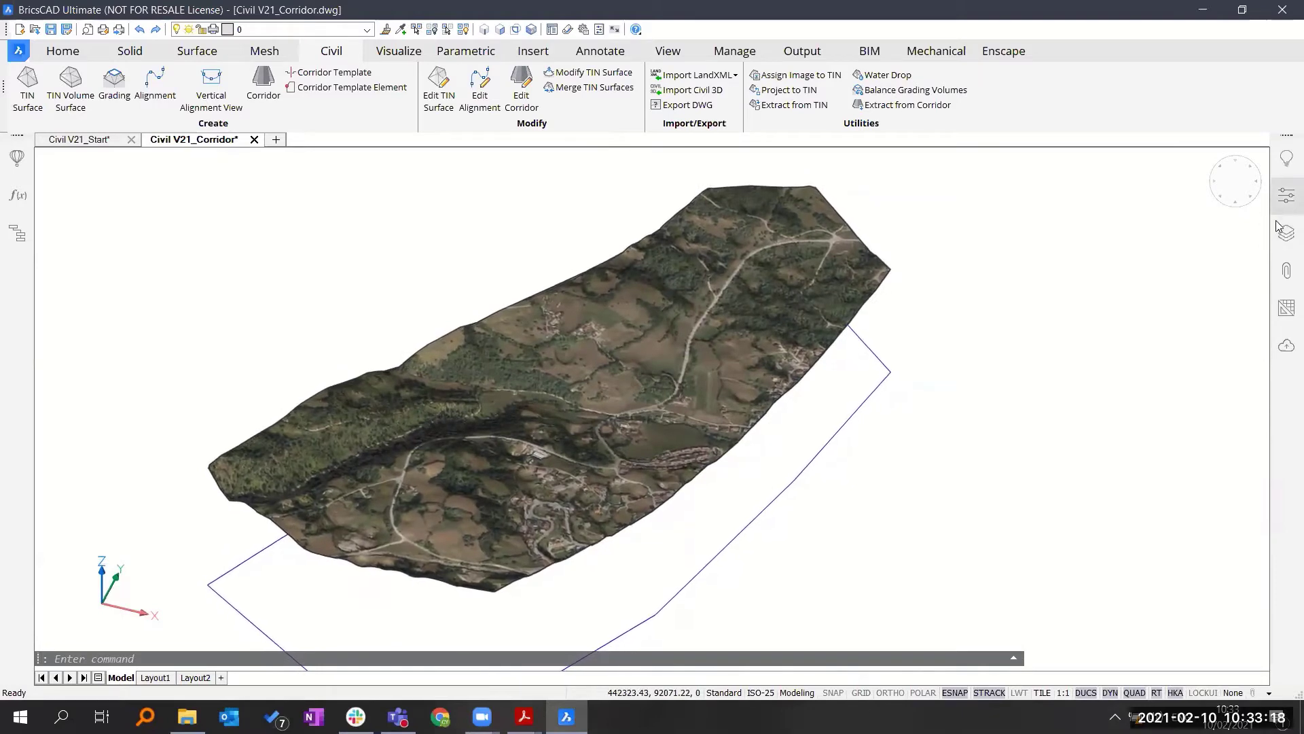
- In top view, begin a horizontal alignment on the textured TIN surface, with entity snaps turned off
left_click(1235, 181)
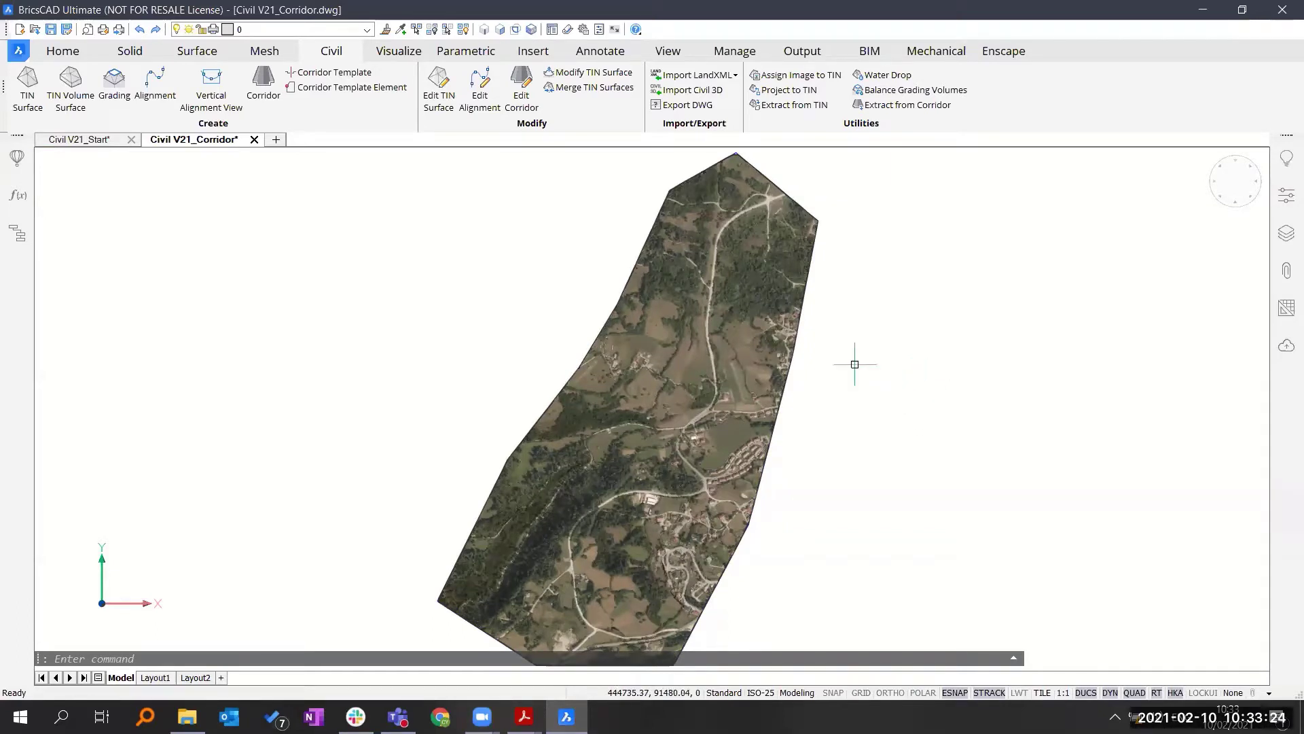
left_click(156, 85)
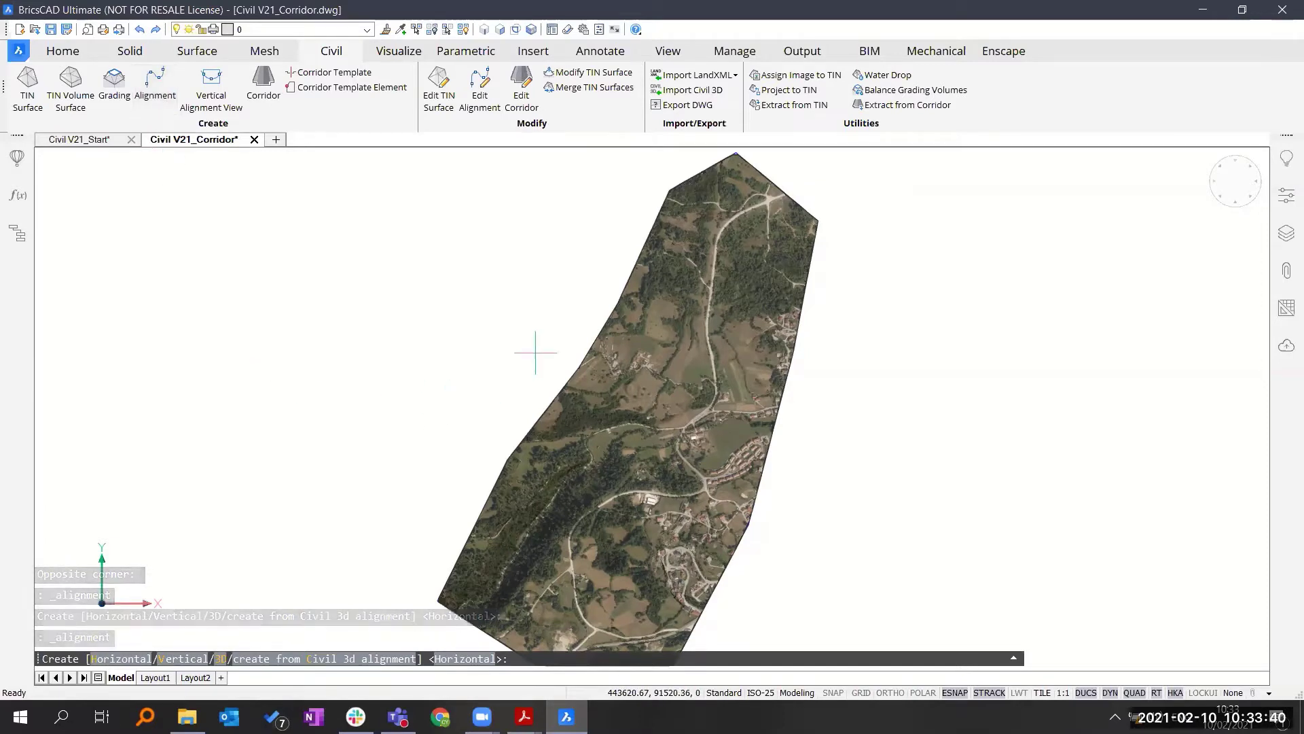
key("Return")
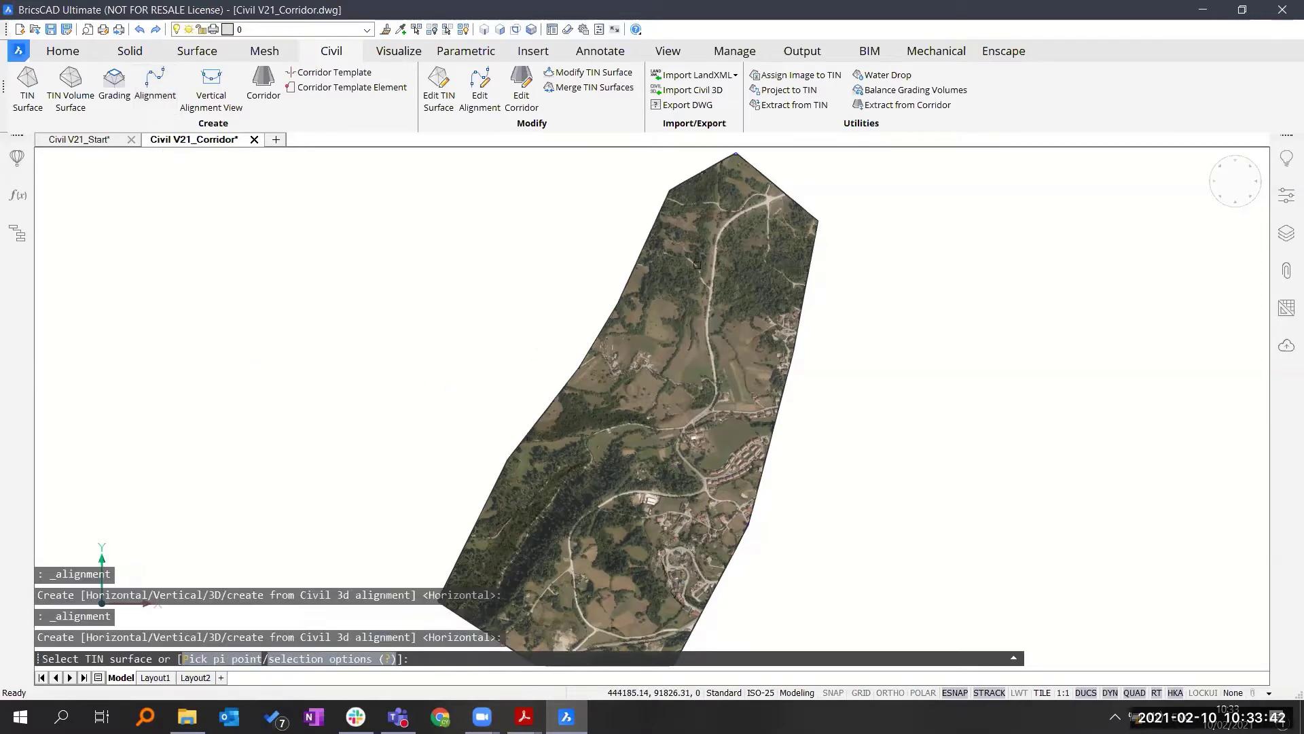
left_click(697, 265)
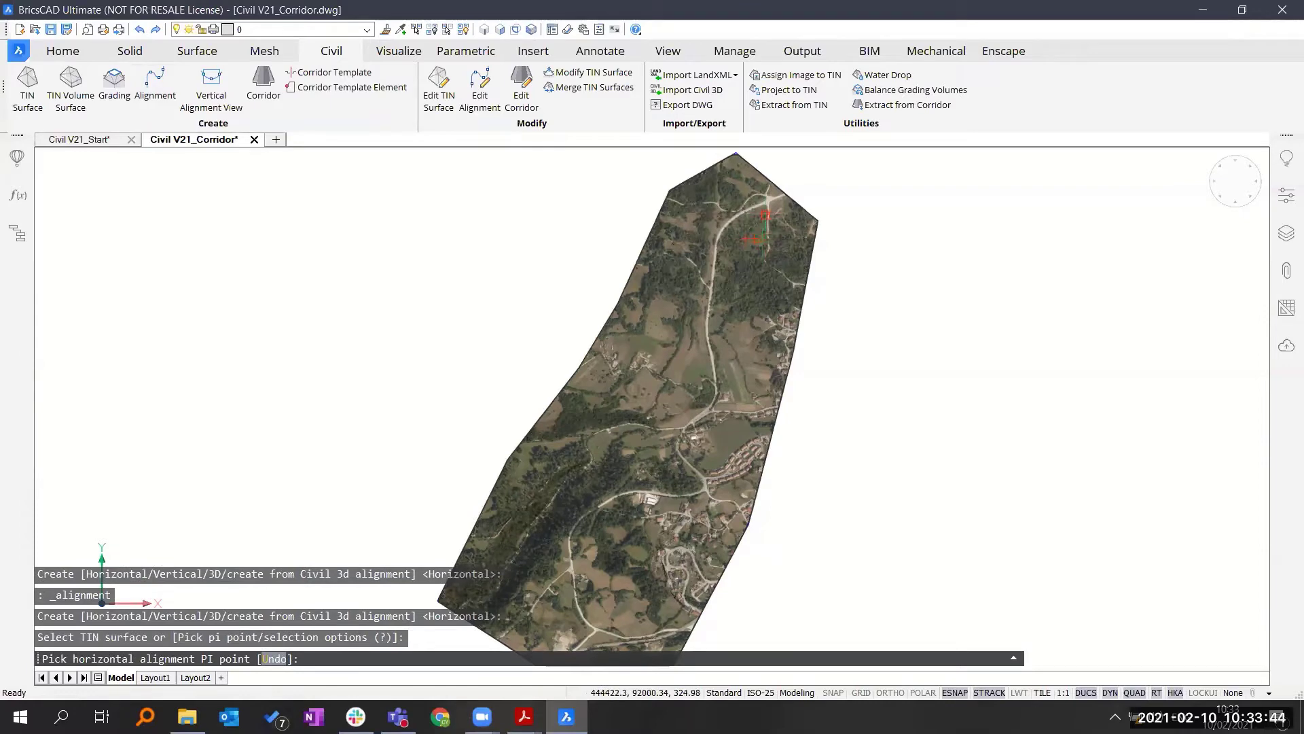
scroll(763, 204, "up", 3)
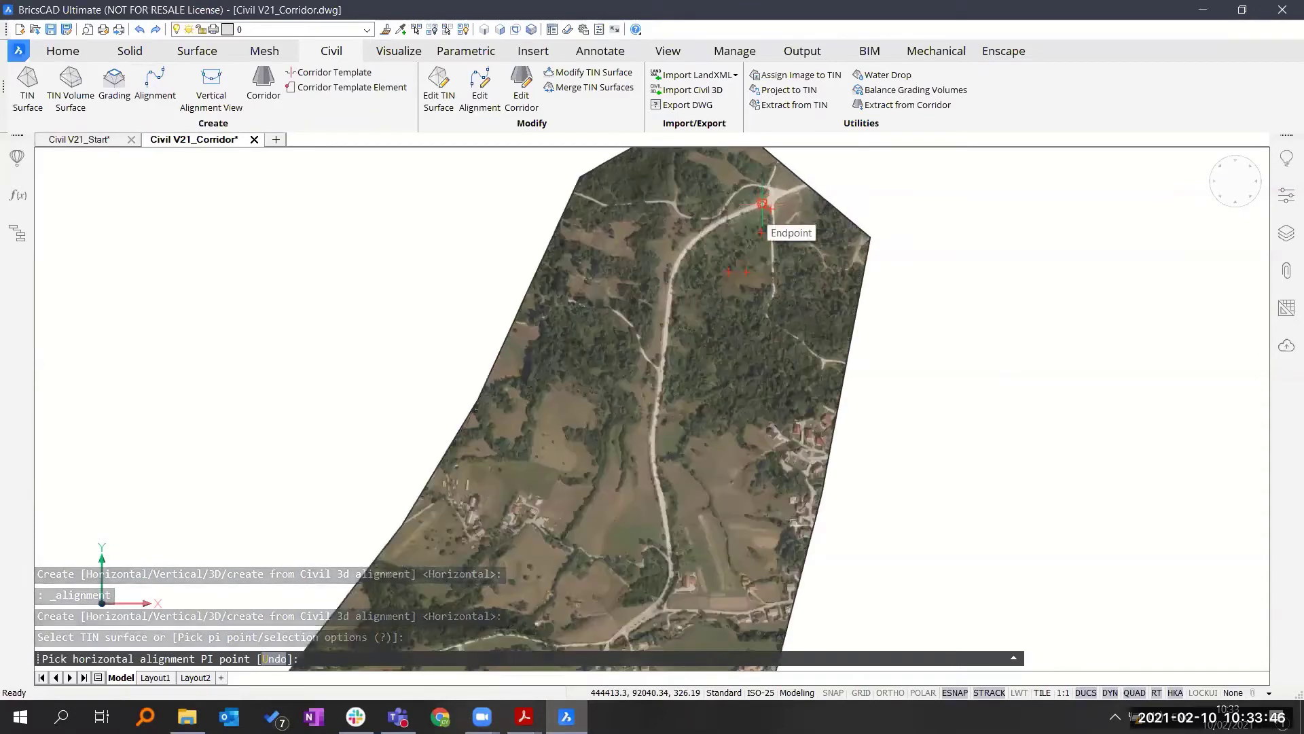
key("F3")
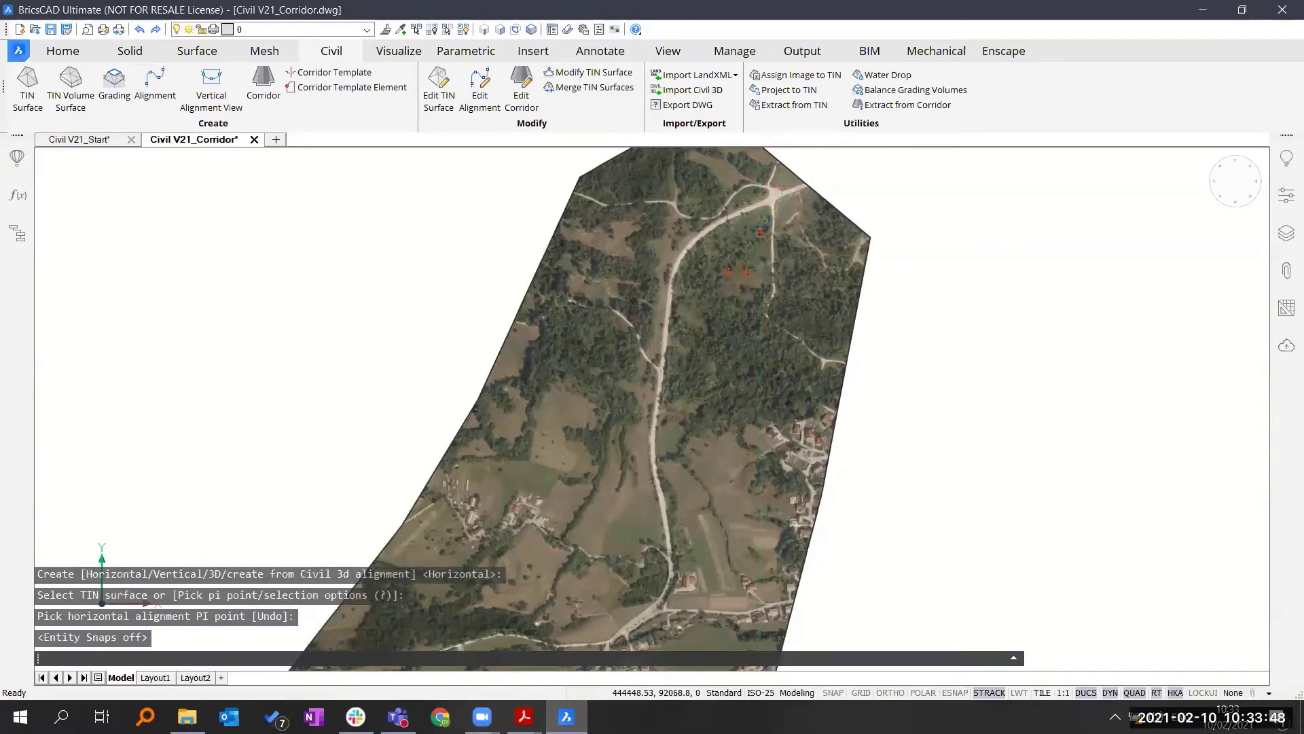
scroll(783, 188, "up", 1)
scroll(783, 188, "up", 1)
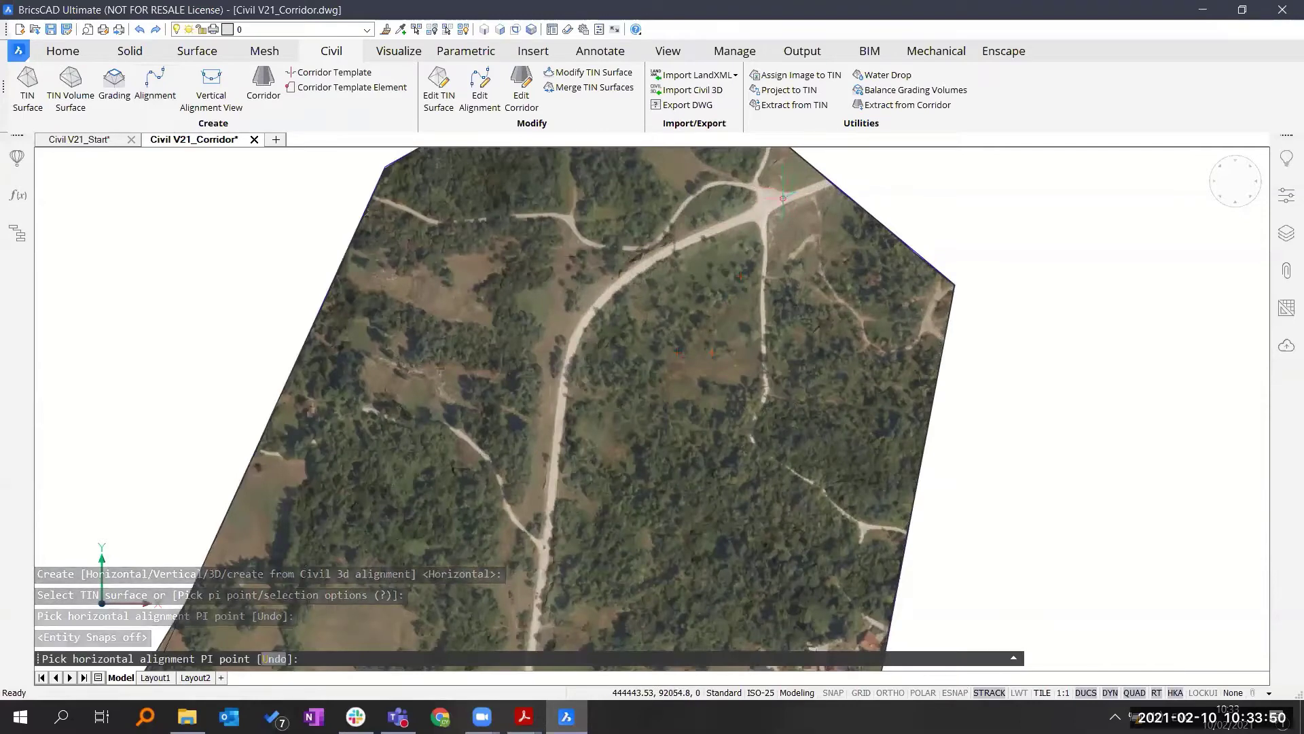
- Draw the horizontal alignment through six PI points, following the road from the northeastern junction to the terrain's southwestern end
left_click(554, 291)
scroll(552, 432, "down", 3)
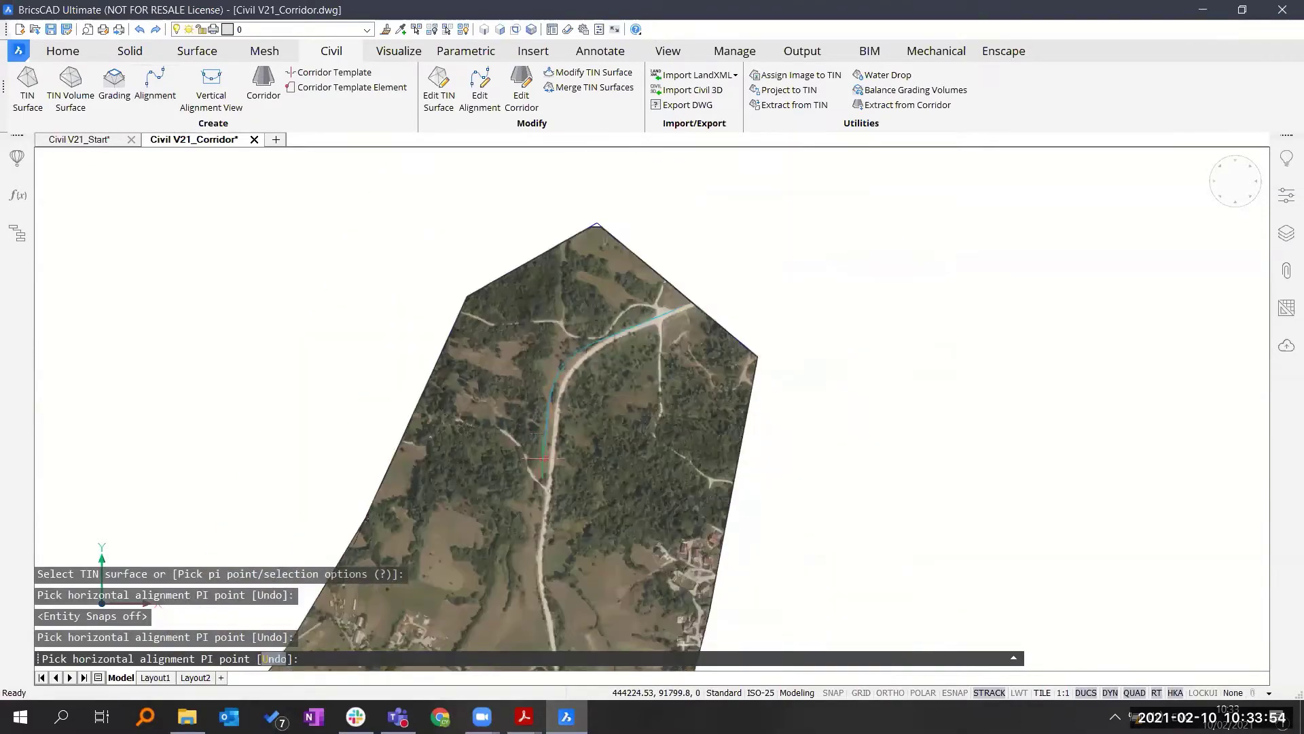
middle_click_drag(552, 432, 590, 278)
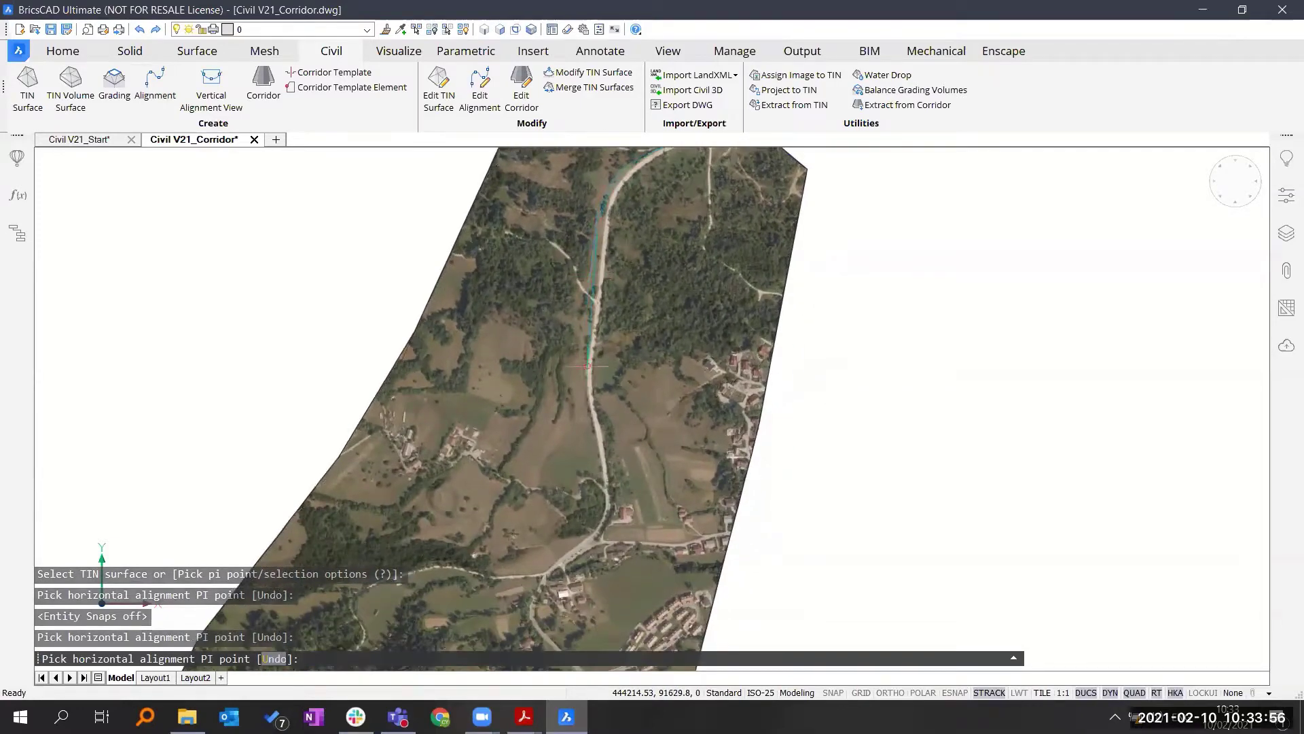
left_click(589, 406)
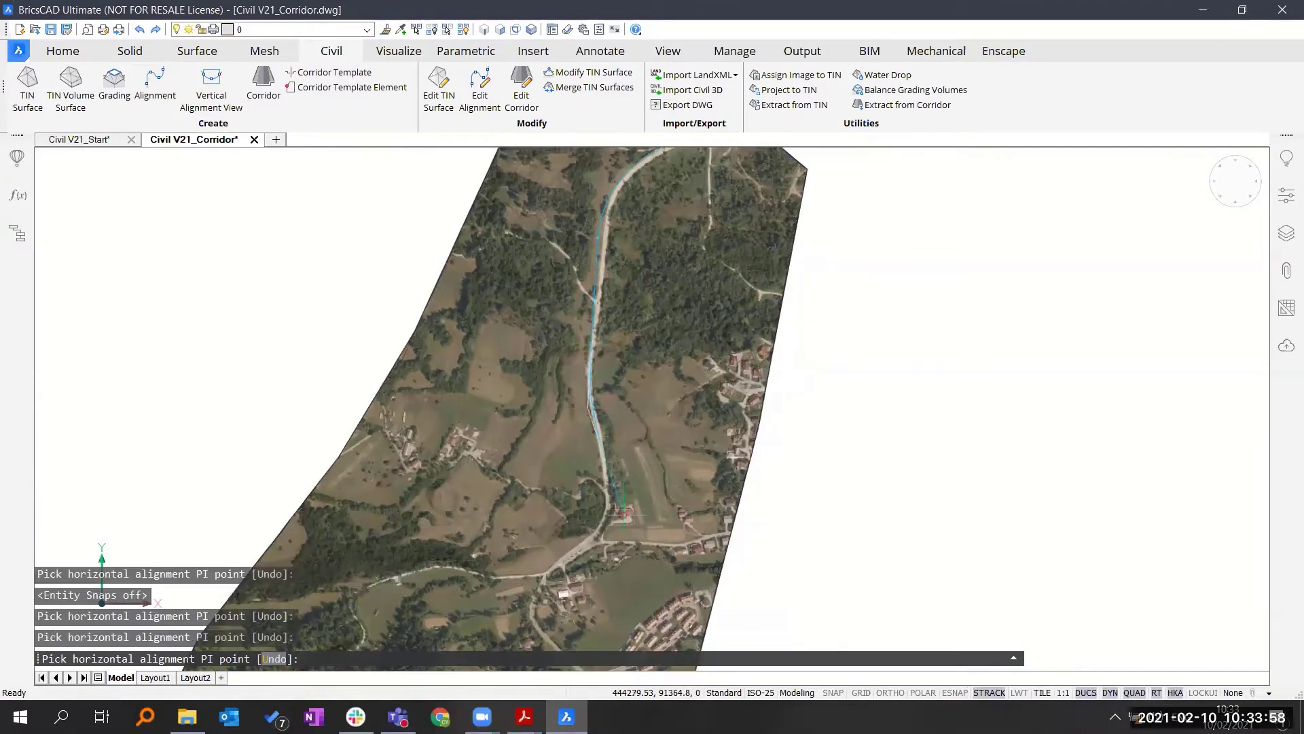
left_click(622, 512)
middle_click_drag(517, 559, 584, 382)
left_click(392, 569)
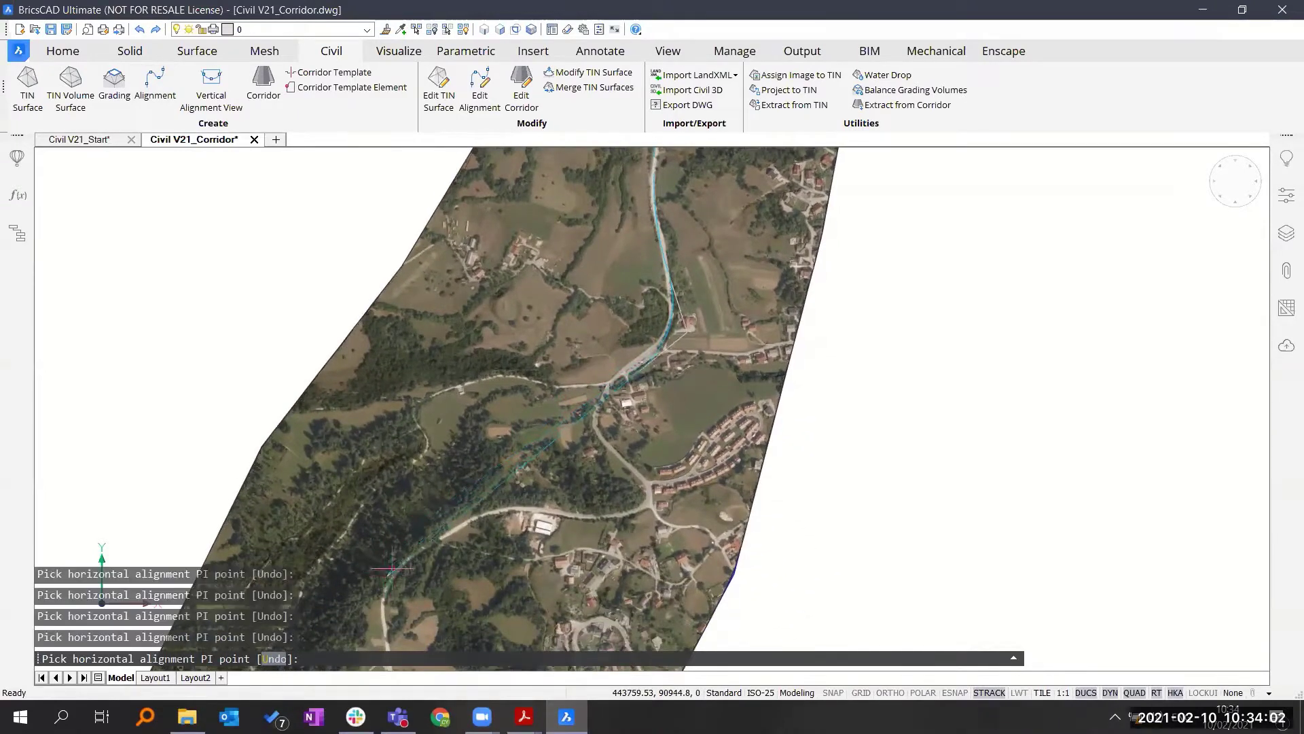
middle_click_drag(392, 570, 467, 434)
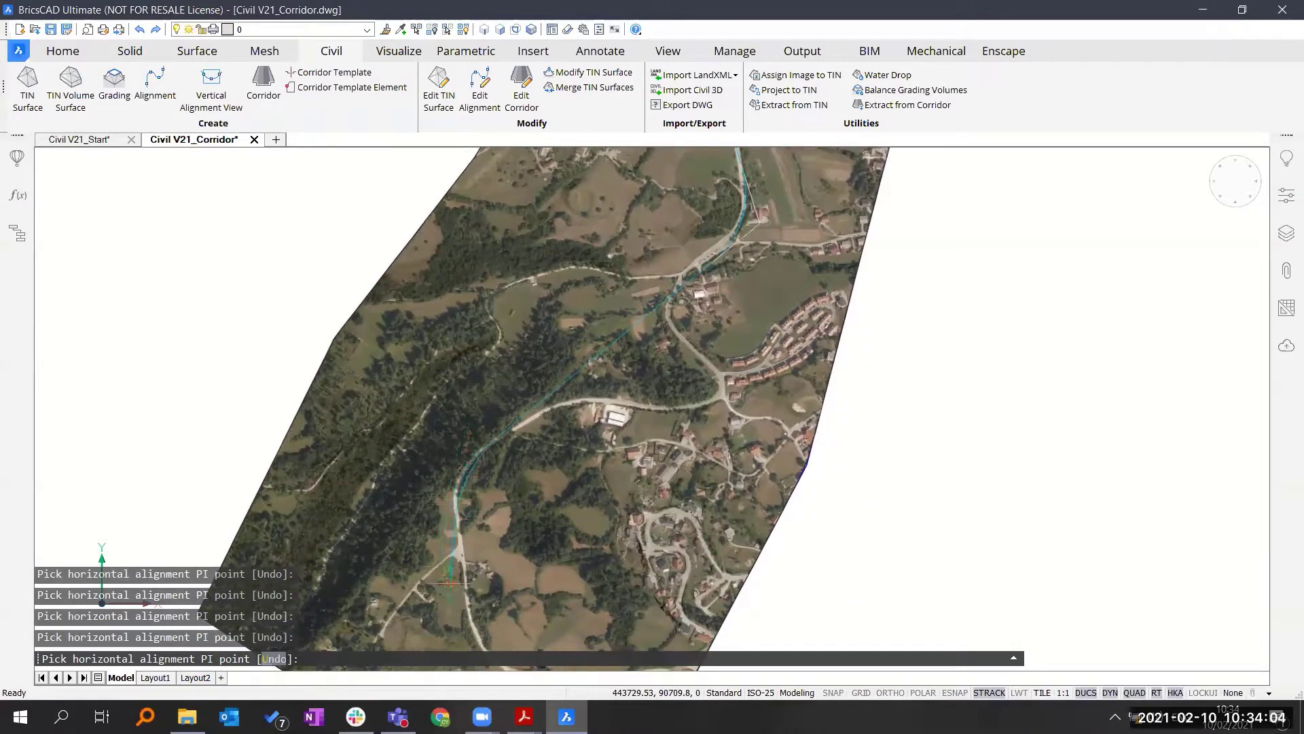
middle_click_drag(451, 582, 527, 487)
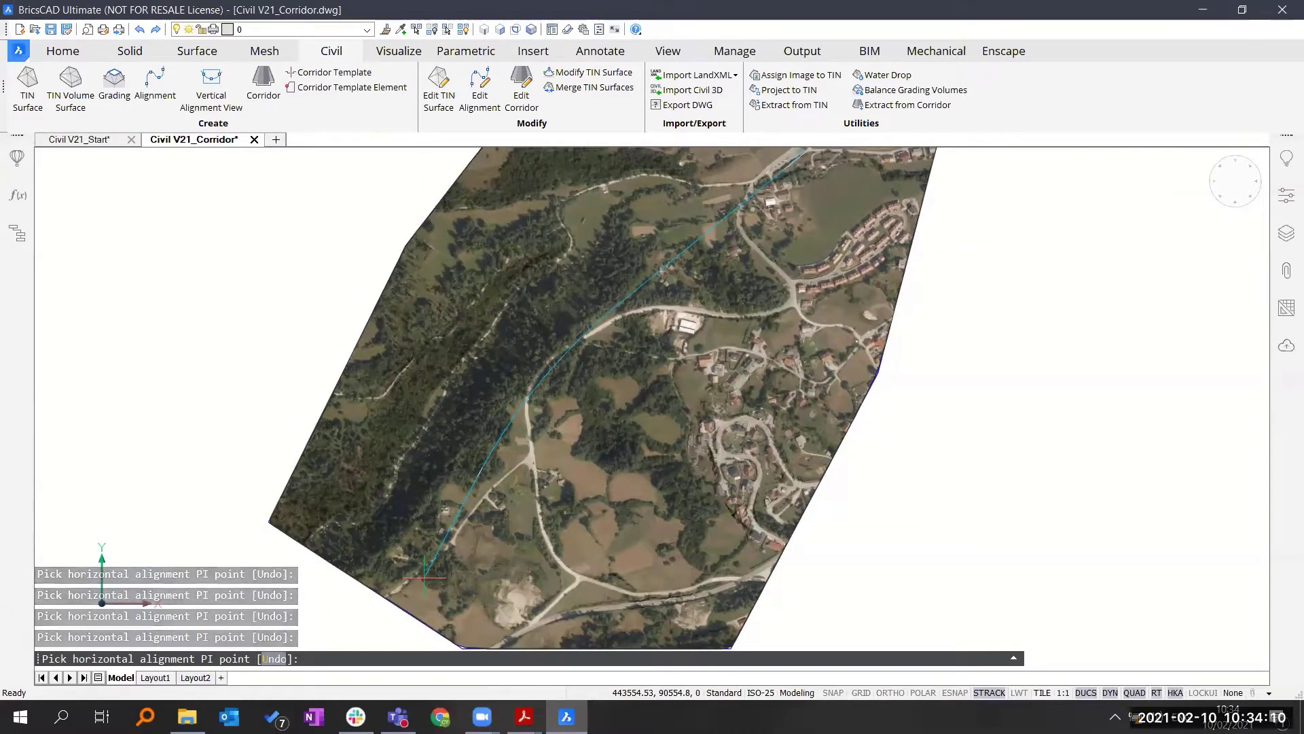
key("Return")
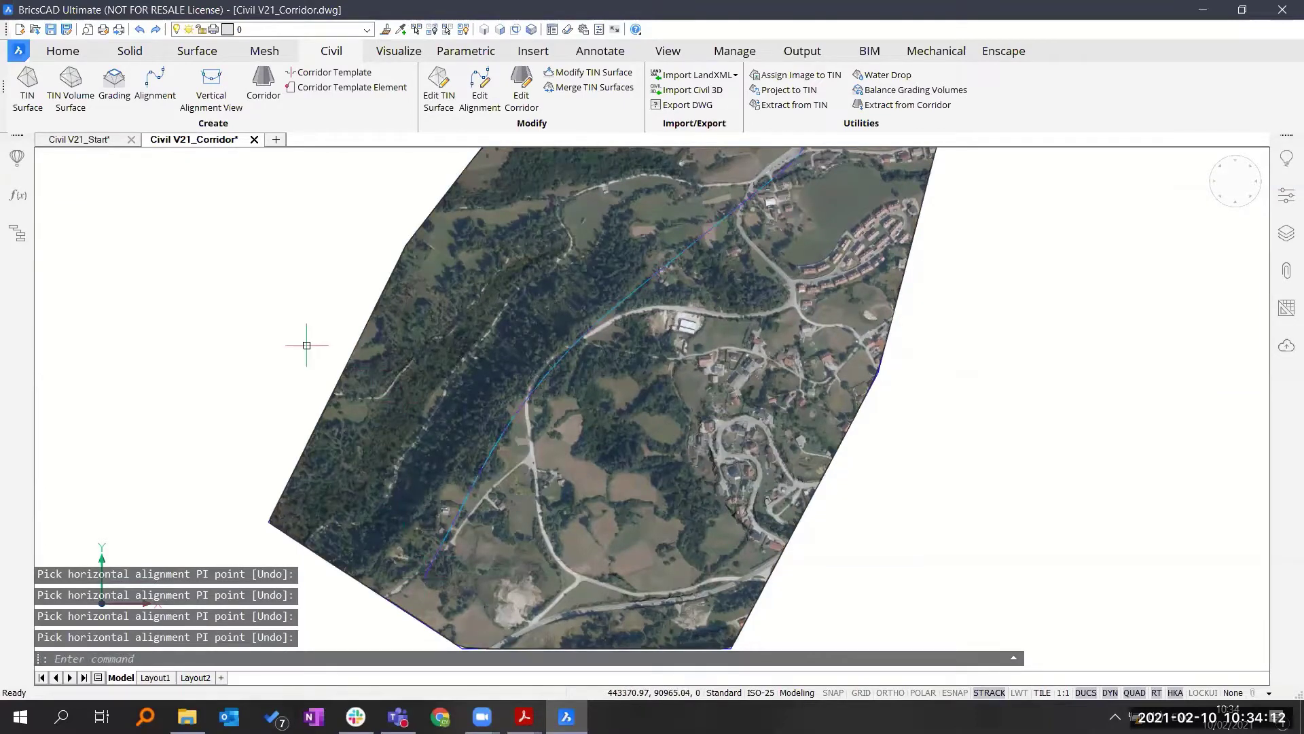
- Examine in 3D the flat horizontal alignment below the terrain and the 3D alignment draped on the TIN surface
middle_click_drag(462, 537, 543, 530, "shift")
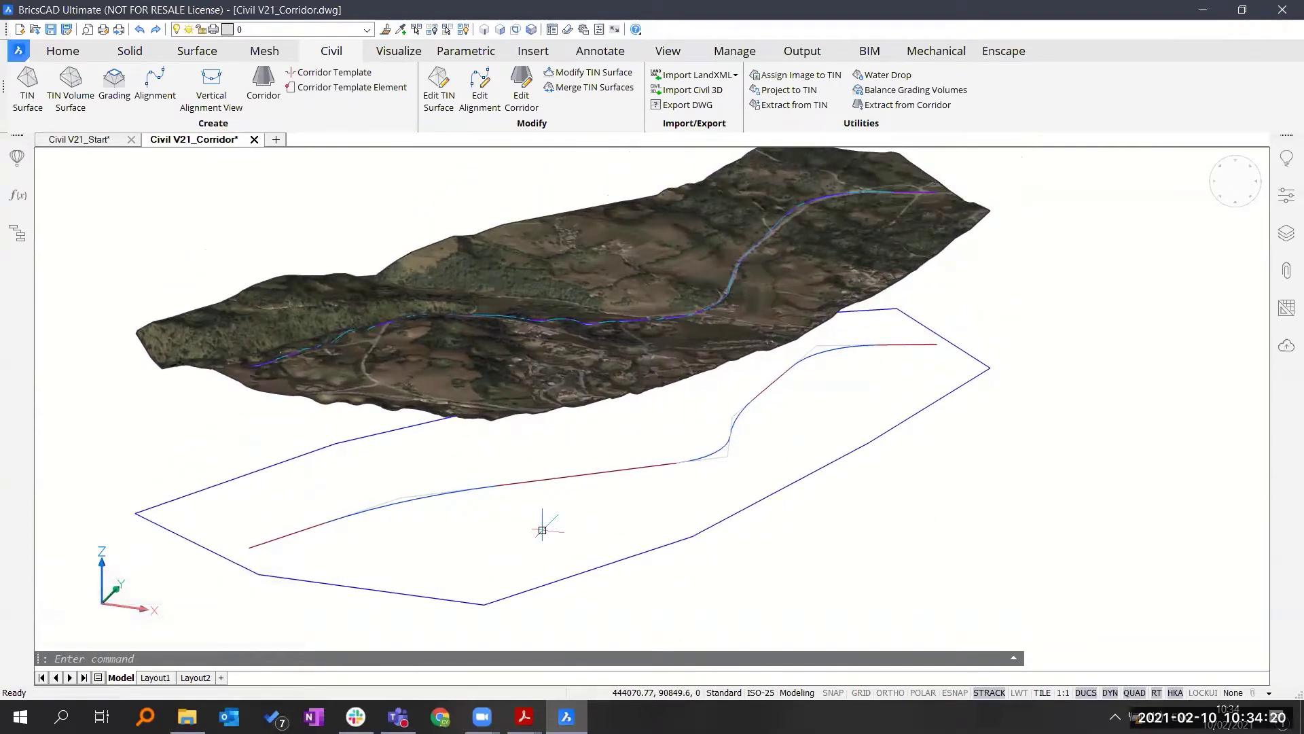
mouse_move(557, 479)
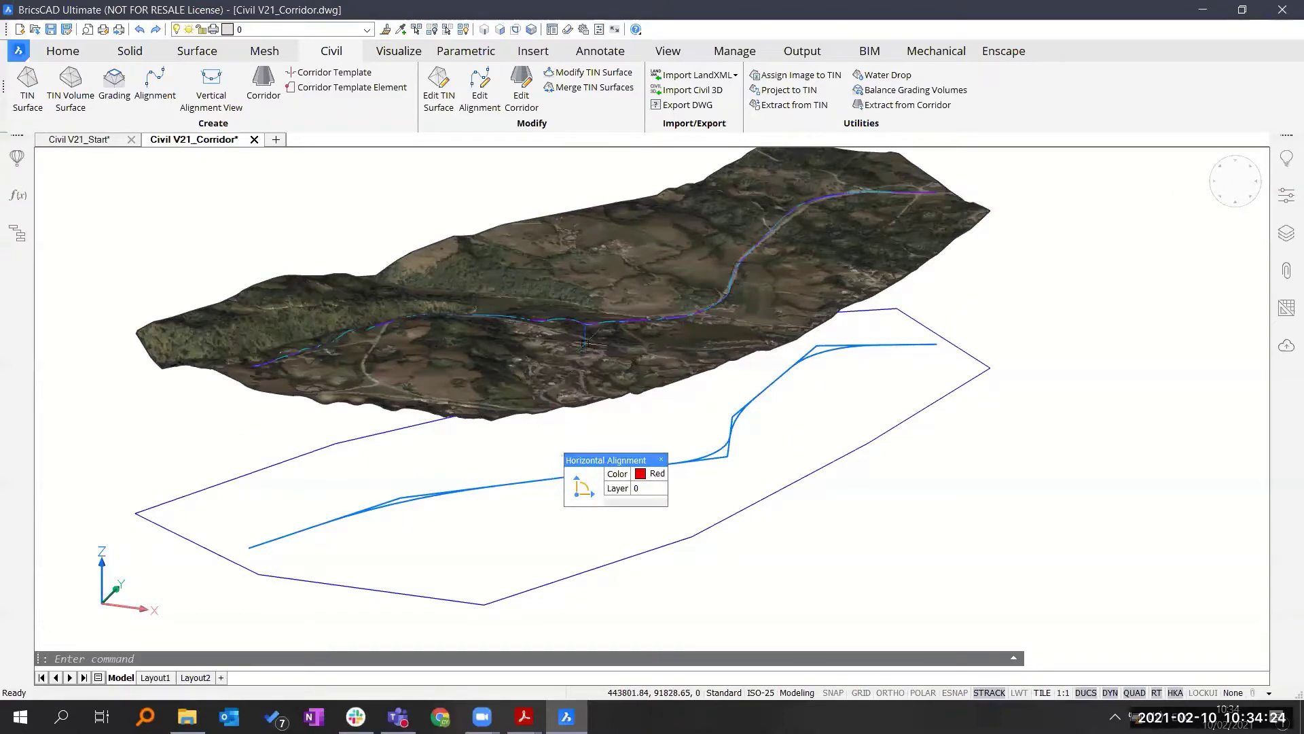
middle_click_drag(587, 322, 587, 343, "shift")
scroll(601, 320, "up", 5)
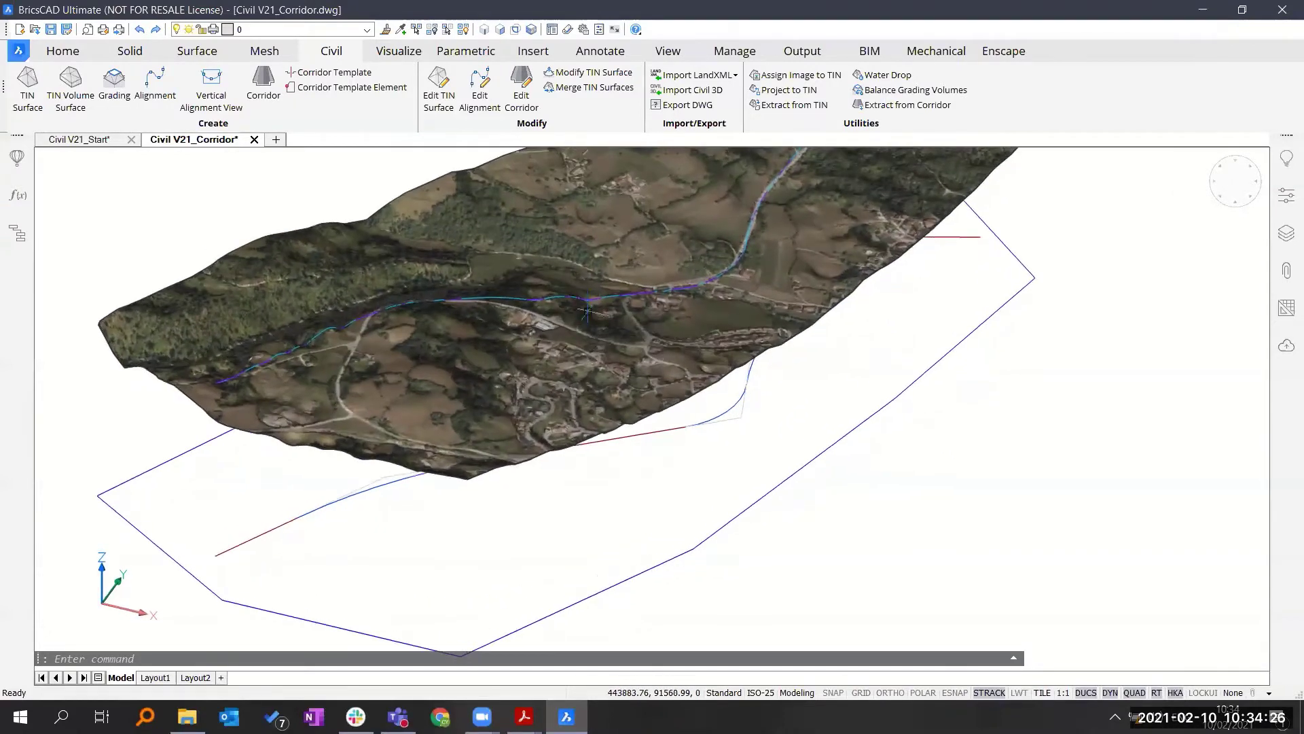
mouse_move(631, 268)
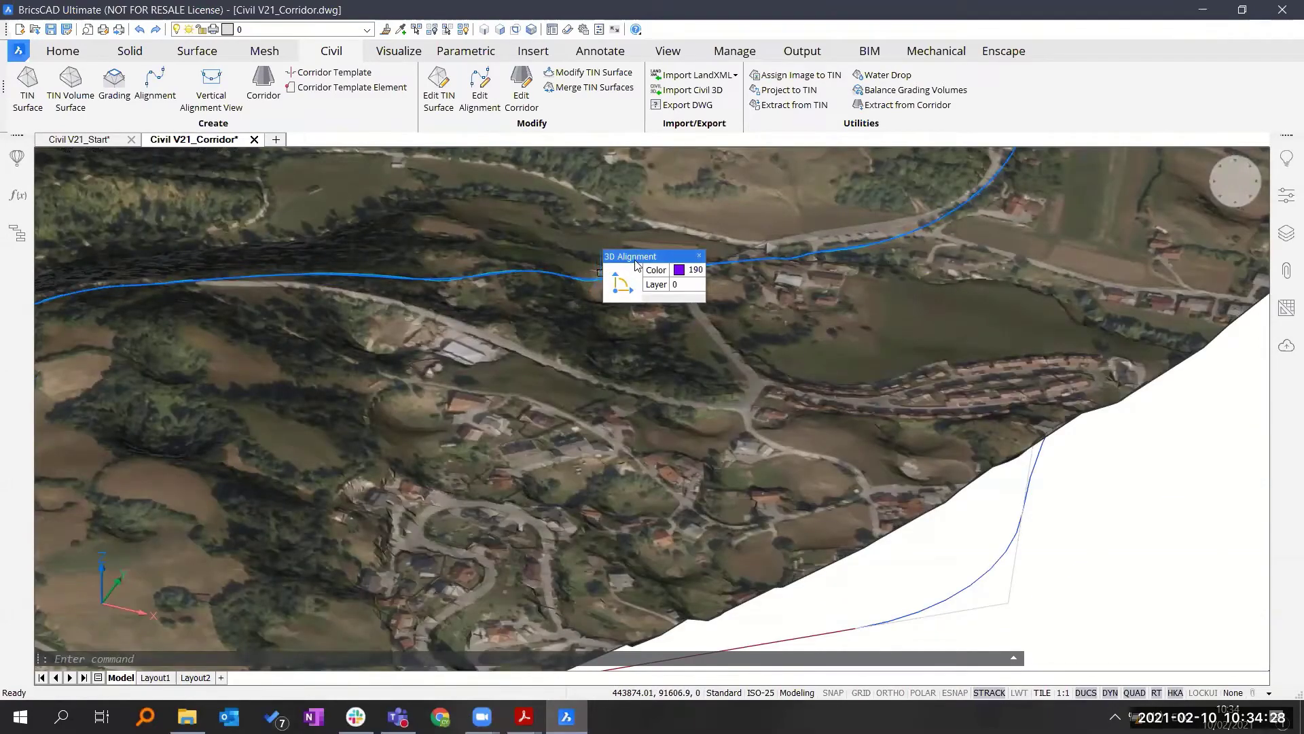
scroll(596, 288, "down", 8)
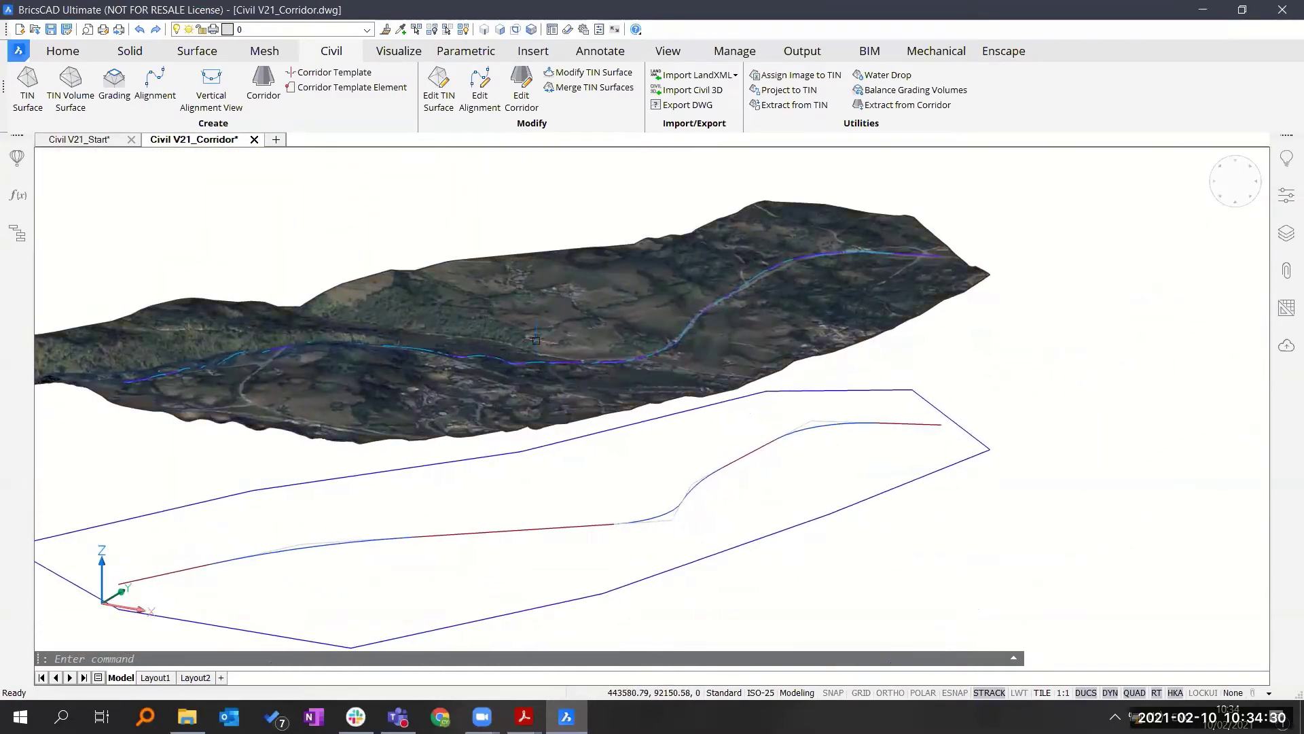
middle_click_drag(536, 340, 548, 501, "shift")
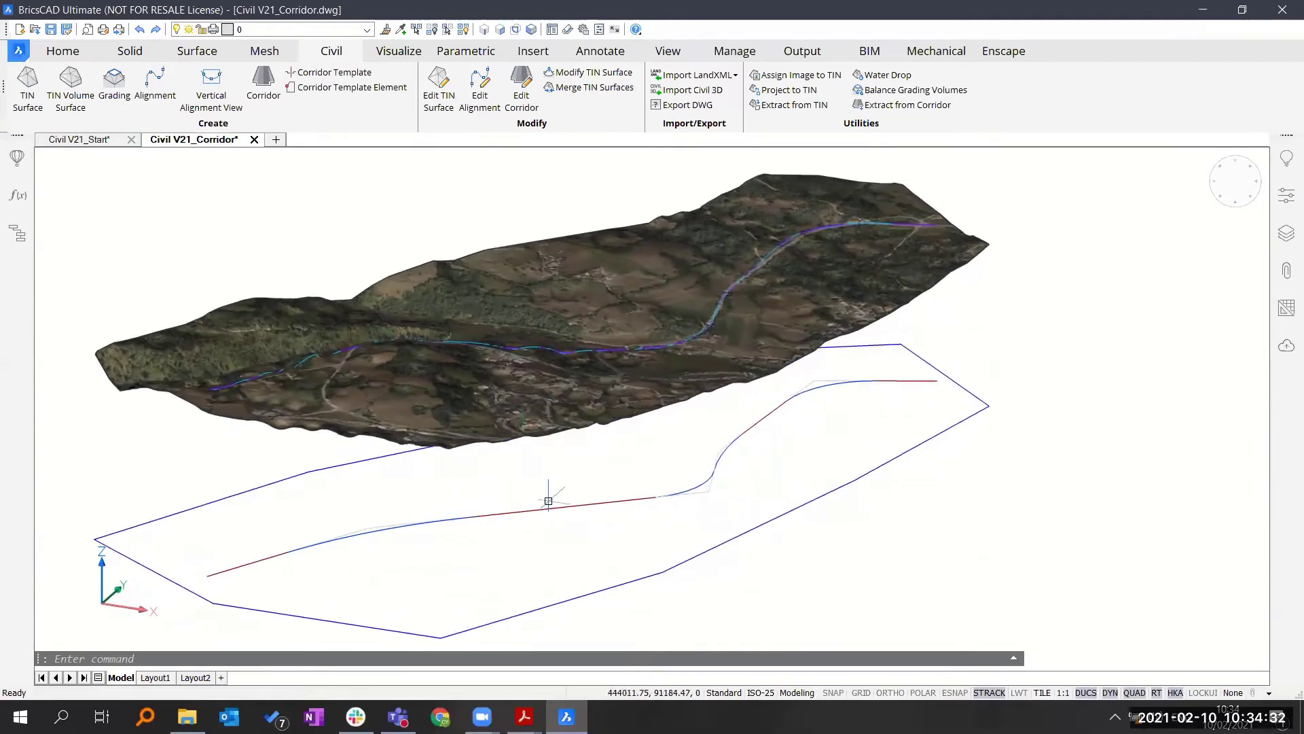
- Try stretching the horizontal alignment's PI point at the sharp middle bend to a new position
left_click(541, 510)
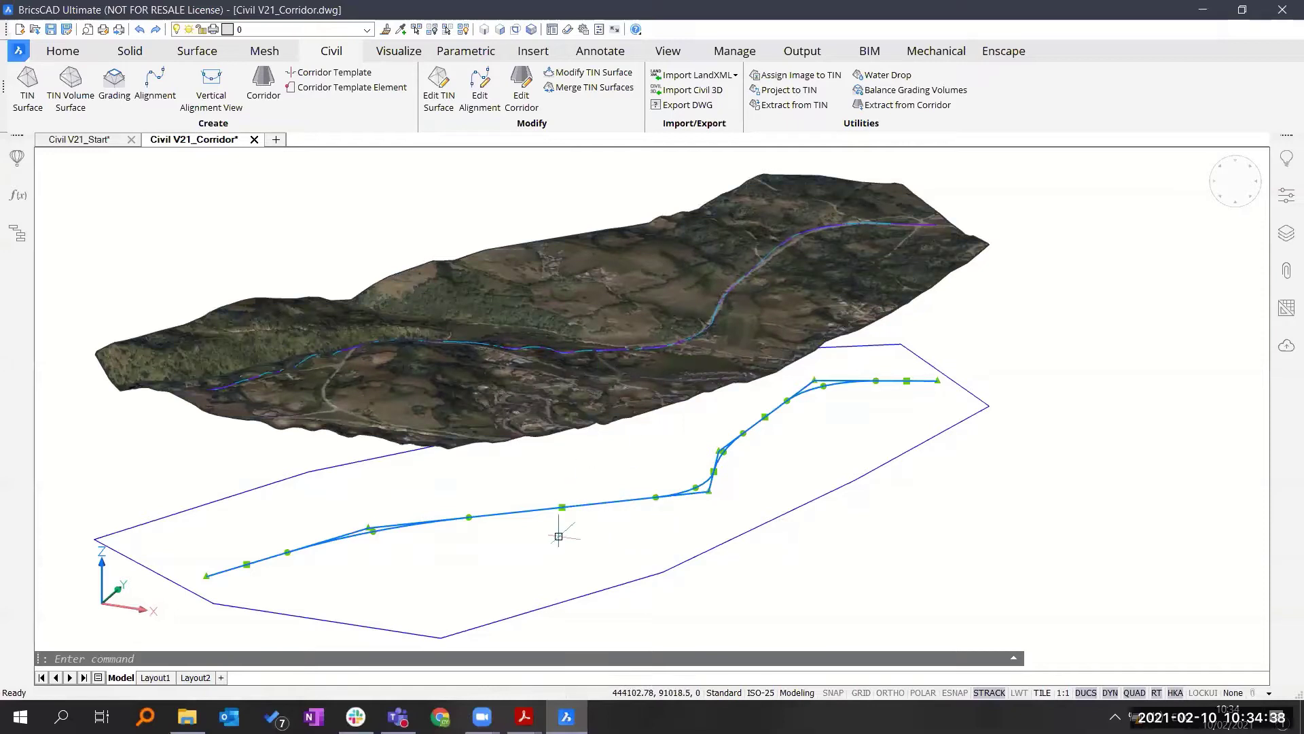
key("Escape")
left_click(708, 491)
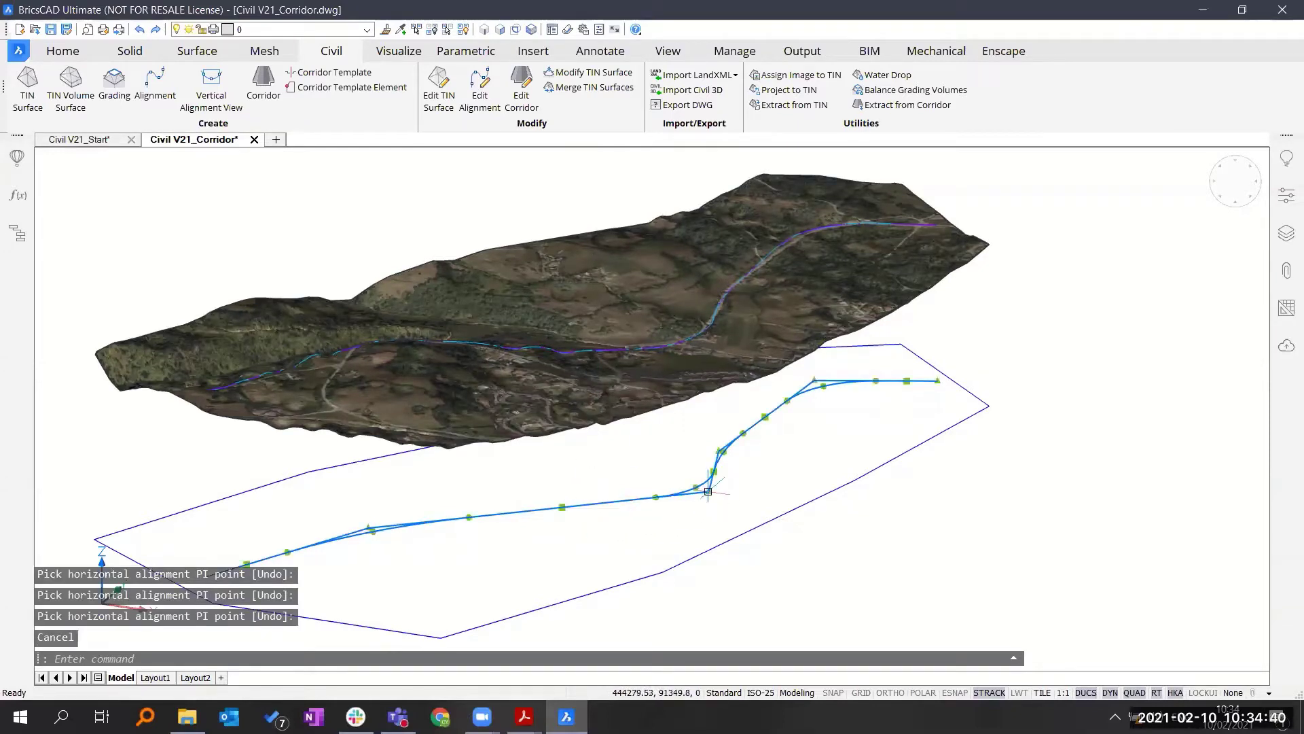
left_click(708, 491)
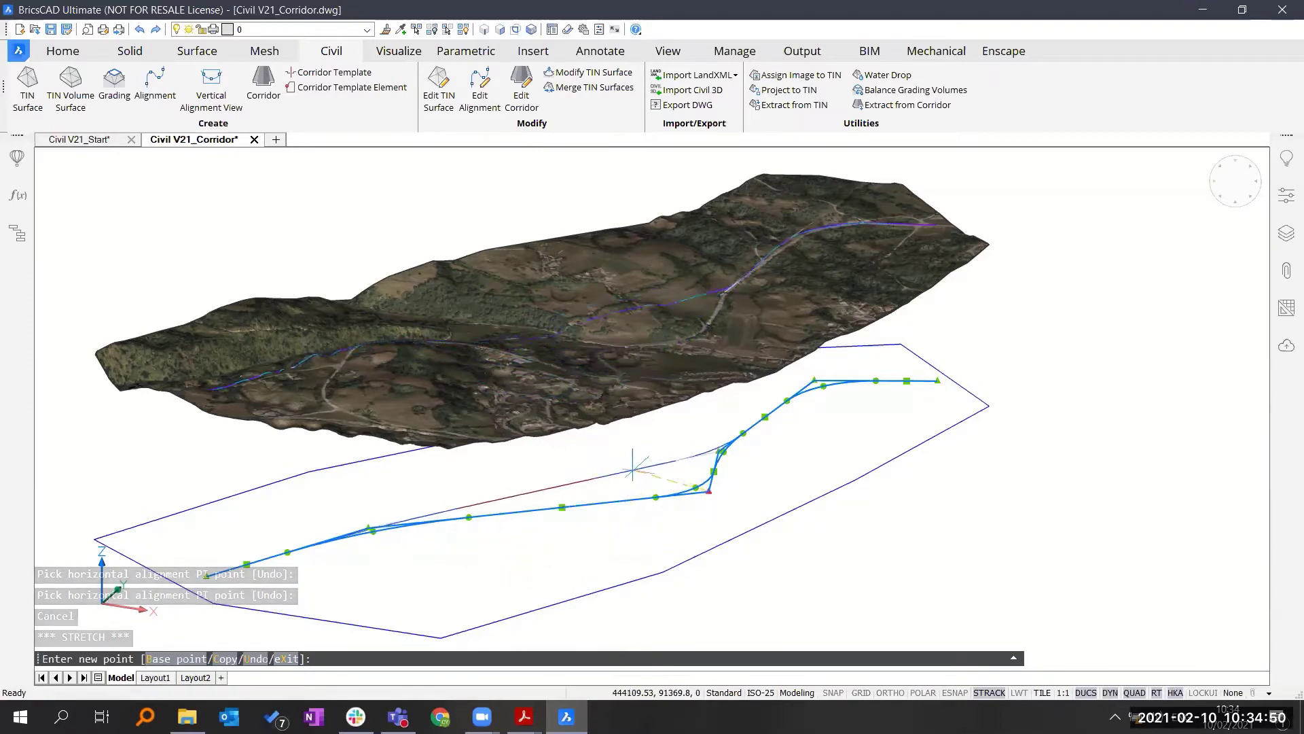
key("Escape")
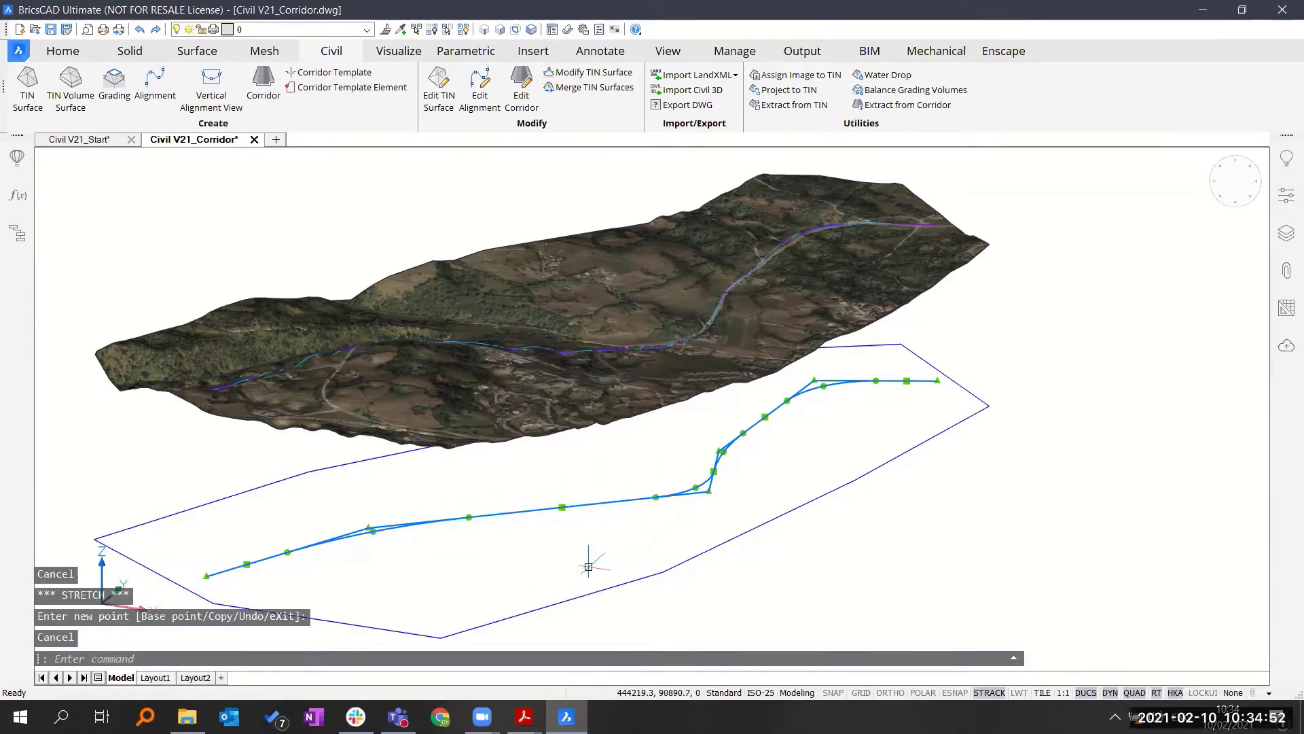
key("Escape")
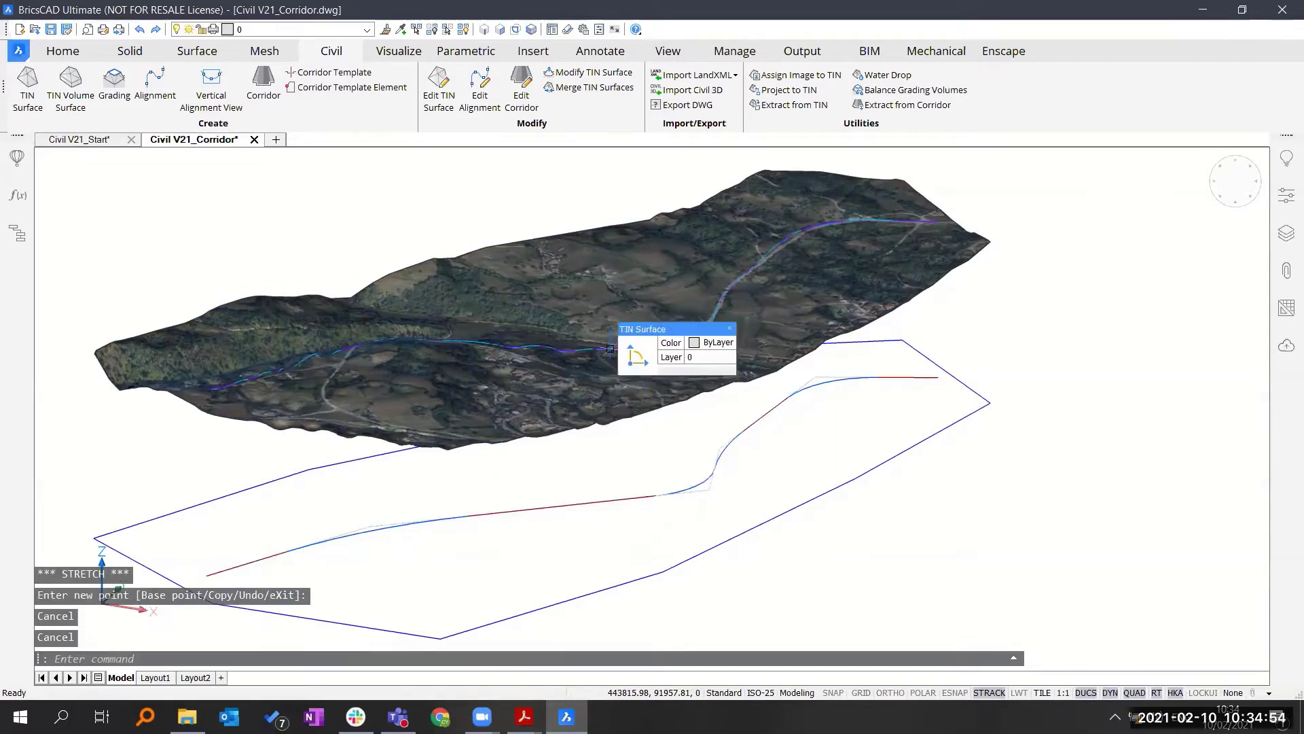
- Try stretching the 3D alignment's PI point at the middle bend on the terrain to a new position
left_click(610, 349)
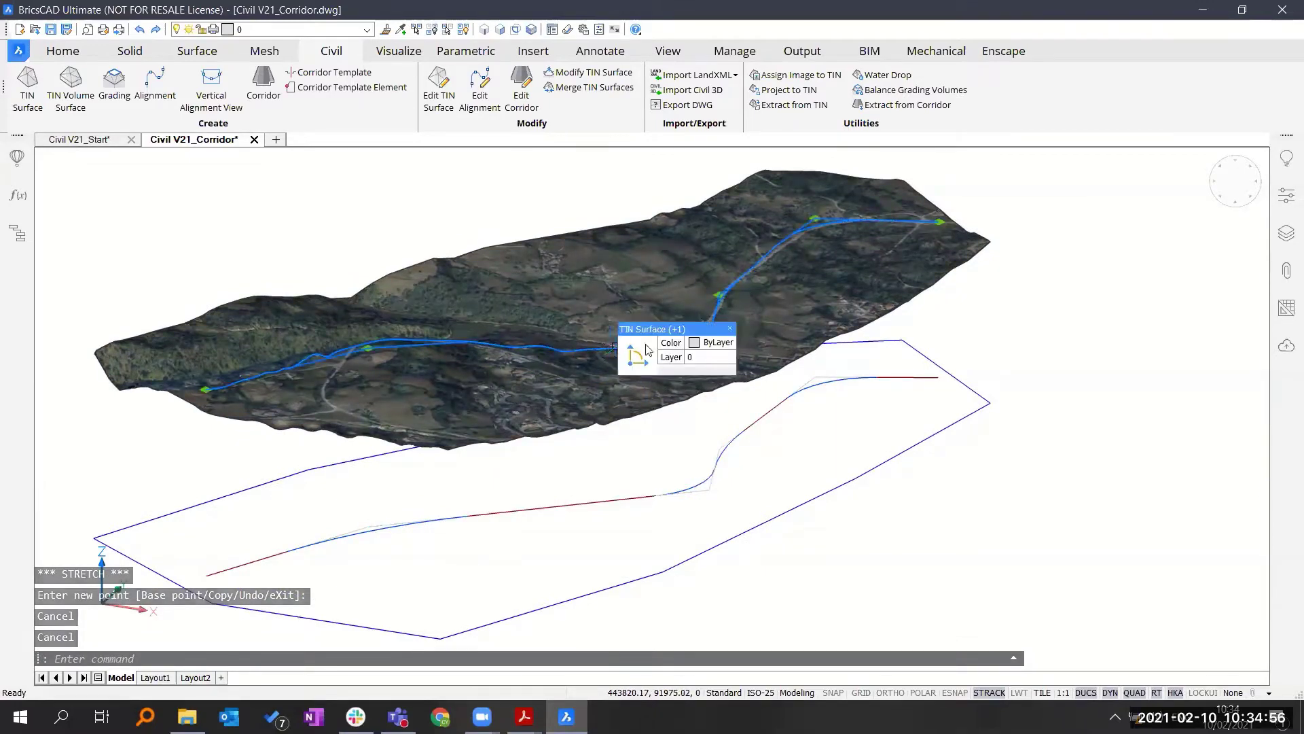
middle_click_drag(609, 349, 611, 421, "shift")
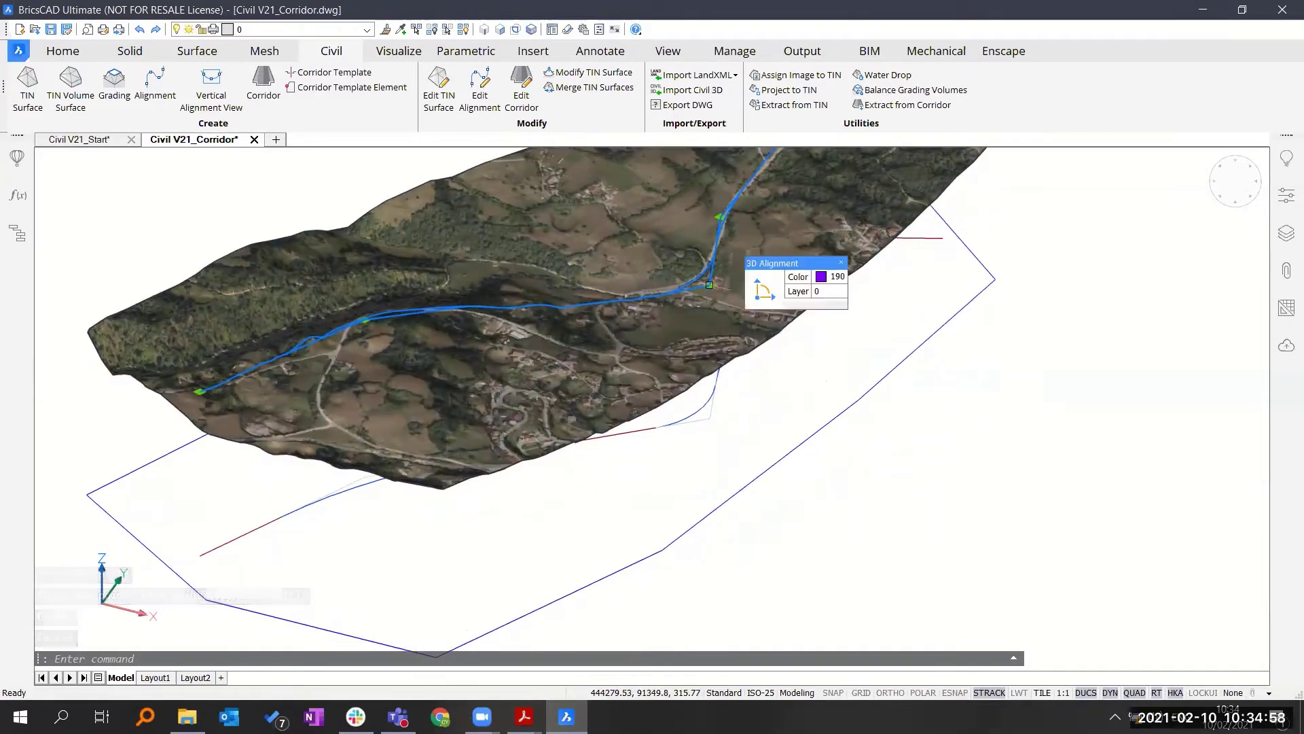
left_click(713, 285)
middle_click_drag(712, 285, 759, 340, "shift")
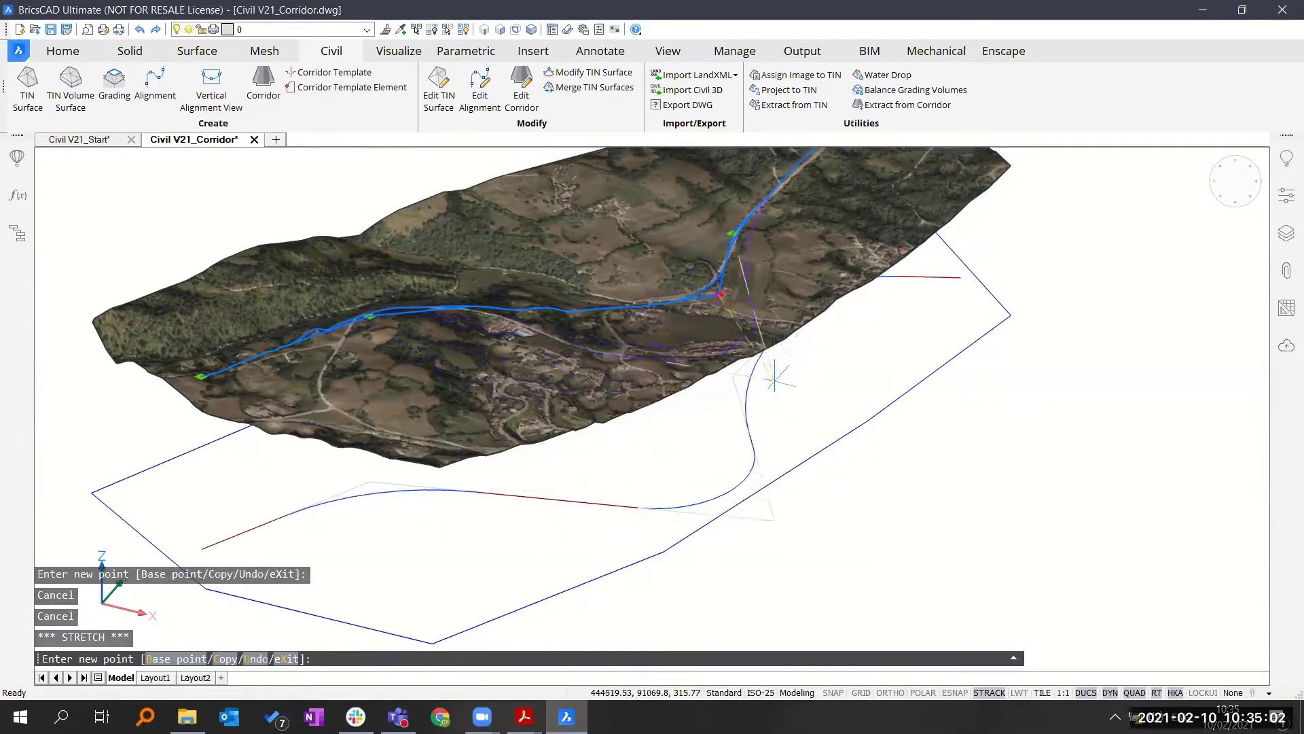
key("Escape")
middle_click_drag(616, 495, 591, 496, "shift")
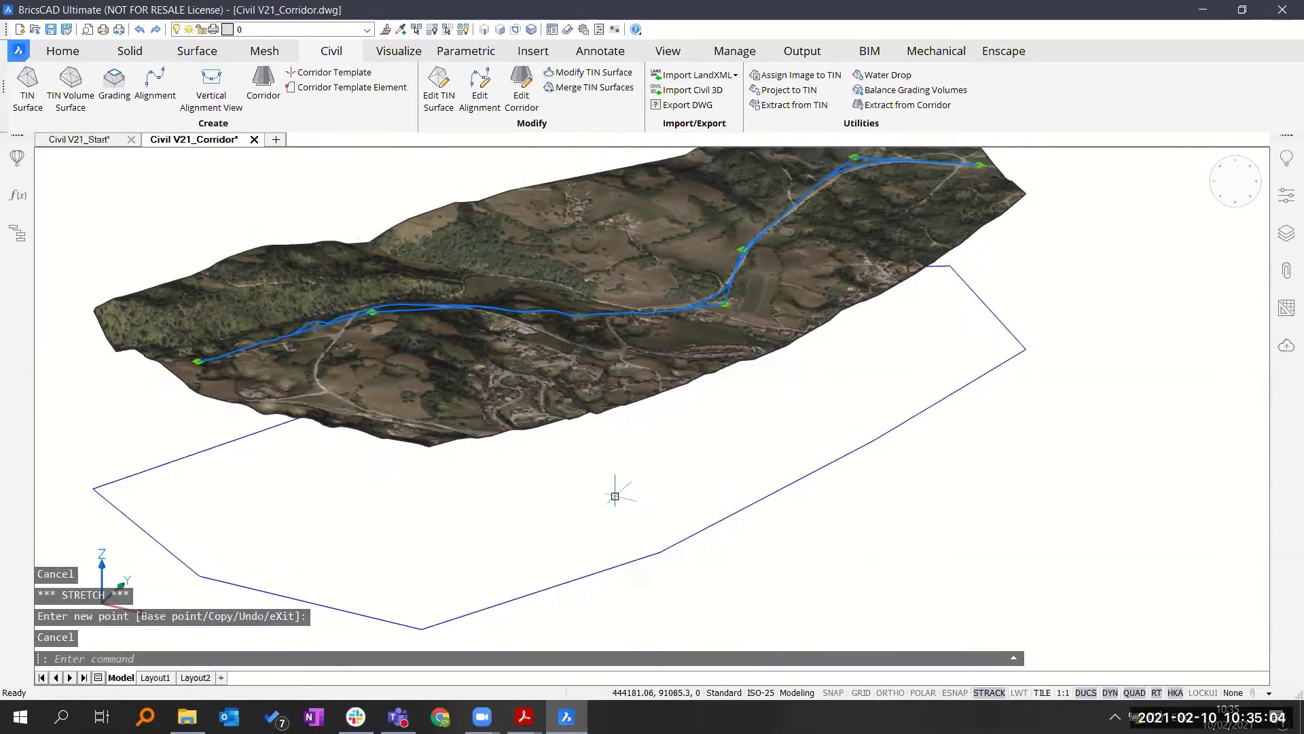
key("Escape")
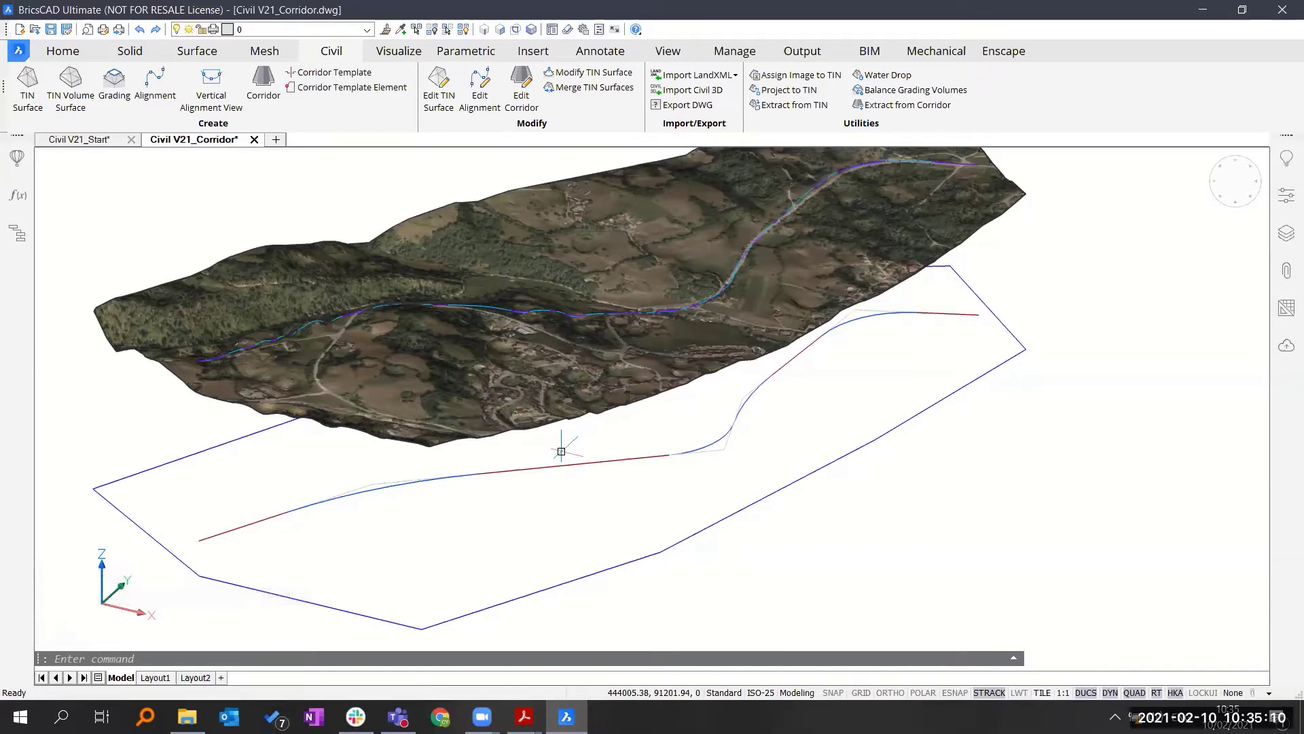
- Create a vertical alignment view from the horizontal alignment, placing its origin in empty space north of the terrain in top view
scroll(561, 451, "down", 2)
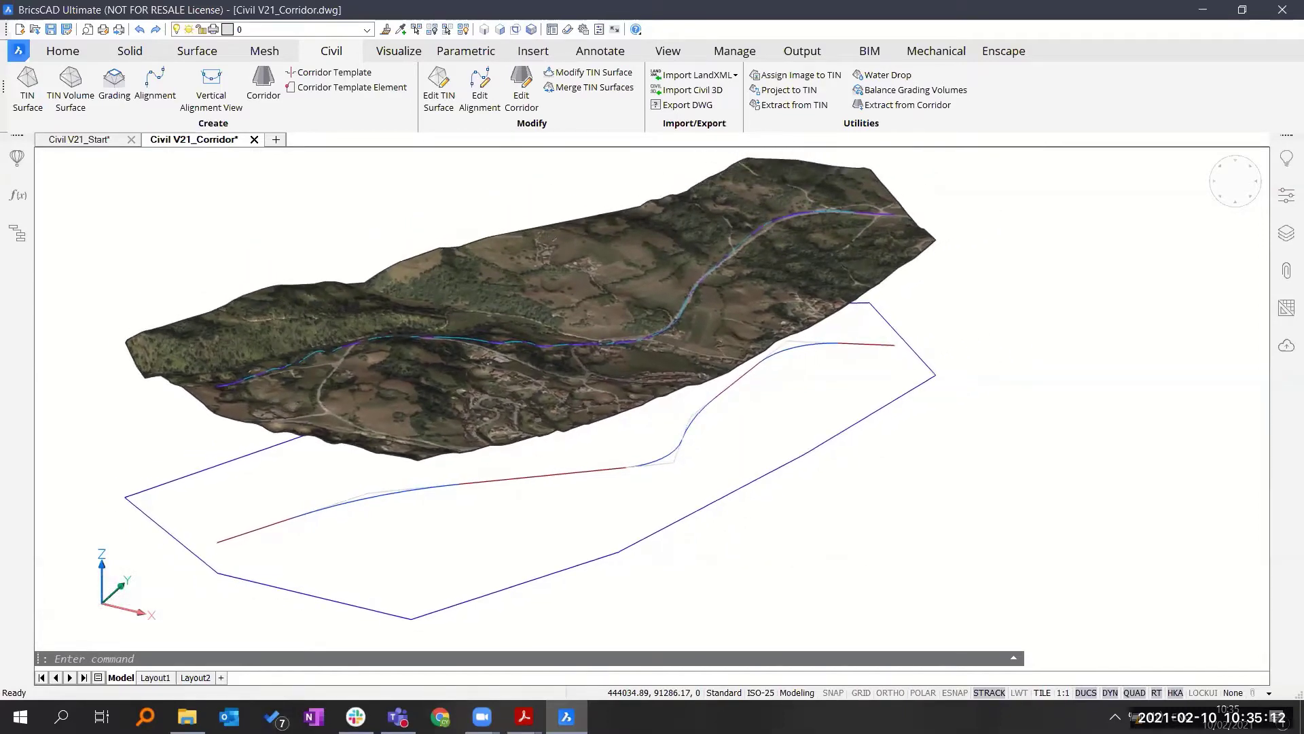
left_click(211, 85)
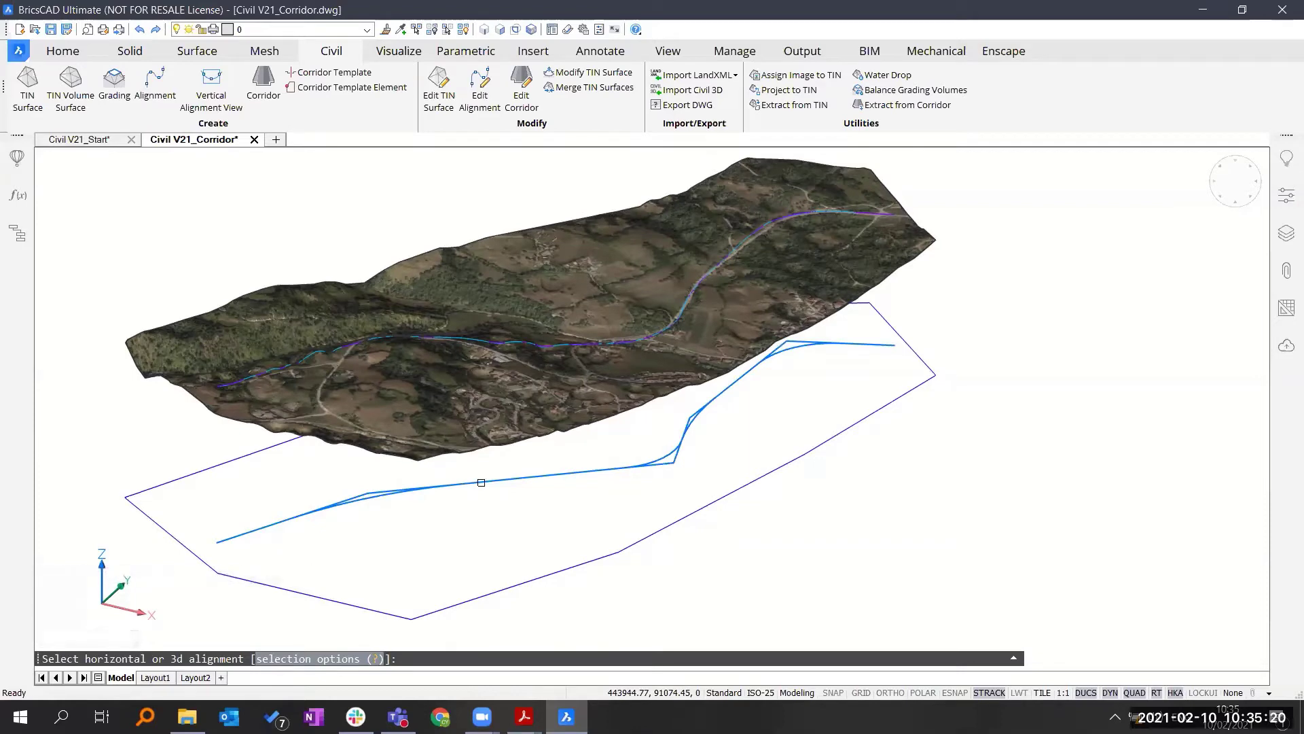
left_click(481, 483)
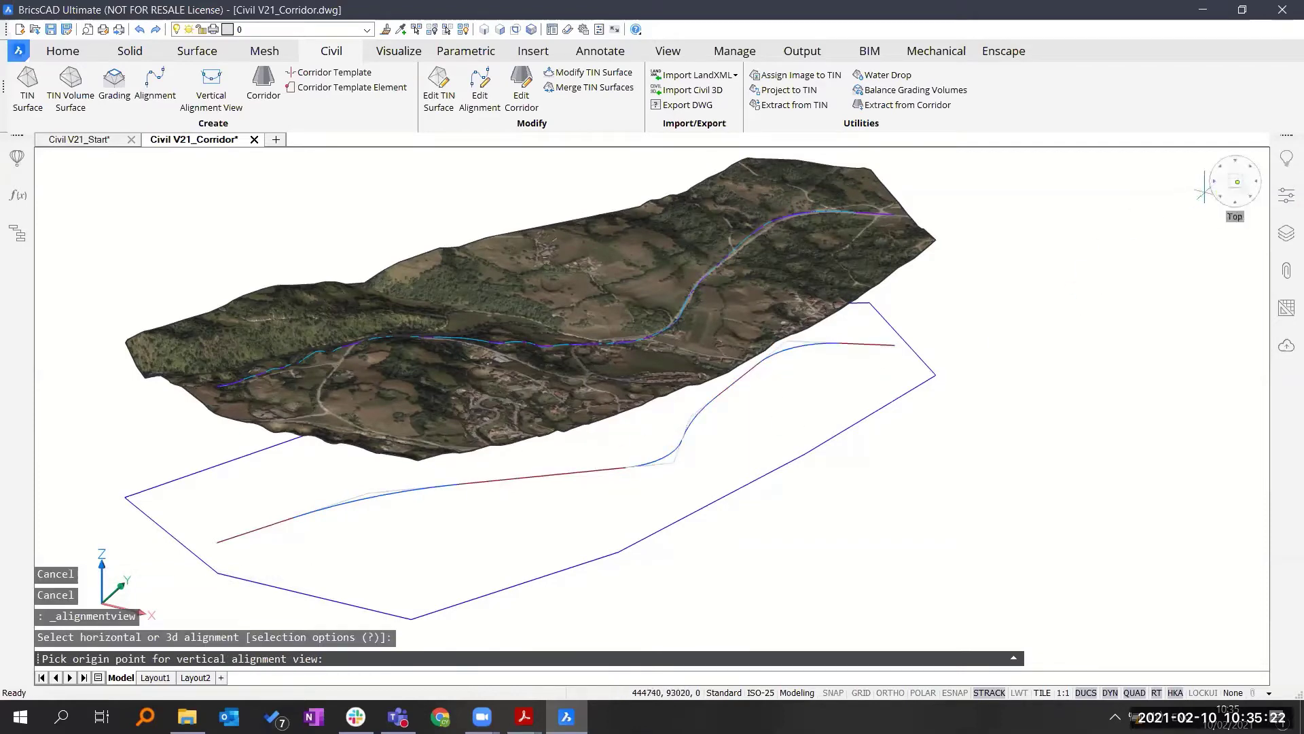
left_click(1237, 182)
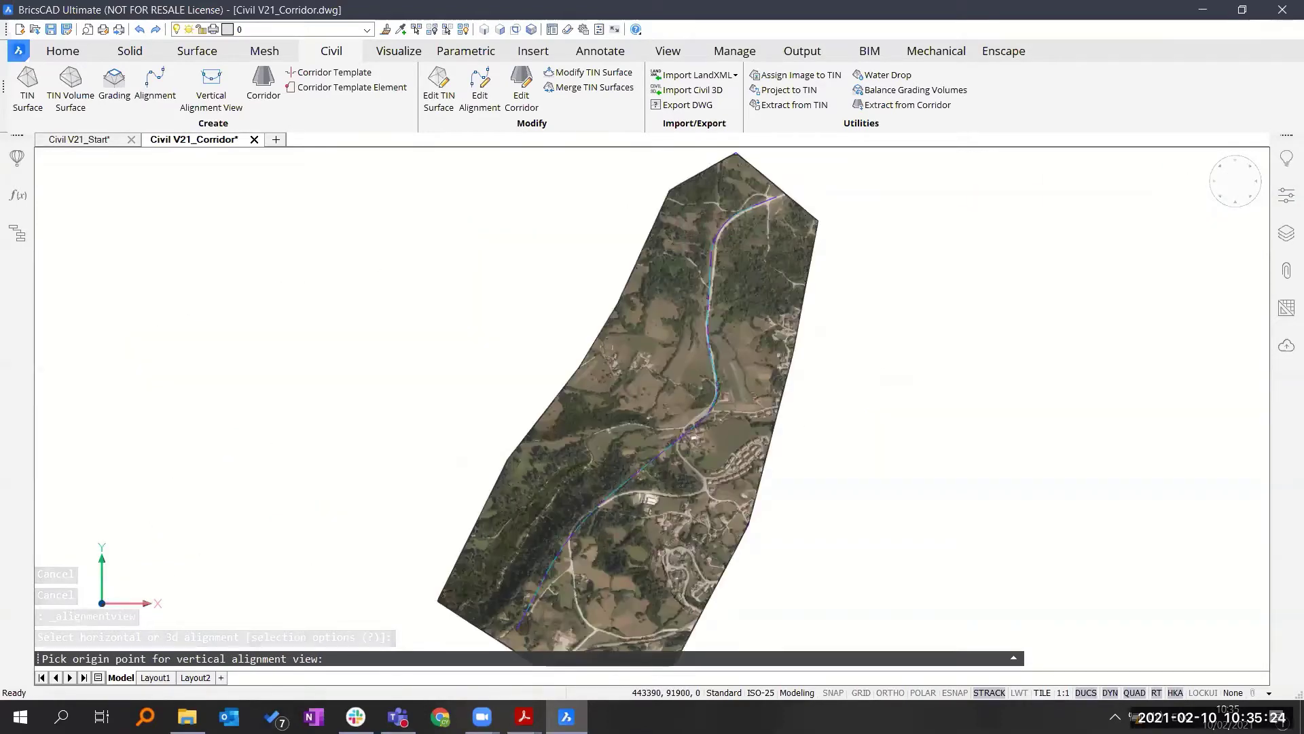
left_click(337, 390)
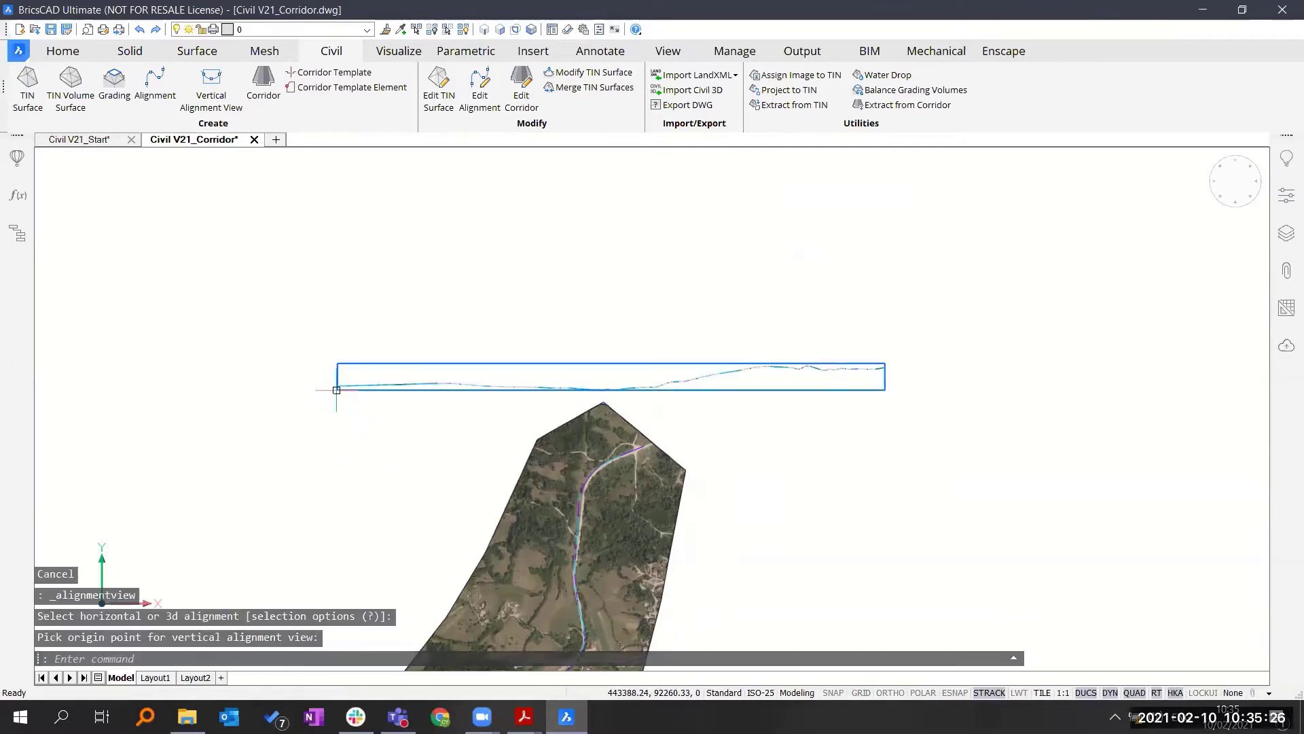
- Set the vertical scale factor of the vertical alignment view to 10
left_click(567, 372)
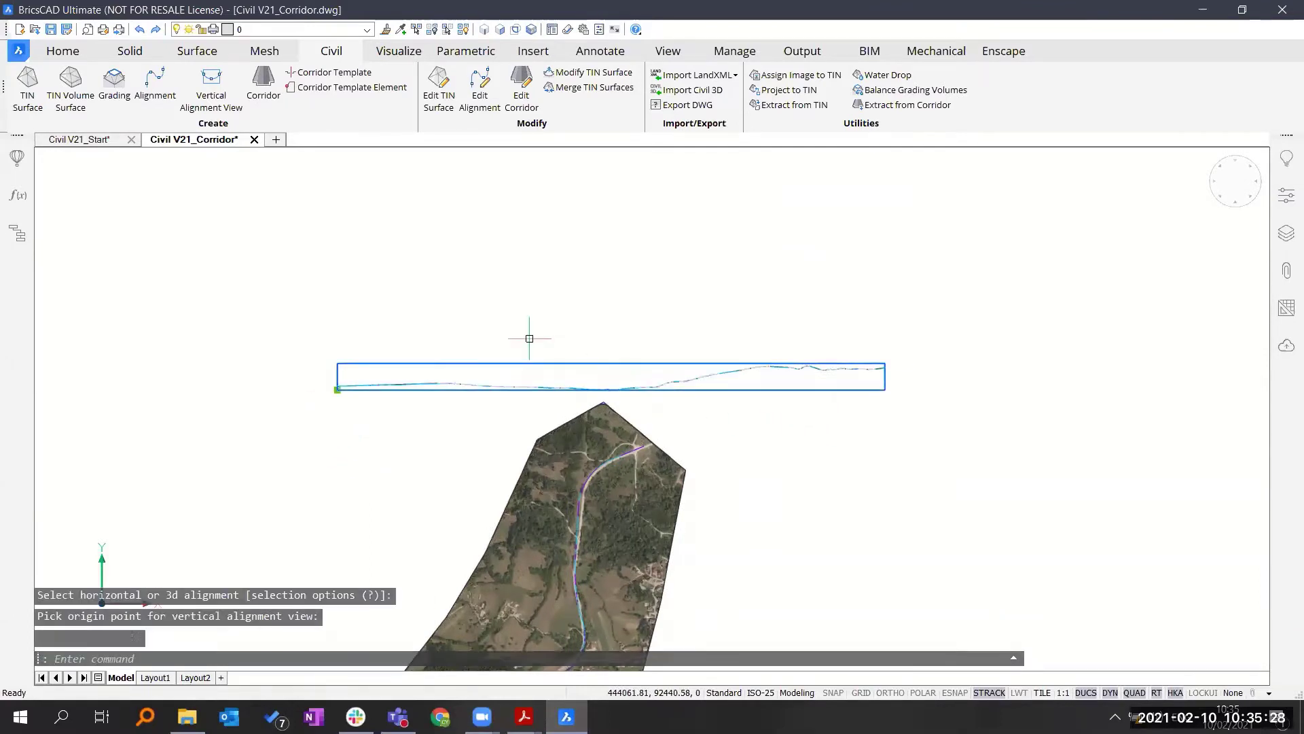
mouse_move(1285, 193)
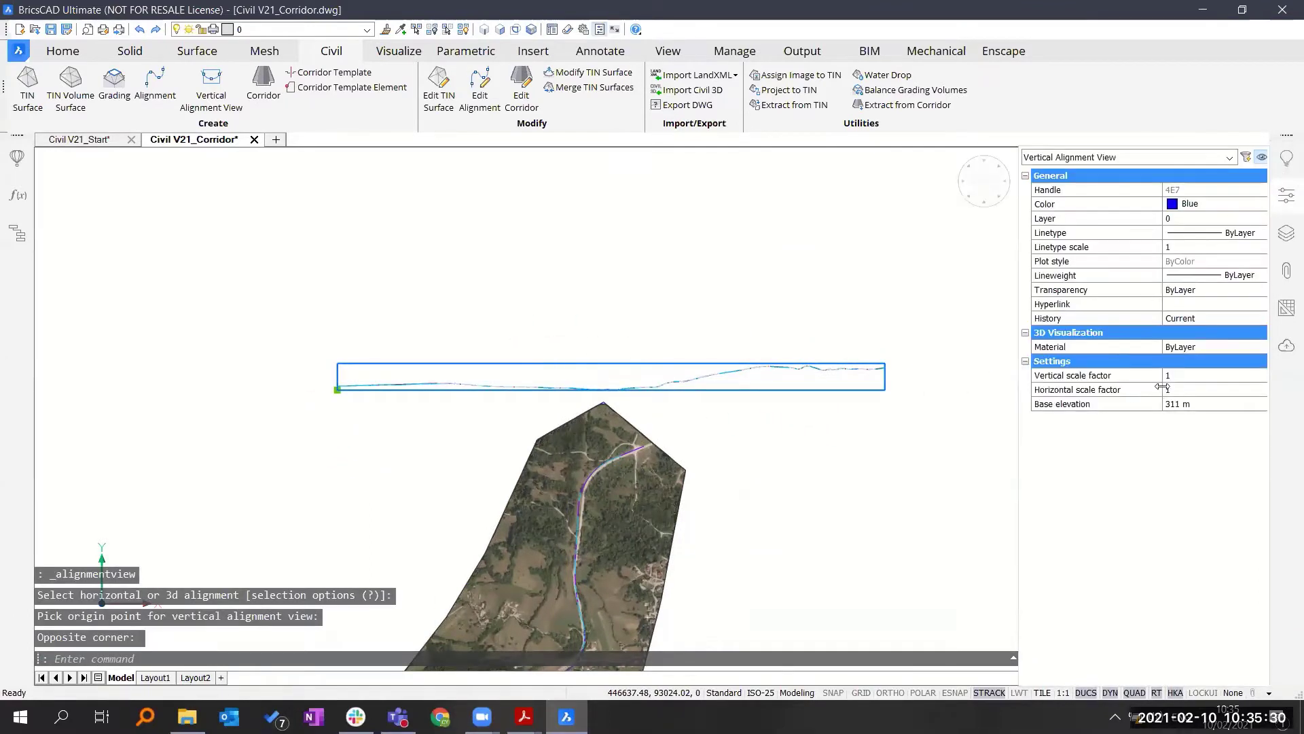
left_click(1184, 376)
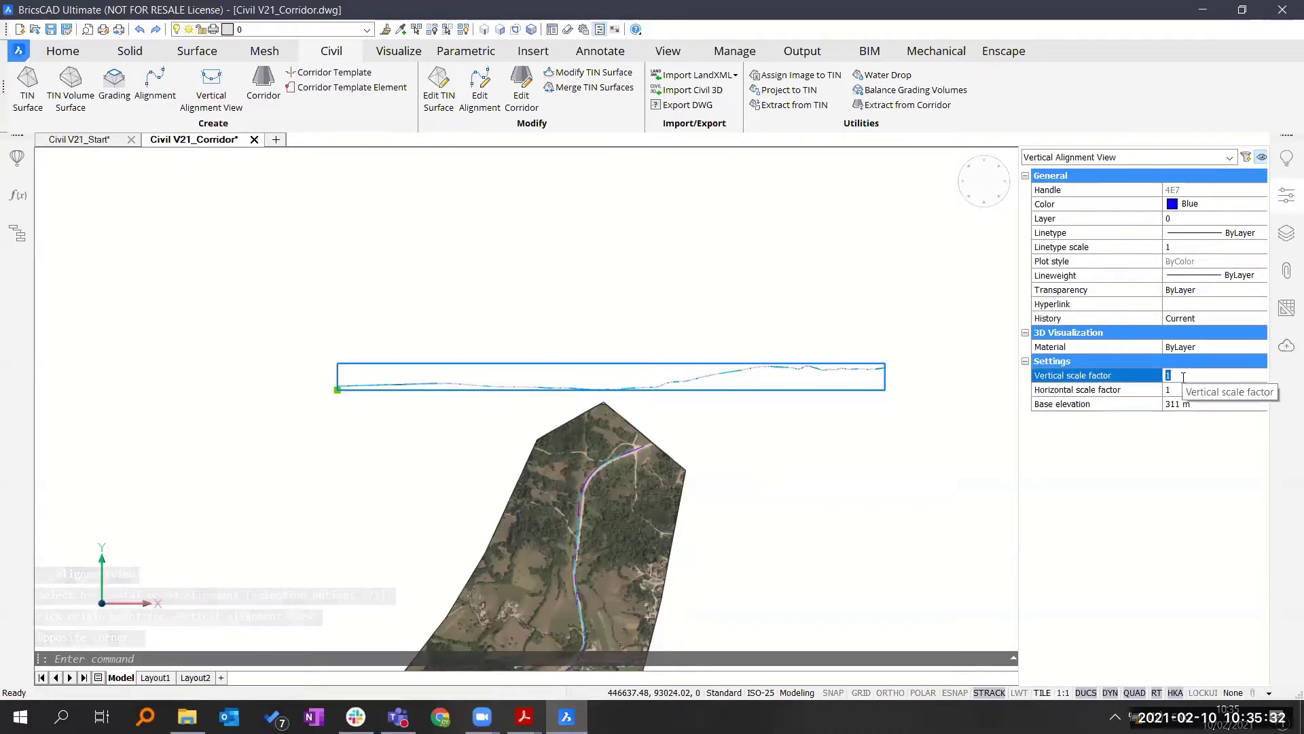
type("10")
key("Return")
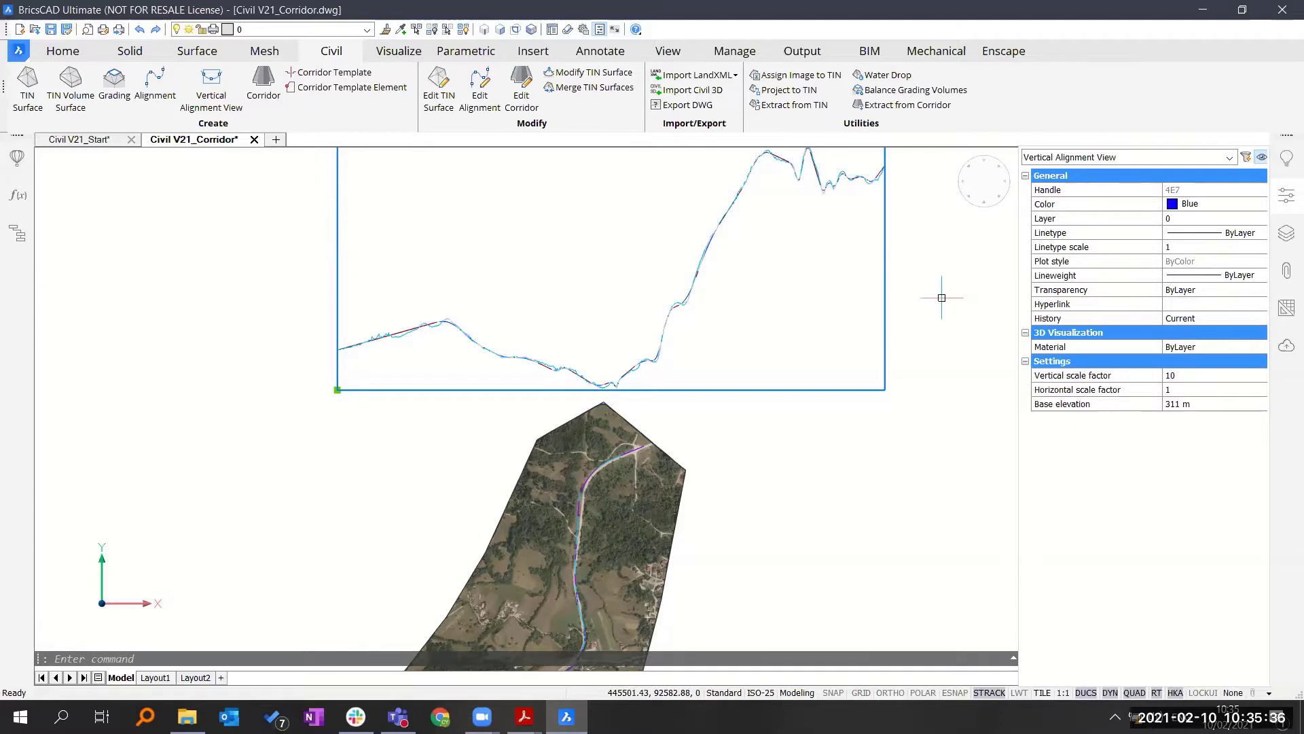
key("Escape")
- Inspect the terrain profile line in the vertical alignment view and its surface-type vertical alignment properties
mouse_move(940, 319)
middle_mouse_down()
mouse_move(919, 429)
mouse_move(829, 432)
middle_mouse_up()
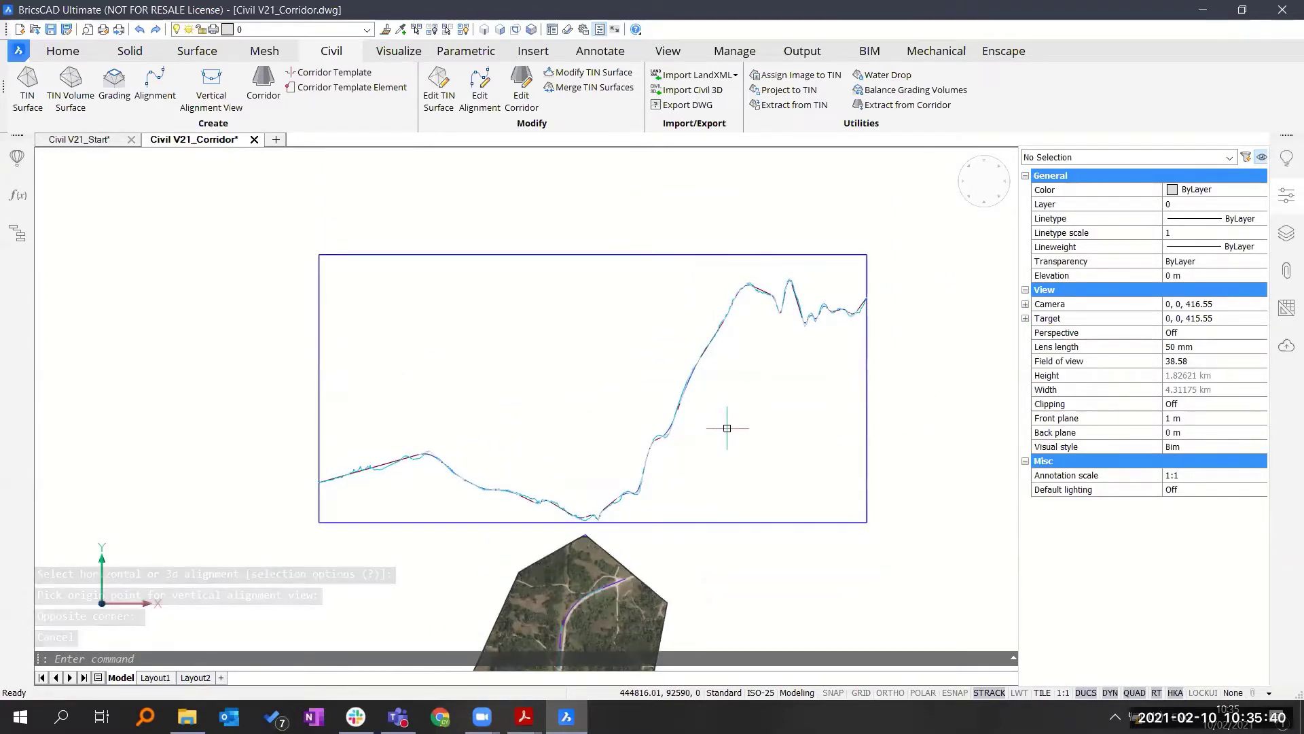
scroll(739, 422, "up", 4)
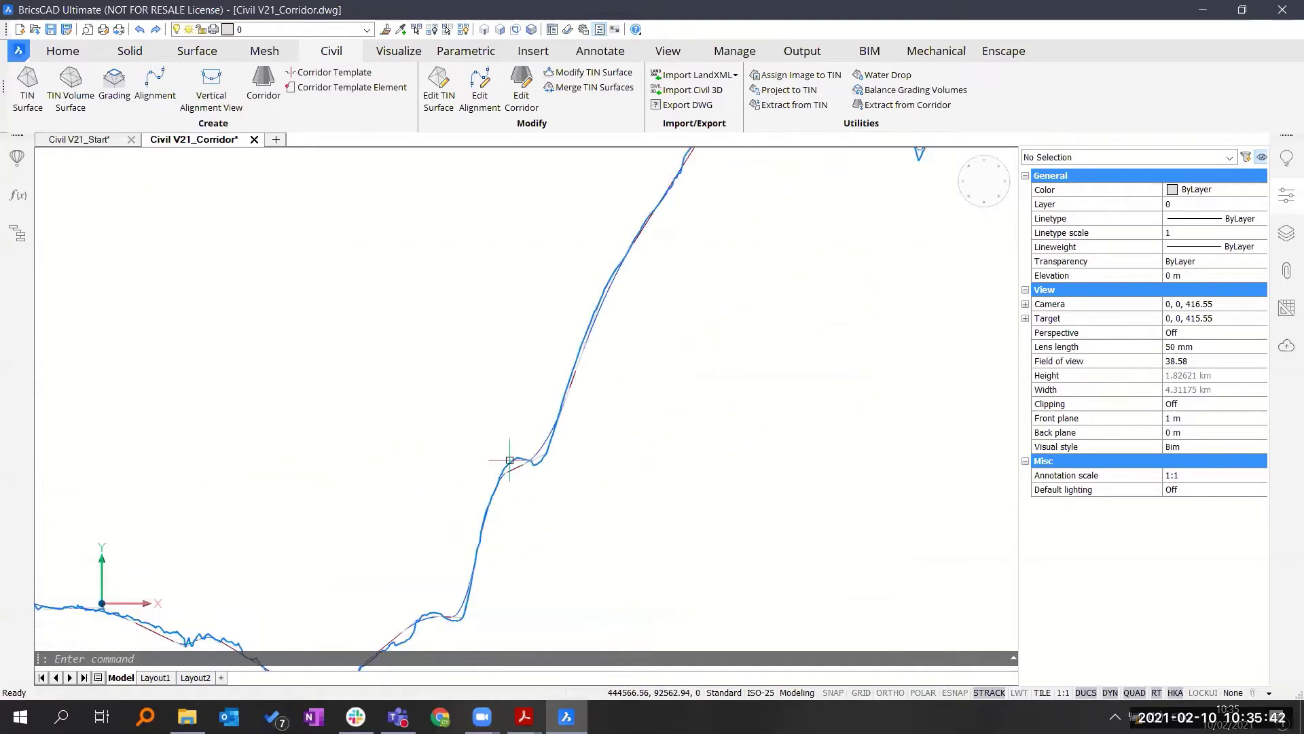
scroll(622, 334, "up", 5)
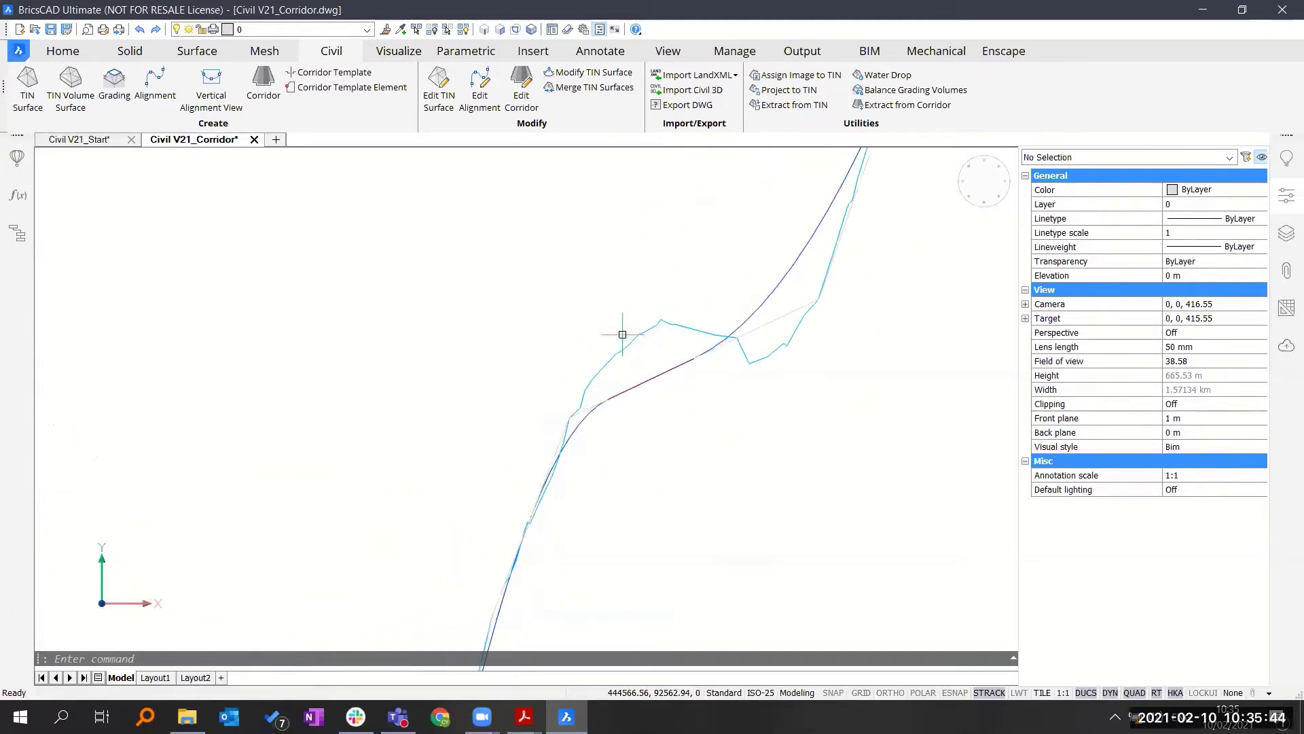
left_click(649, 345)
left_click(627, 301)
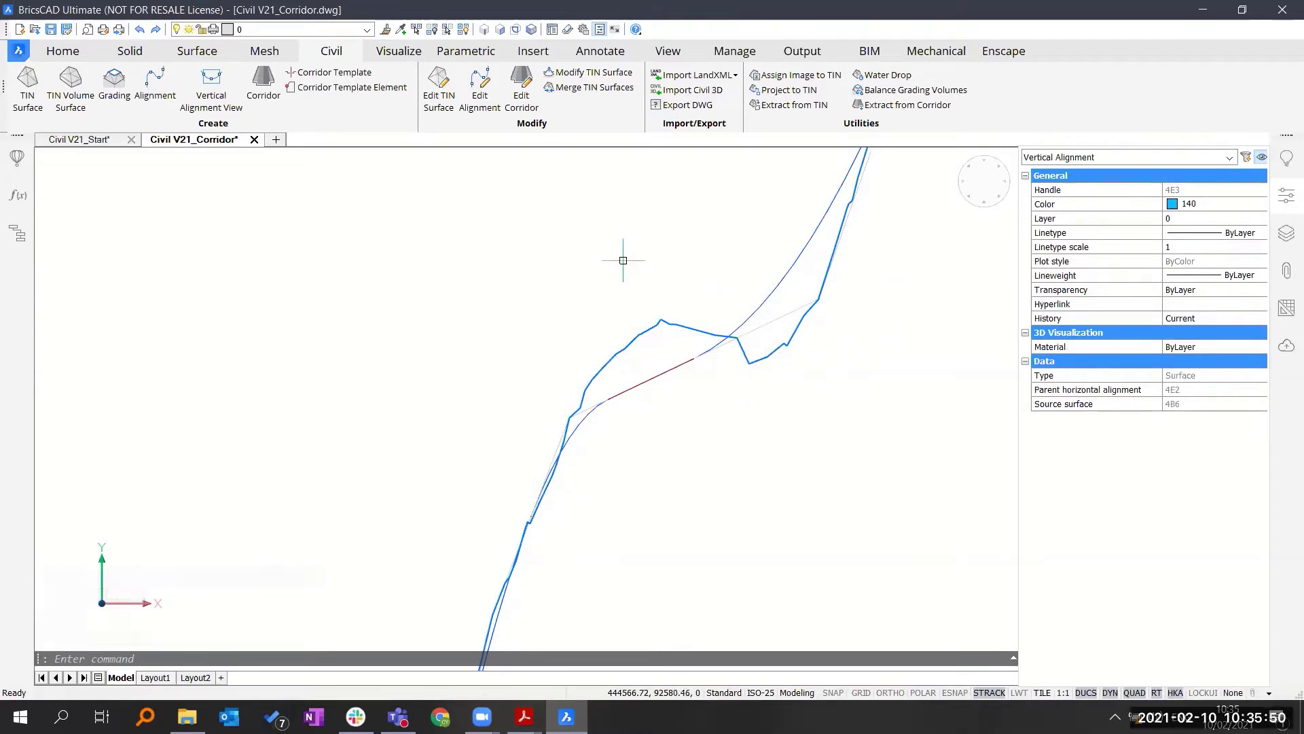
key("Escape")
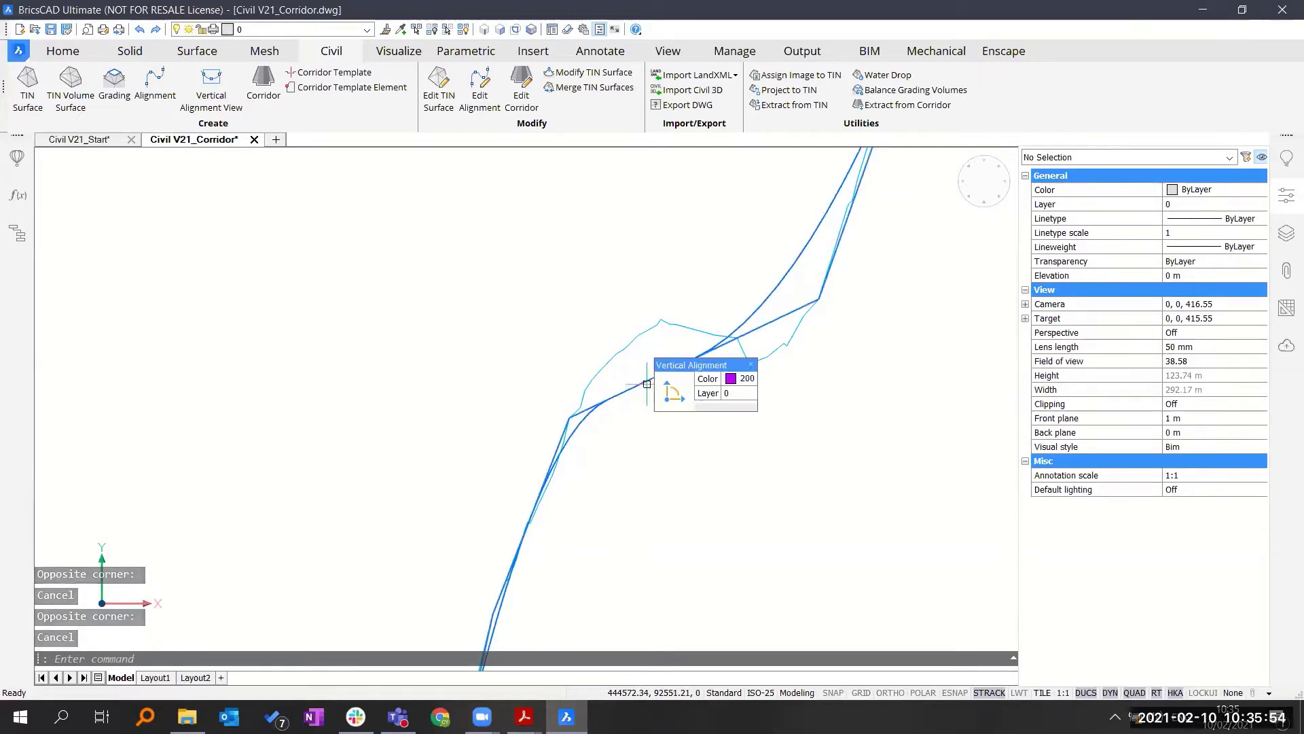
- Set the accuracy factor of the layout vertical alignment fitted to the terrain profile to 2
left_click(639, 393)
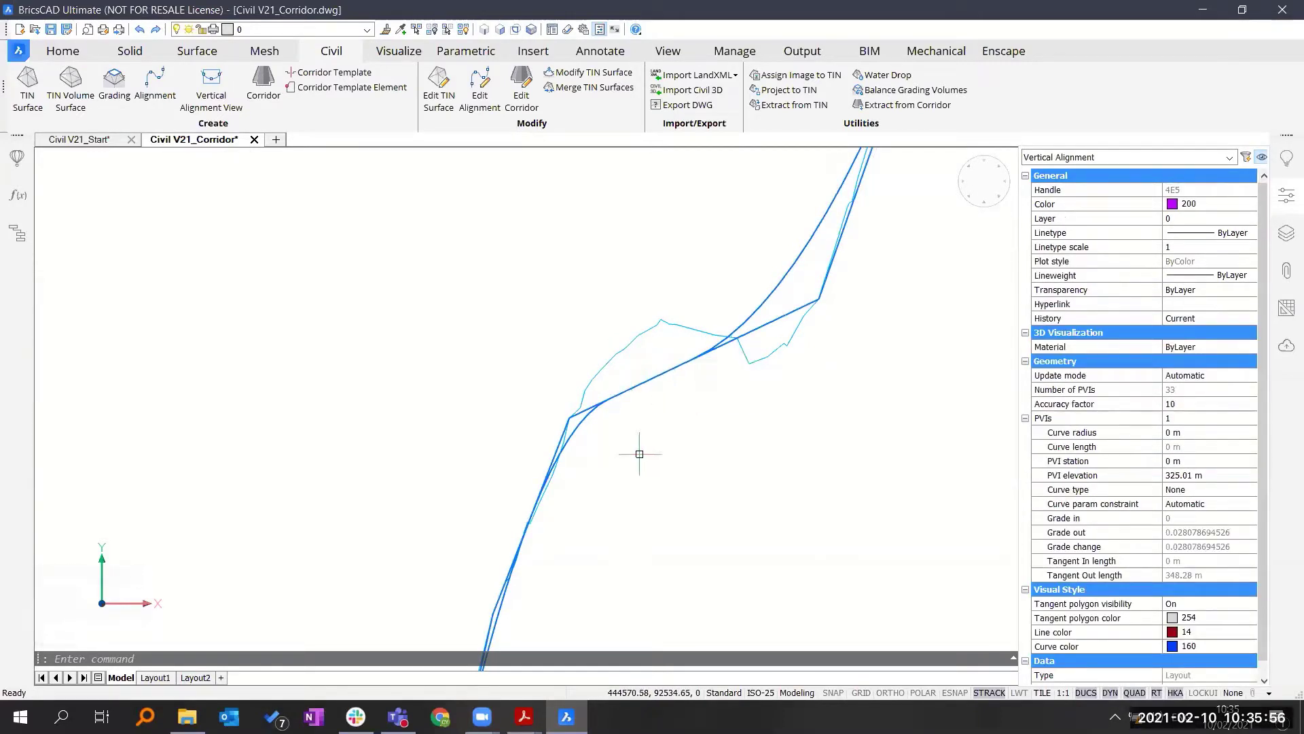
scroll(640, 369, "down", 5)
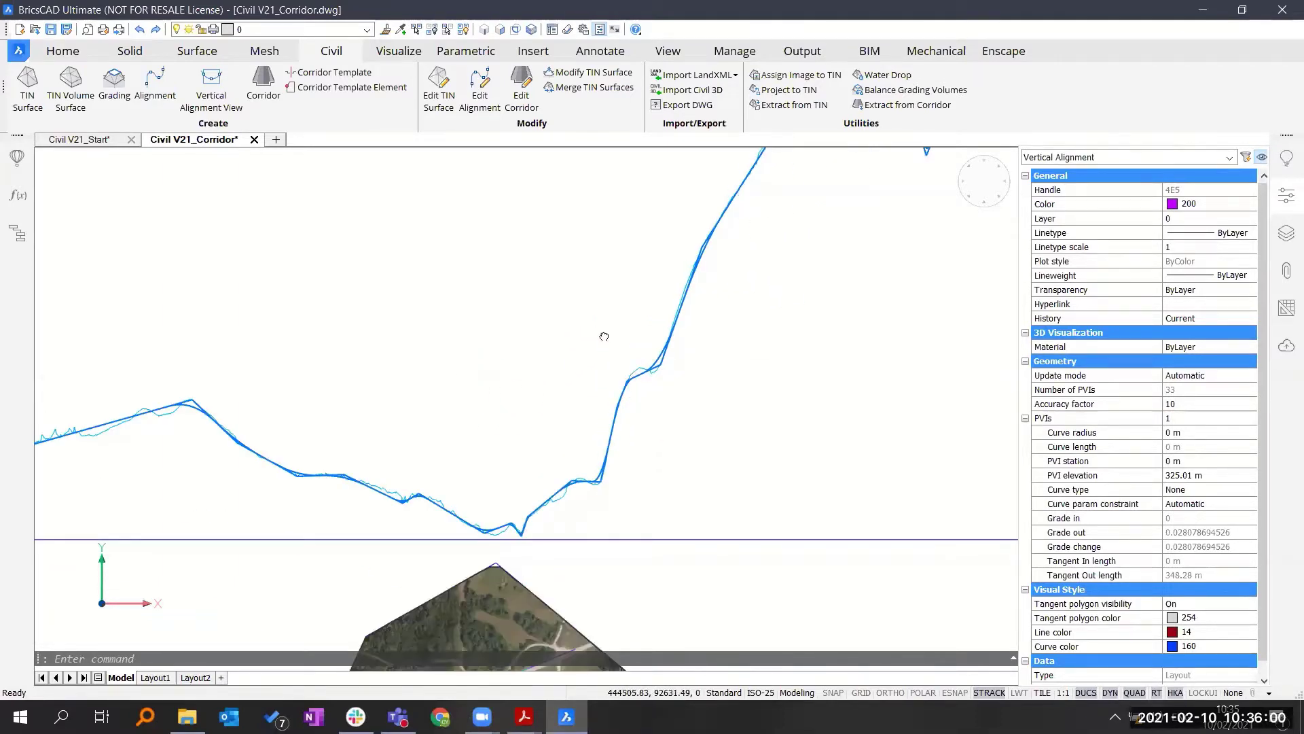
mouse_move(604, 336)
middle_mouse_down()
mouse_move(522, 453)
mouse_move(540, 420)
middle_mouse_up()
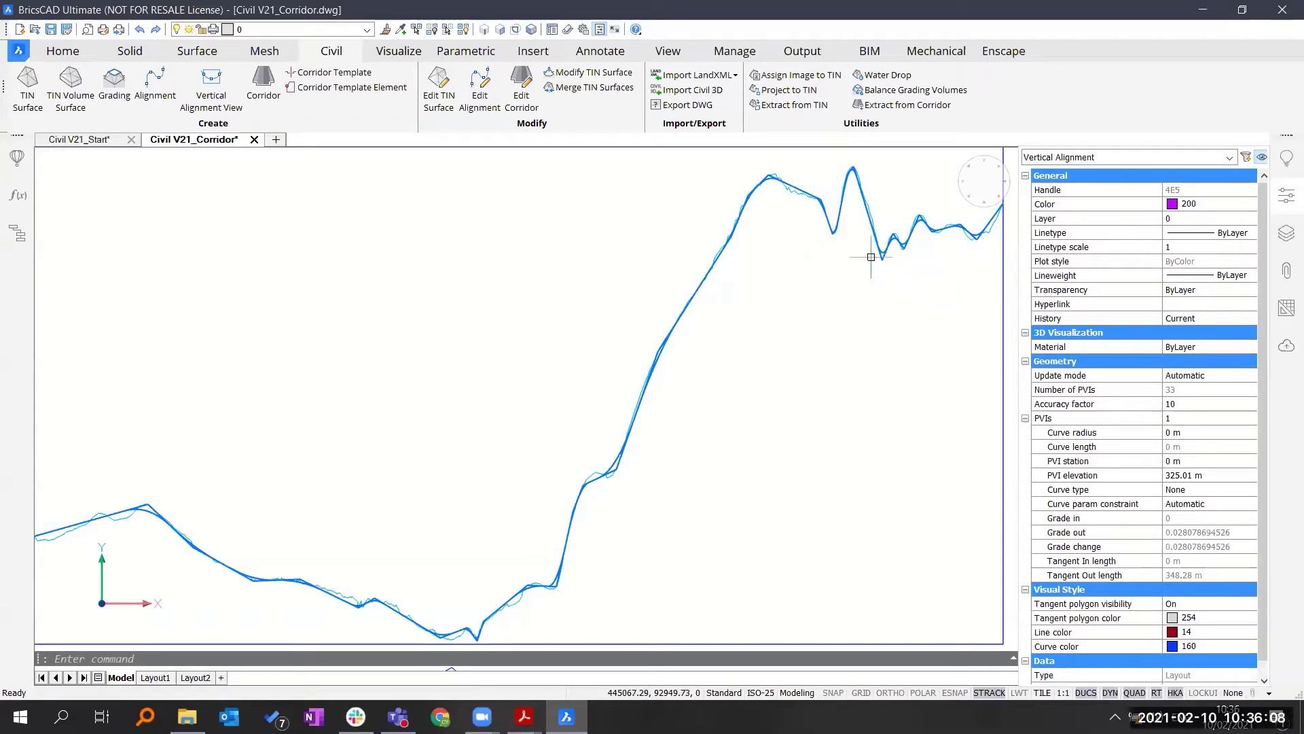
scroll(721, 391, "down", 1)
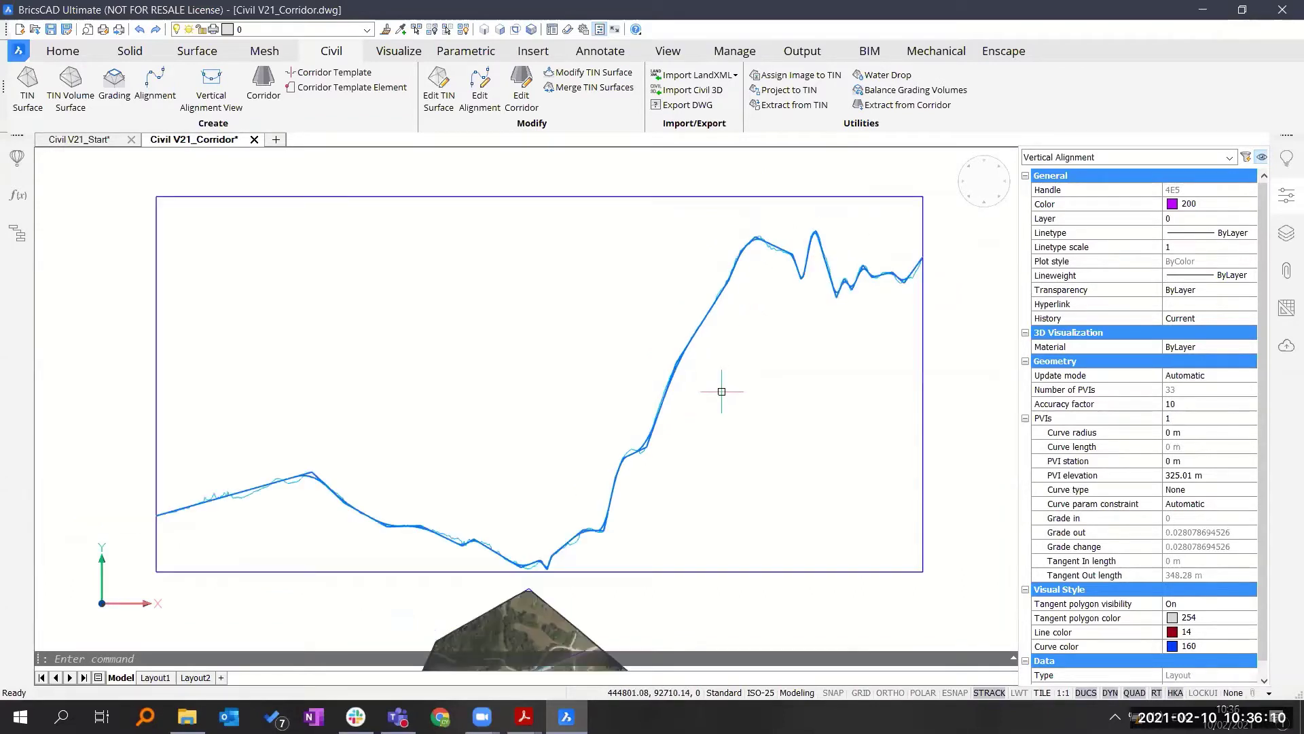
middle_click_drag(750, 403, 761, 403)
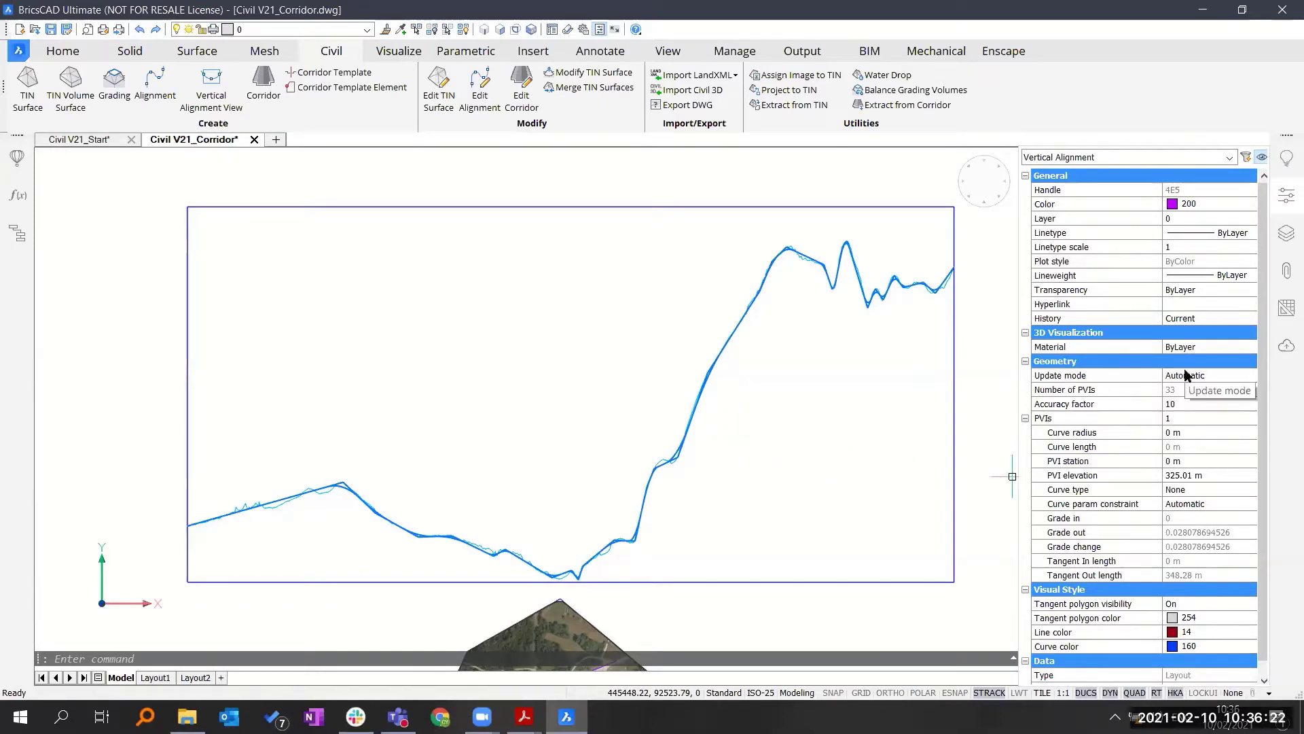
left_click(1186, 406)
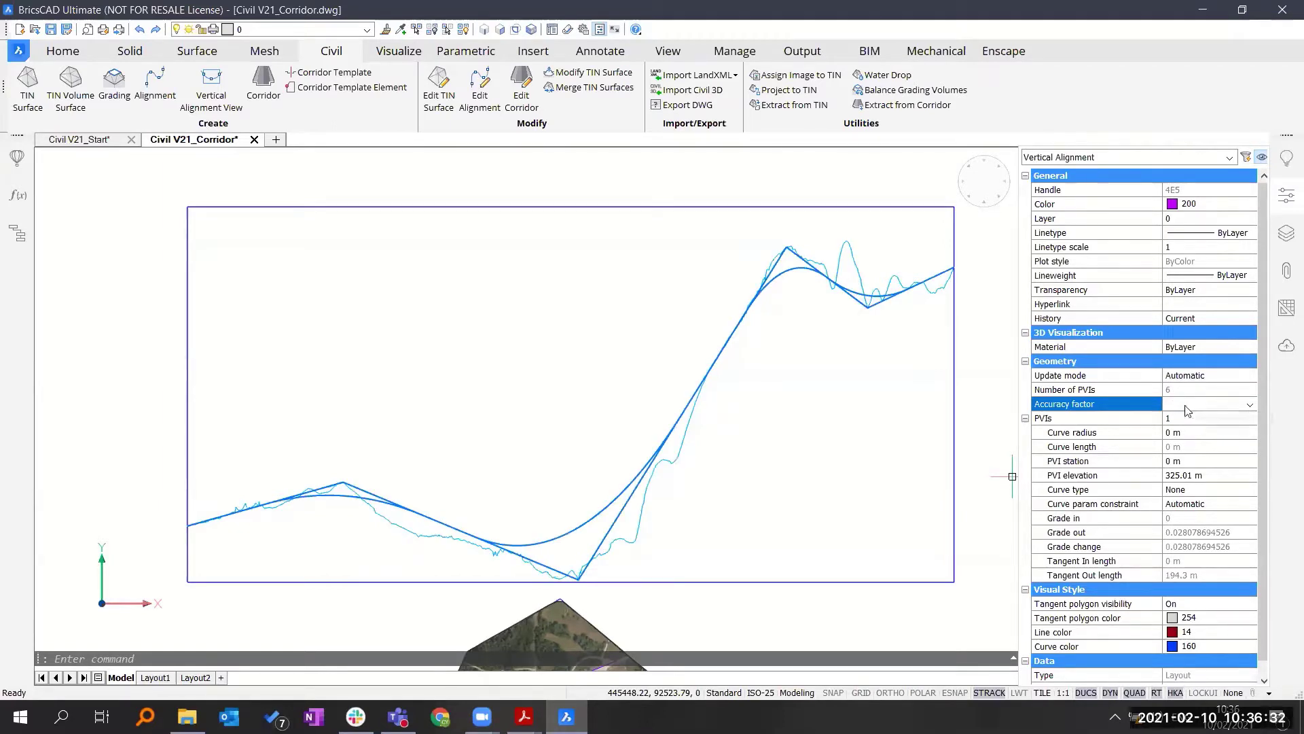
type("2")
key("Return")
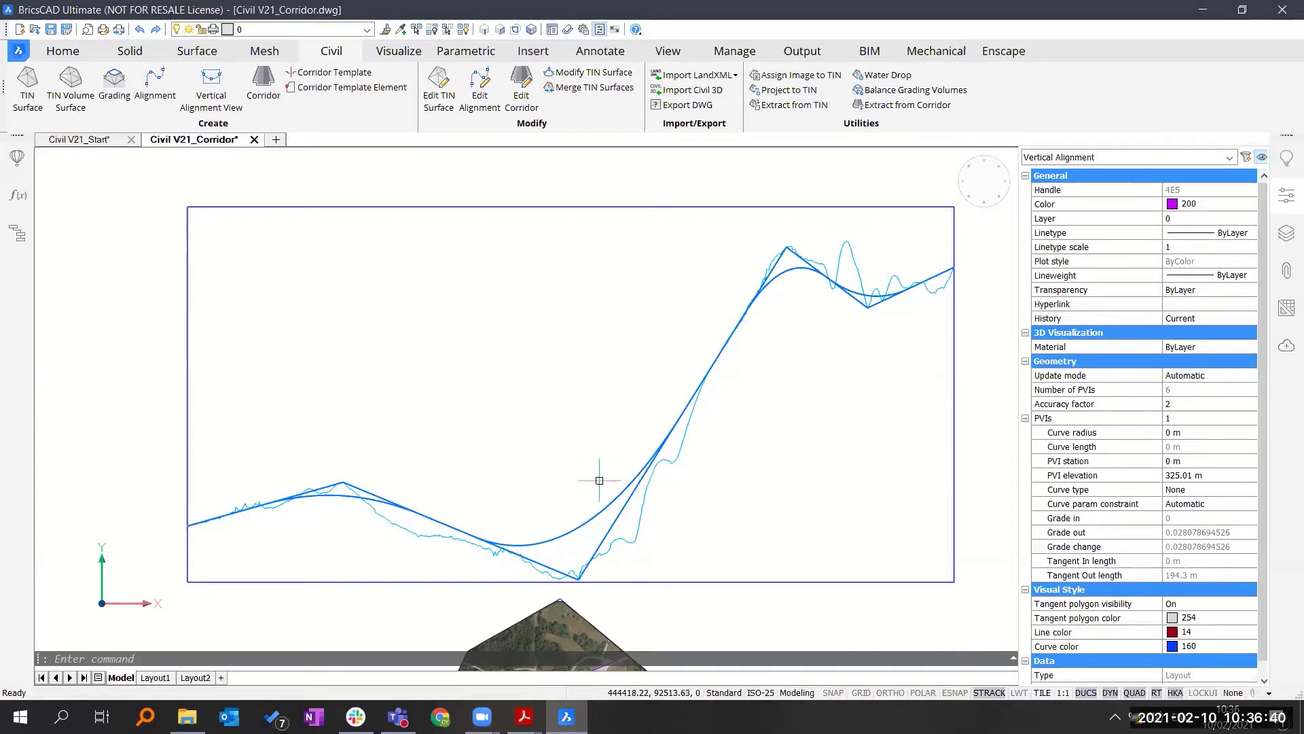
key("Escape")
- Switch the layout vertical alignment's update mode to Manual so its PVIs can be edited
mouse_move(570, 530)
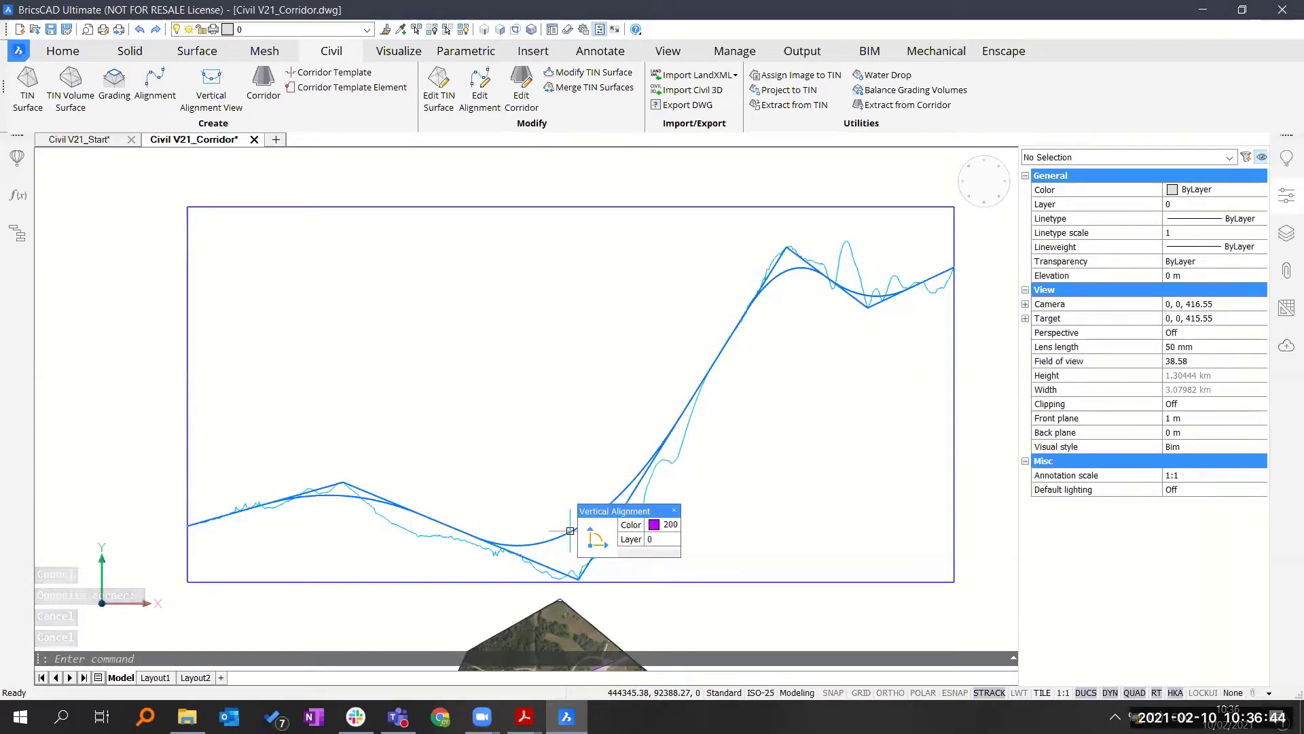
left_click(570, 531)
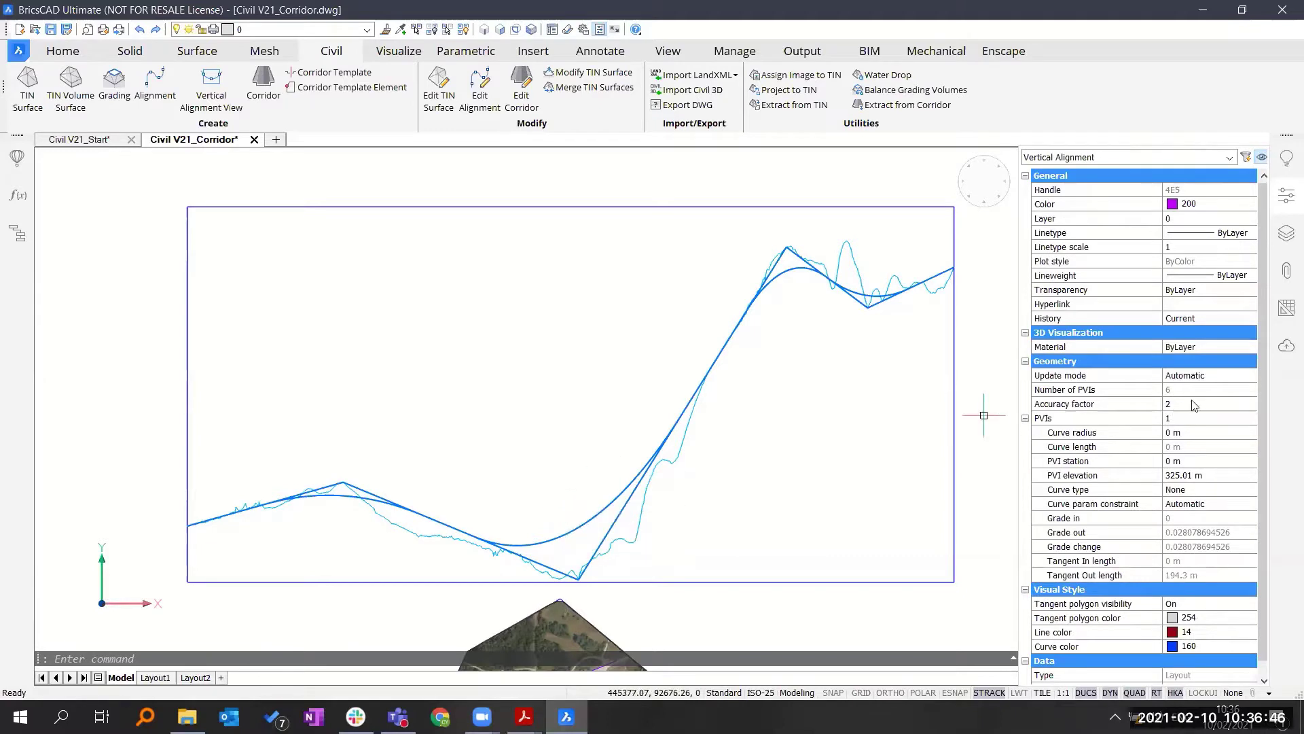
left_click(1223, 377)
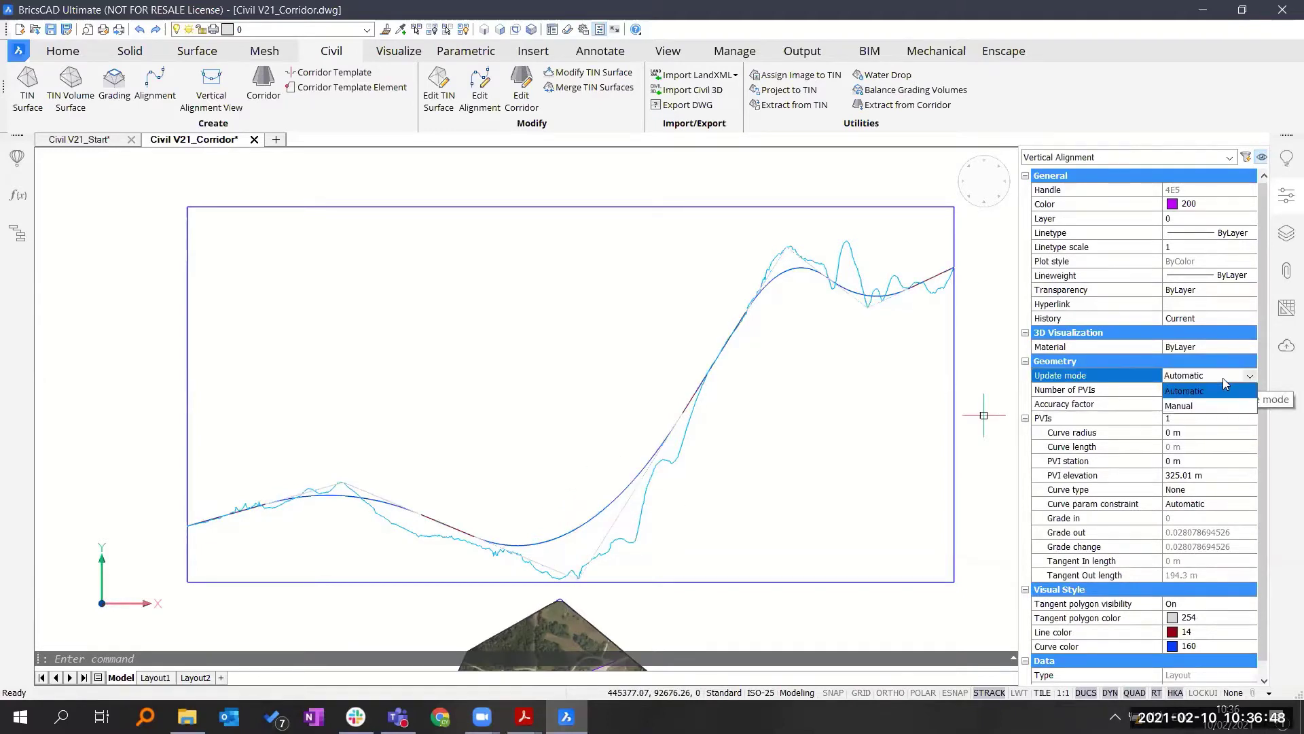
left_click(1212, 407)
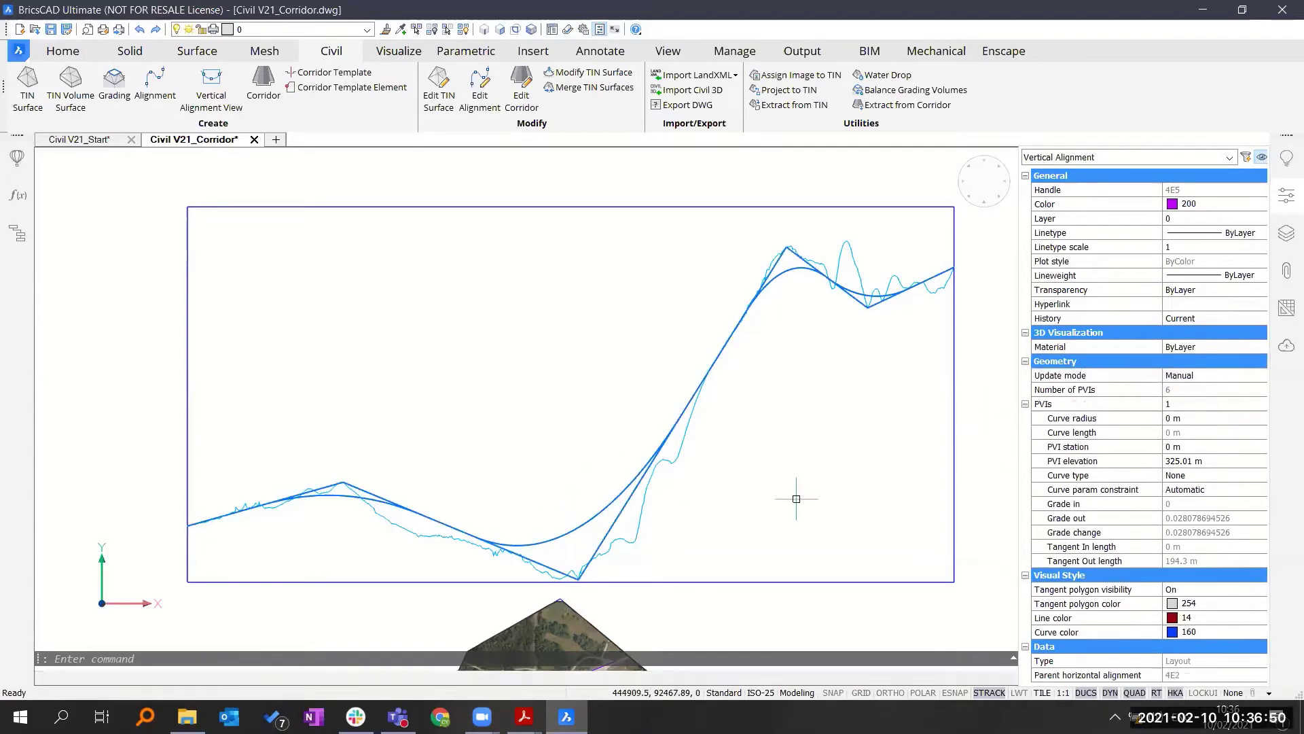
key("Escape")
- Stretch the layout alignment's PVIs: lower the upper peak to about 378 m and the end to about 387 m, raise the valley to about 331 m
left_click(597, 513)
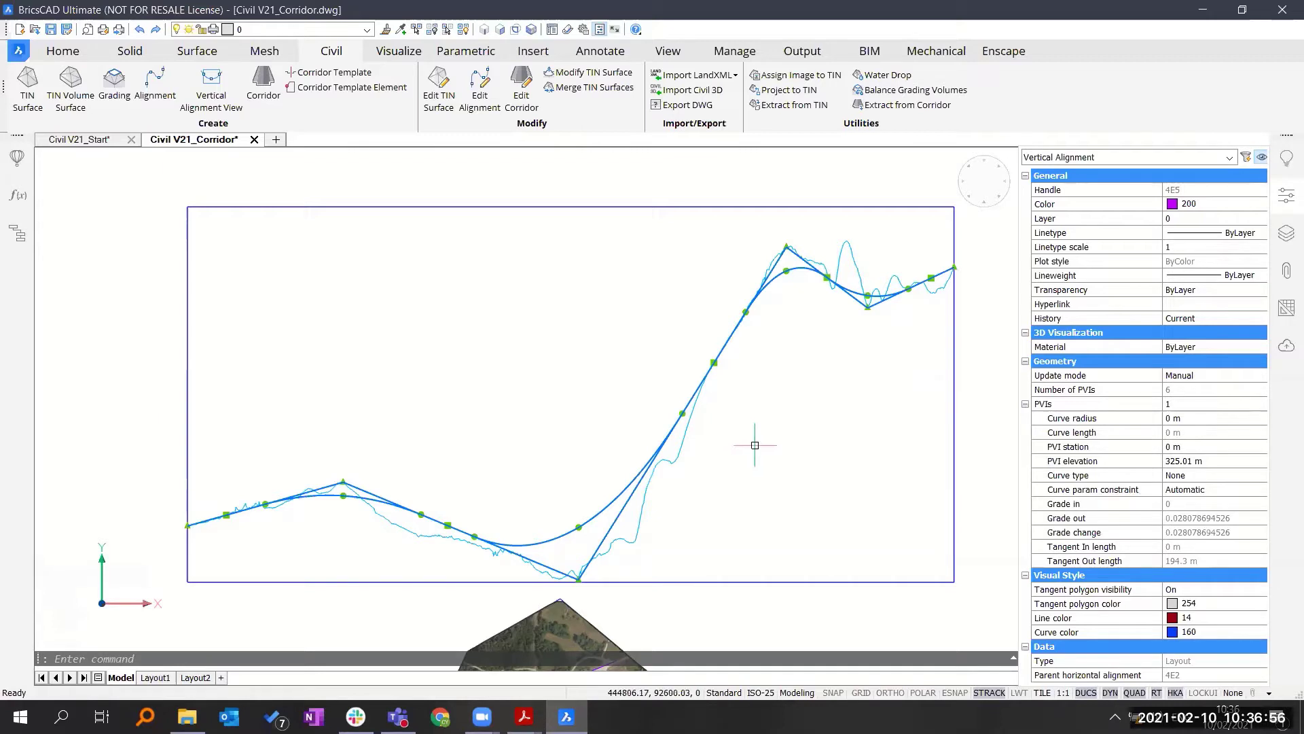
left_click(786, 246)
left_click(766, 314)
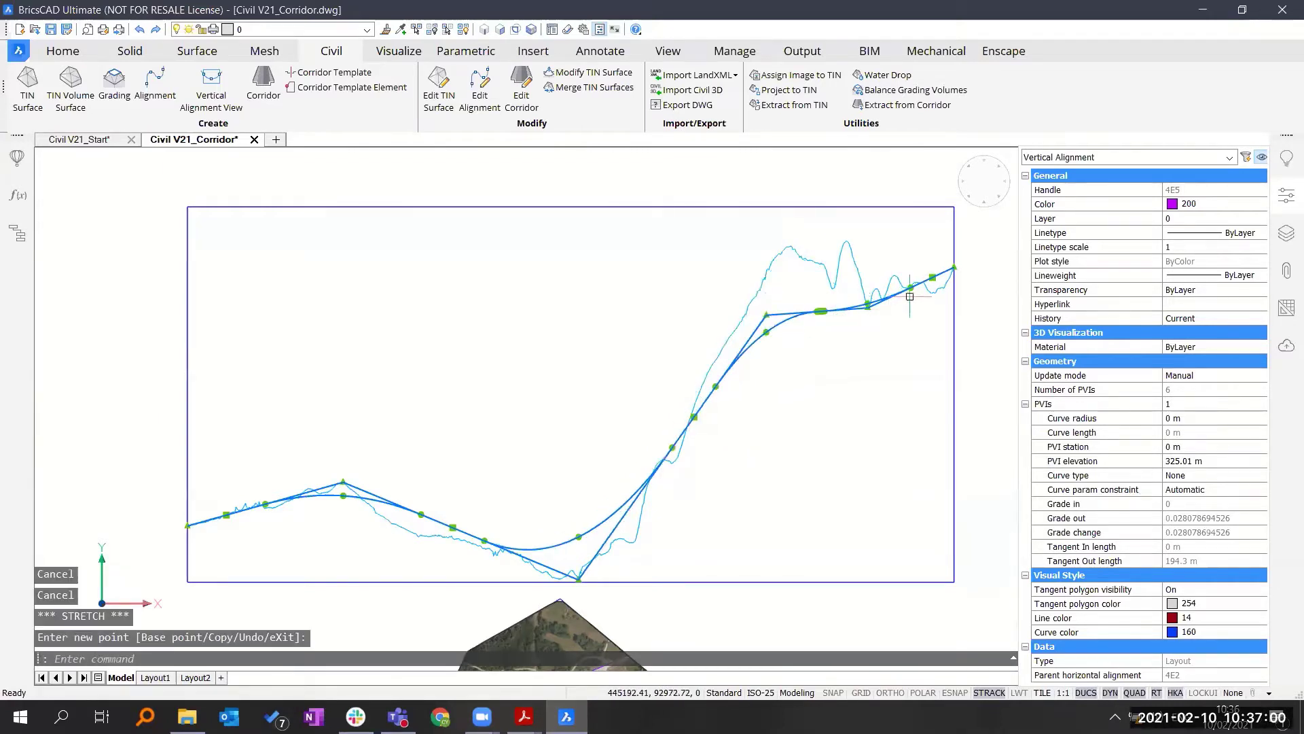
left_click(954, 267)
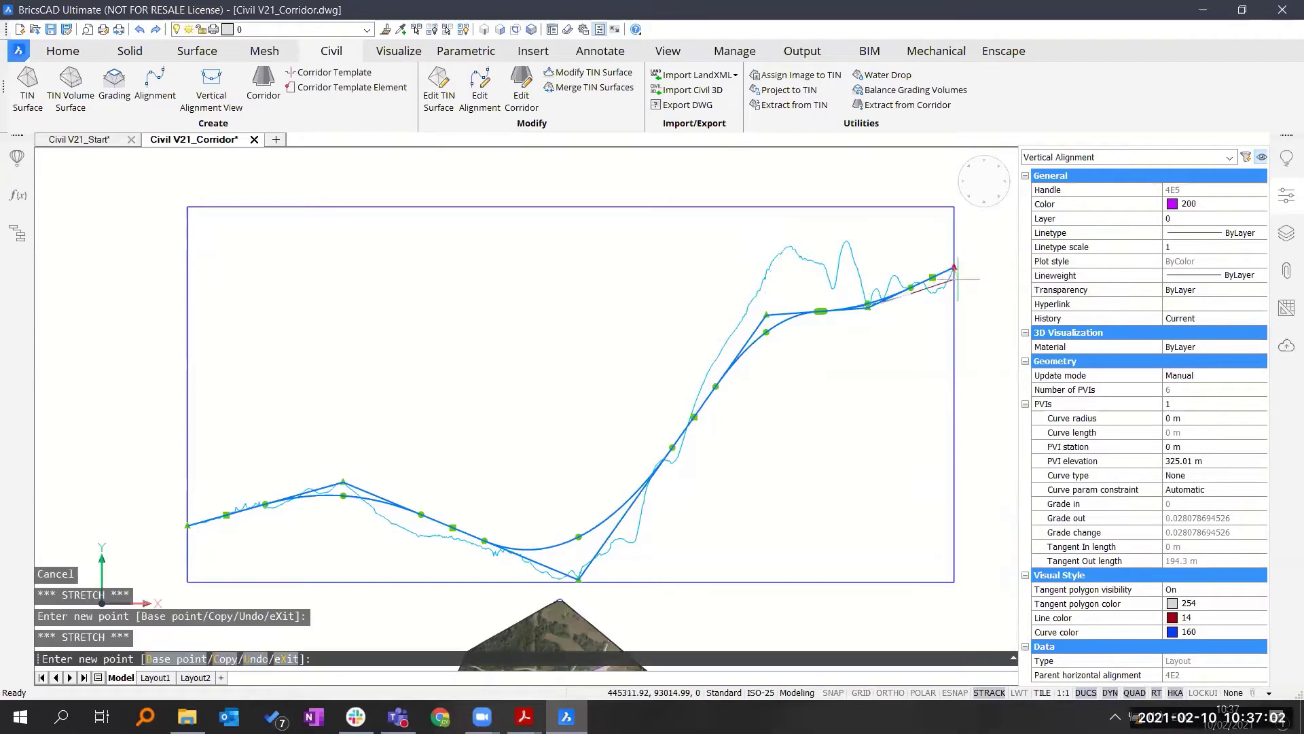
left_click(957, 279)
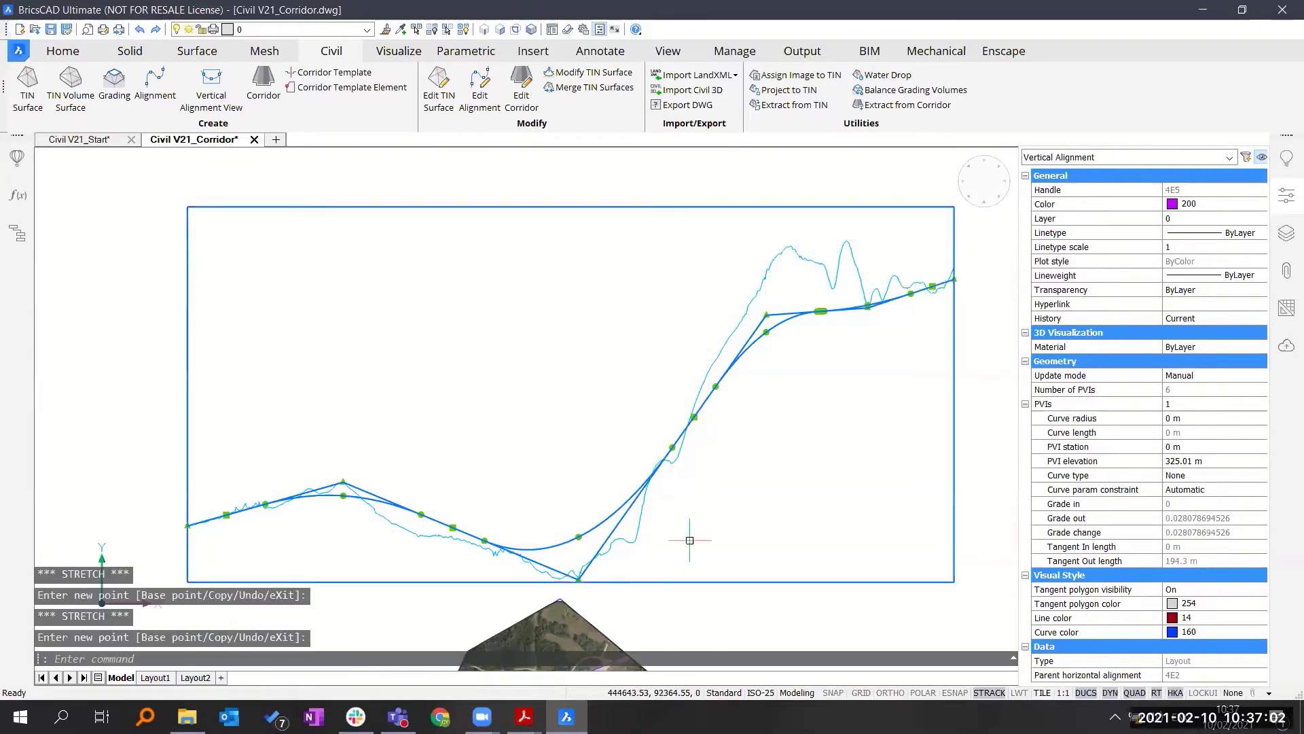
left_click(578, 580)
left_click(575, 503)
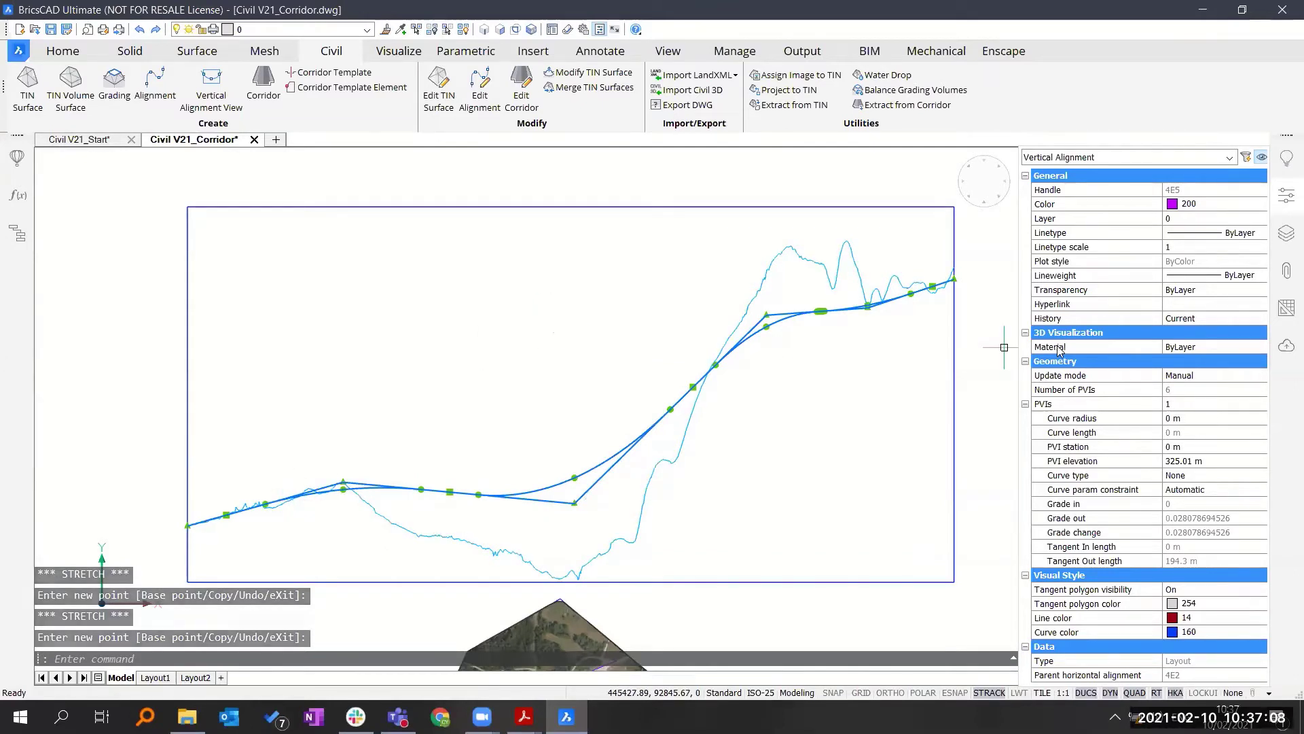
- Step through the vertical alignment's PVIs and examine each one's curve radius, station, elevation, curve type and grades
left_click(1180, 405)
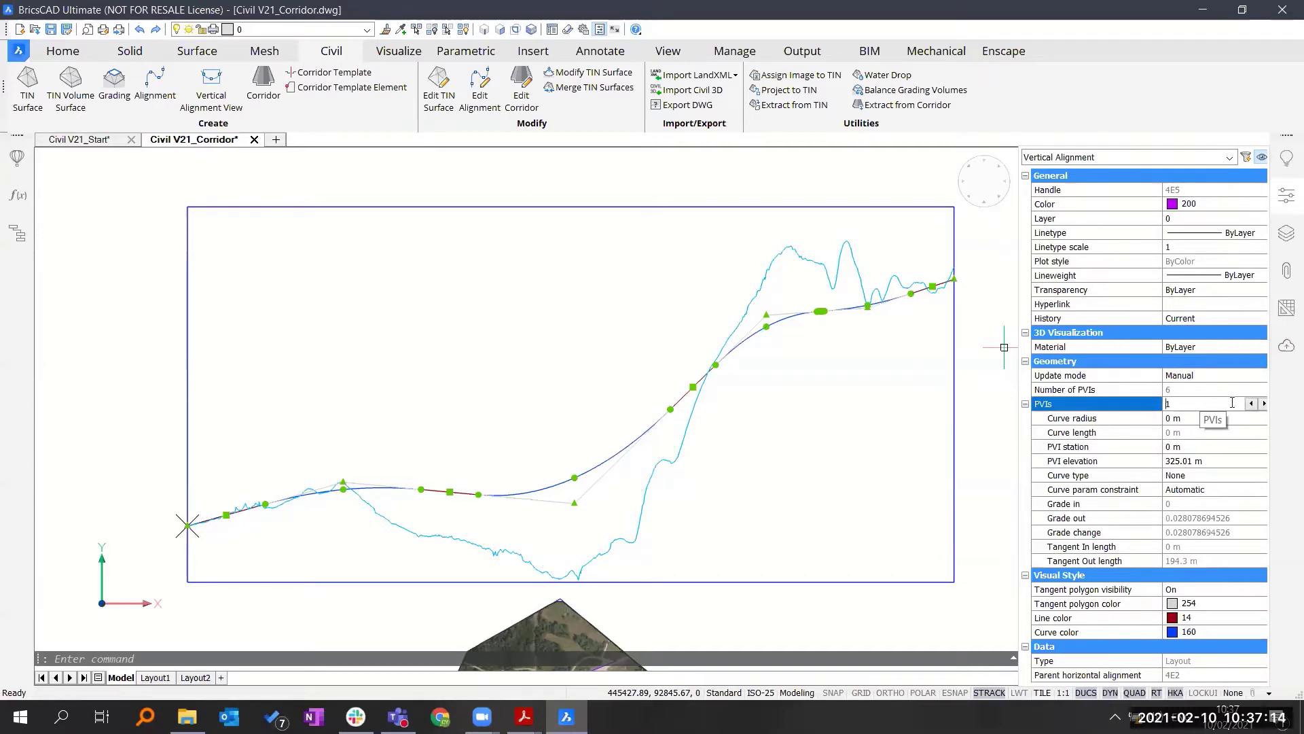
left_click(1265, 404)
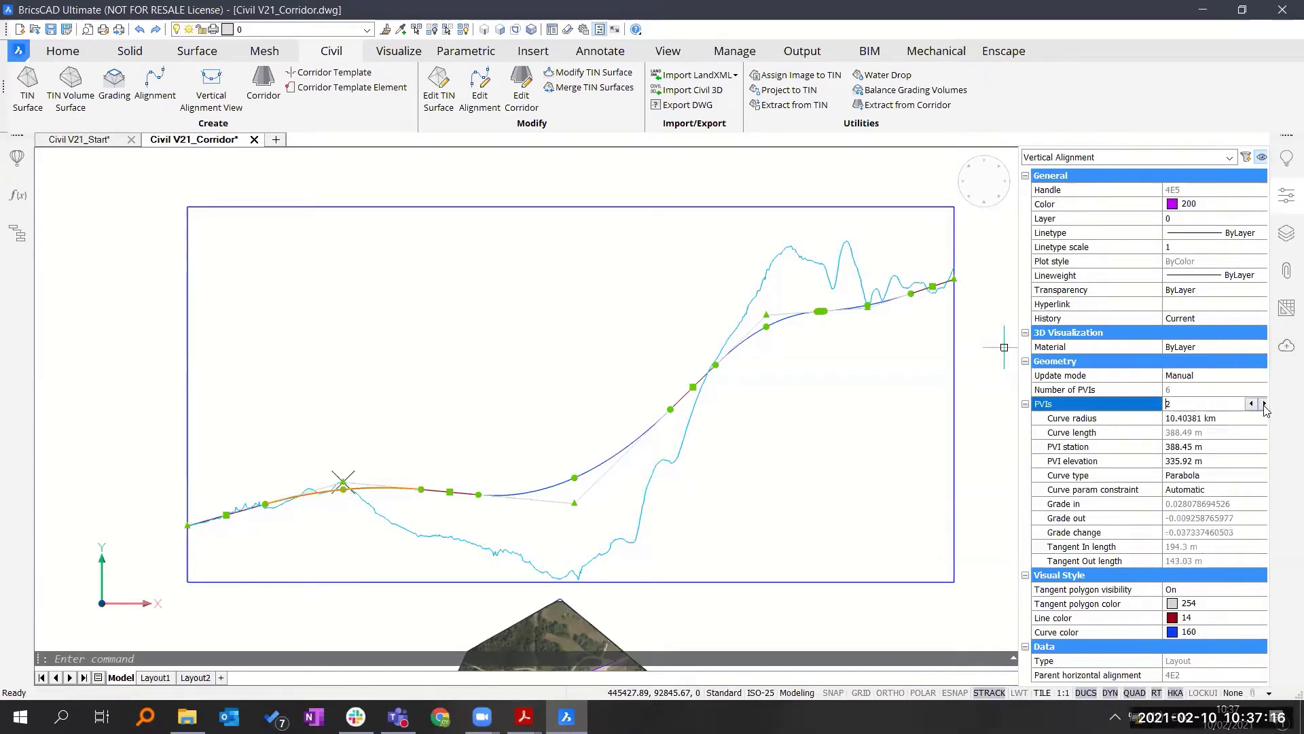
left_click(1265, 404)
left_click(1265, 404)
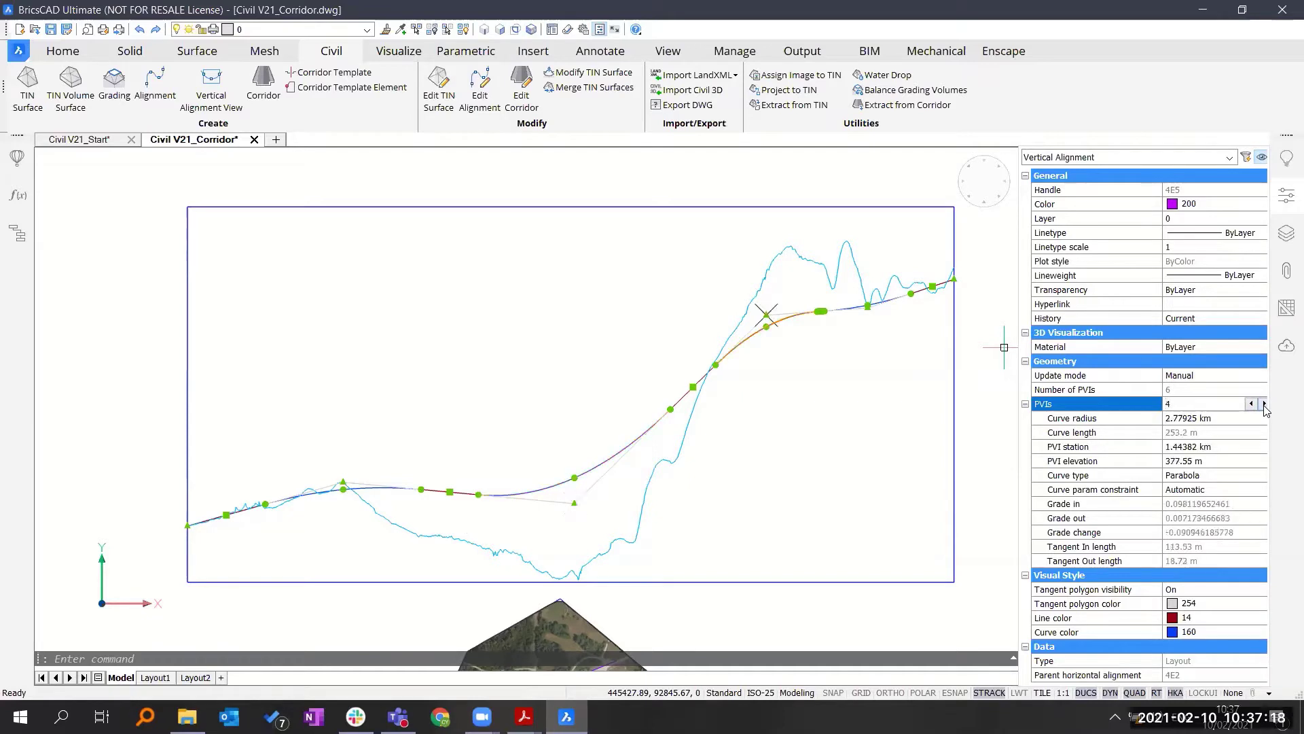
left_click(1265, 405)
left_click(1265, 404)
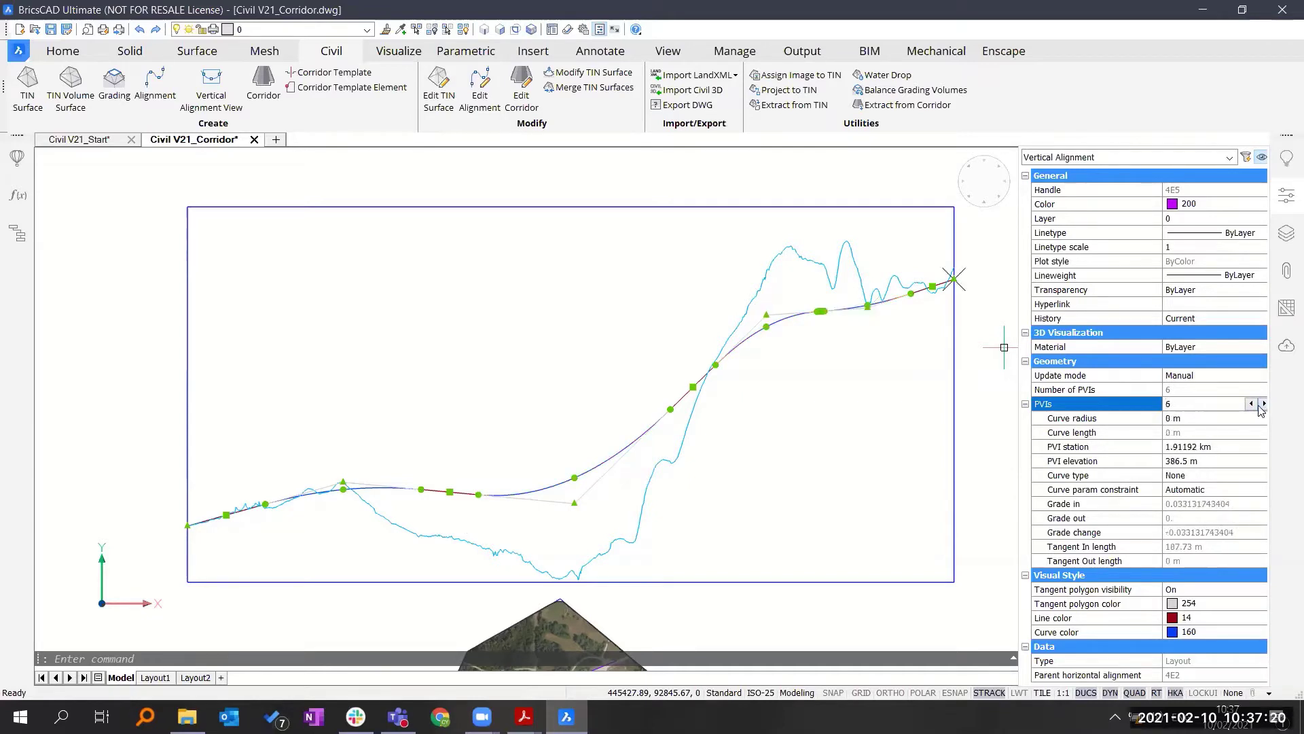
left_click(1251, 405)
left_click(1251, 405)
left_click(1251, 405)
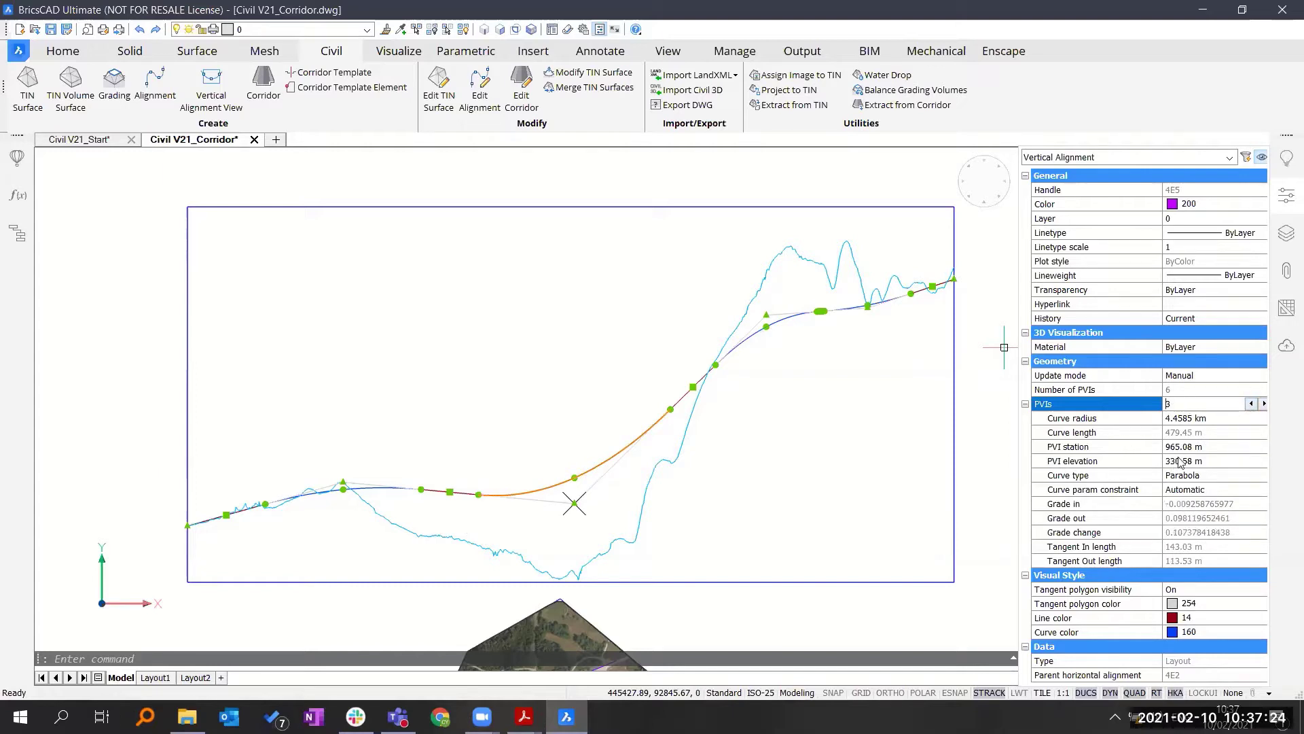
left_click(1251, 404)
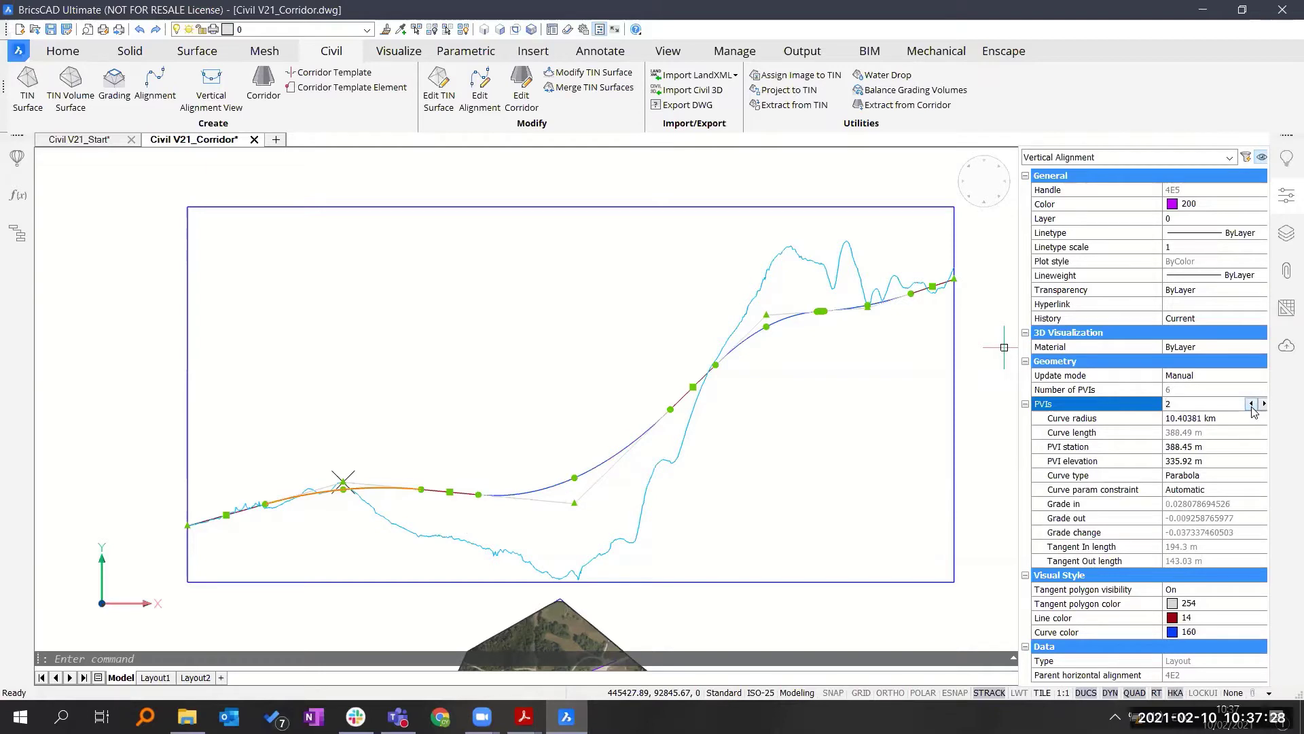
left_click(1264, 405)
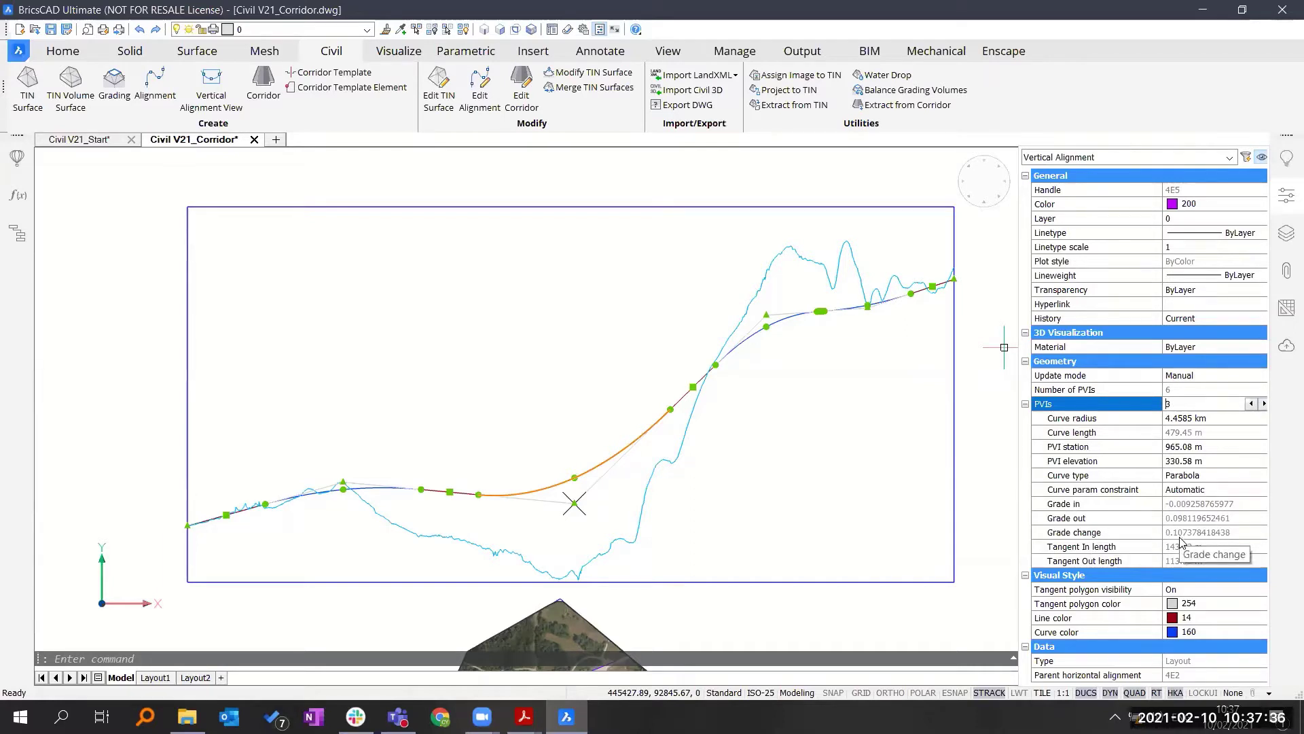
left_click(1265, 405)
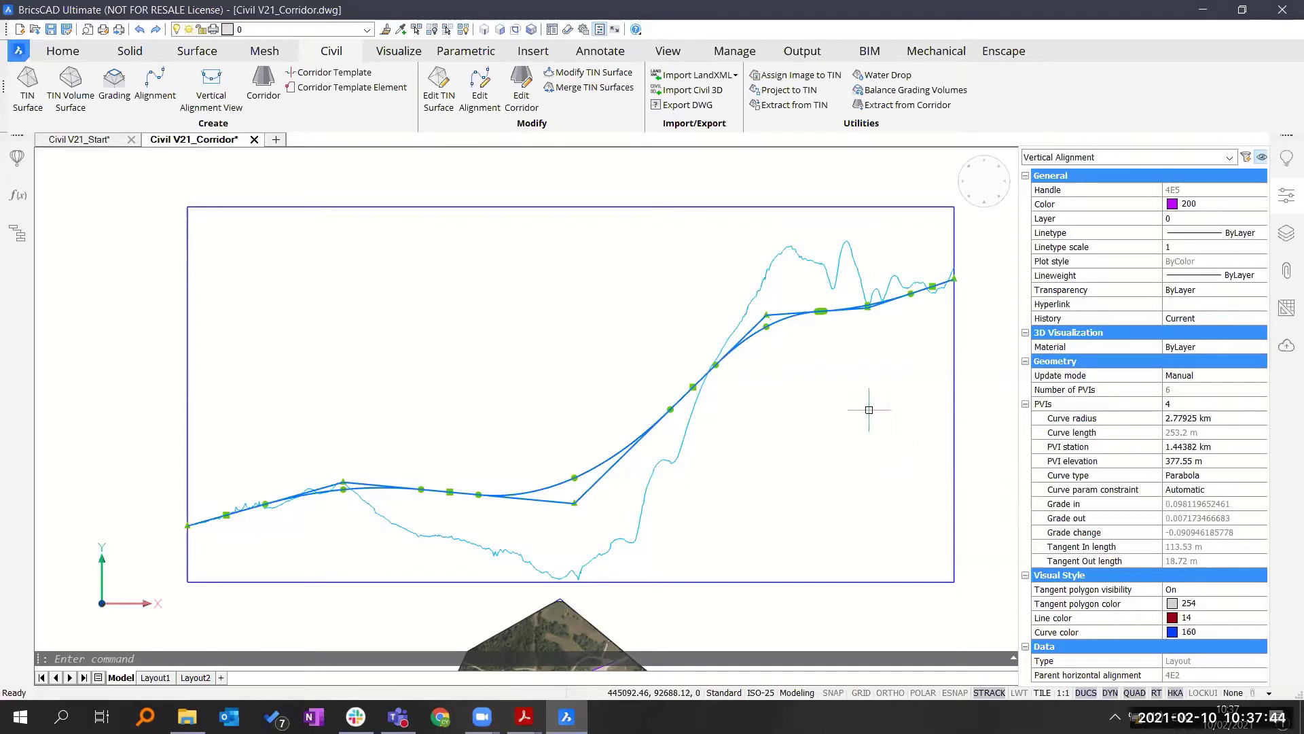
- Lower the layout vertical alignment's end PVI slightly and raise its valley PVI to about the level of the PVI before it
left_click(954, 278)
left_click(954, 296)
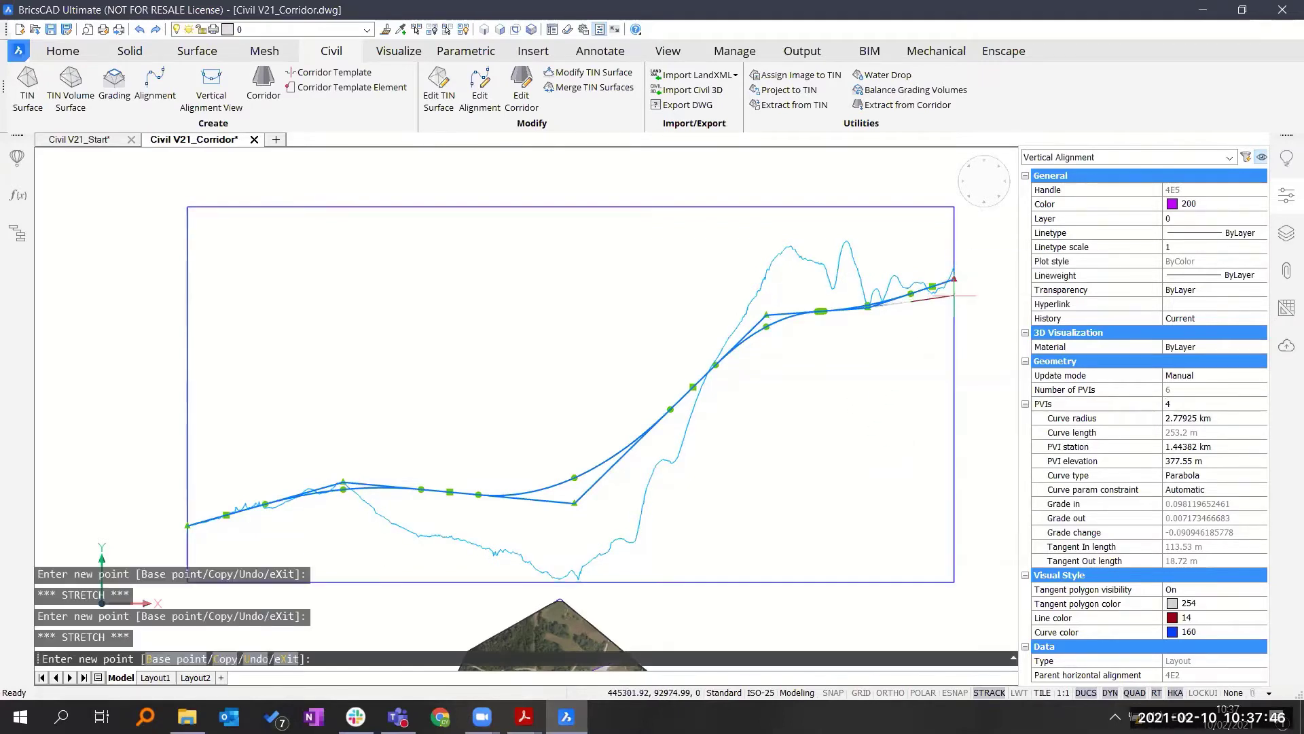
left_click(574, 504)
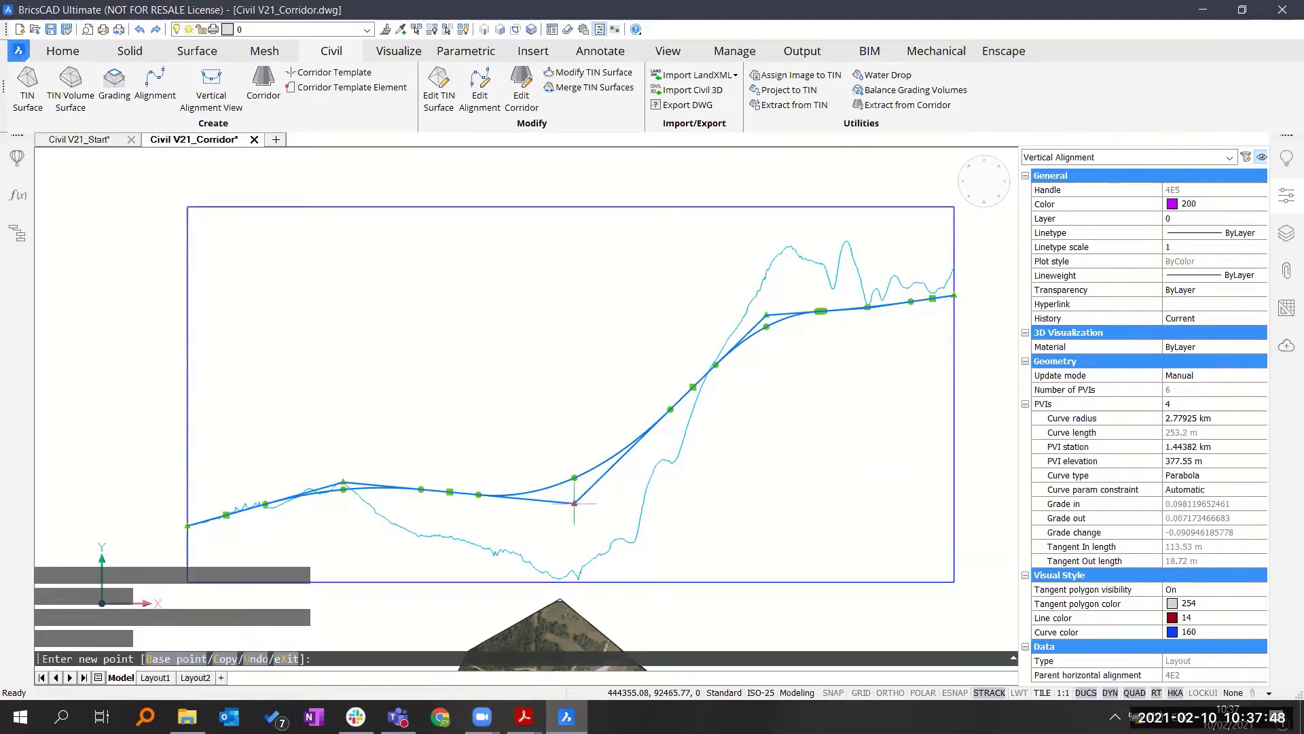
key("Escape")
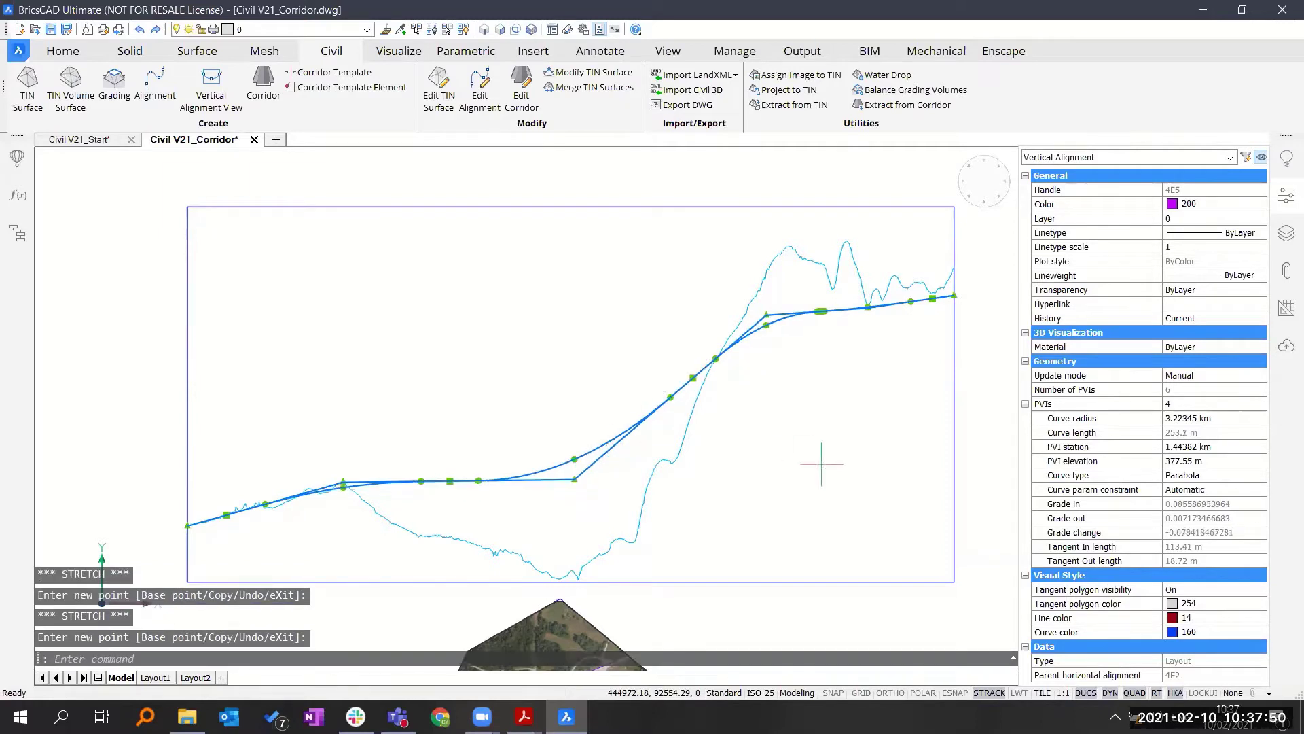
key("Escape")
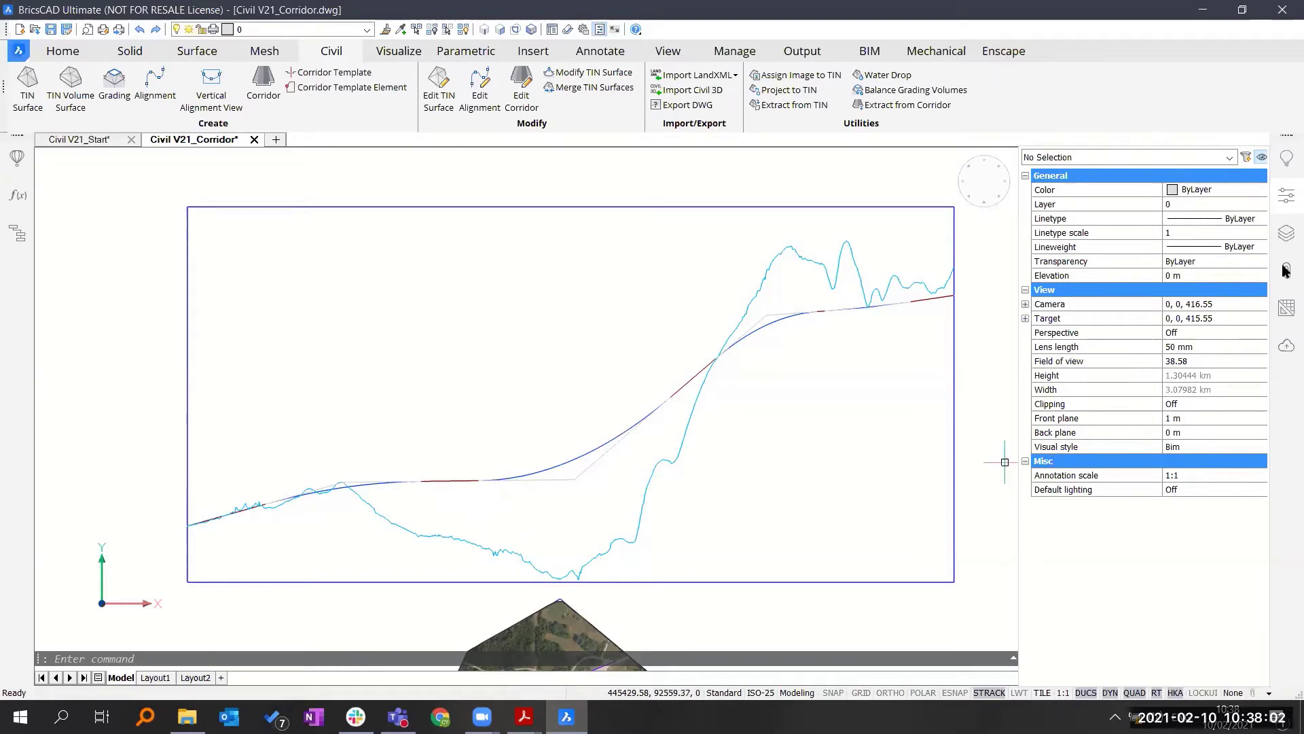
left_click(1287, 199)
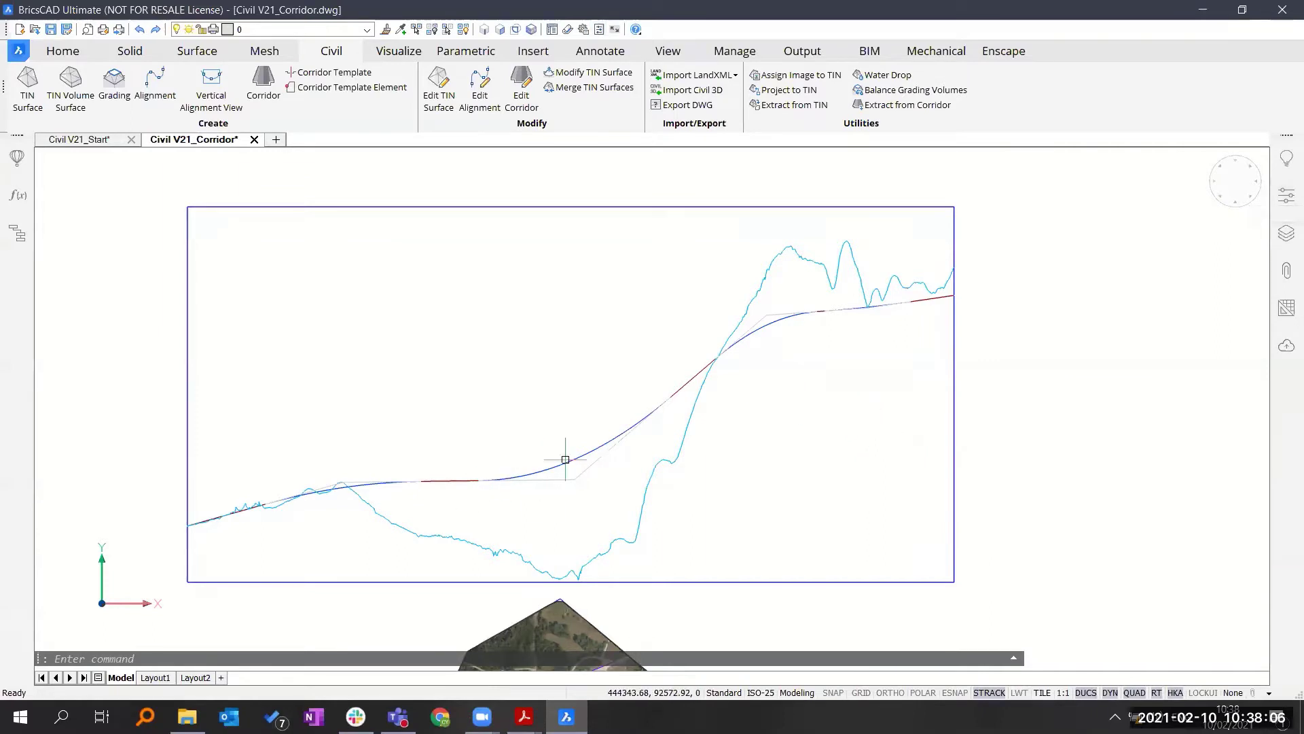
- Raise the 3D alignment's valley PVI slightly above the terrain in a tilted view of the TIN surface
mouse_move(611, 484)
middle_mouse_down()
mouse_move(596, 425)
mouse_move(537, 360)
middle_mouse_up()
middle_click_drag(622, 387, 381, 282, "shift")
left_click(625, 382)
scroll(628, 376, "up", 4)
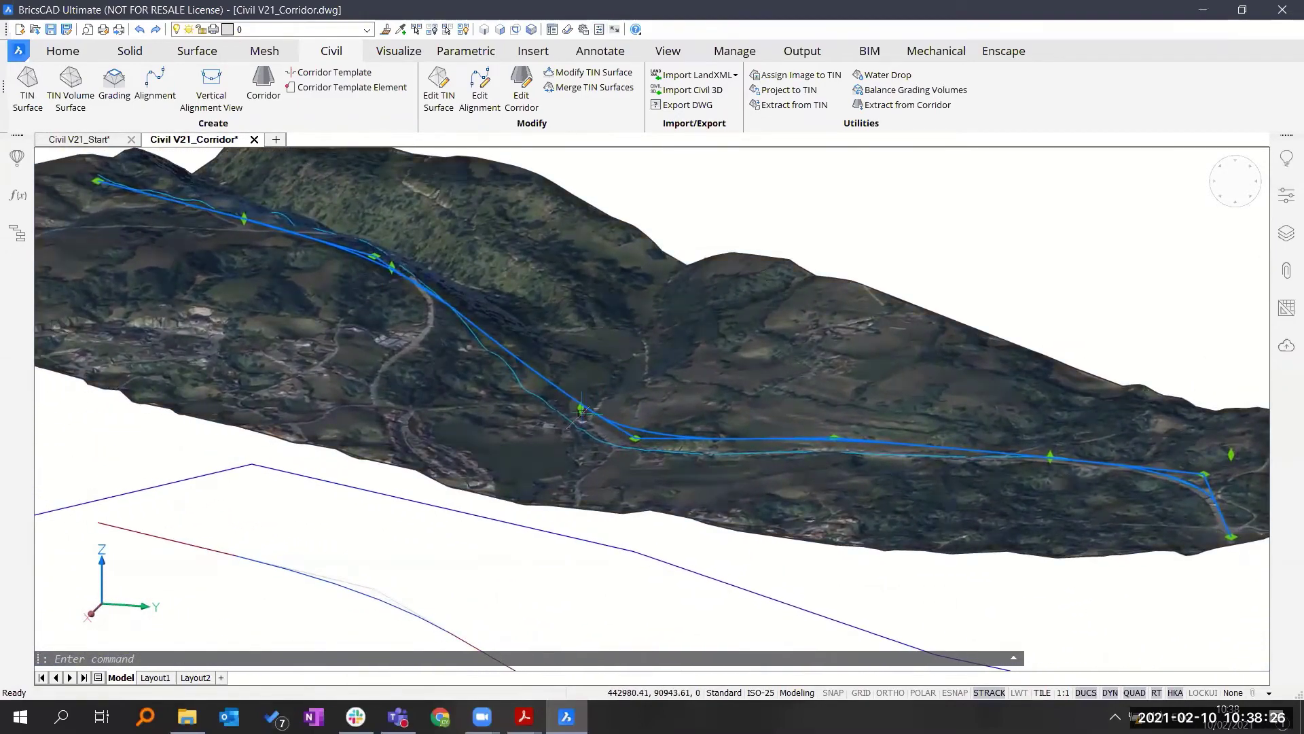
mouse_move(1012, 499)
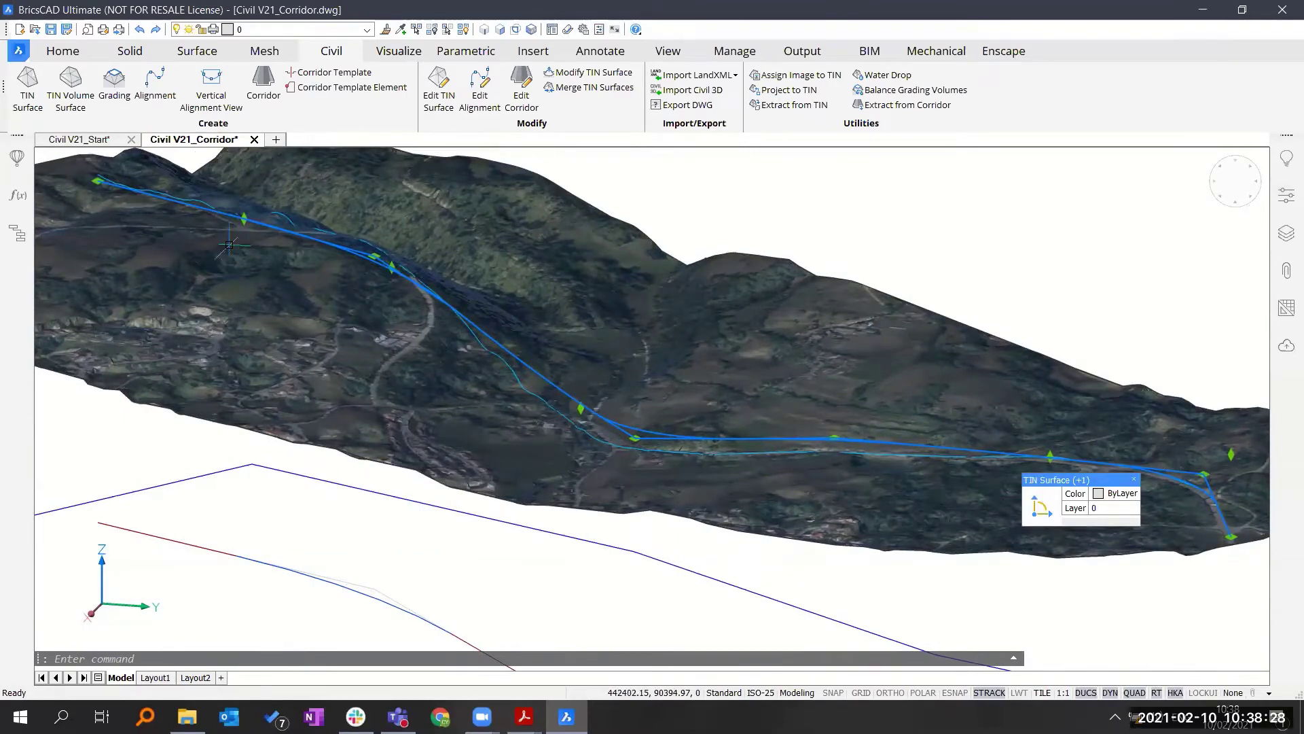
middle_click_drag(990, 261, 964, 303, "shift")
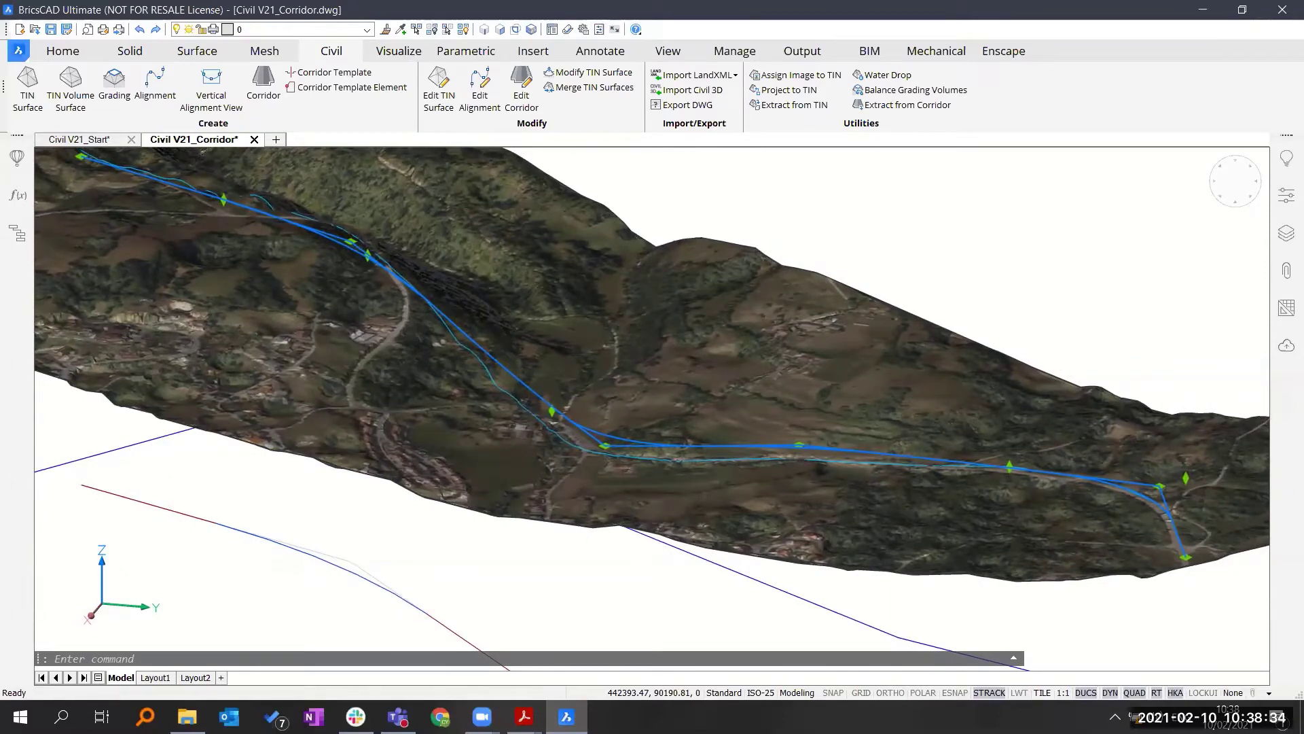
middle_click_drag(544, 509, 588, 512, "shift")
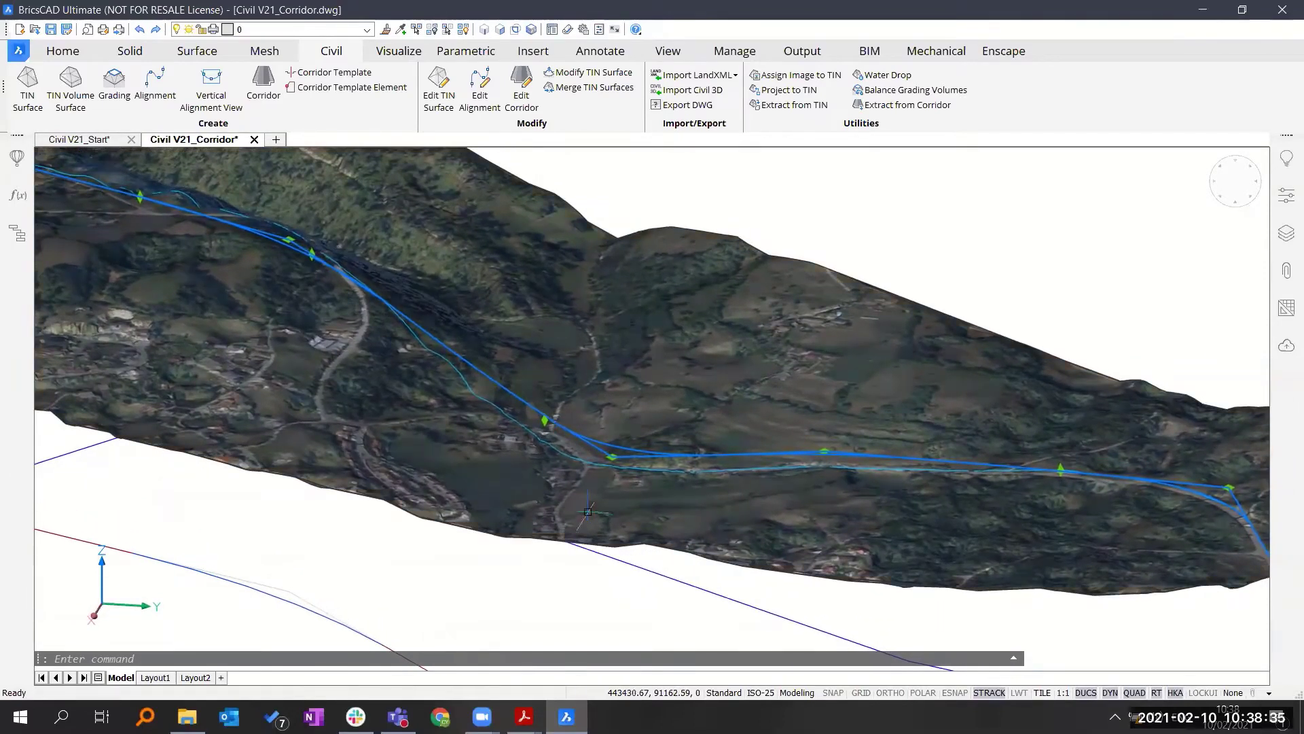
left_click(545, 420)
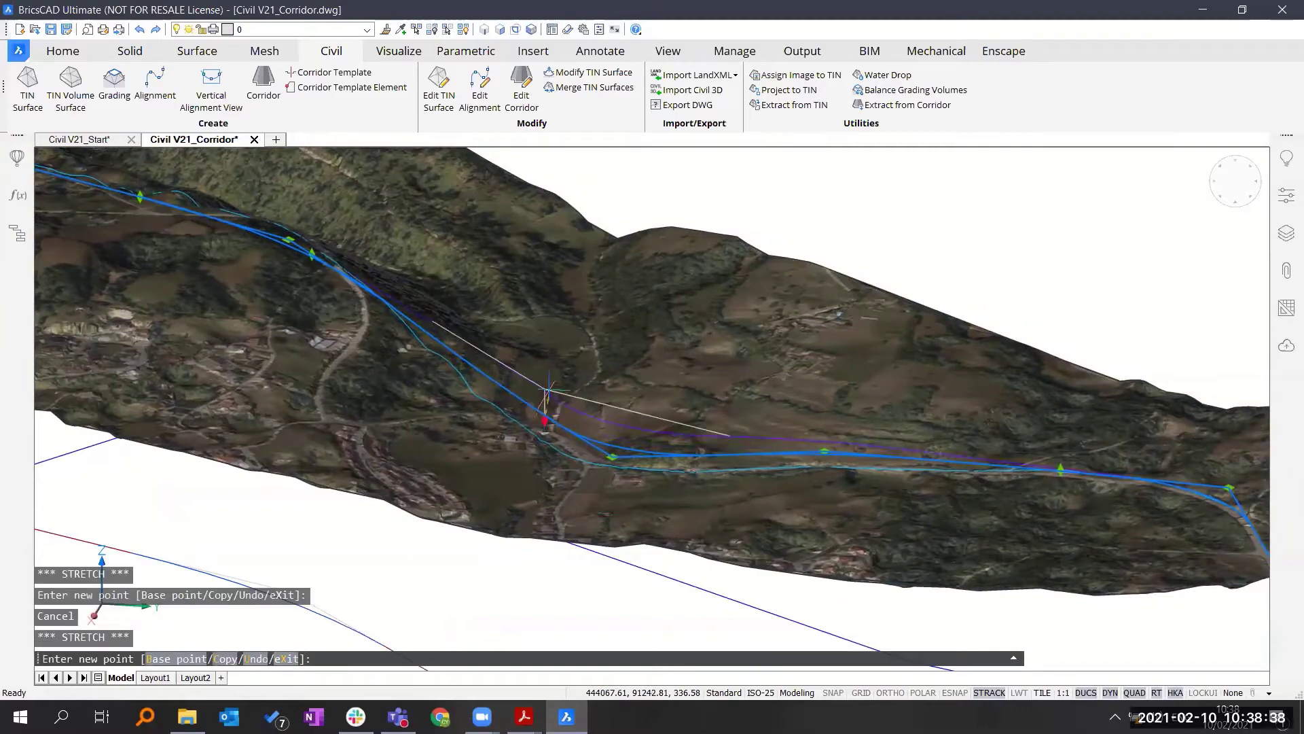
left_click(544, 406)
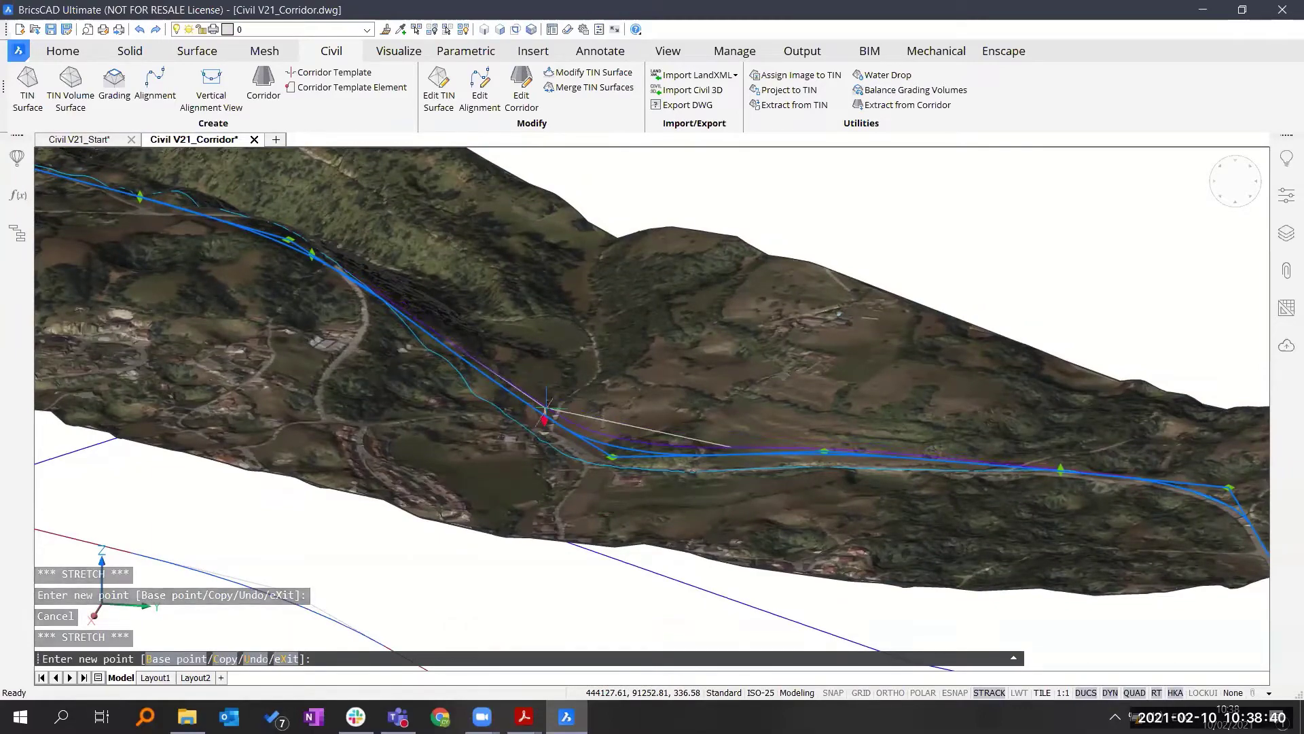
- Try to stretch the horizontal alignment's PI at the central bend toward the road junction in the 3D view
scroll(545, 406, "up", 4)
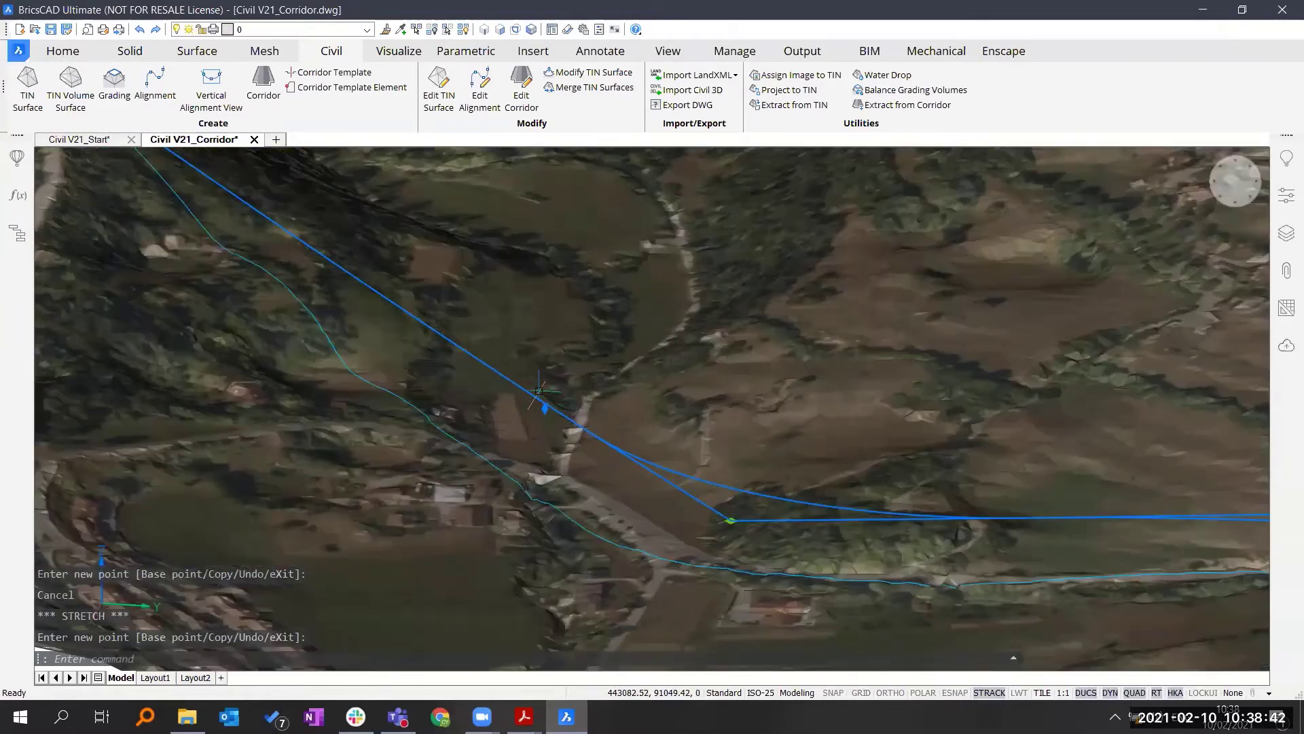
scroll(548, 408, "down", 3)
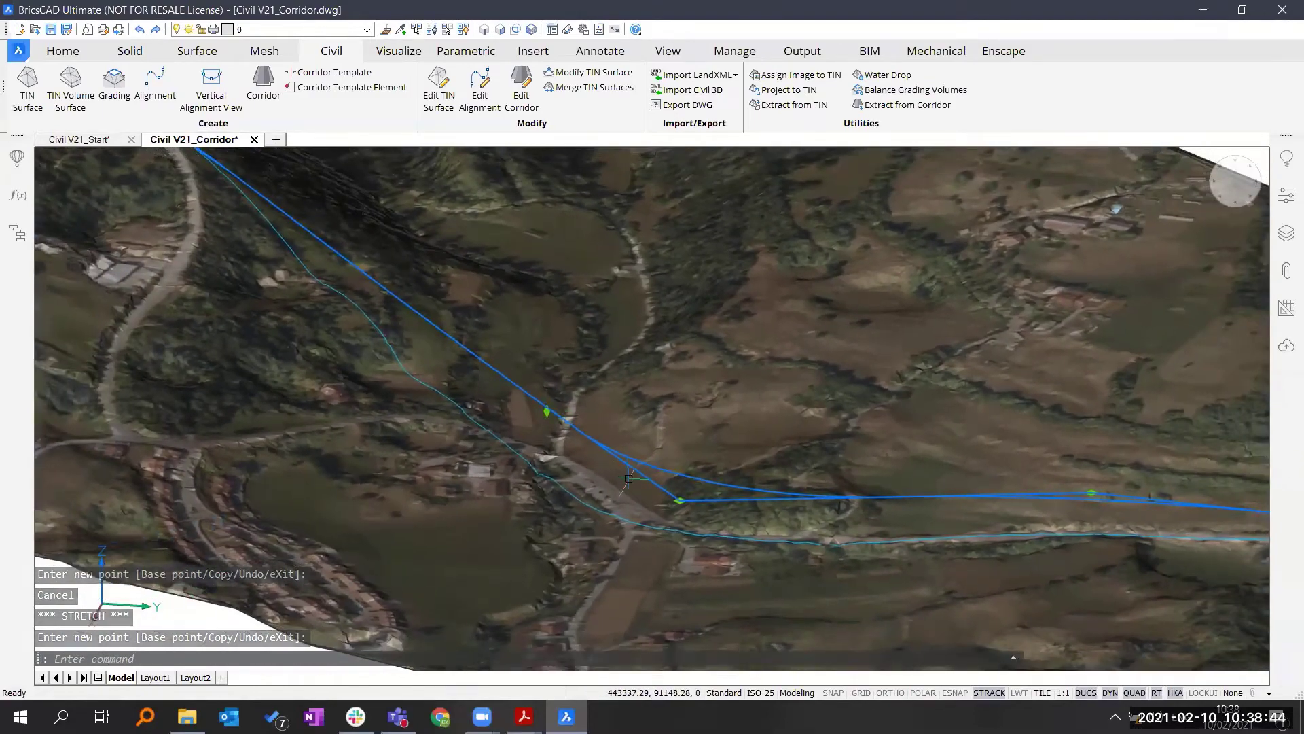
left_click(680, 501)
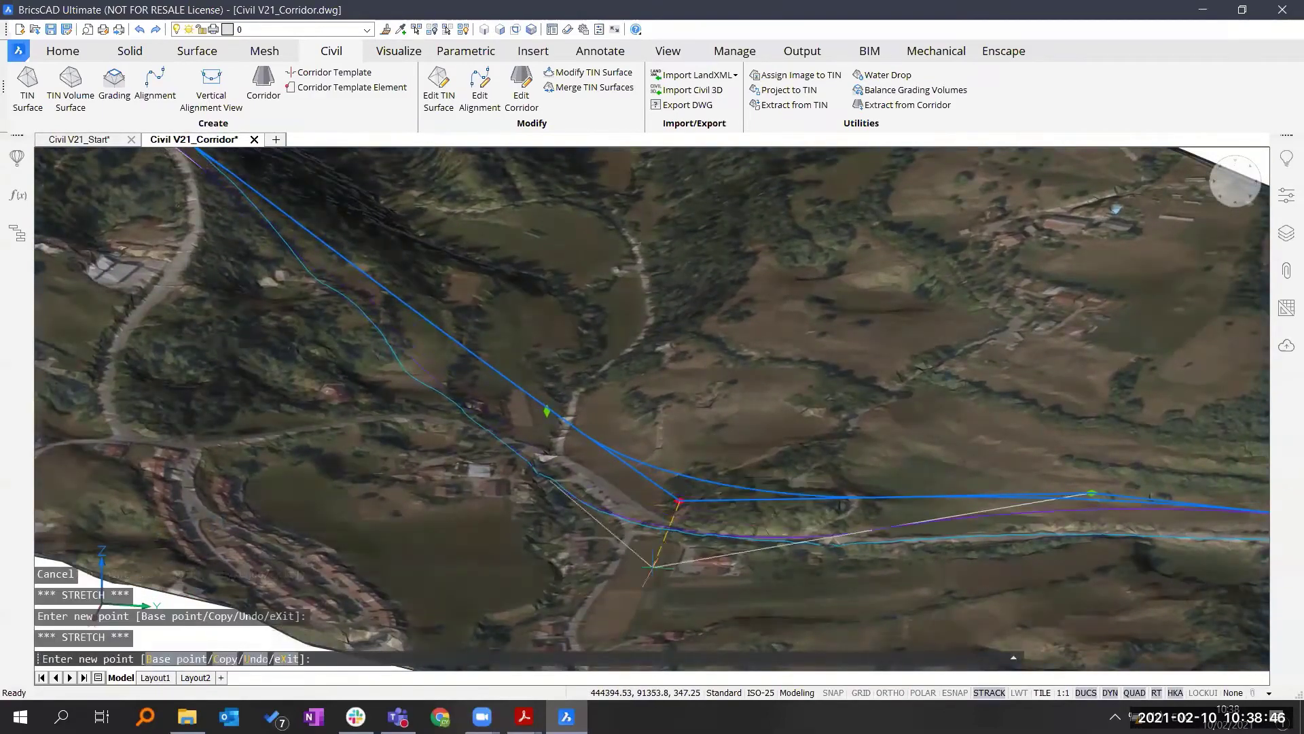
key("Escape")
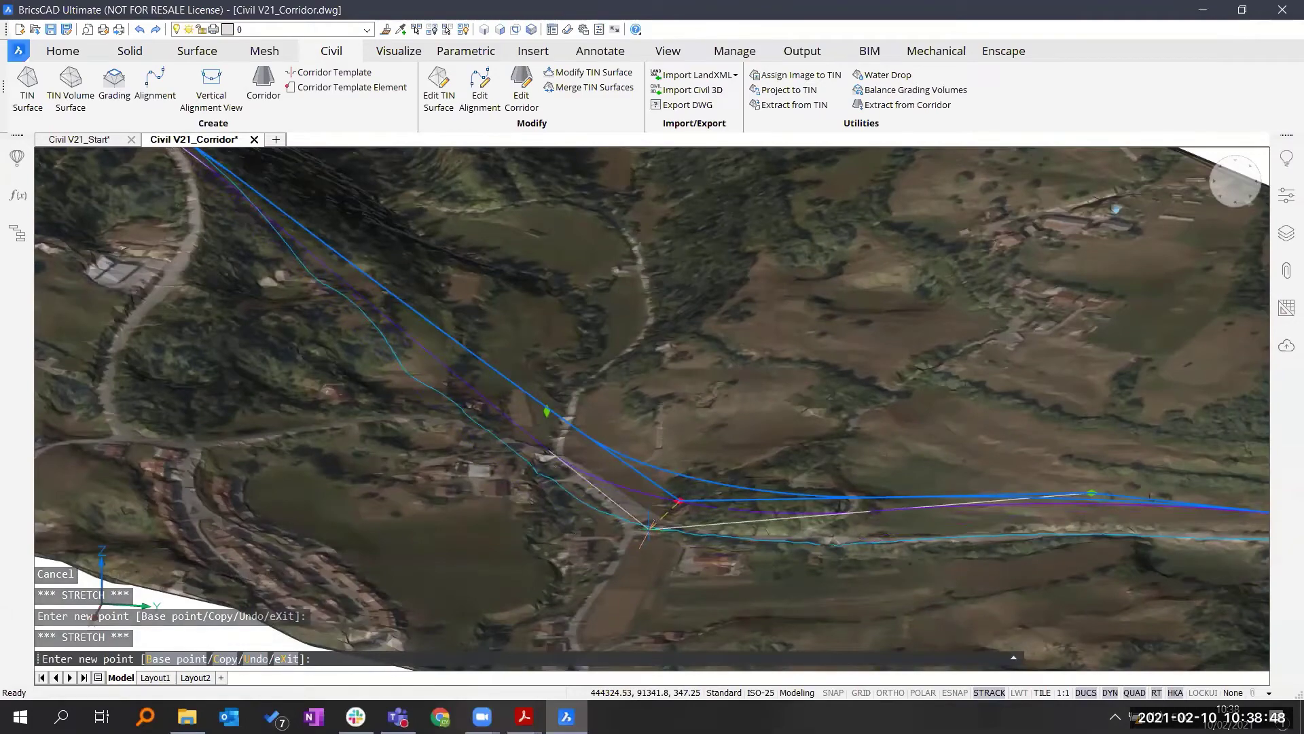
scroll(647, 520, "down", 5)
scroll(646, 516, "down", 6)
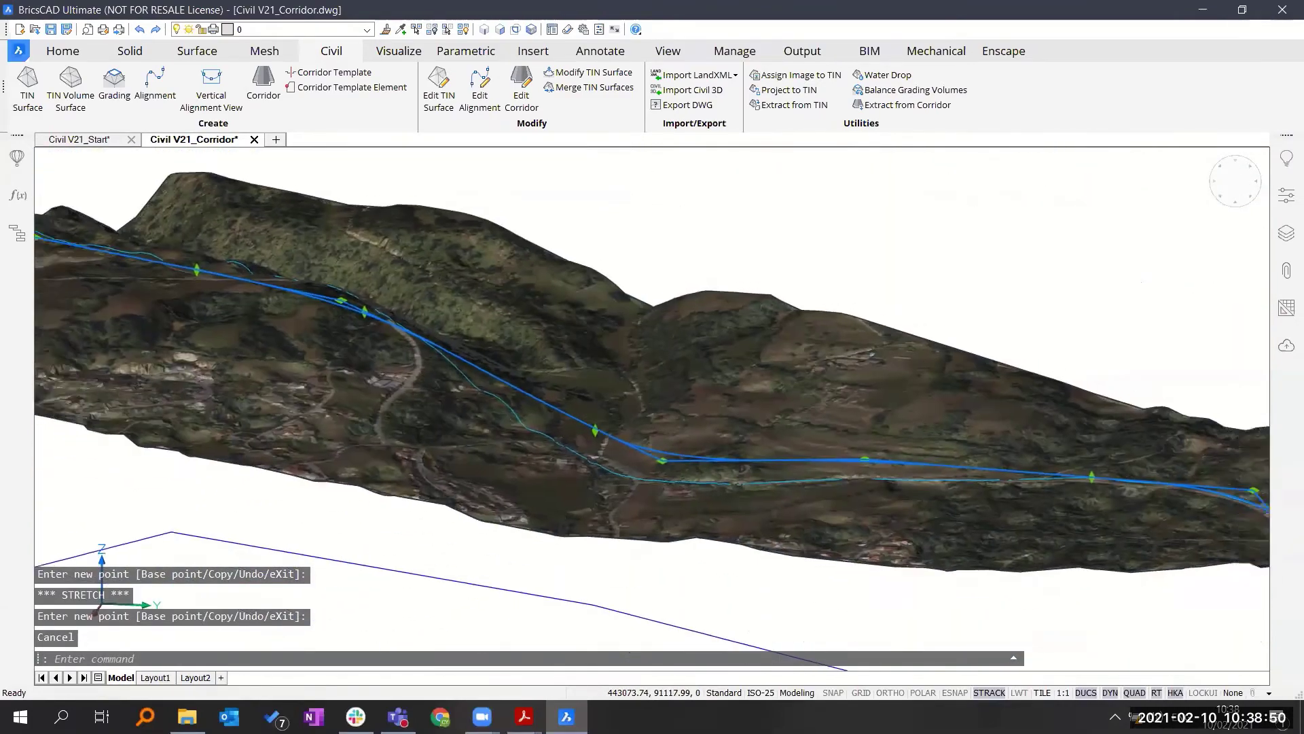
middle_click_drag(632, 490, 618, 578, "shift")
scroll(475, 381, "down", 1)
left_click(831, 214)
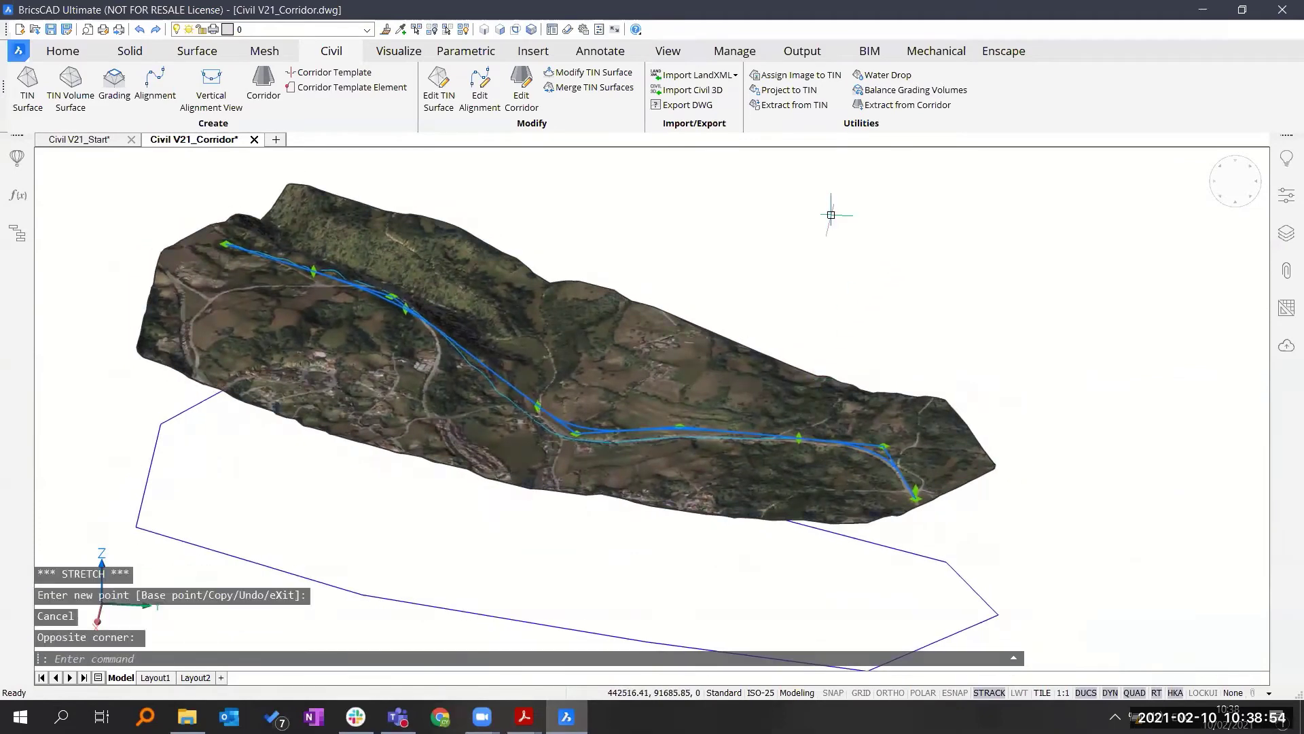
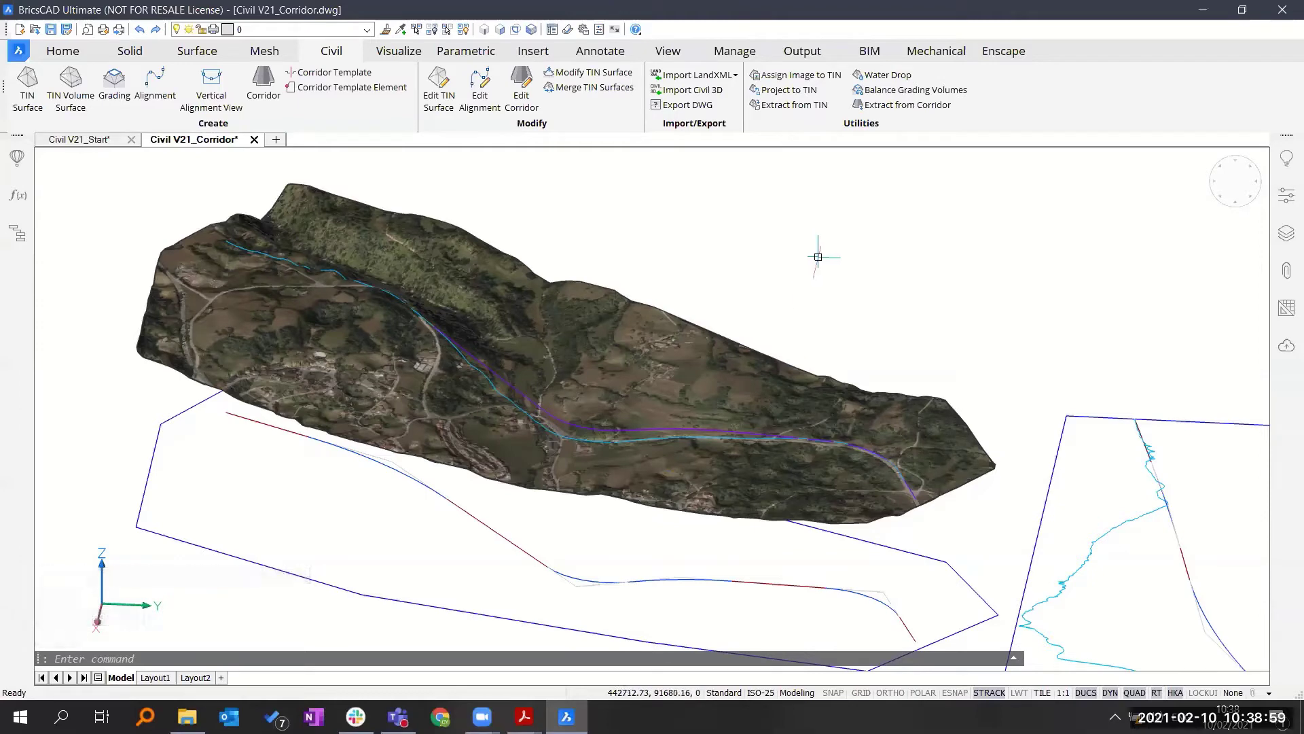
- Turn on the Corridor layer
left_click(1284, 238)
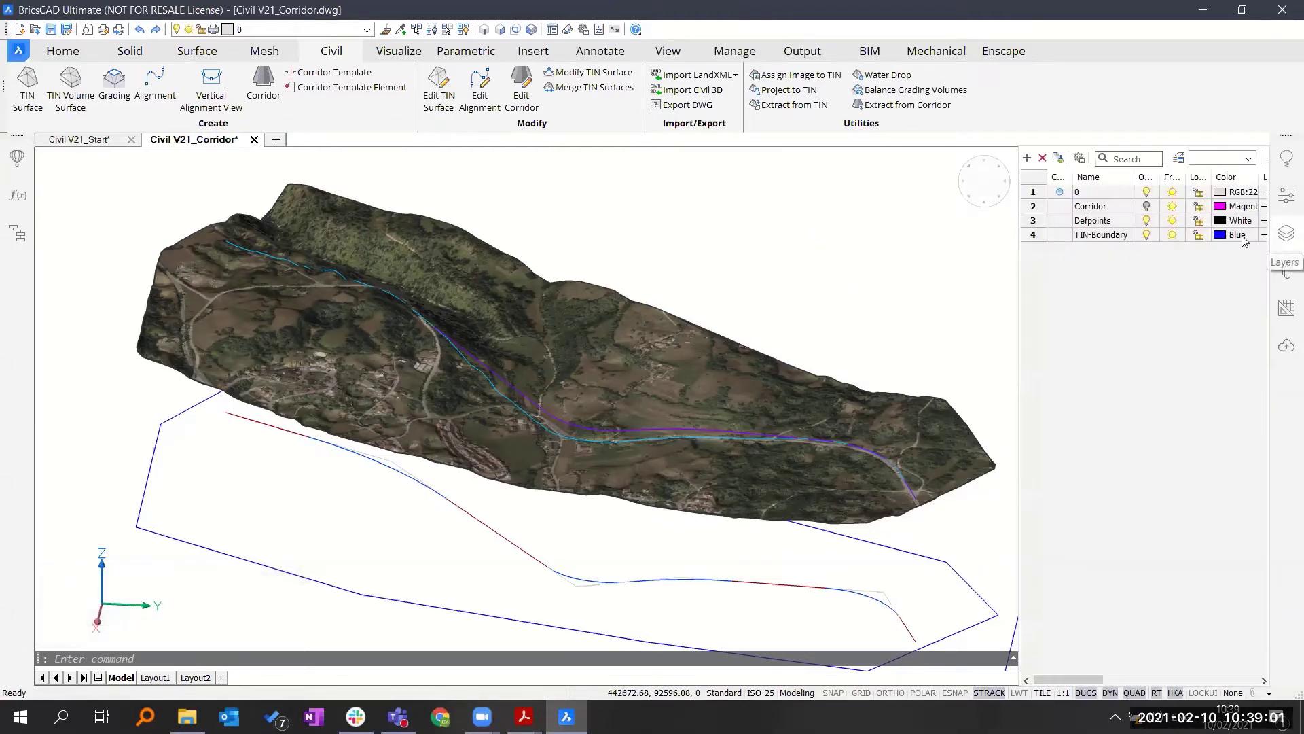
left_click(1147, 207)
left_click(1284, 237)
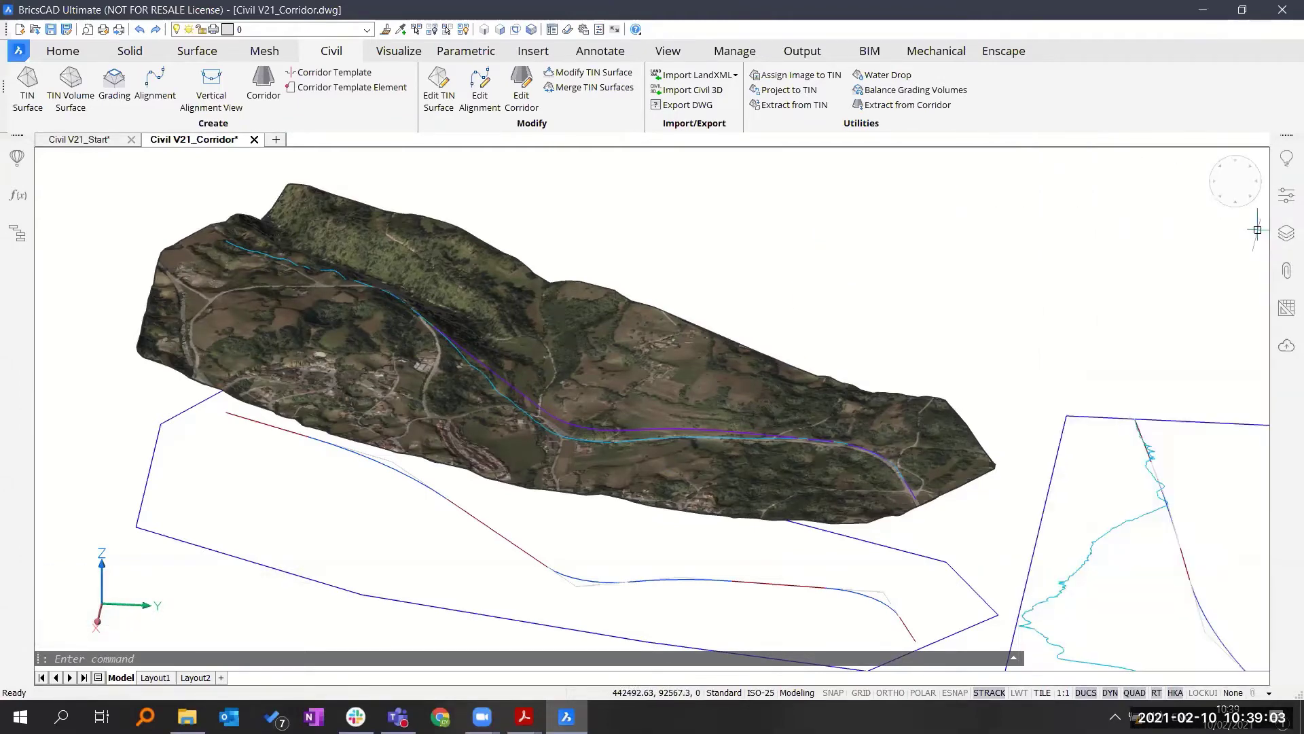
- Examine the road cross-section and the two bridge cross-sections drawn beside the surface in plan view
left_click(1221, 204)
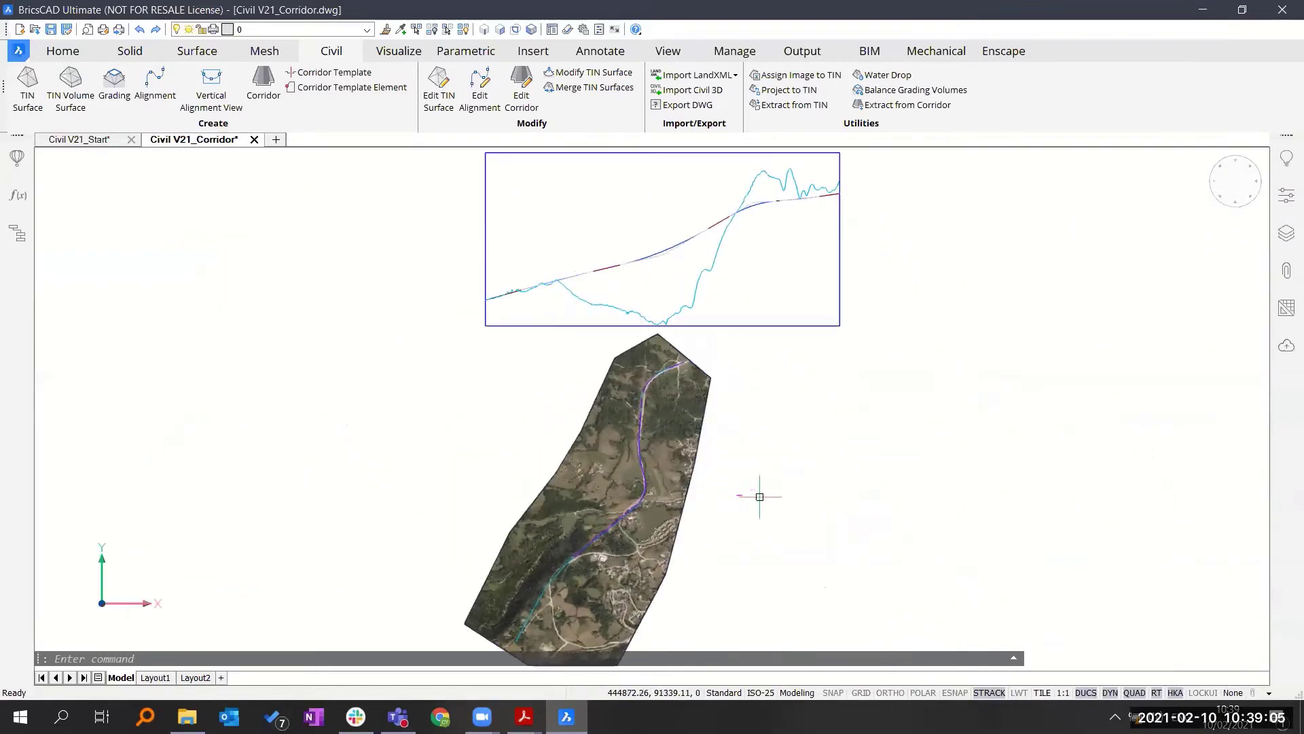
scroll(740, 503, "up", 6)
scroll(638, 512, "up", 5)
mouse_move(829, 499)
middle_mouse_down()
mouse_move(656, 460)
mouse_move(685, 450)
mouse_move(743, 479)
middle_mouse_up()
scroll(633, 445, "up", 2)
scroll(663, 429, "up", 4)
scroll(733, 467, "down", 2)
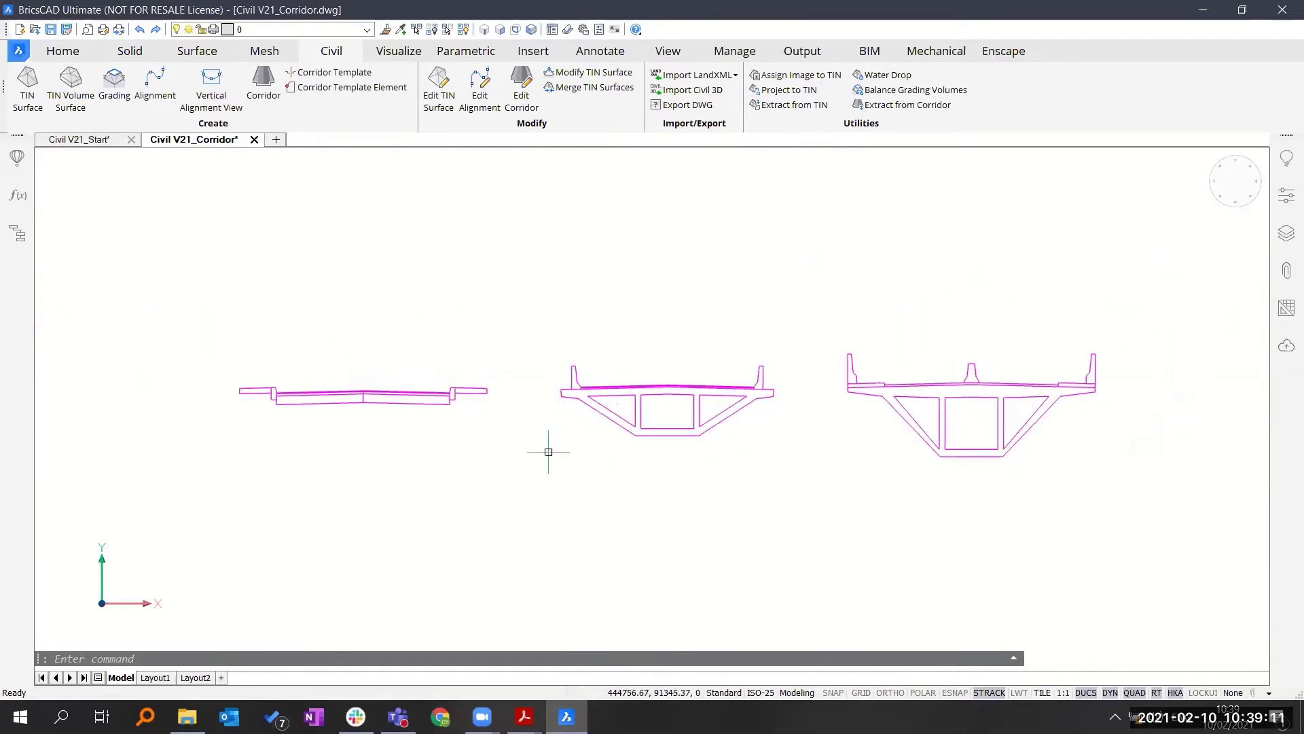
left_click(507, 437)
left_click(206, 303)
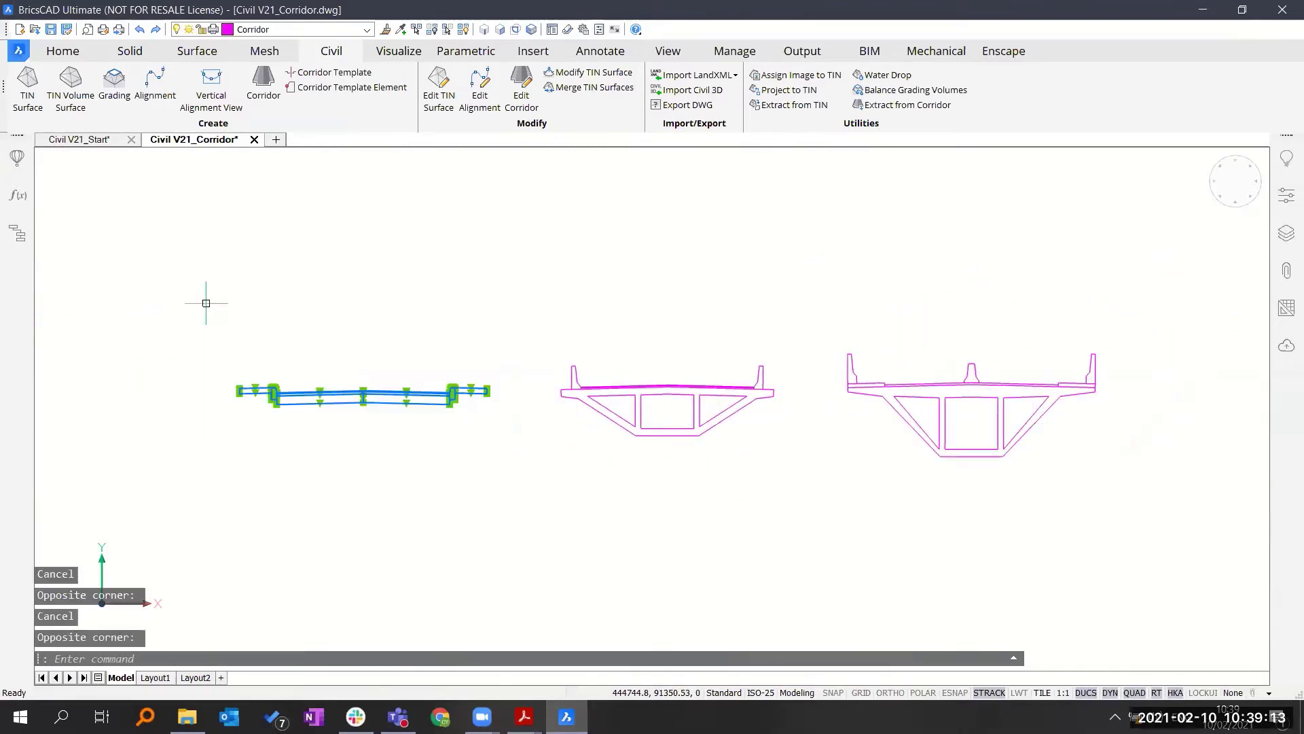
key("Escape")
left_click(808, 477)
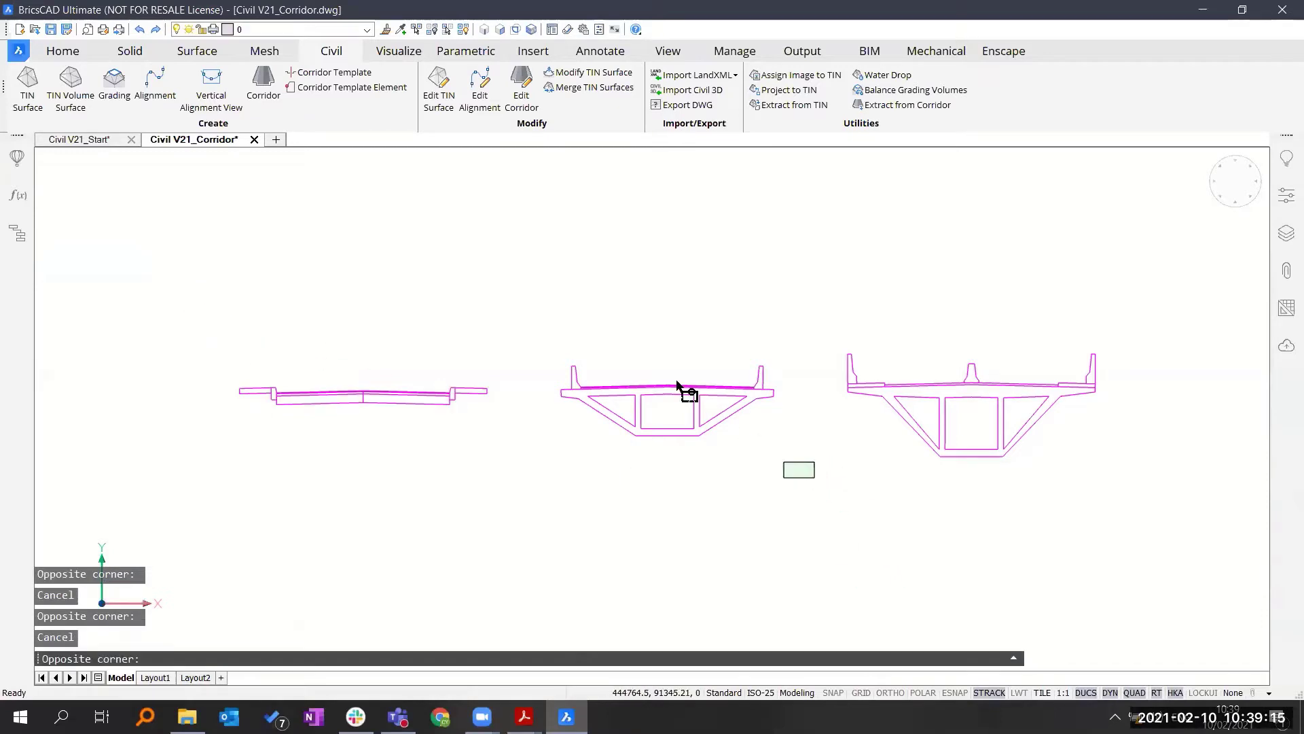
left_click(541, 310)
key("Escape")
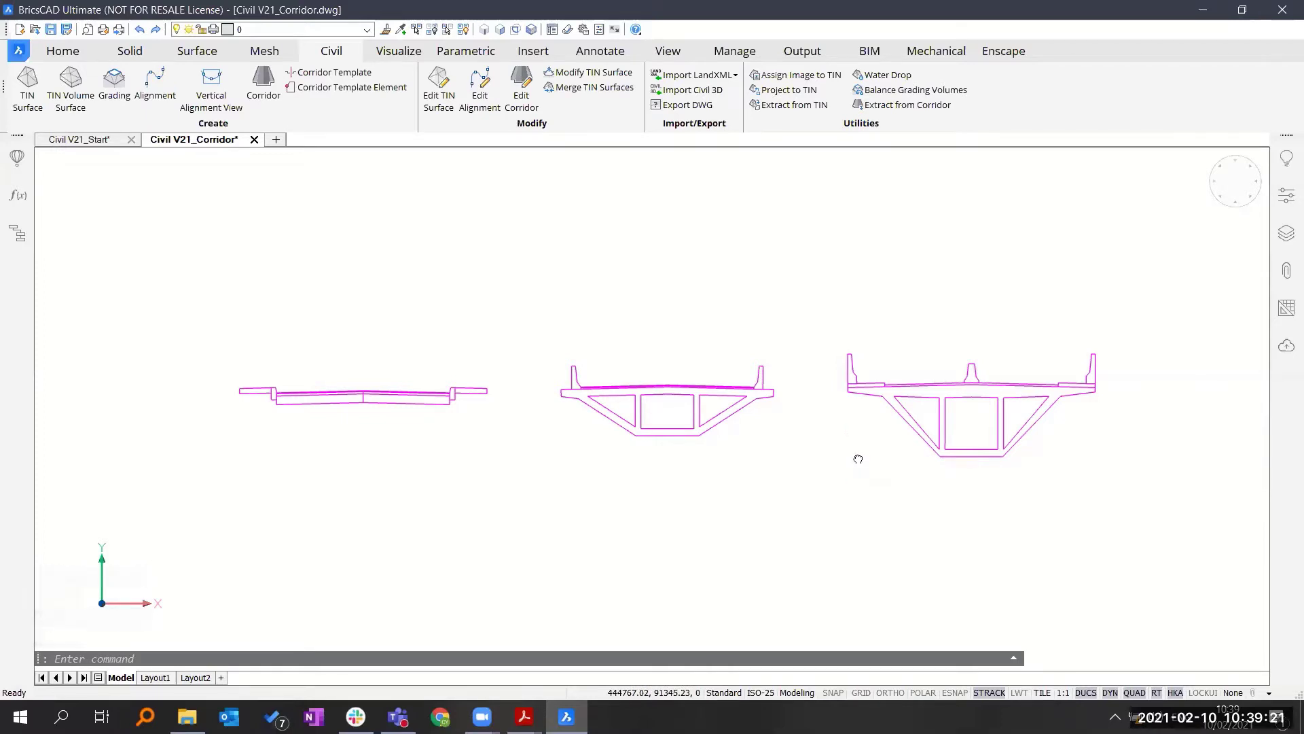
middle_click_drag(847, 456, 853, 454)
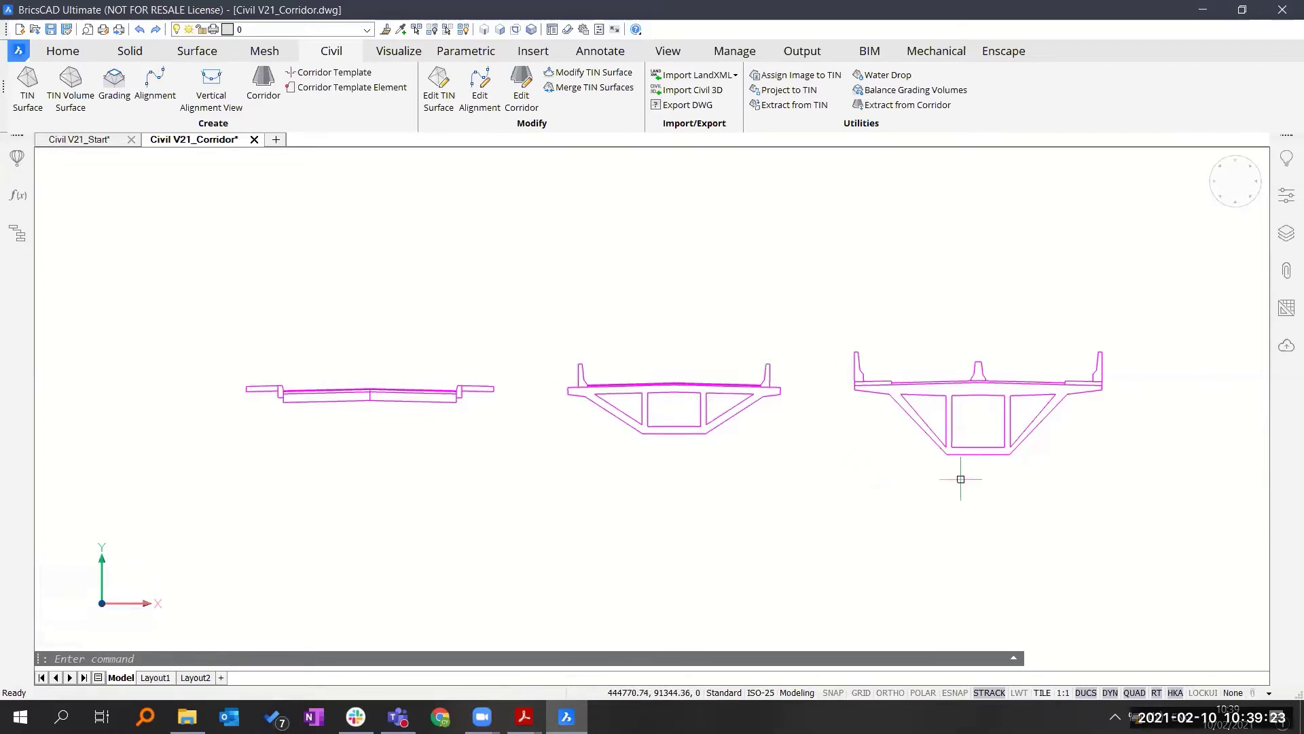
mouse_move(658, 436)
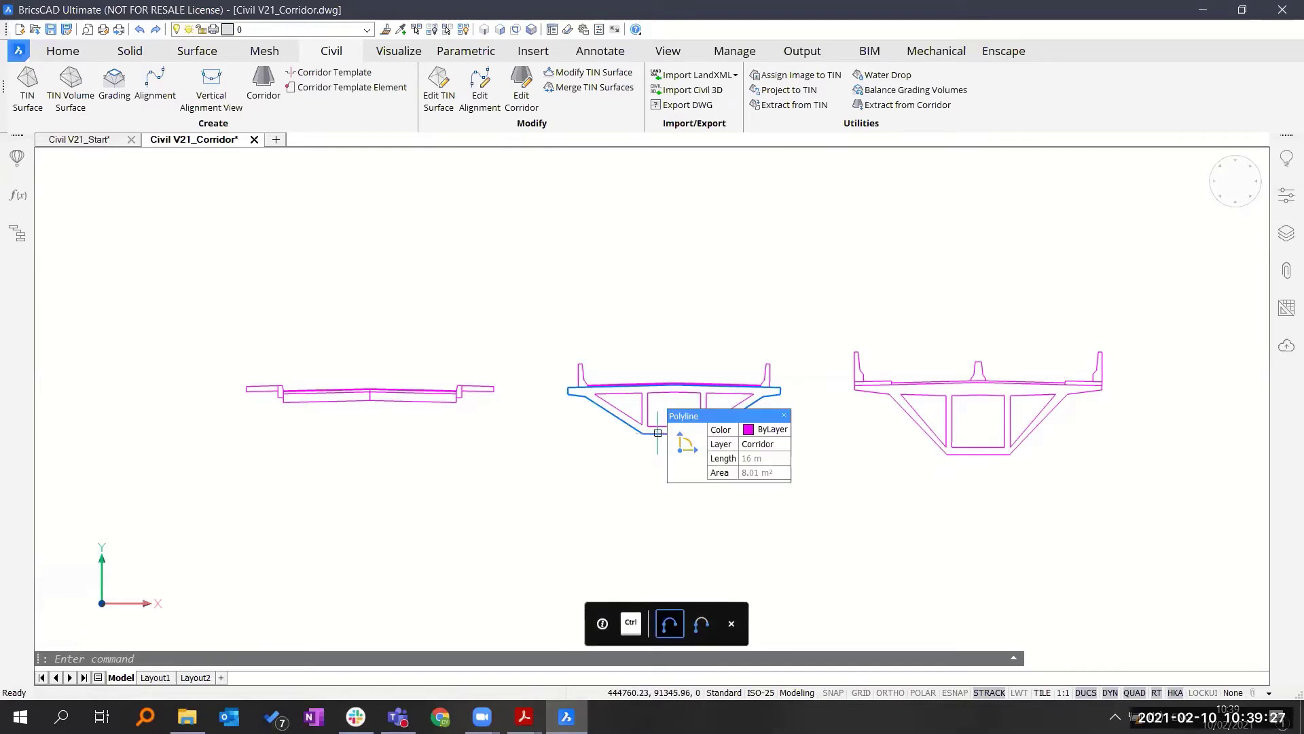
key("ctrl")
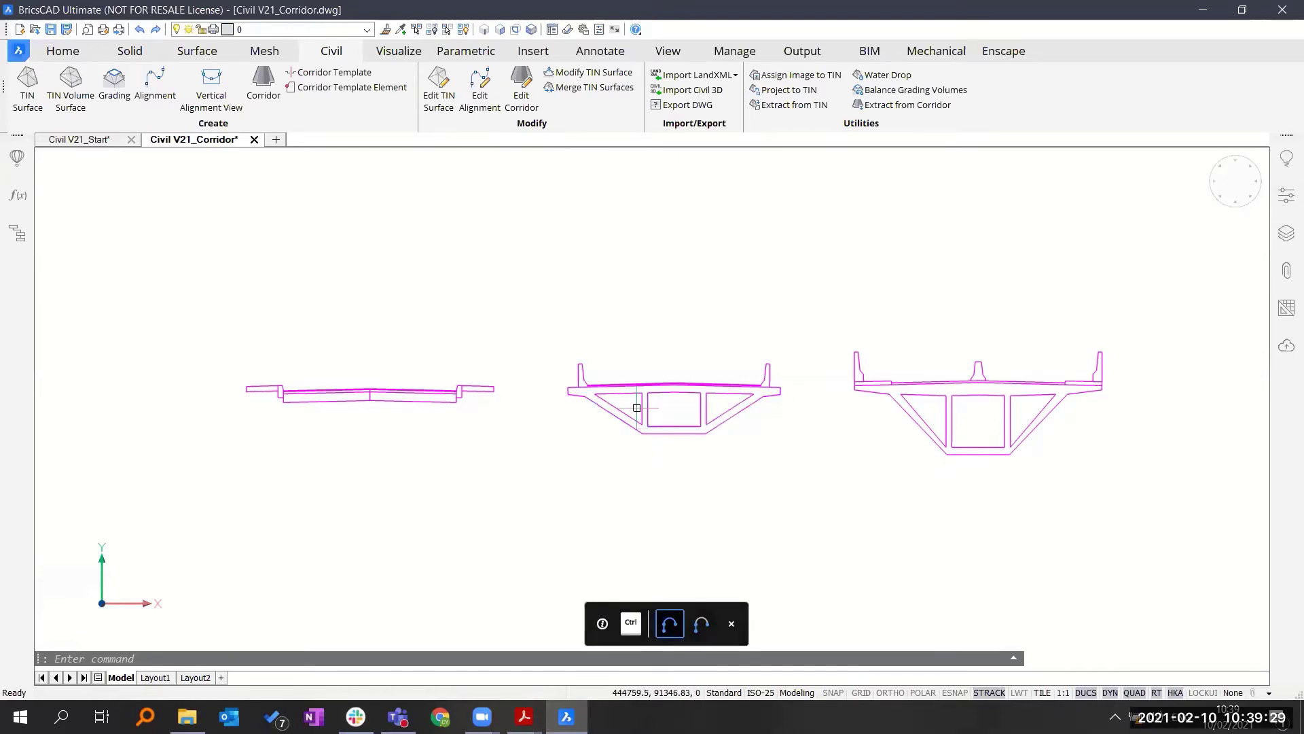
- Create a corridor template element from all the road cross-section's polylines, with its base point snapped to the crown of the road surface
left_click(360, 88)
scroll(450, 446, "up", 2)
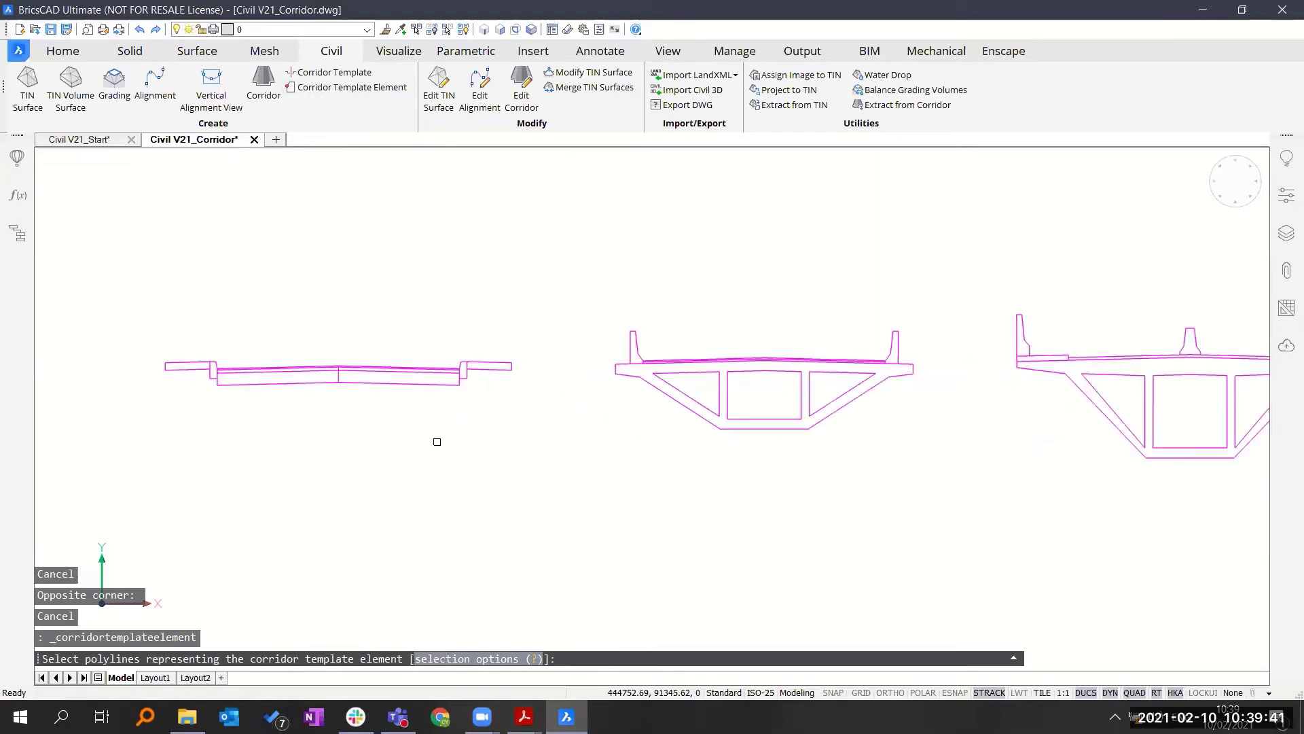
middle_click_drag(442, 449, 544, 451)
key("F3")
left_click(641, 421)
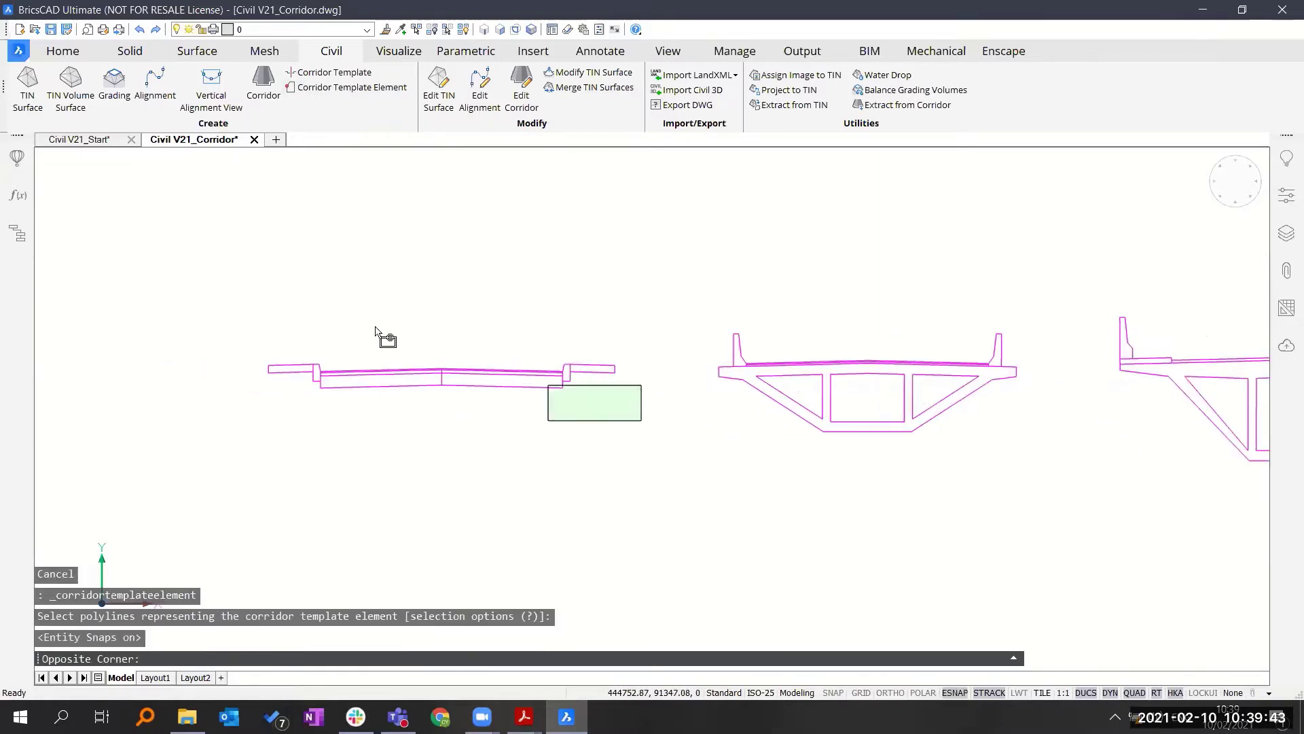
left_click(245, 287)
key("Return")
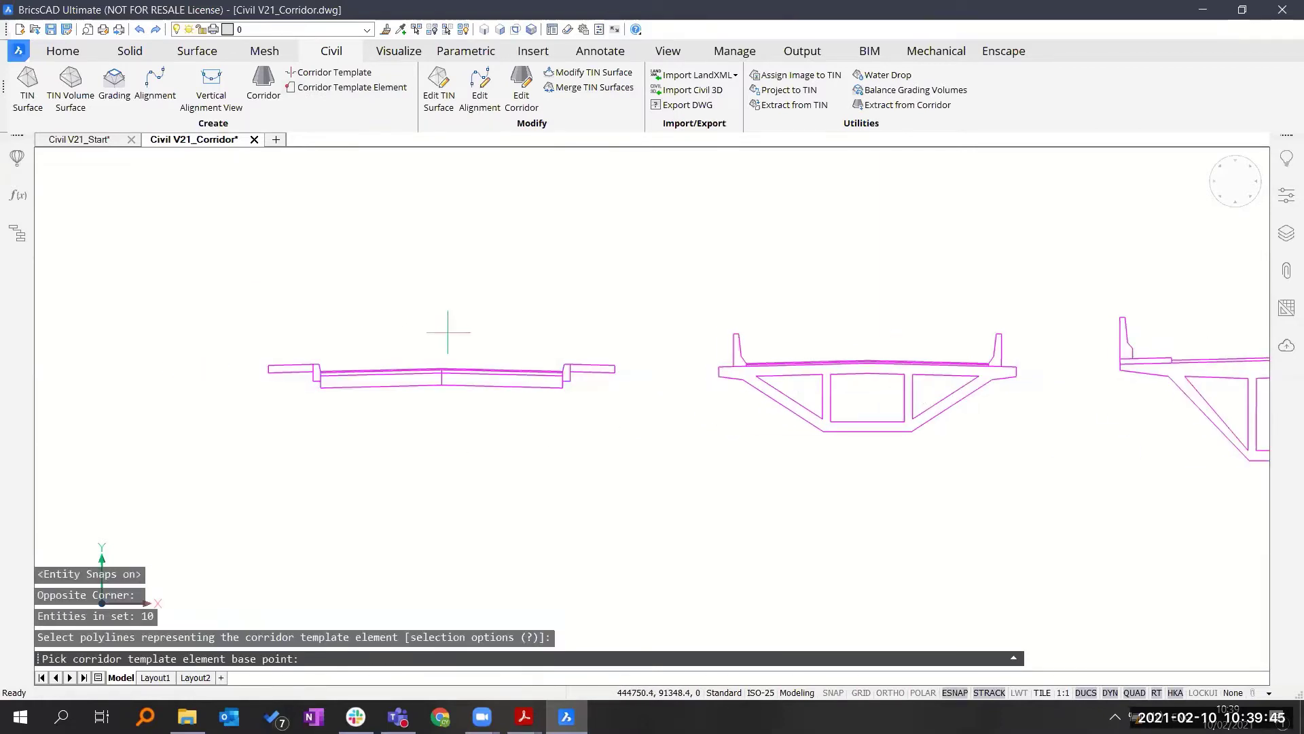
left_click(441, 369)
- Set the road section's corridor template element color to Red
left_click(394, 388)
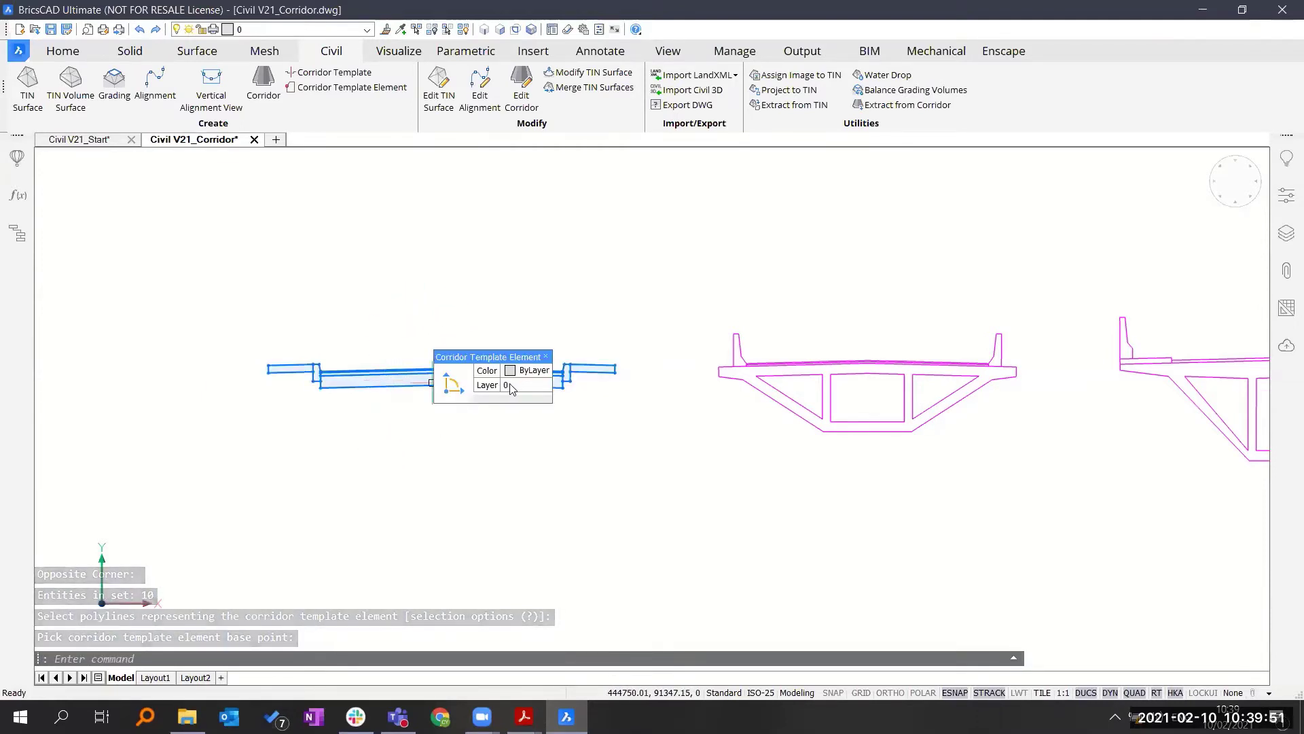
left_click(527, 372)
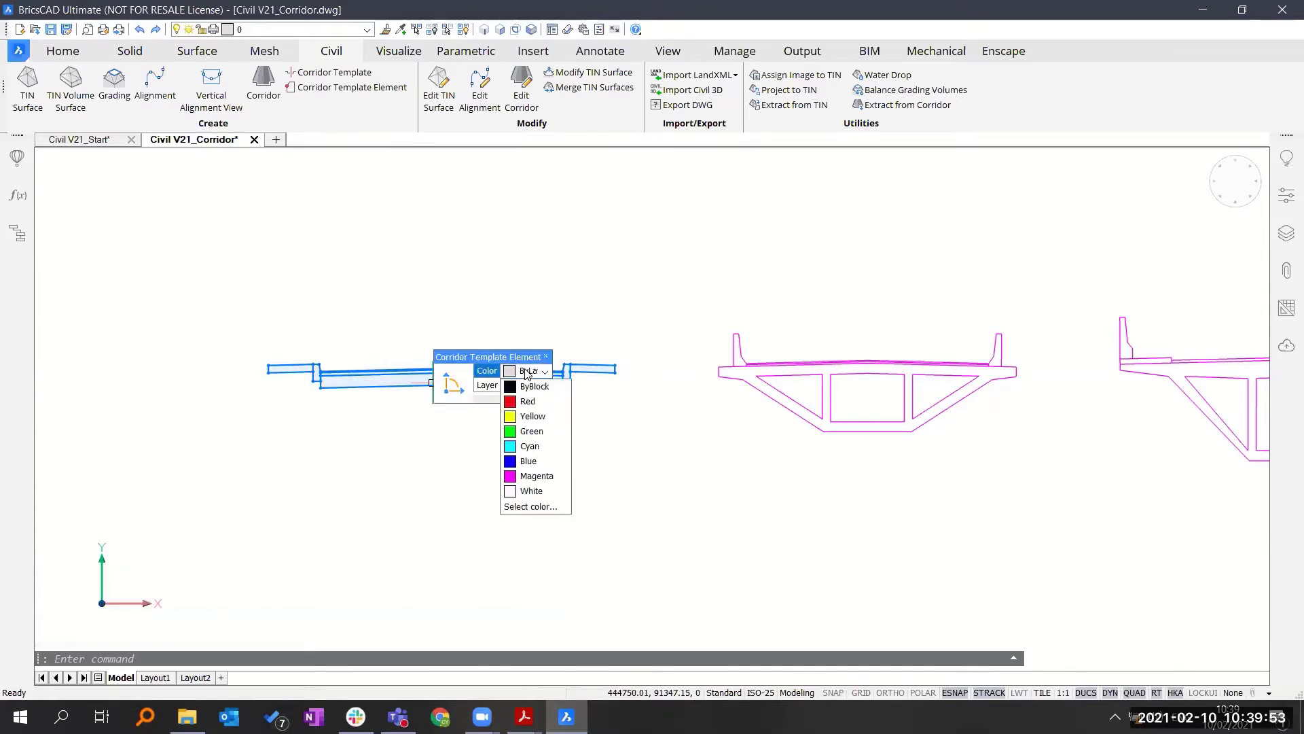
left_click(524, 401)
key("Escape")
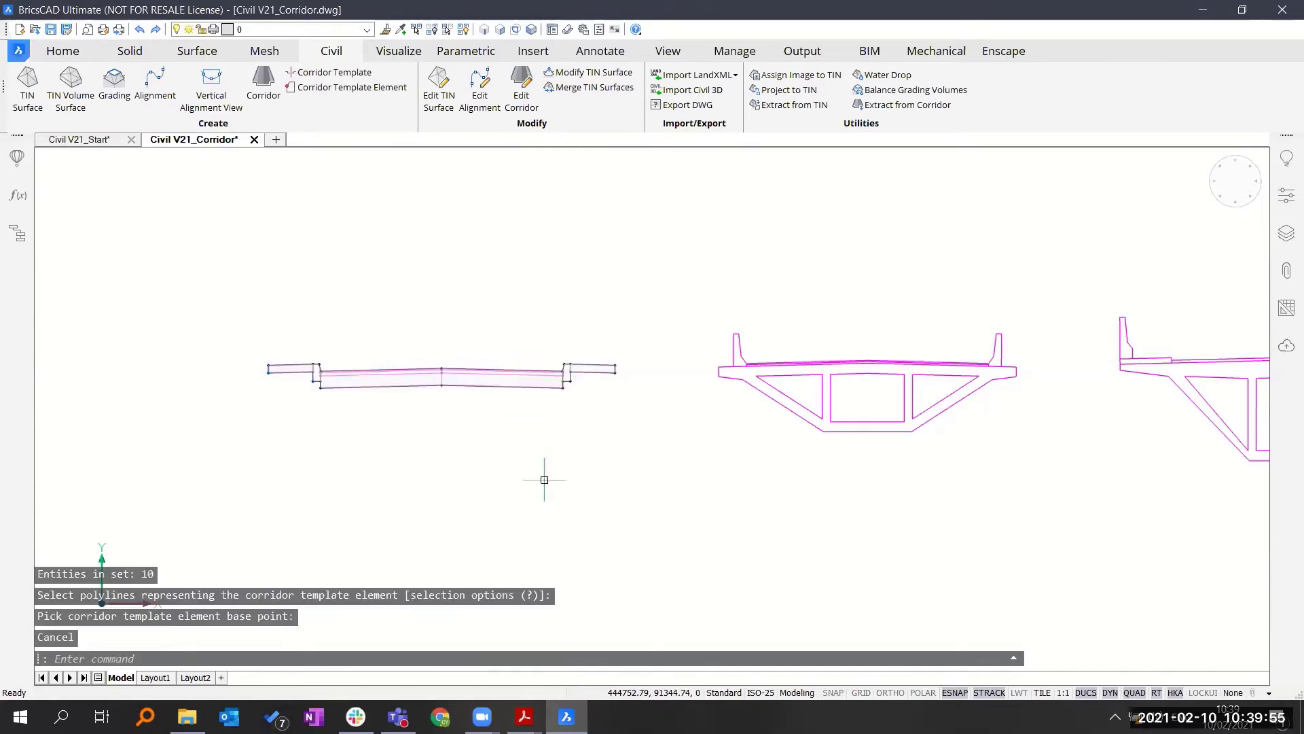
middle_click_drag(647, 442, 593, 447)
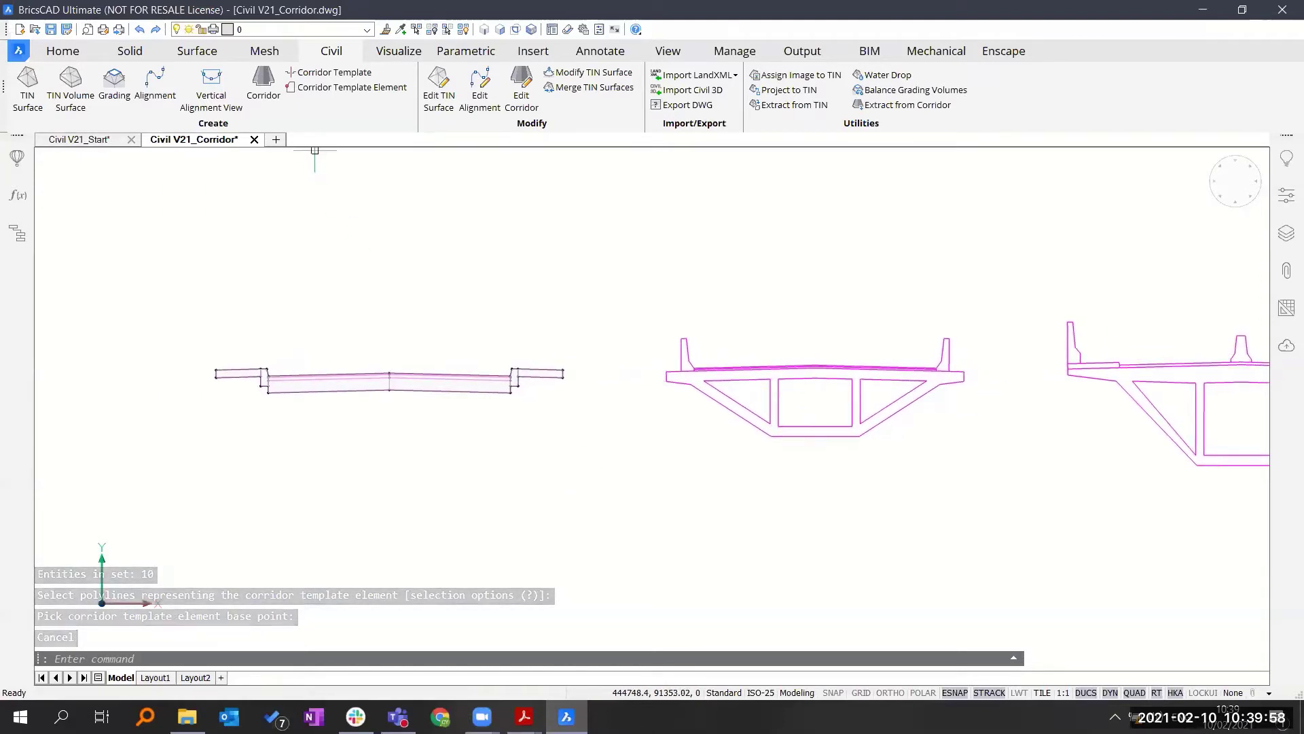
- Set layer 0's color to the near-black true color RGB 6,6,6
left_click(1287, 233)
left_click(1220, 192)
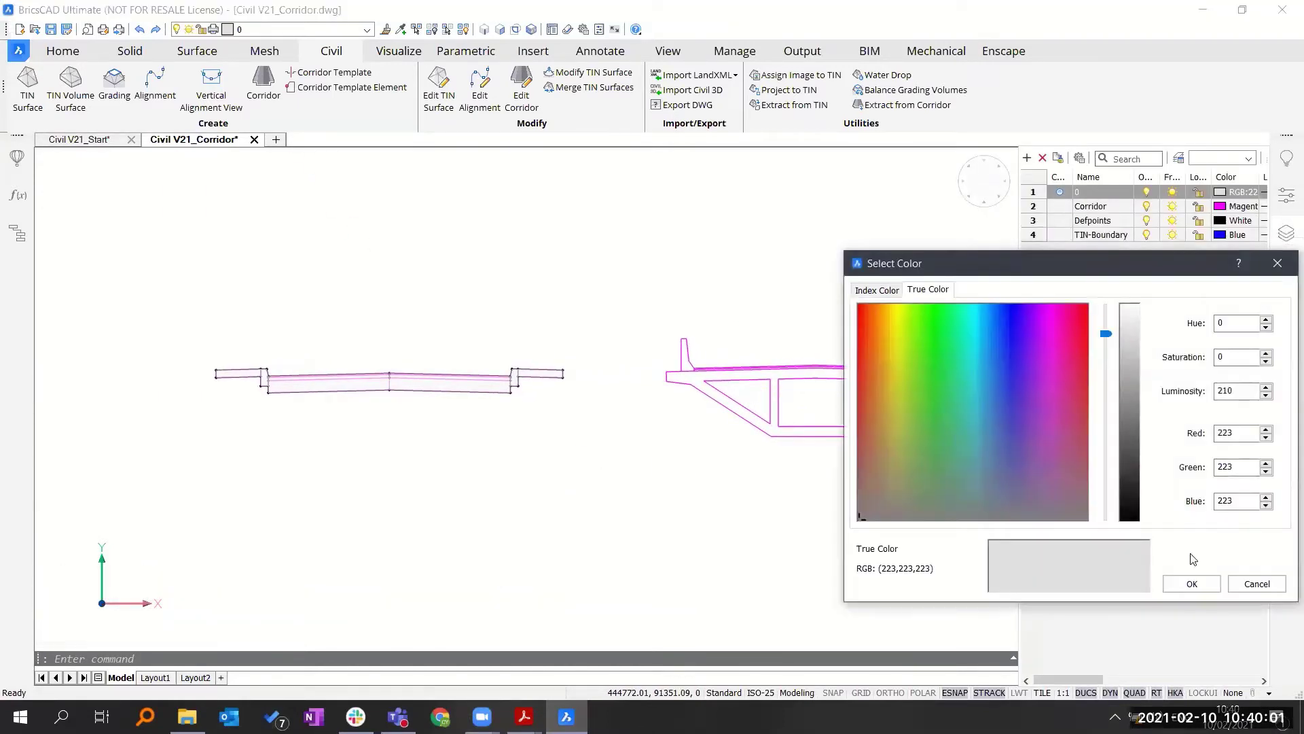
left_click(1131, 521)
left_click(1193, 584)
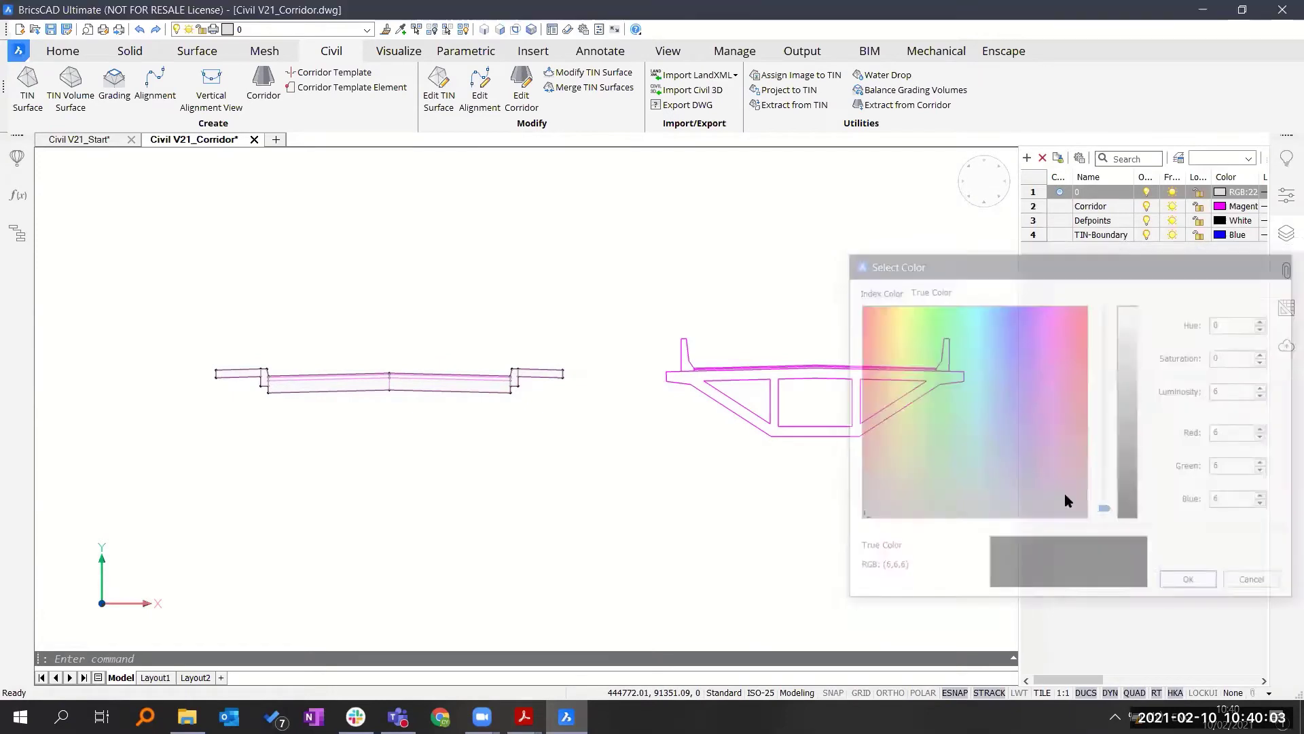
middle_click_drag(506, 256, 418, 251)
left_click(1287, 233)
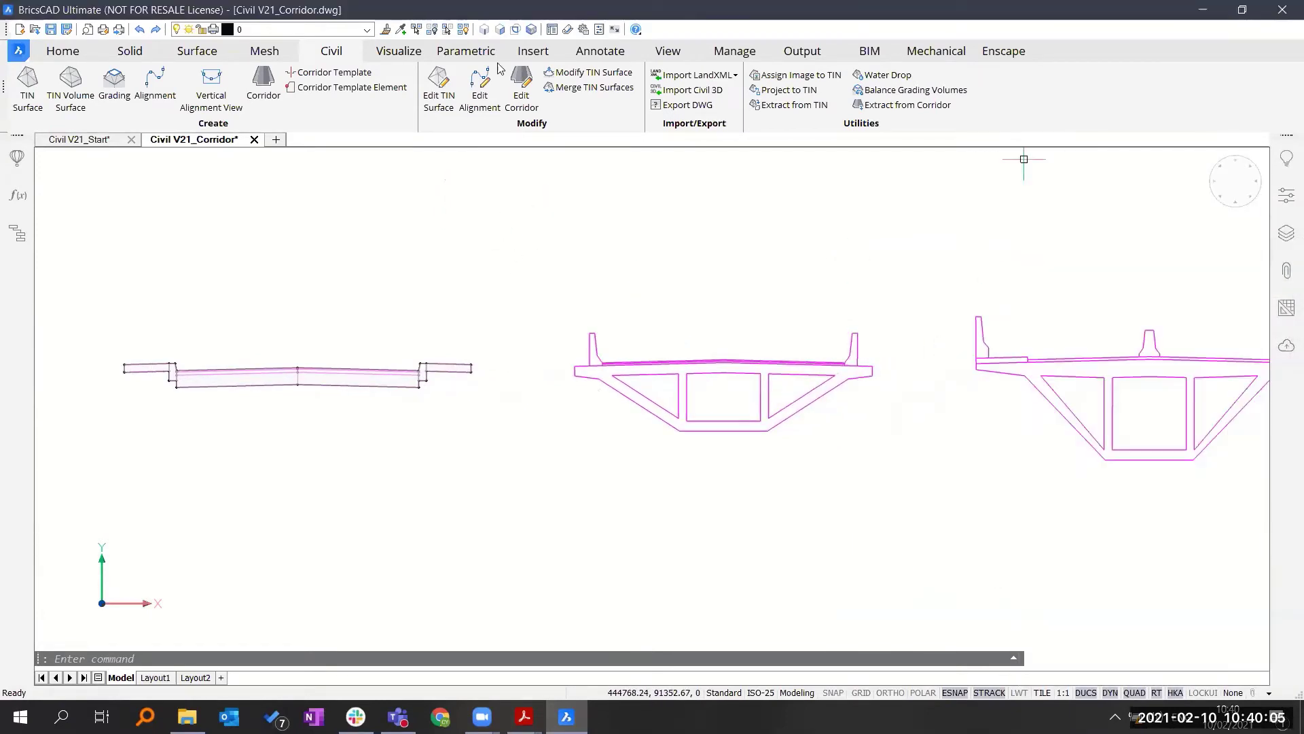
- Create a corridor template element from all polylines of the smaller bridge cross-section, with its base point at the deck crown
left_click(303, 88)
left_click(918, 463)
left_click(523, 241)
key("Return")
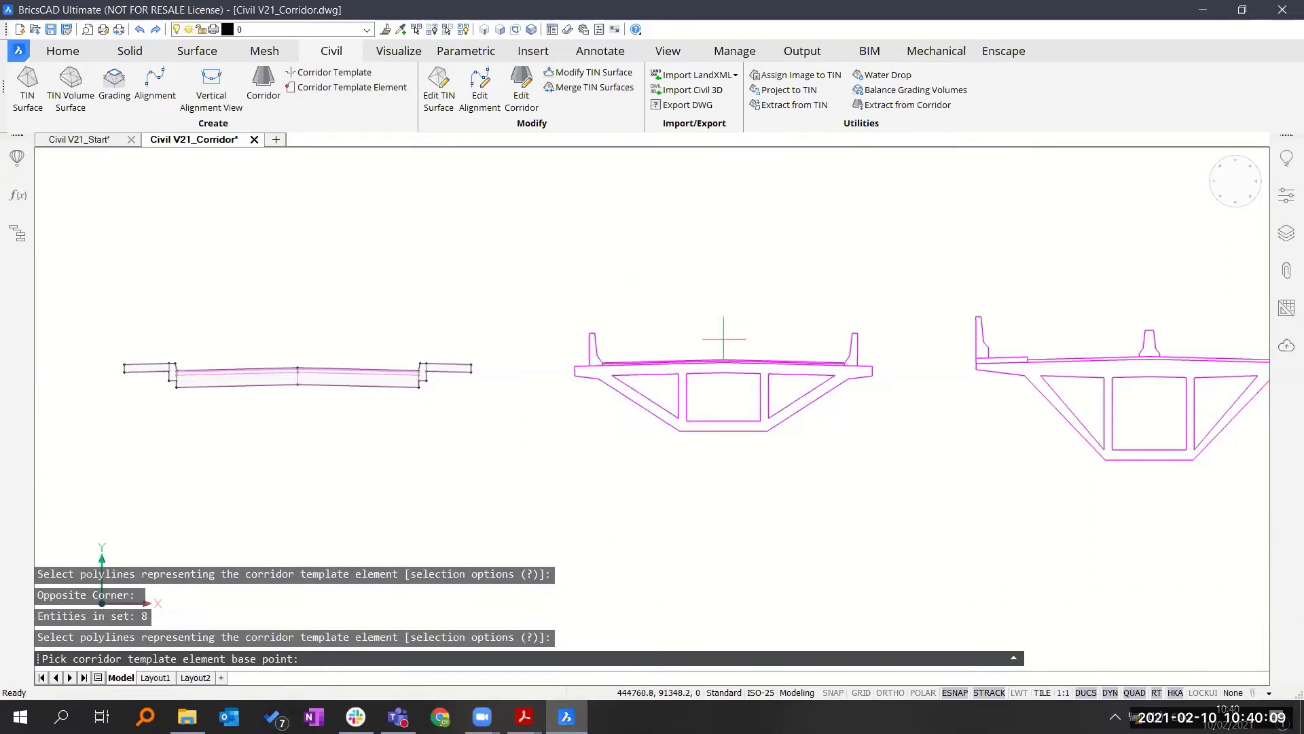
left_click(724, 359)
- Create a corridor template element from the larger bridge cross-section without its two edge barriers, with its base point at the deck's centre
middle_click_drag(786, 291, 475, 254)
middle_click_drag(638, 197, 582, 235)
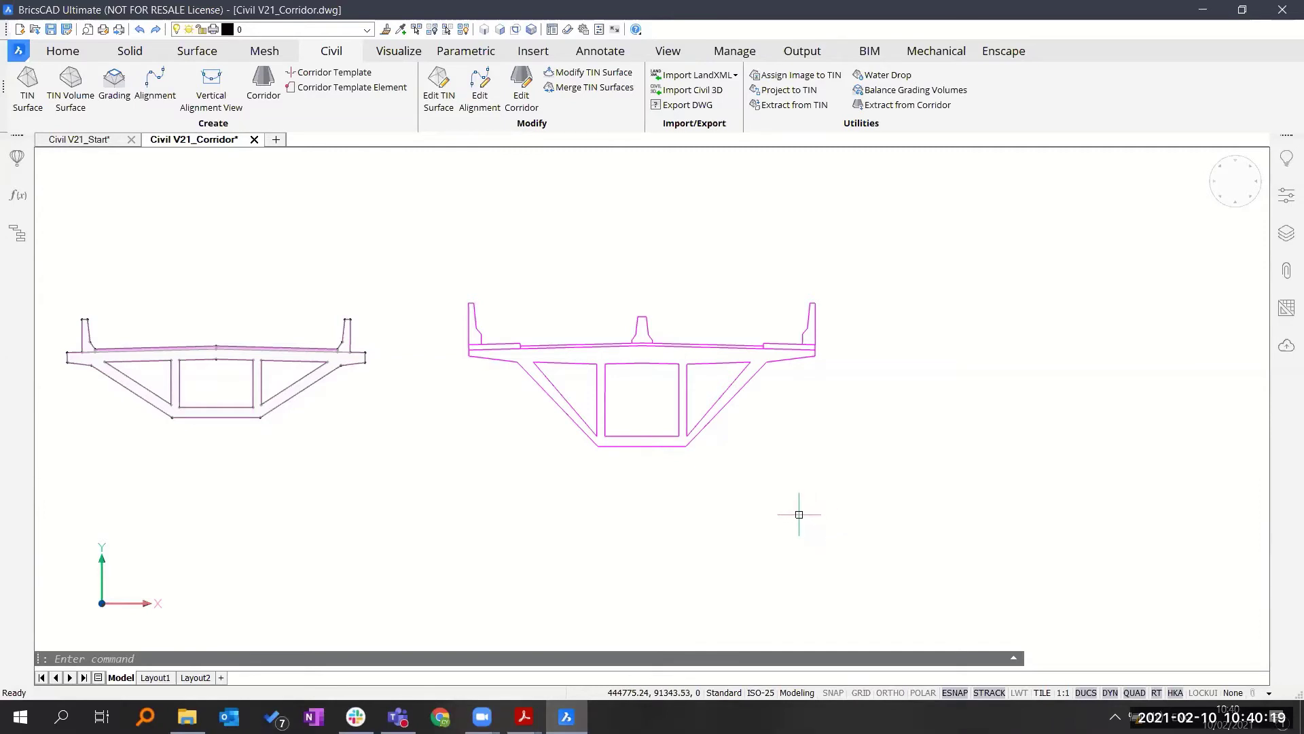
left_click(806, 486)
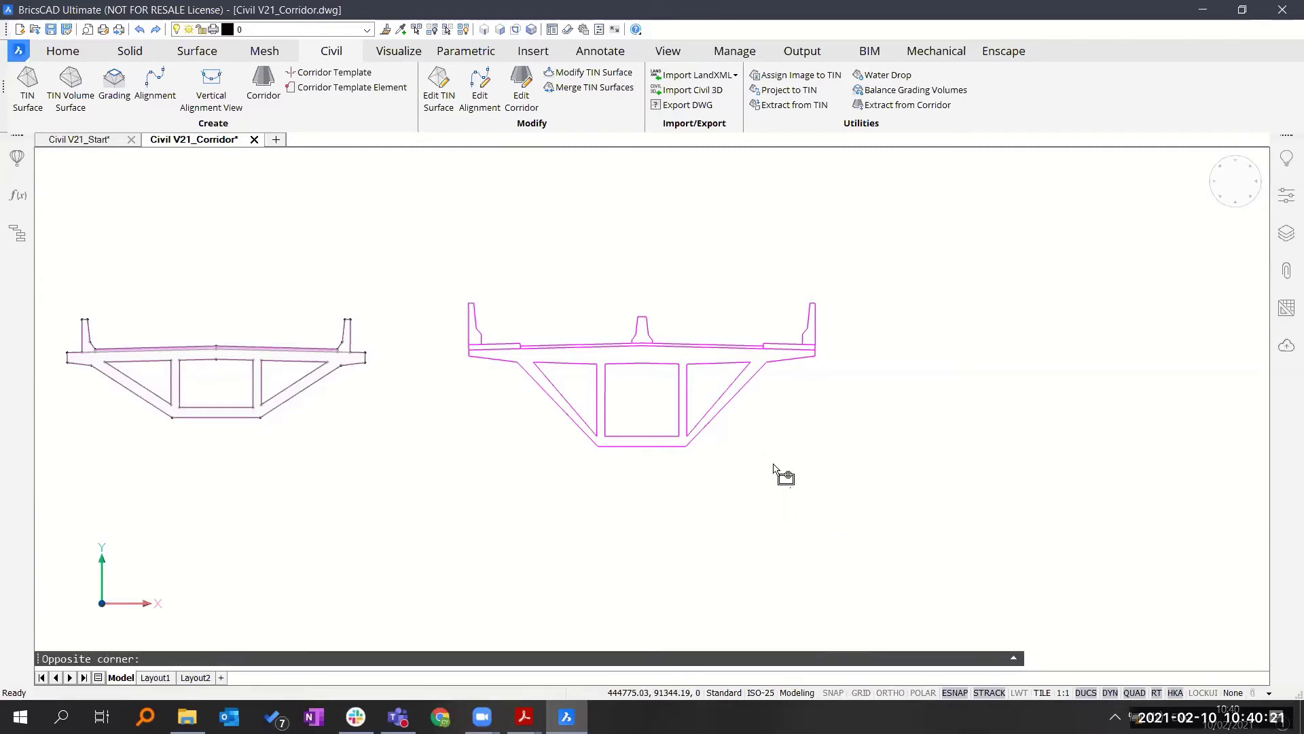
left_click(502, 272)
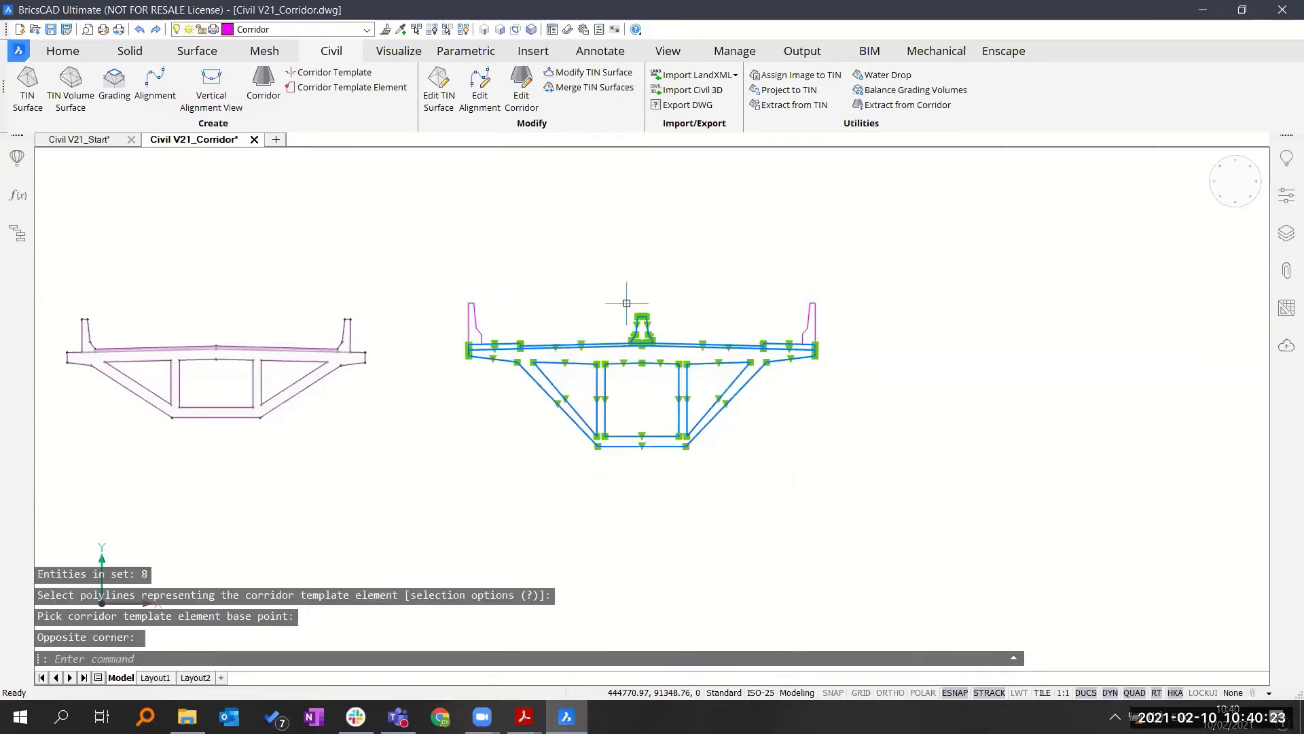
key("Return")
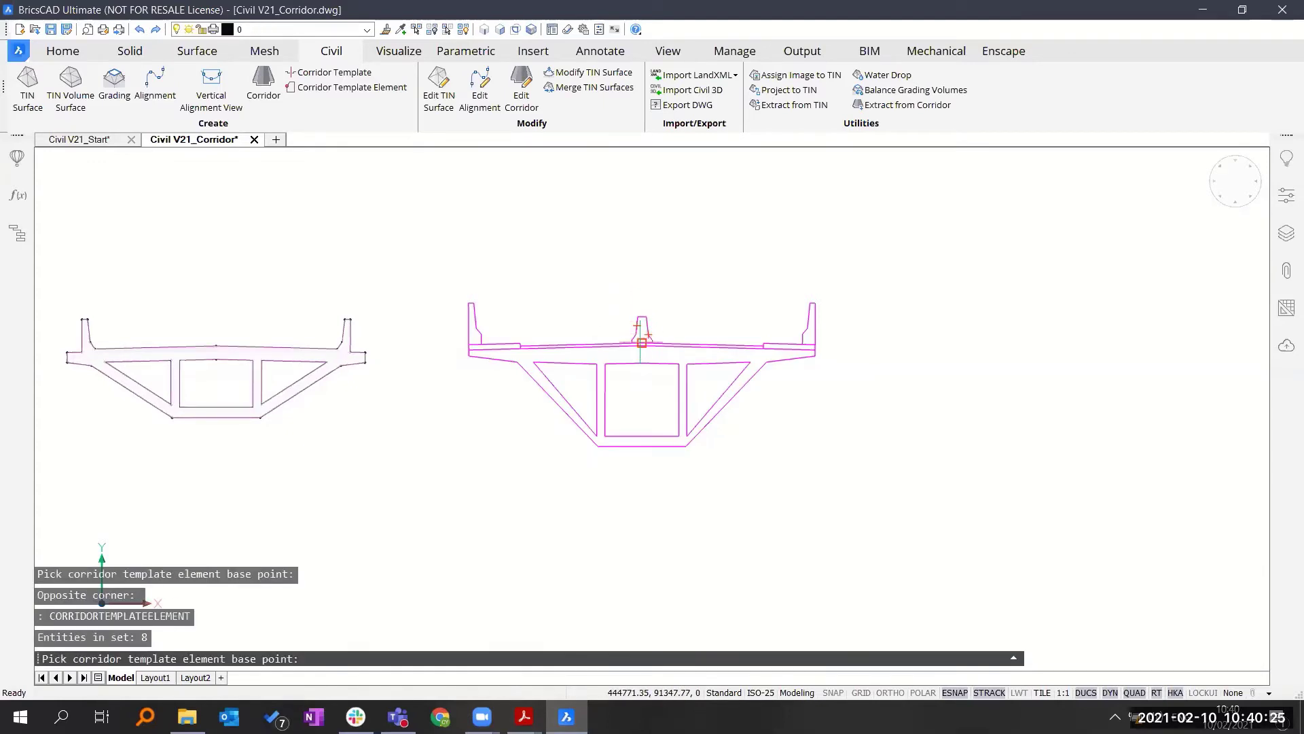
- Create a corridor template element from the larger bridge's left edge barrier, with its base point at the barrier's outer bottom corner
scroll(493, 312, "up", 3)
left_click(467, 328)
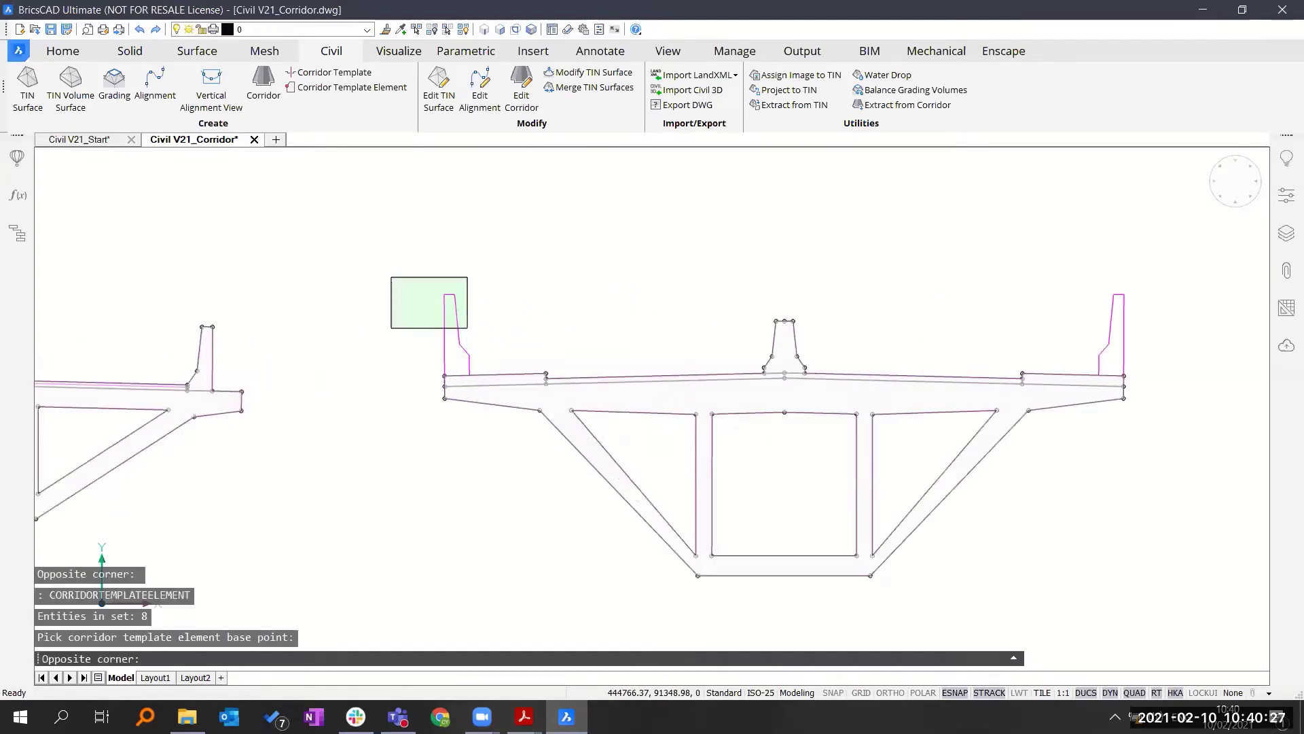
left_click(391, 277)
left_click(445, 368)
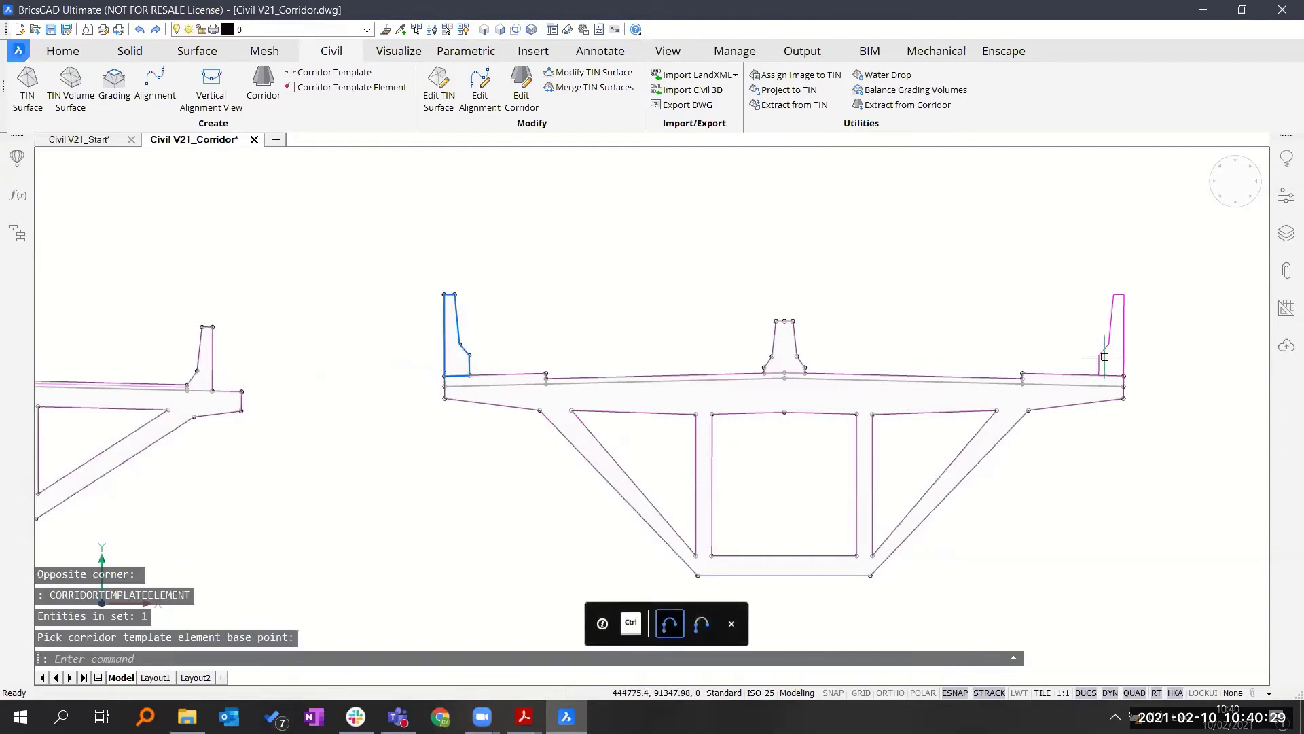
- Create a corridor template element from the larger bridge's right edge barrier, with its base point at the barrier's outer bottom corner
left_click(1165, 361)
left_click(1106, 339)
key("Return")
key("Return")
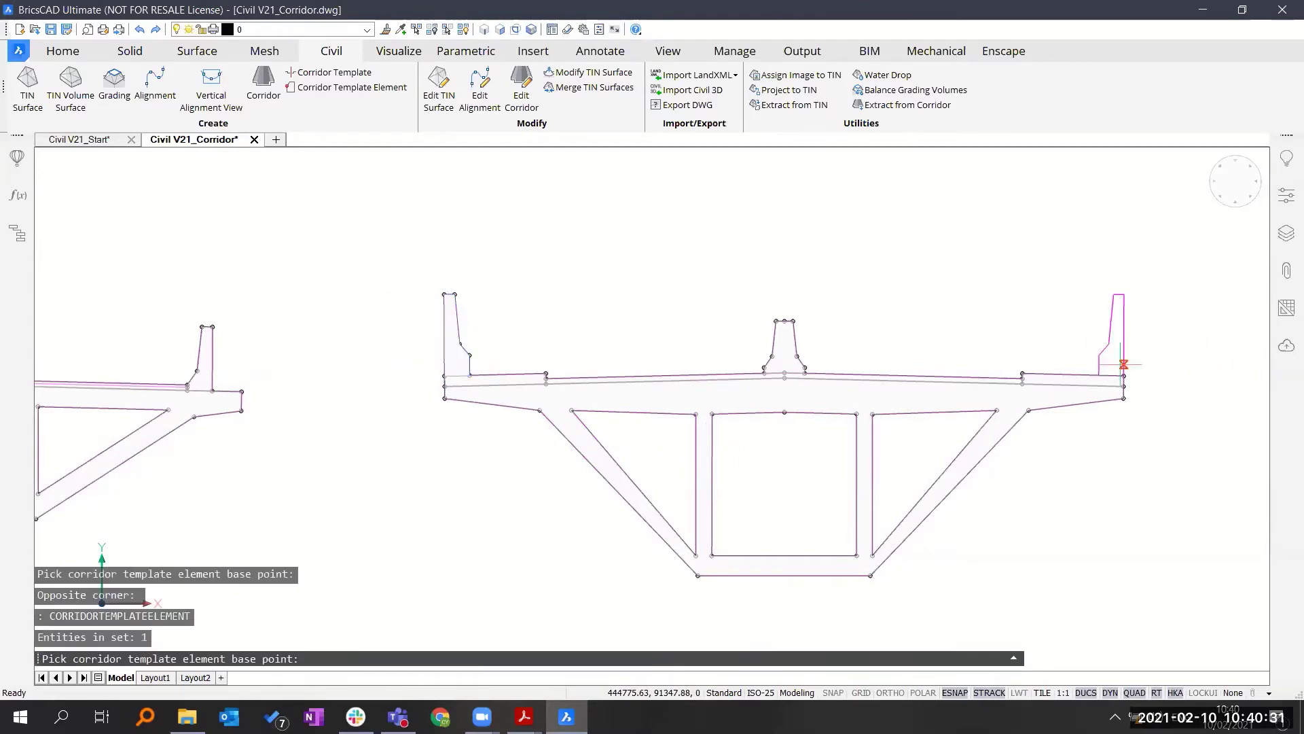
left_click(1123, 376)
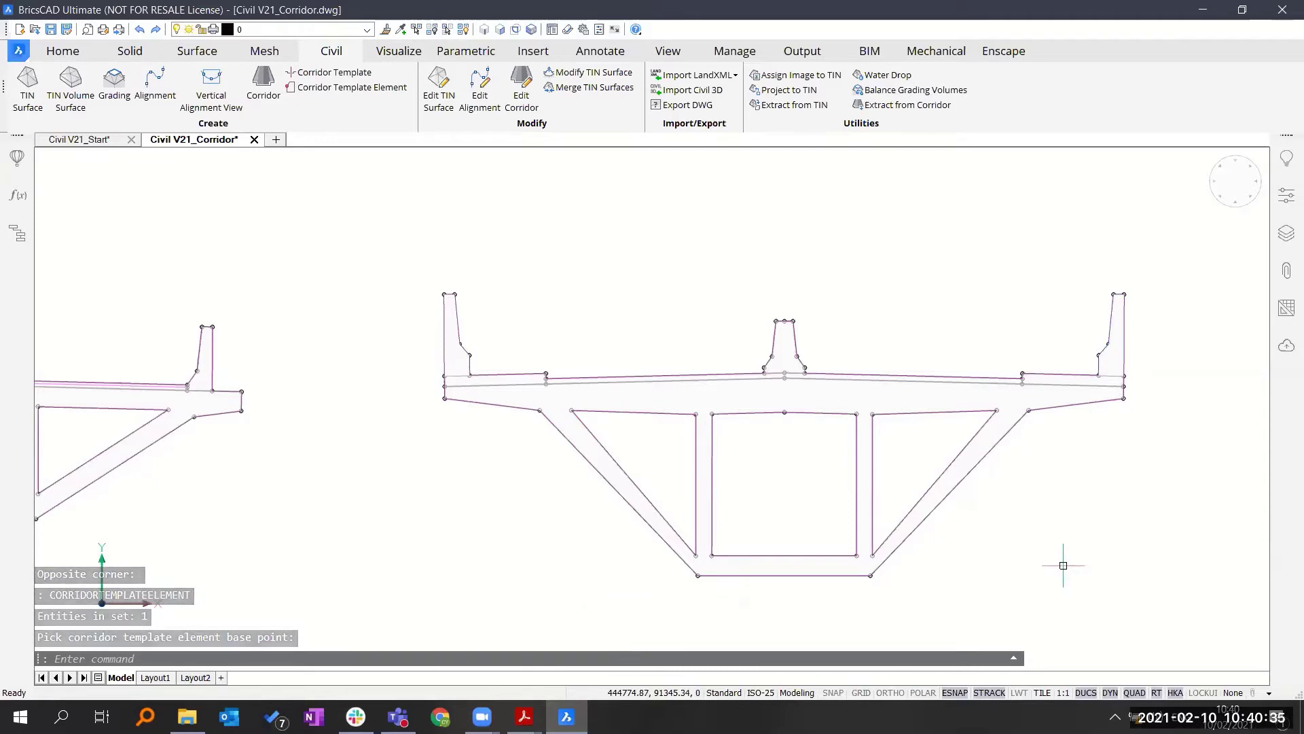
- Place a corridor template below the road cross-section, vertically aligned with the section's centre
scroll(1006, 566, "down", 3)
middle_click_drag(748, 507, 892, 446)
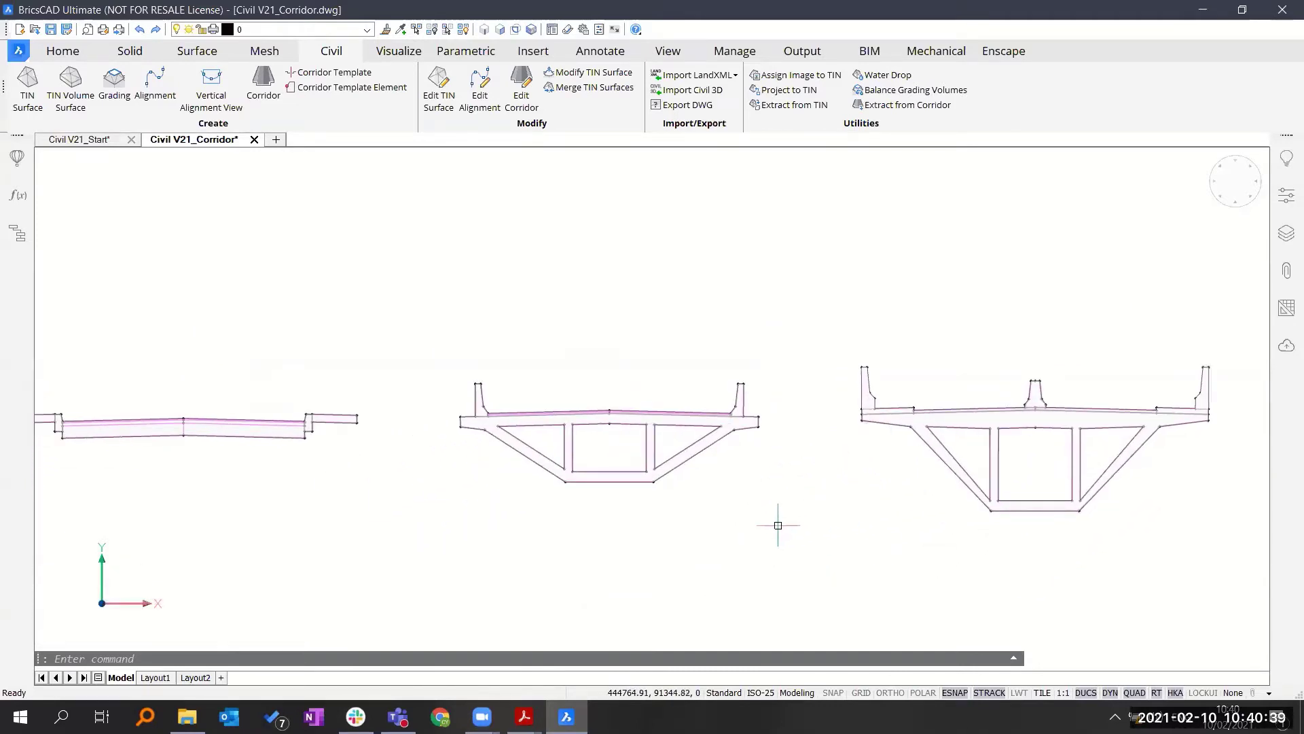
middle_click_drag(716, 532, 735, 501)
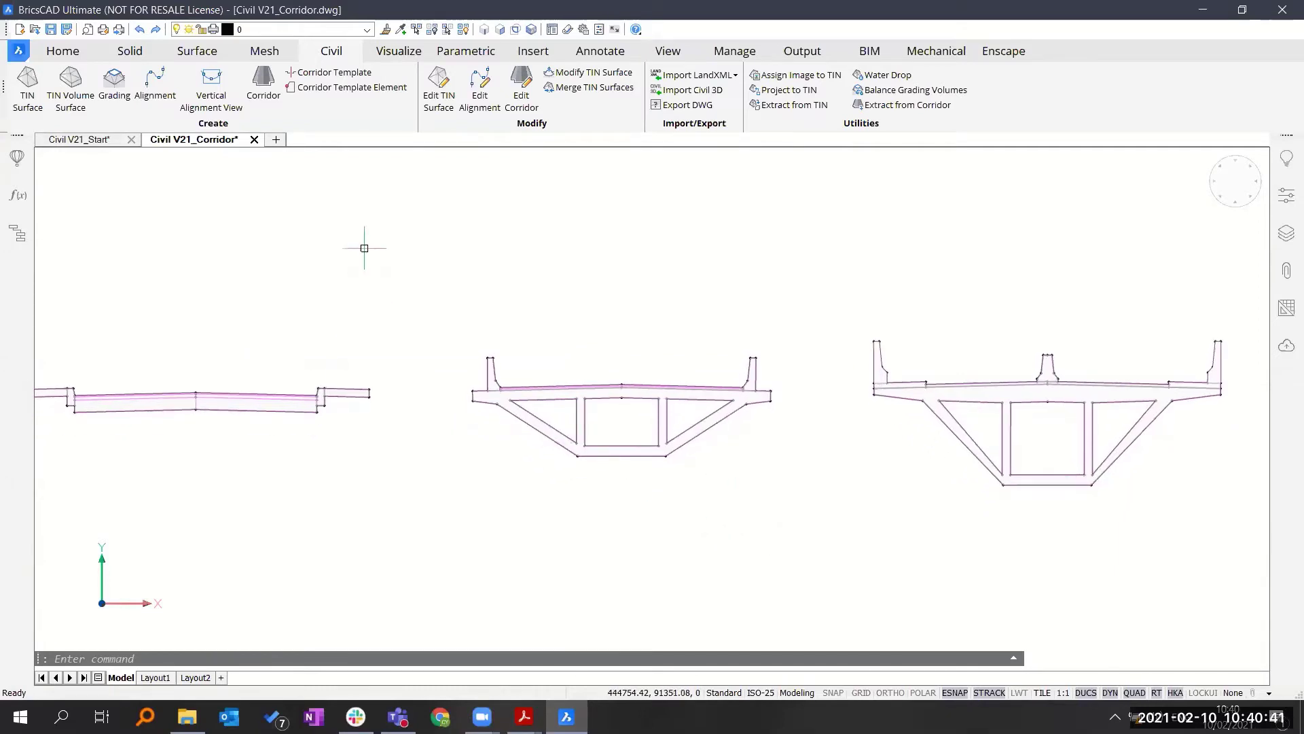
left_click(335, 75)
middle_click_drag(189, 440, 302, 373)
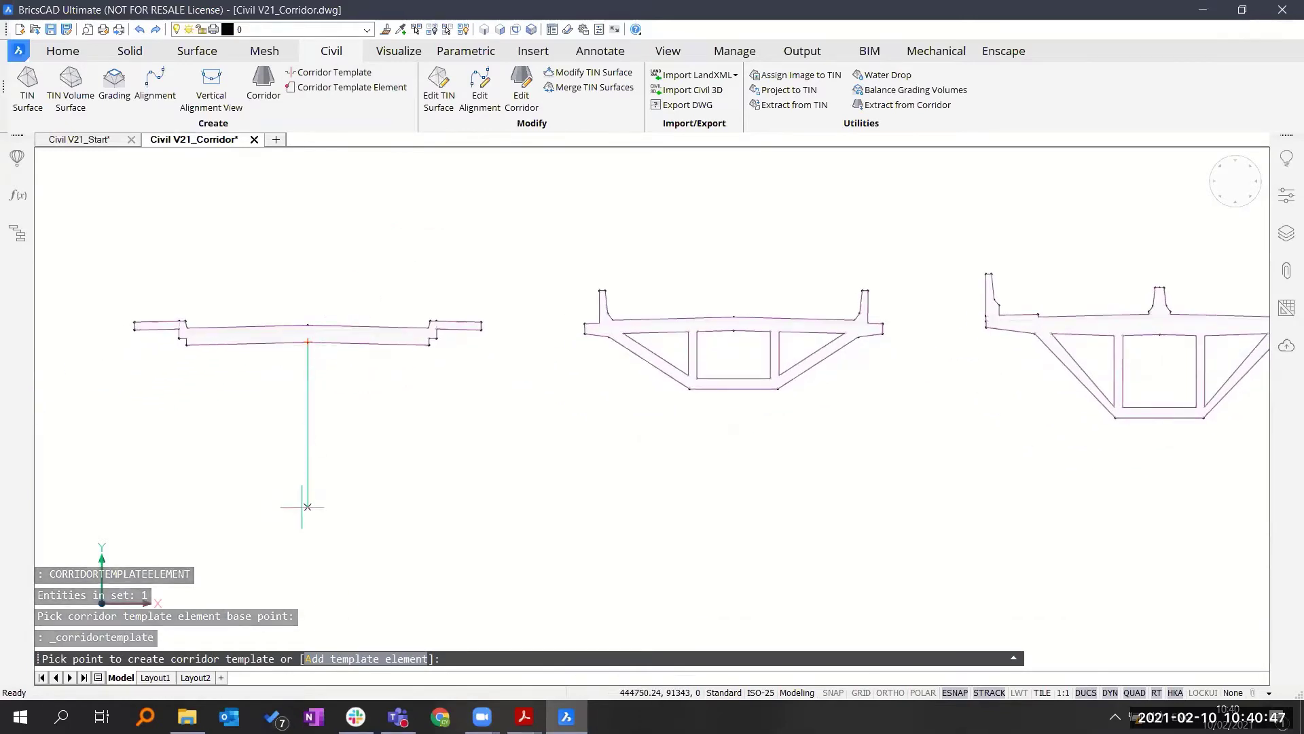
left_click(307, 543)
- Place two more corridor templates level with the first one, centred below the smaller and the larger bridge cross-sections
mouse_move(472, 504)
middle_mouse_down()
mouse_move(507, 437)
mouse_move(520, 439)
middle_mouse_up()
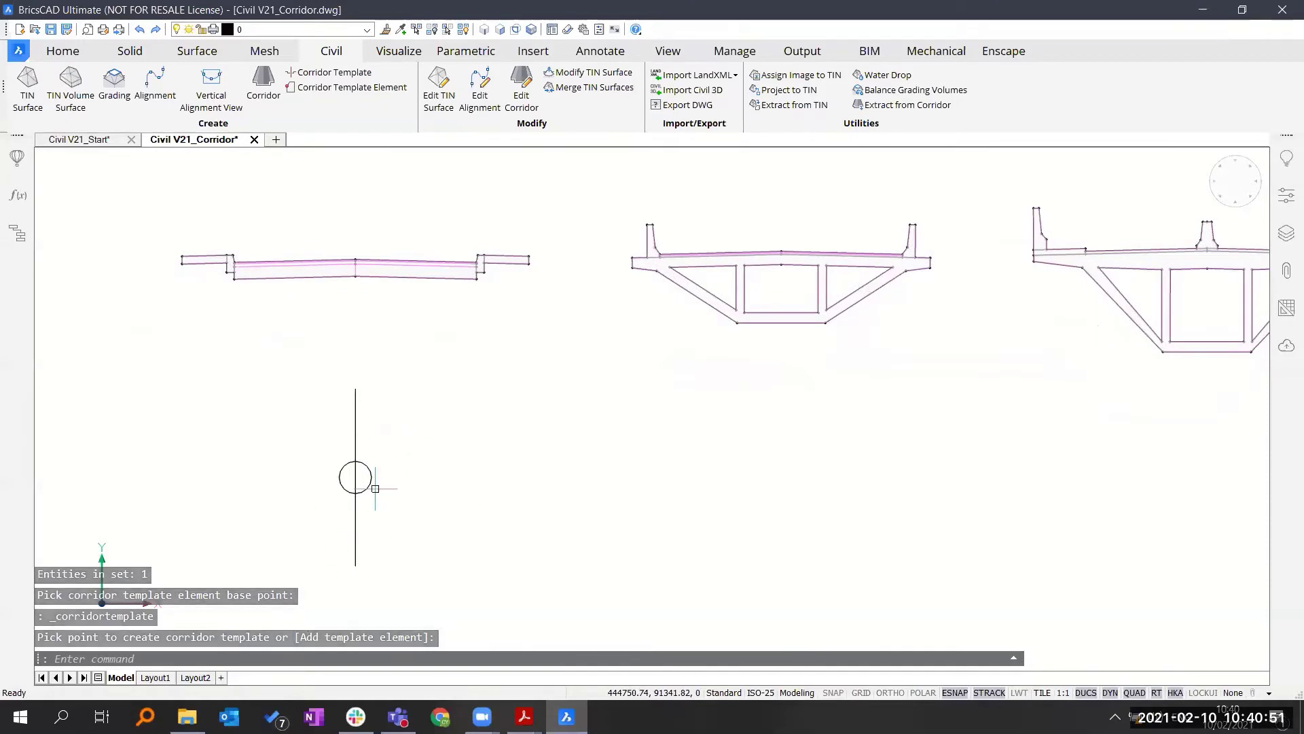
mouse_move(364, 488)
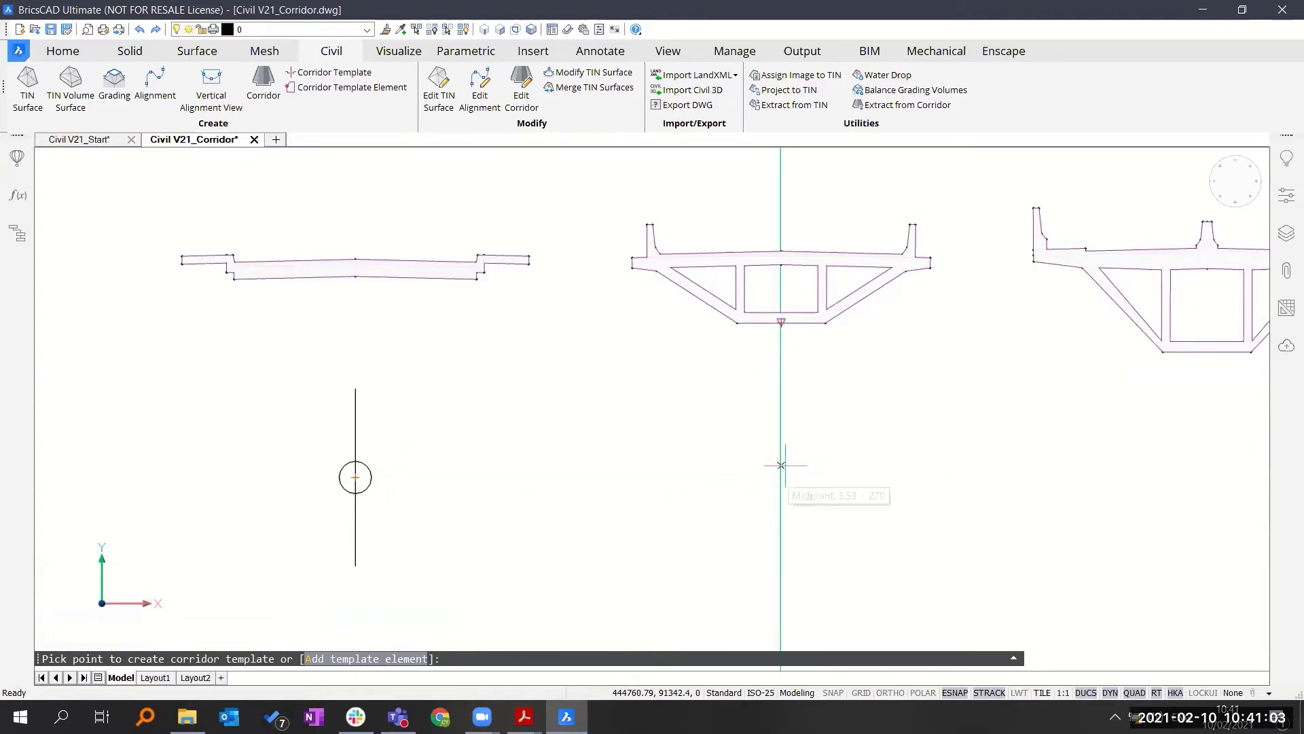
left_click(782, 477)
middle_click_drag(867, 457, 529, 449)
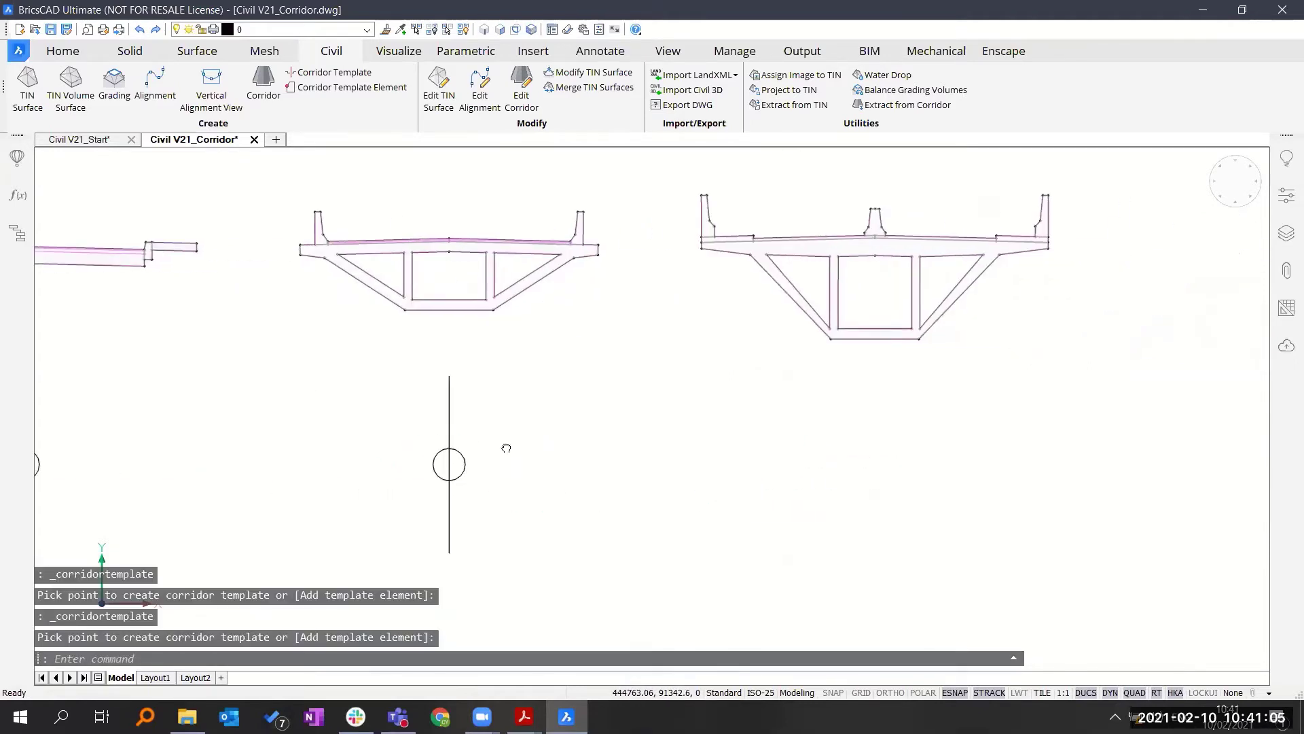
key("Return")
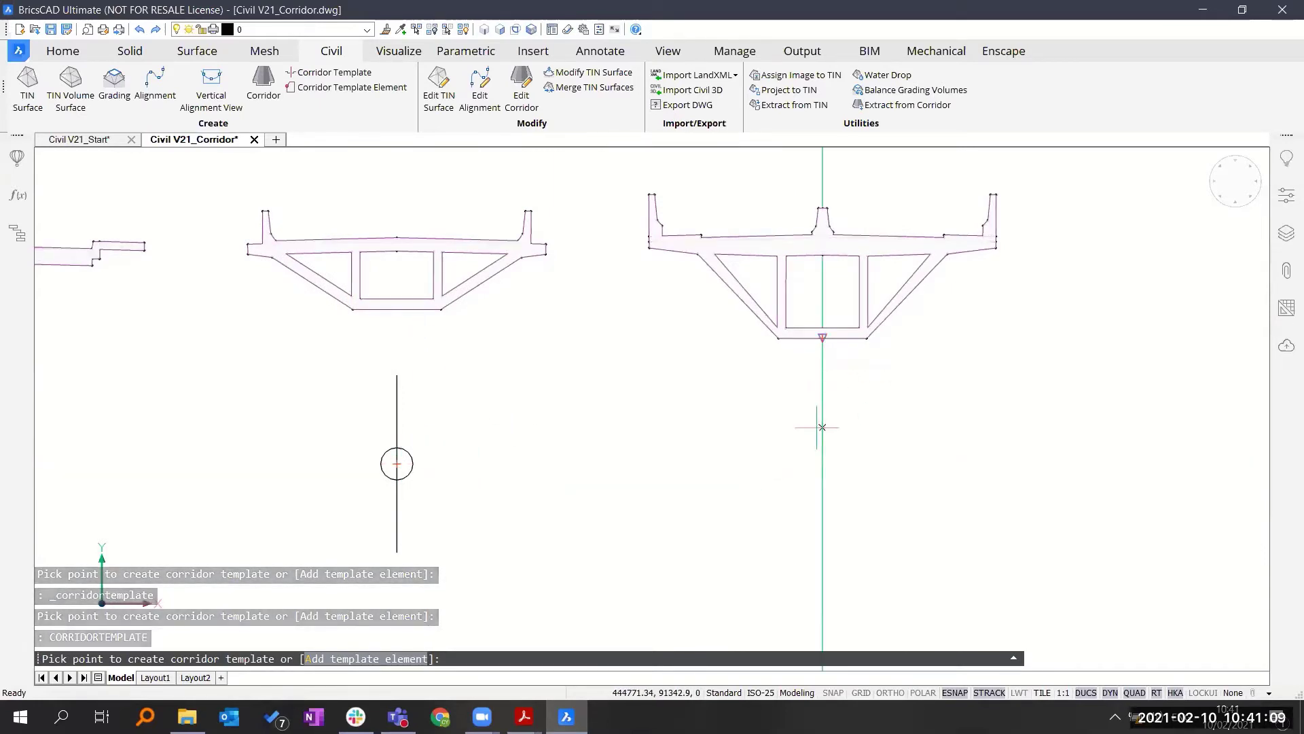
left_click(822, 464)
- Add the road cross-section's template element to the corridor template below it
scroll(600, 440, "down", 2)
middle_click_drag(582, 433, 770, 438)
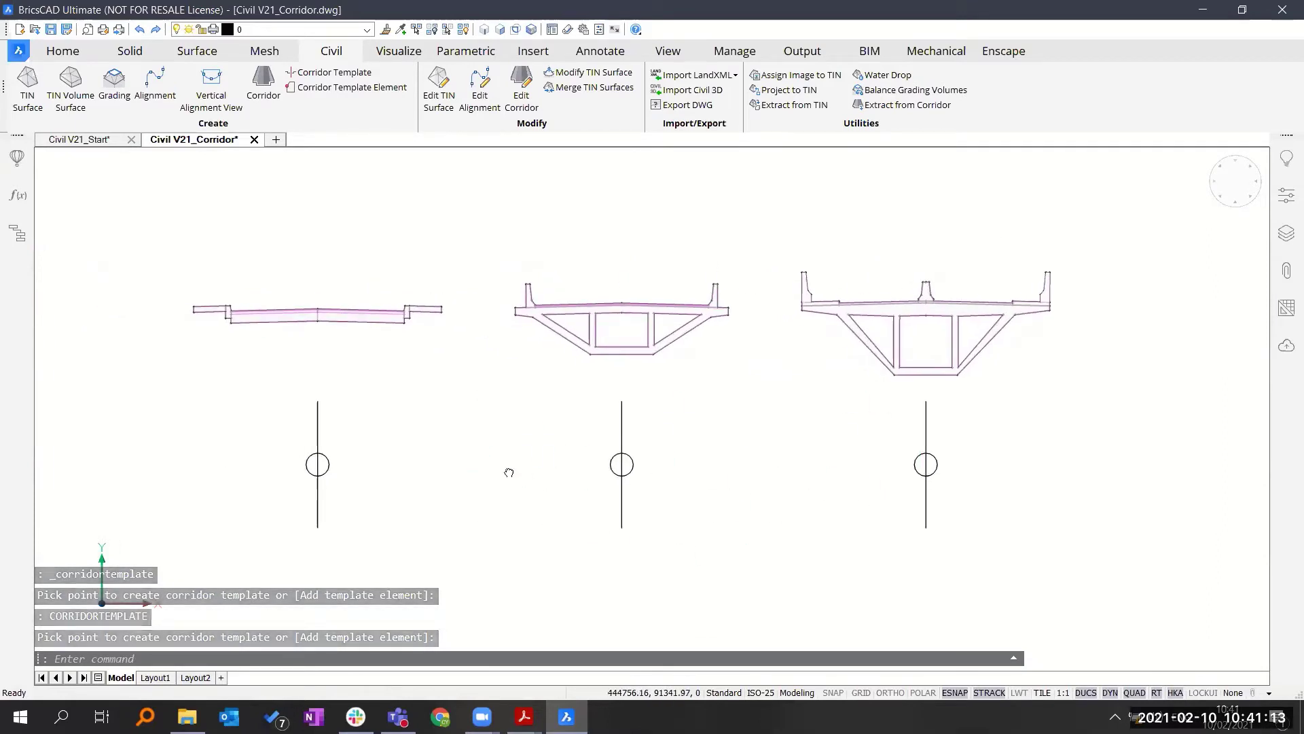
middle_click_drag(489, 469, 614, 466)
middle_click_drag(427, 429, 476, 407)
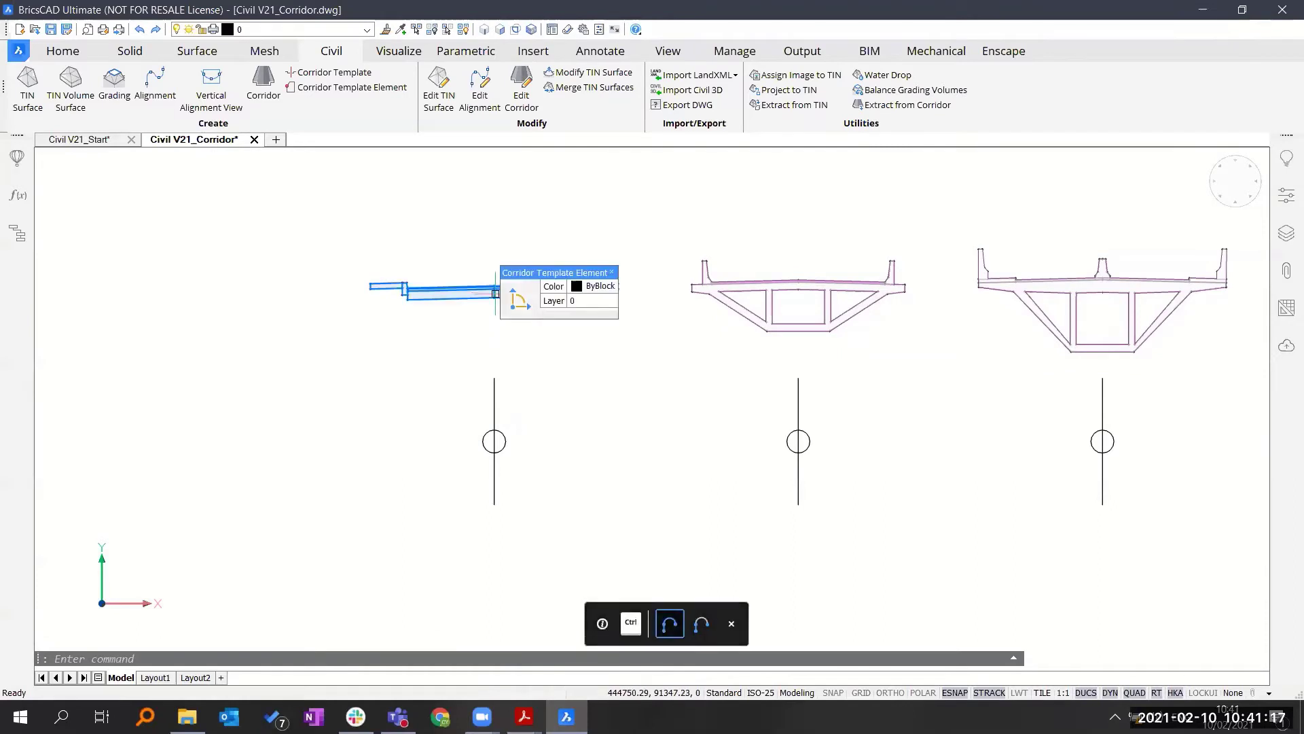
scroll(507, 486, "up", 2)
middle_click_drag(571, 345, 610, 406)
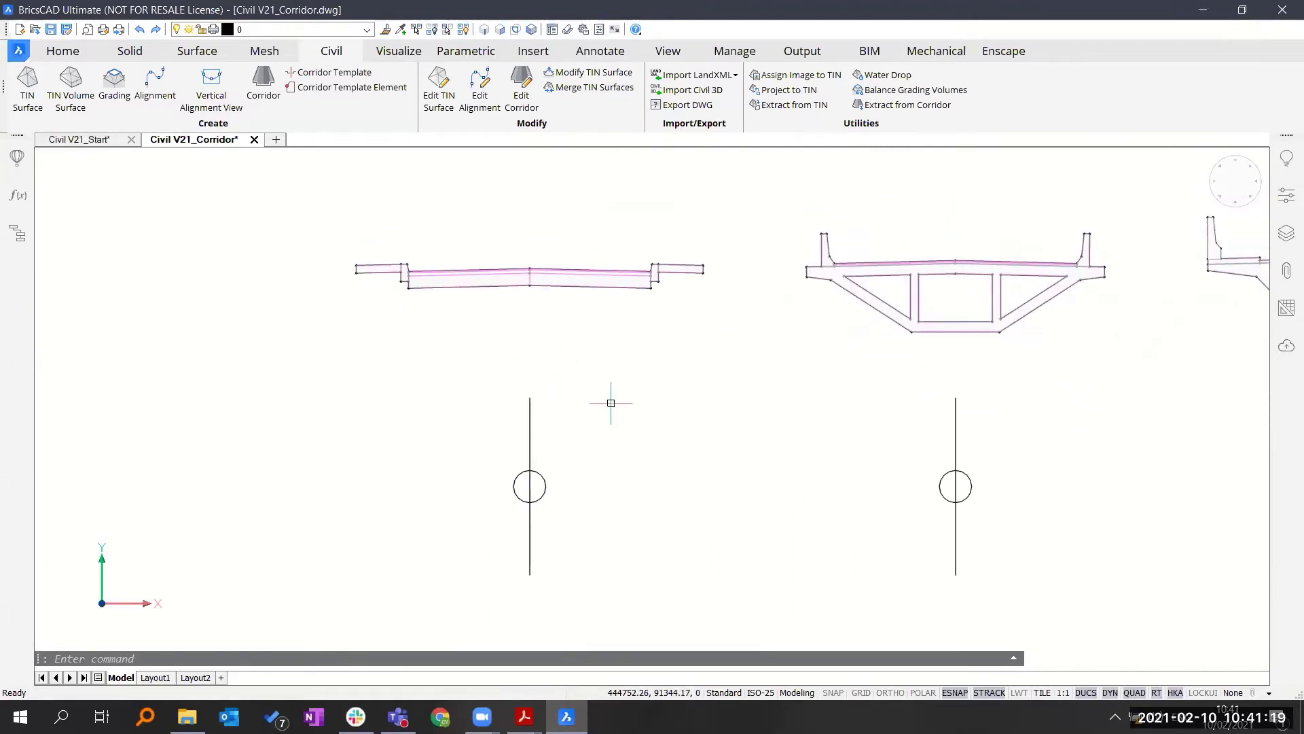
left_click(311, 72)
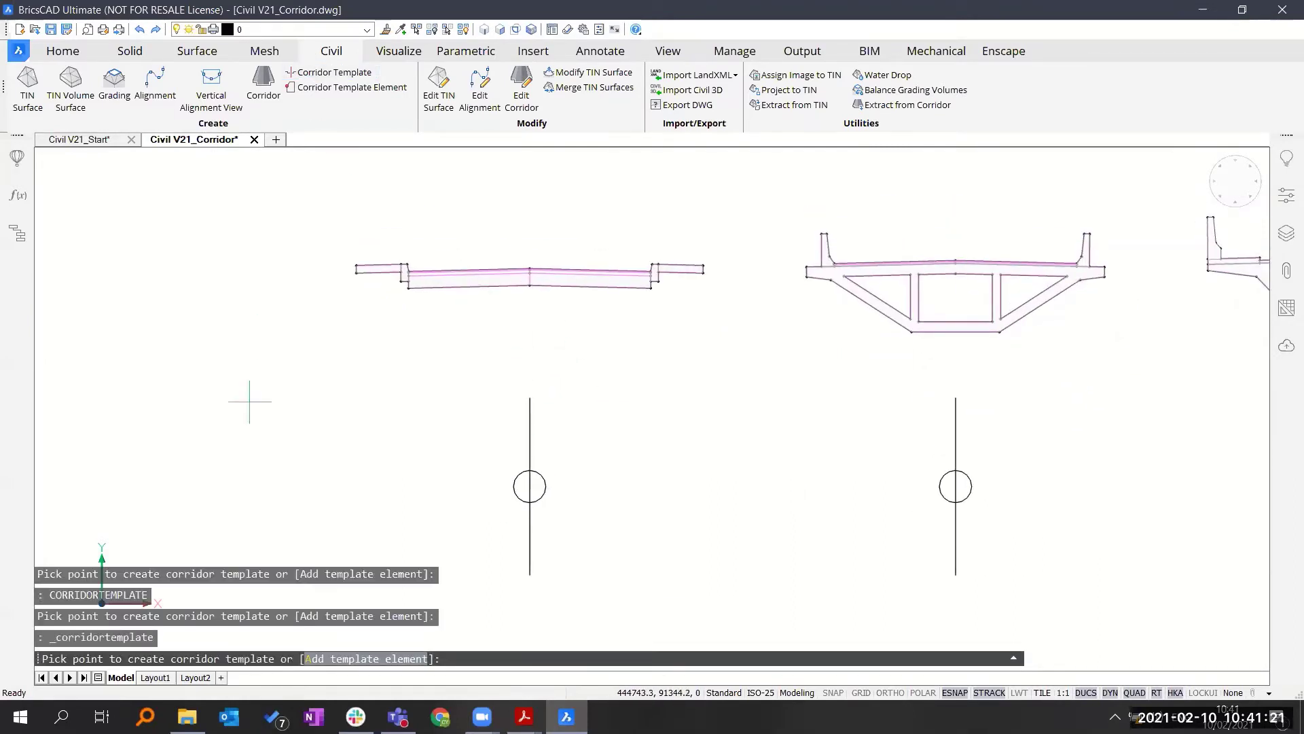
type("a")
key("Return")
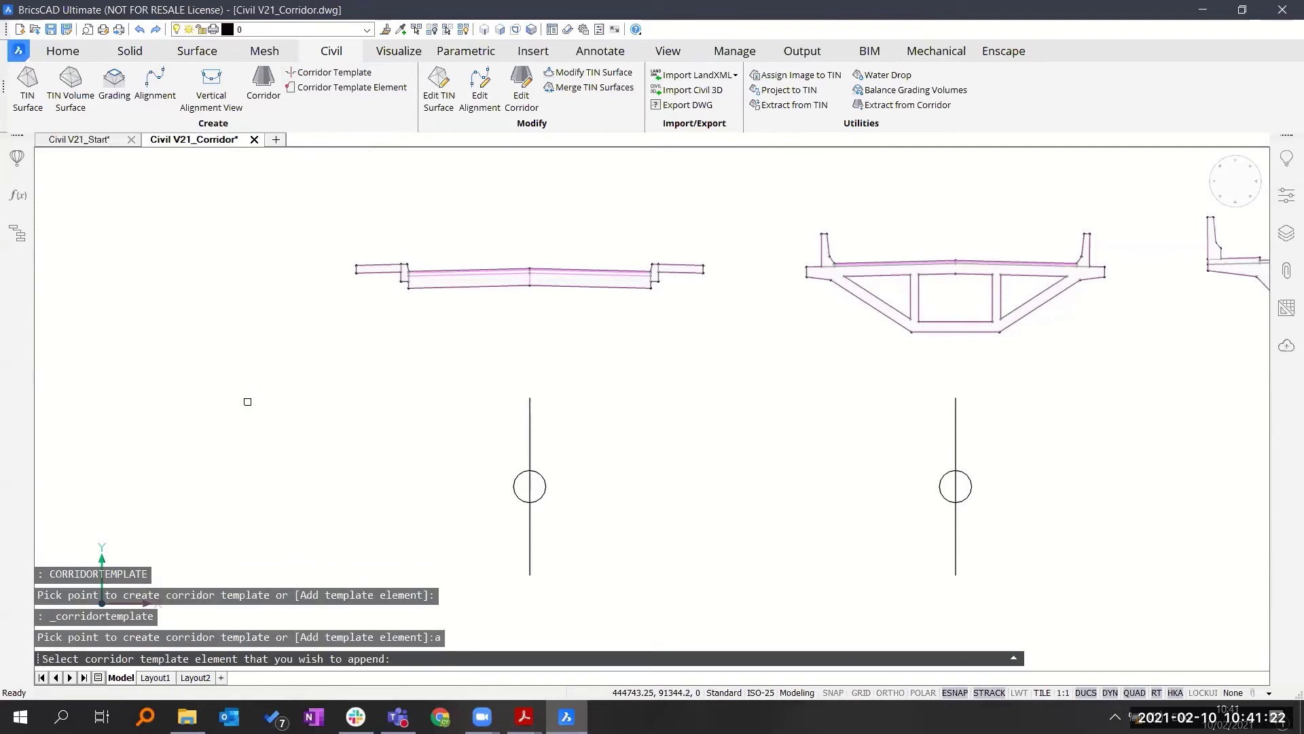
left_click(497, 281)
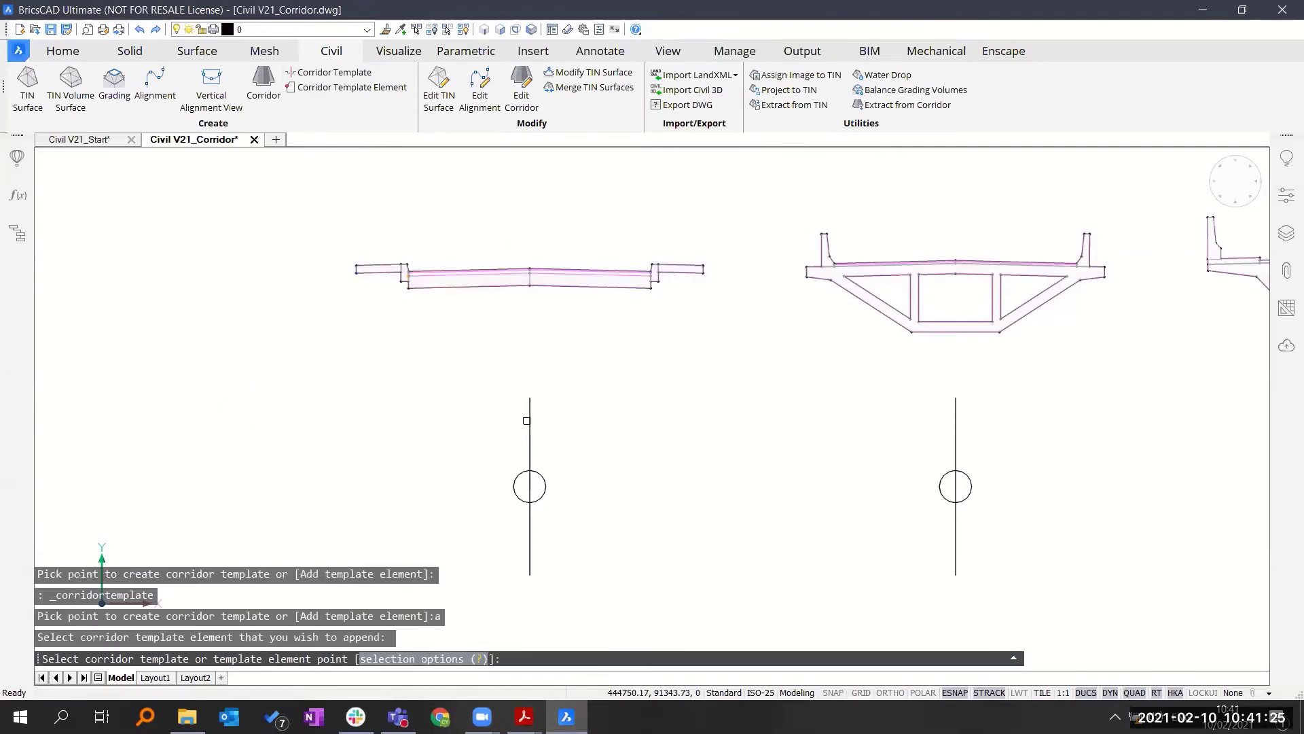
left_click(529, 421)
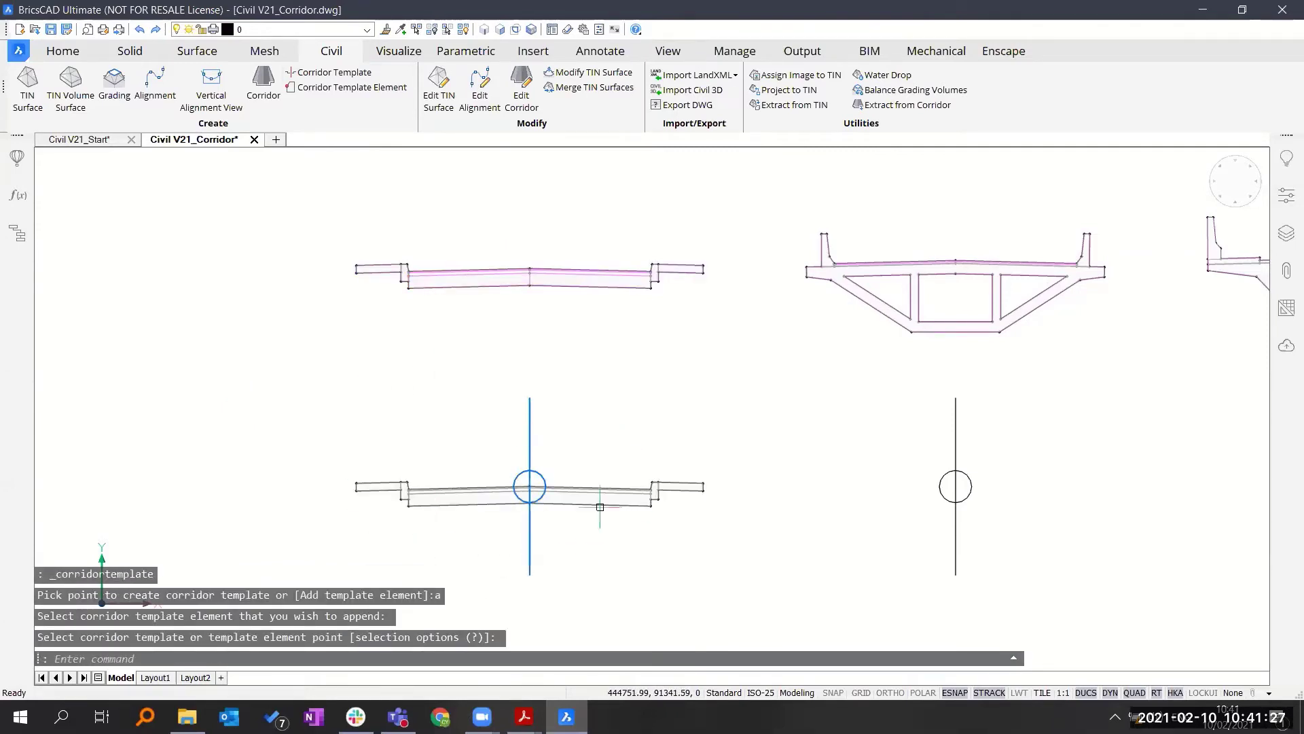
- Add the smaller bridge's template element to the corridor template below it
middle_click_drag(786, 524, 453, 531)
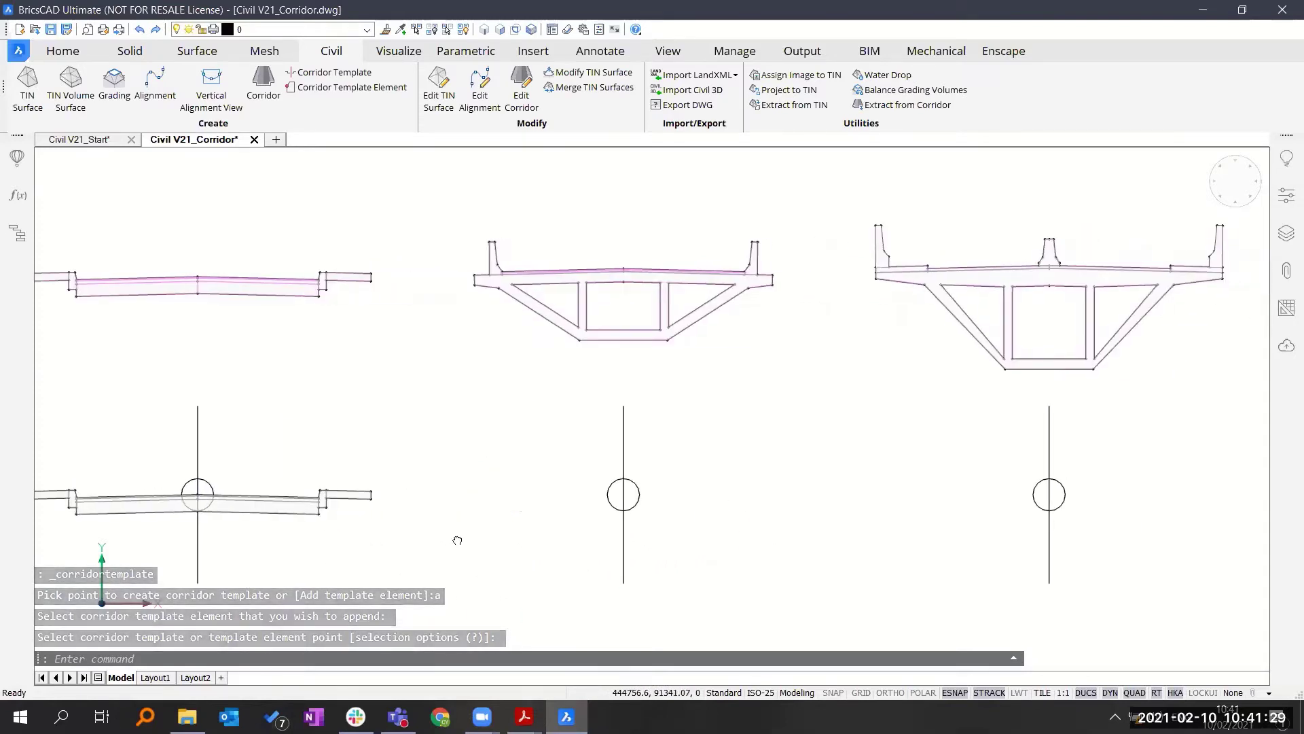
key("Return")
scroll(599, 263, "up", 3)
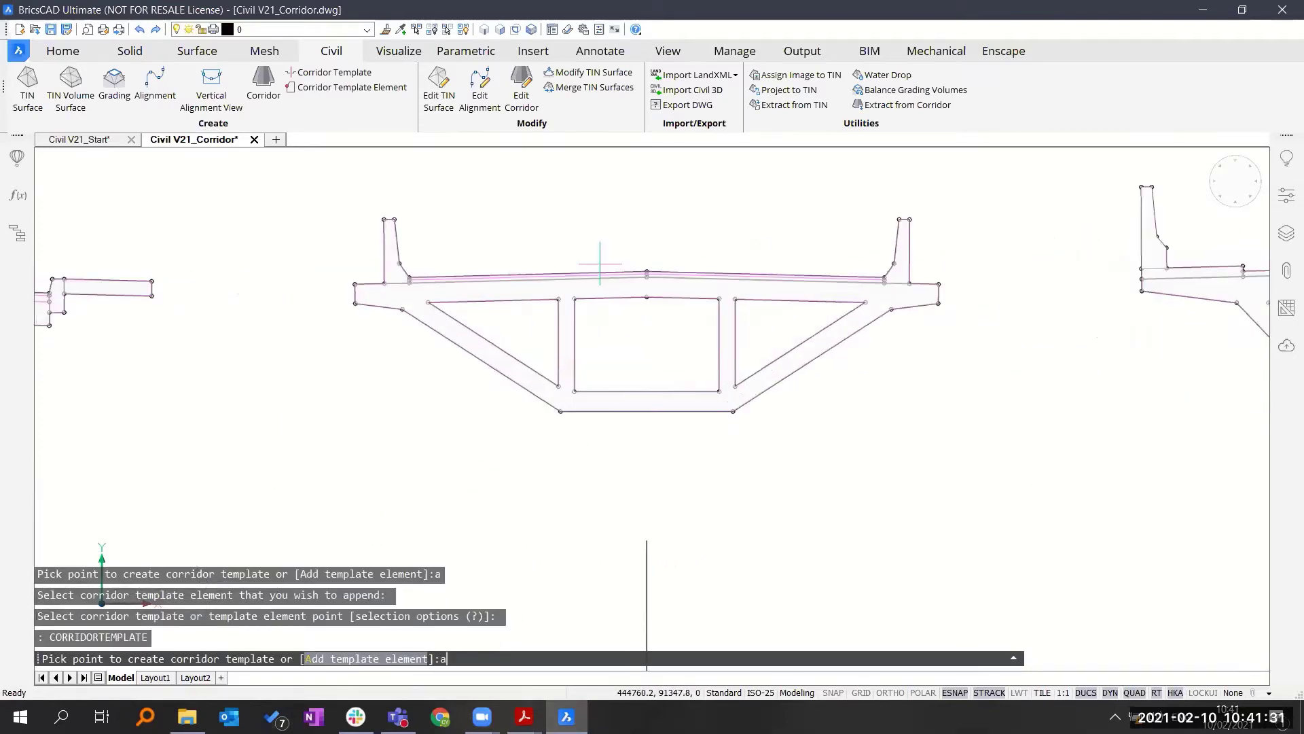
type("a")
key("Return")
left_click(602, 276)
scroll(665, 558, "down", 3)
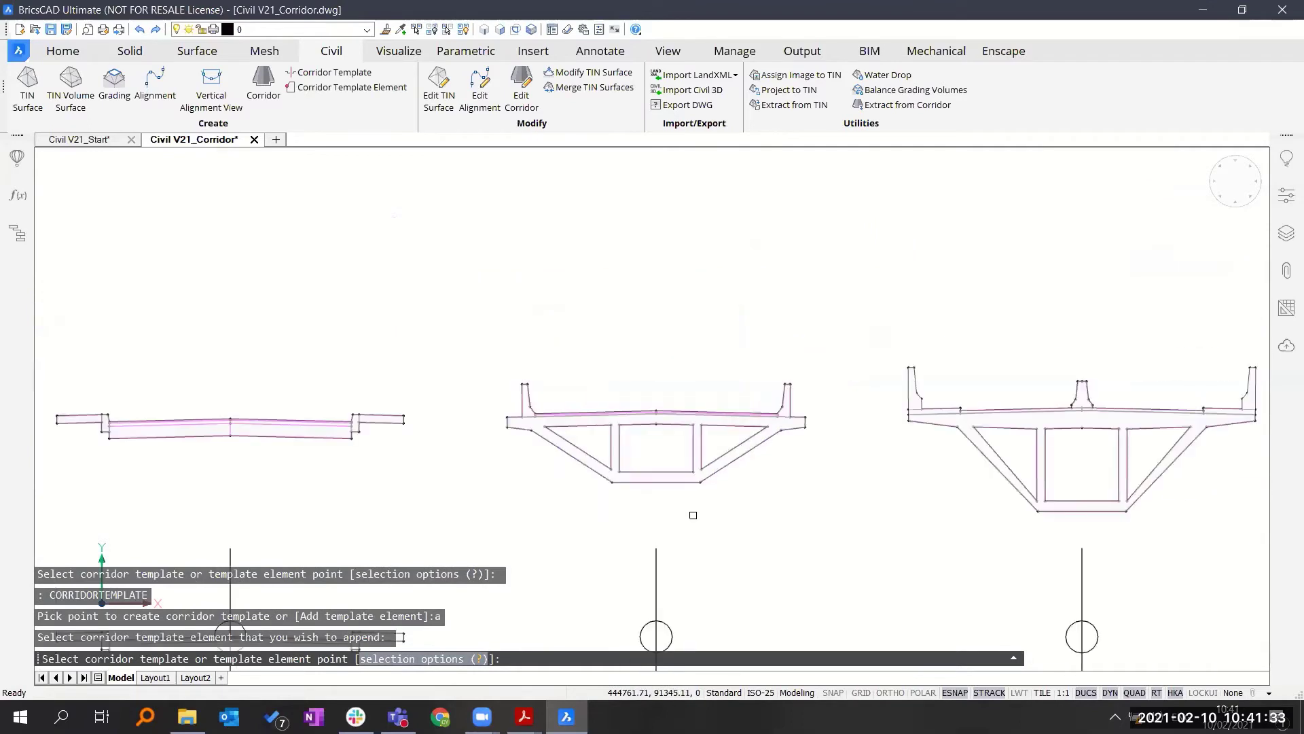
middle_click_drag(693, 516, 663, 392)
left_click(621, 439)
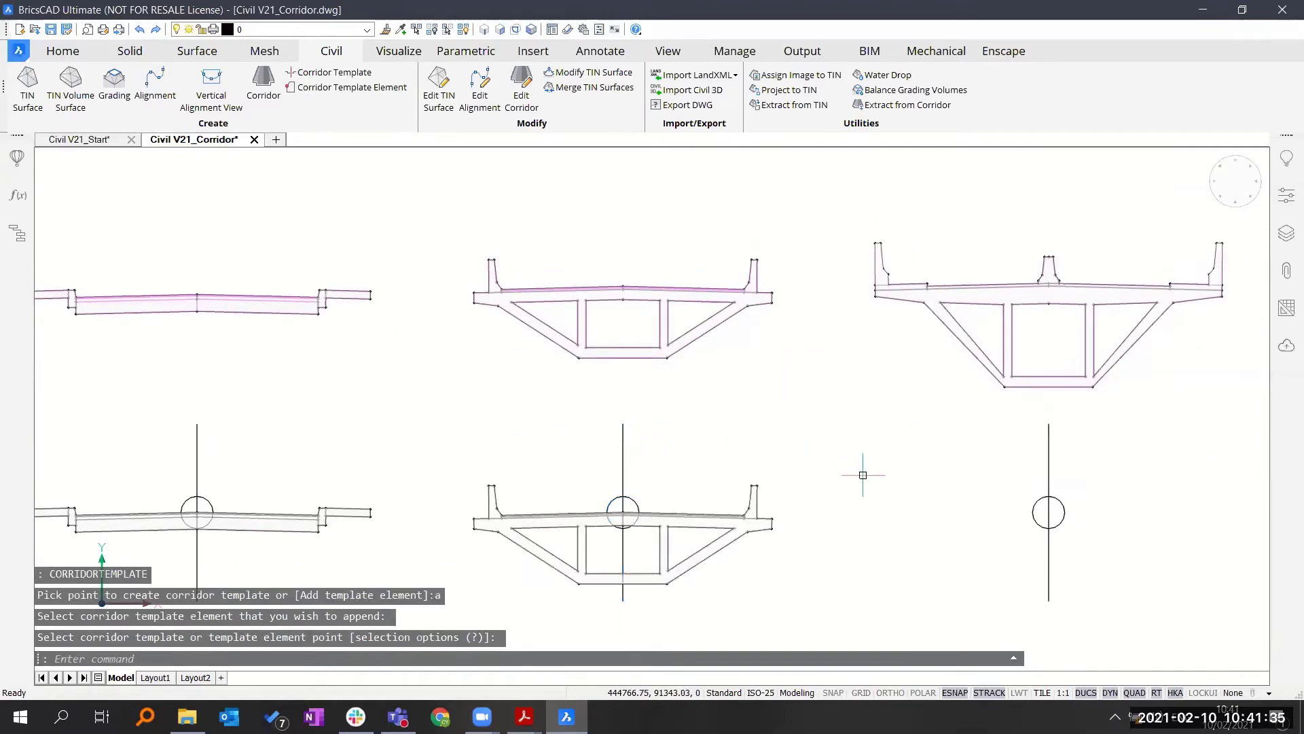
- Add the larger bridge's main deck template element, without the edge barriers, to the corridor template below it
middle_click_drag(833, 489, 421, 451)
key("Return")
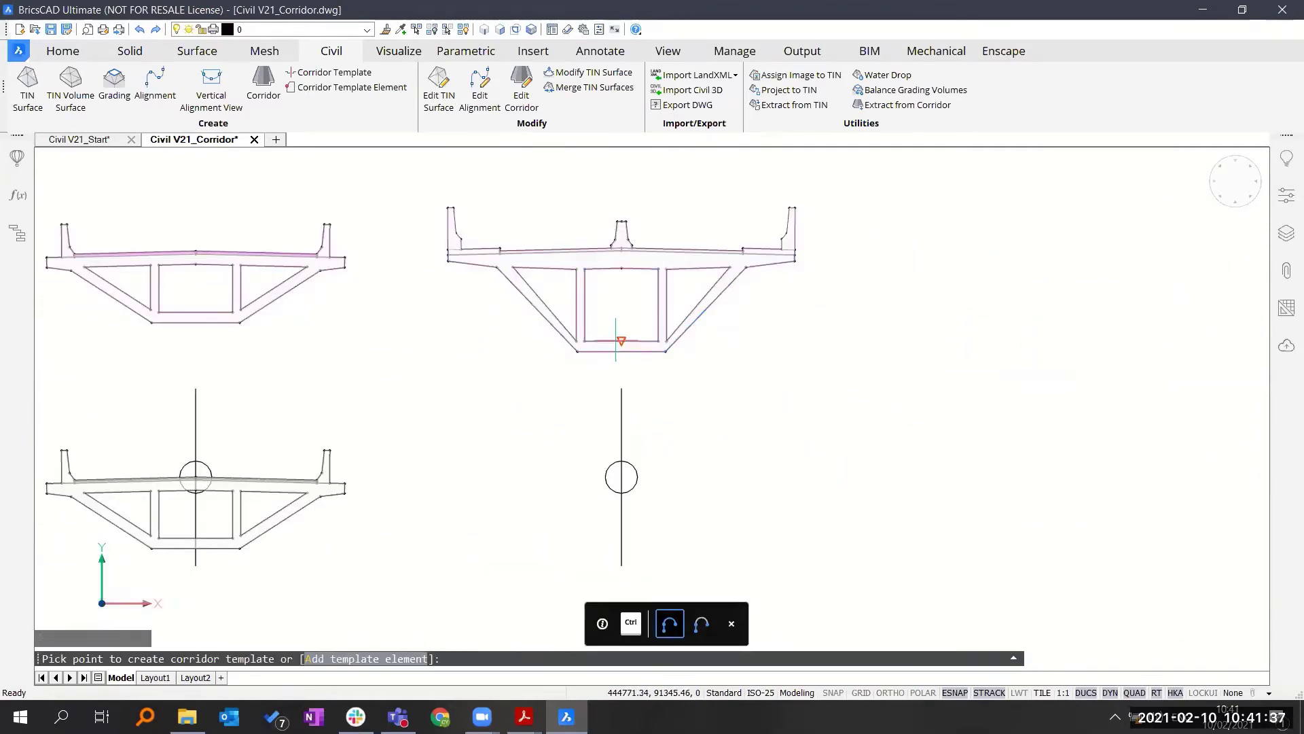
type("a")
key("Return")
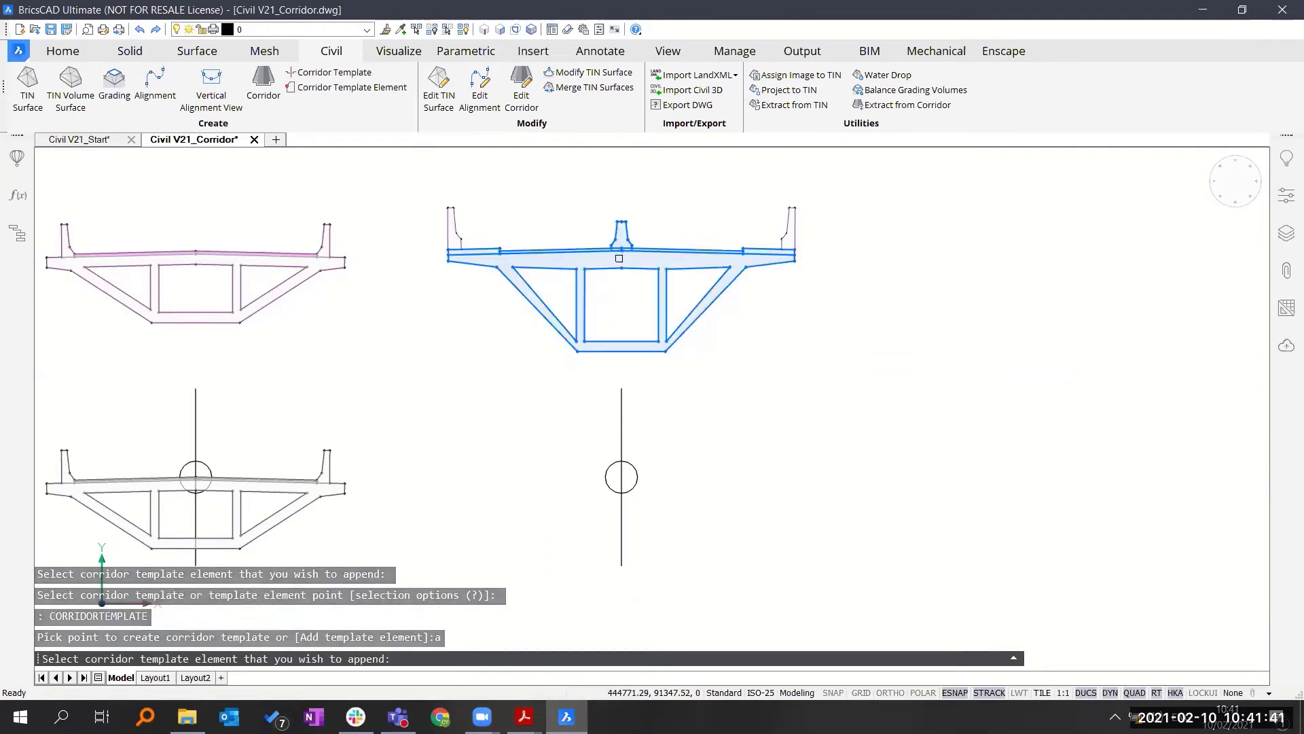
left_click(619, 259)
left_click(620, 406)
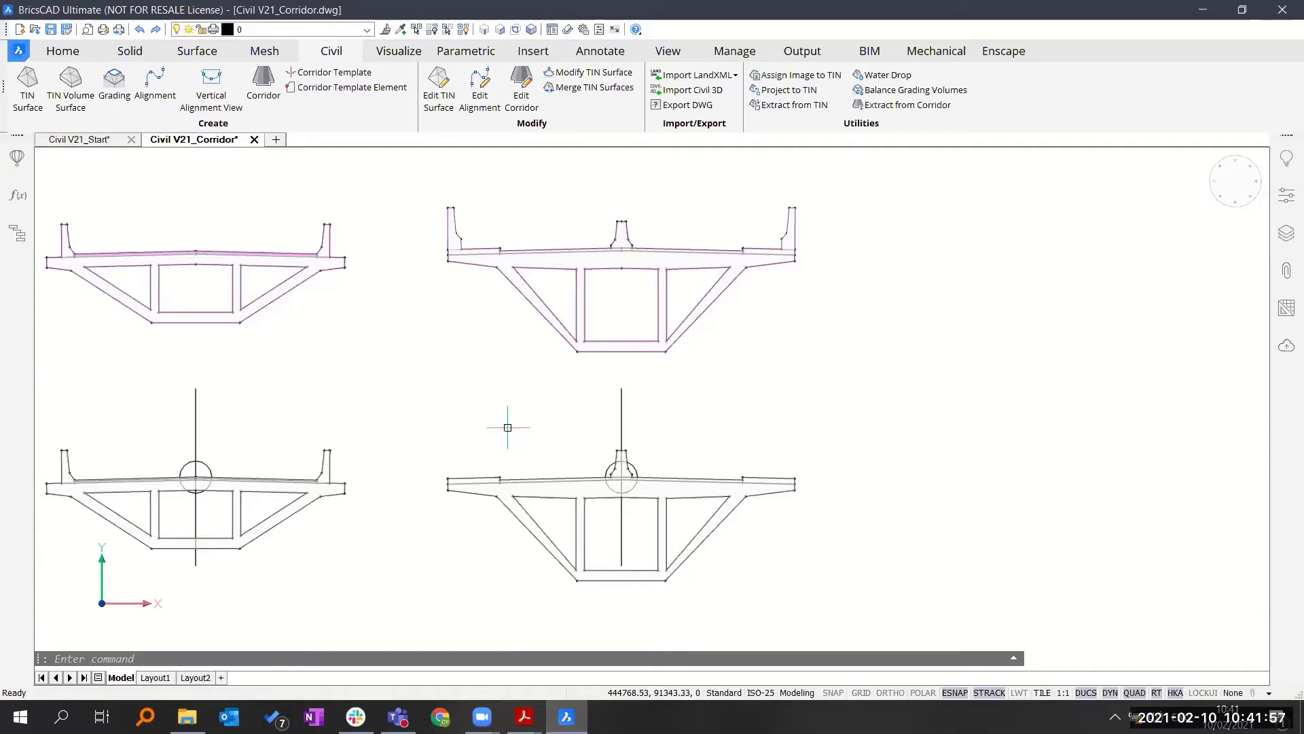
scroll(505, 431, "down", 3)
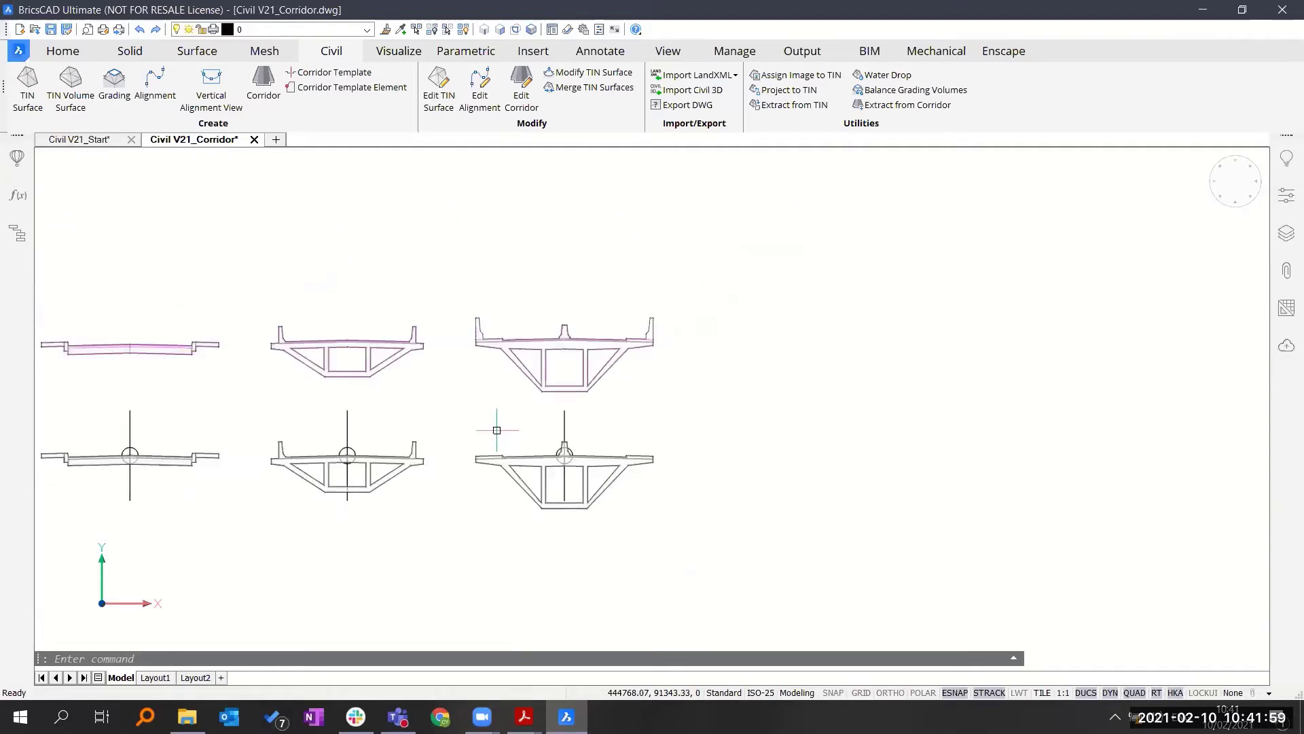
middle_click_drag(497, 431, 635, 427)
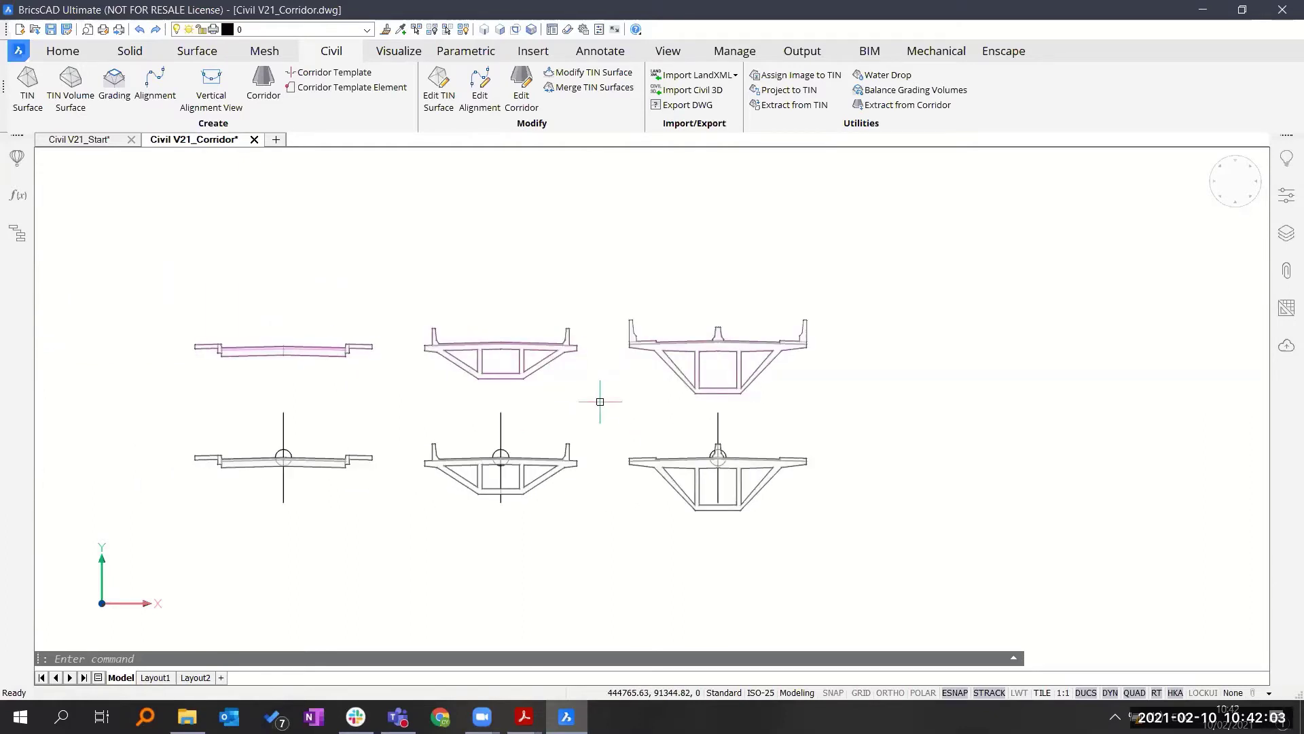
- Split the model view into two vertical viewports and frame the road and smaller bridge cross-sections with their corridor templates in the first
middle_click_drag(600, 400, 468, 389)
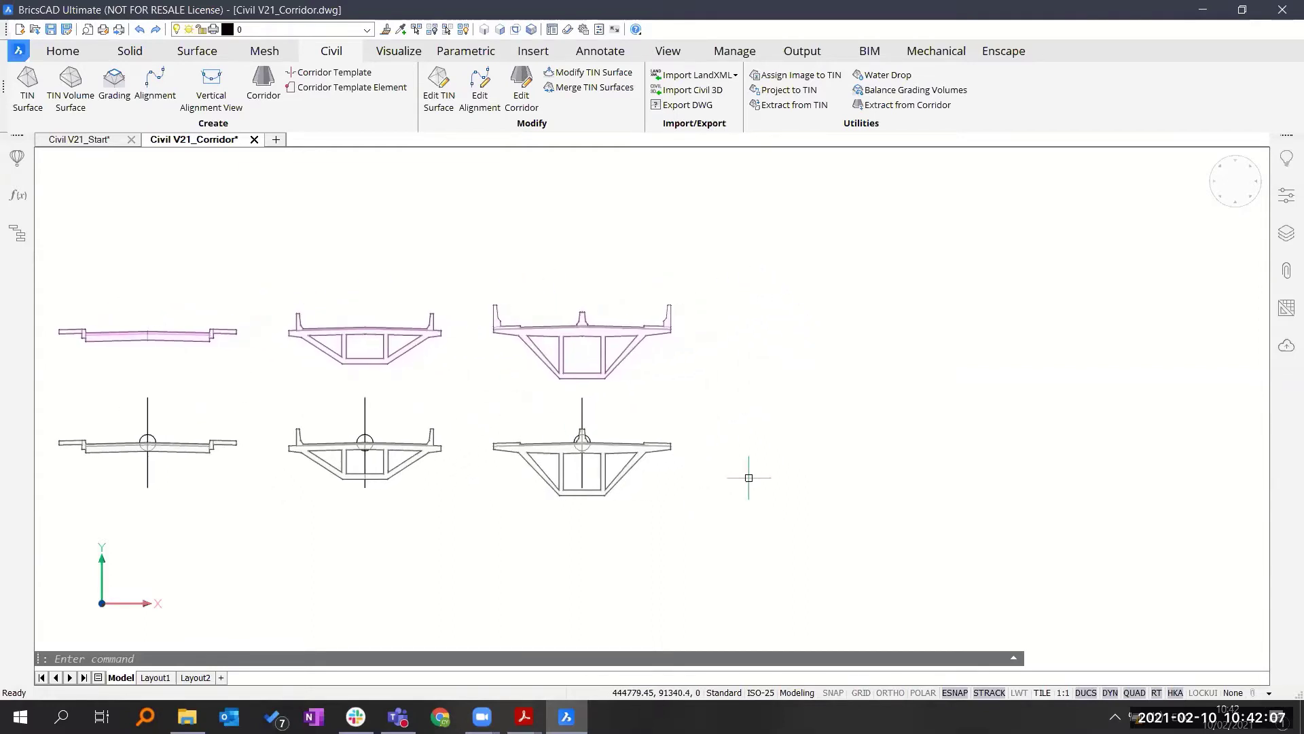
type("VPORT")
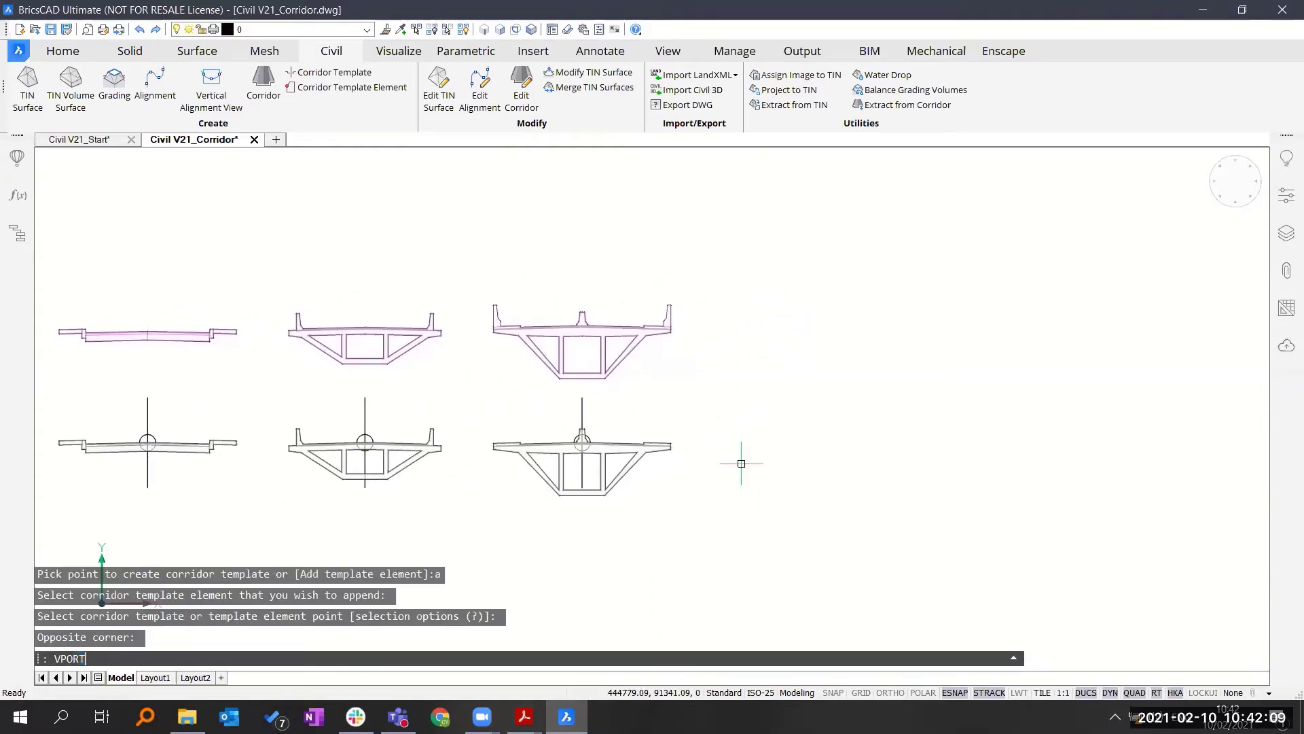
key("Return")
type("2")
key("Return")
type("v")
key("Return")
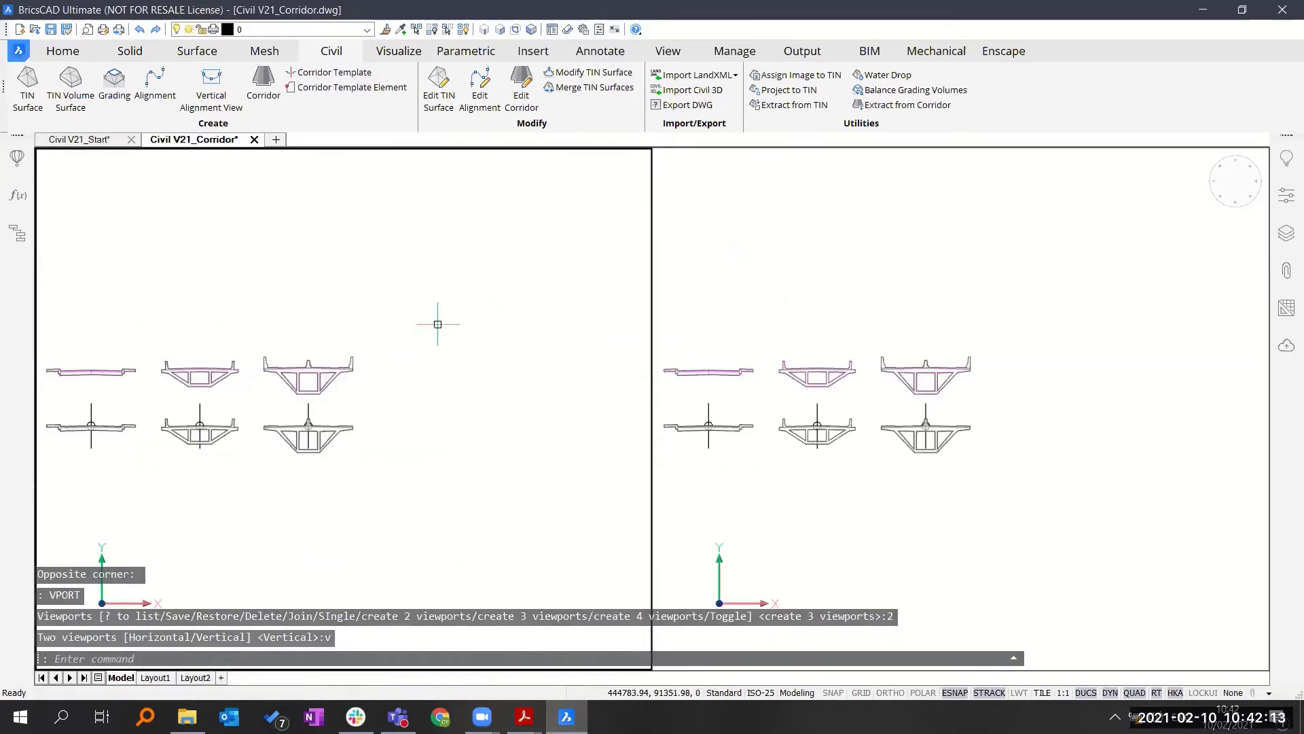
middle_click_drag(407, 315, 541, 277)
middle_click_drag(233, 352, 309, 366)
scroll(304, 341, "up", 2)
- Set the second viewport to an oblique 3D view of the TIN surface showing the 3D alignment across the terrain
left_click(792, 291)
scroll(815, 289, "down", 3)
scroll(847, 408, "down", 2)
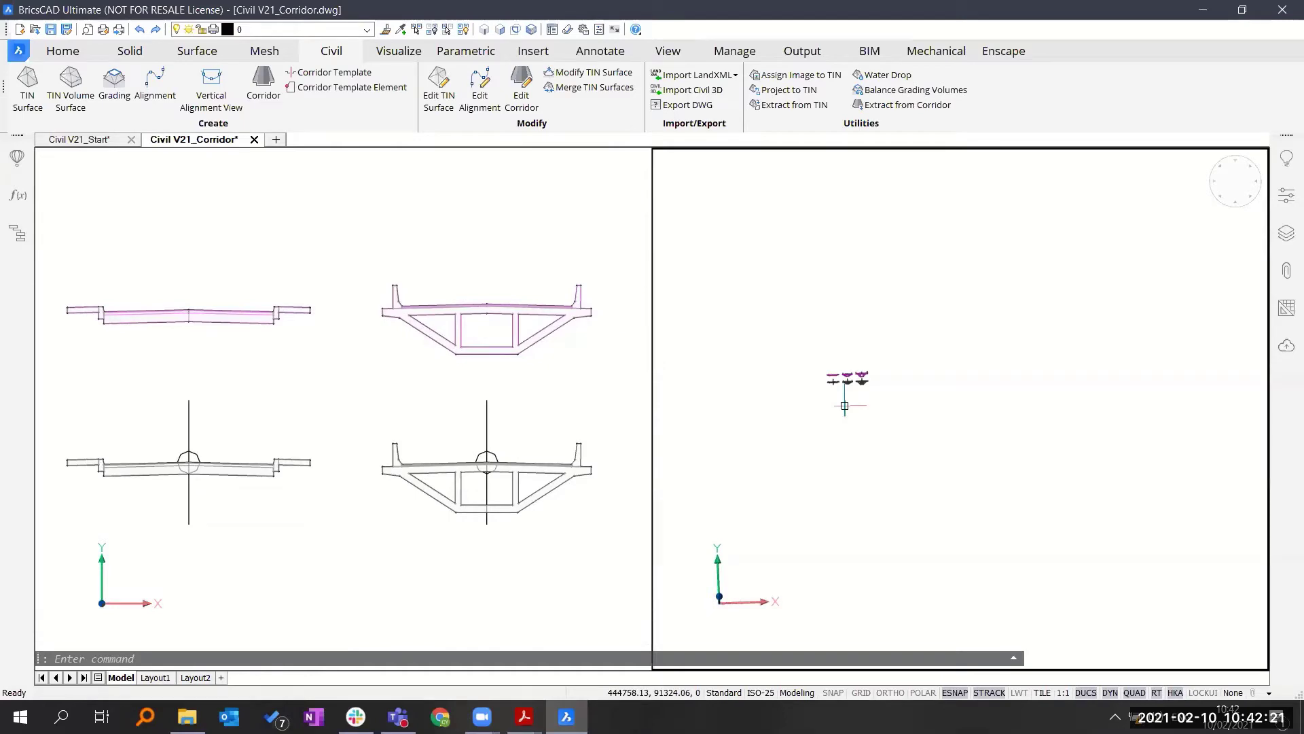
scroll(844, 406, "down", 3)
middle_click_drag(985, 436, 912, 380, "shift")
scroll(911, 379, "up", 5)
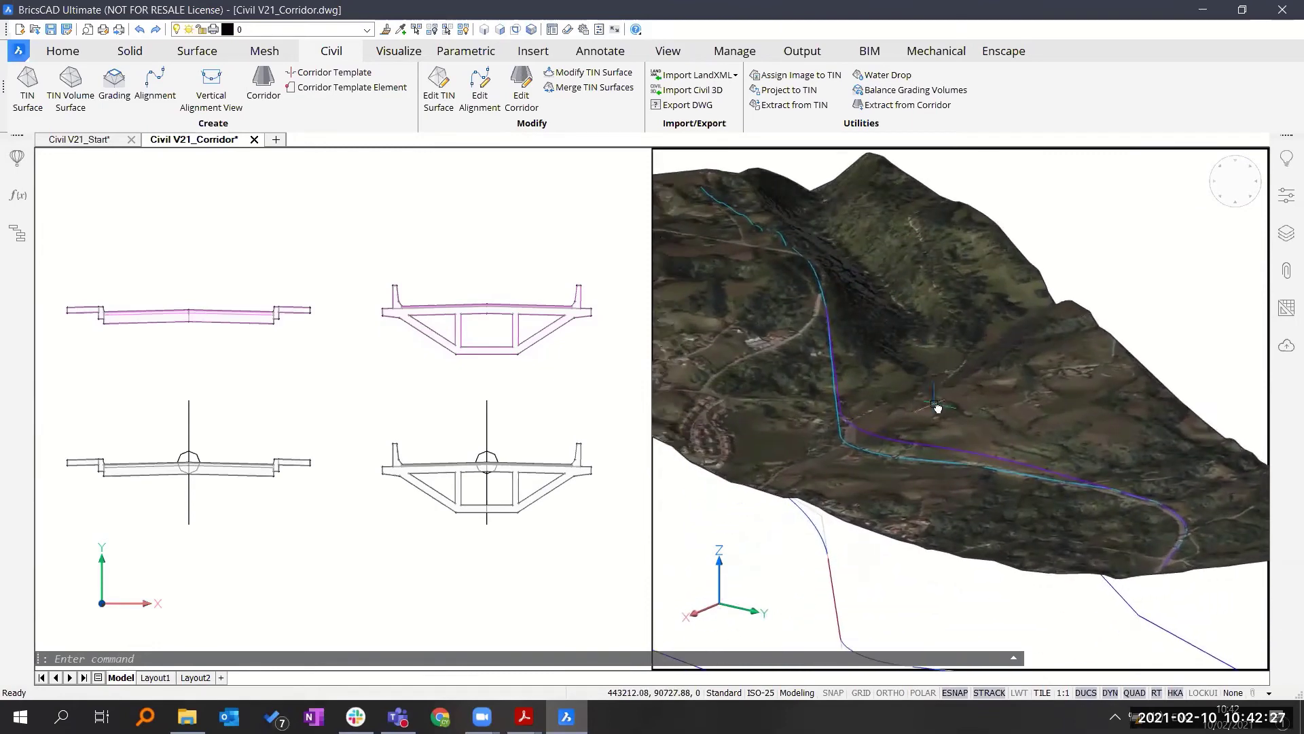
scroll(938, 406, "up", 4)
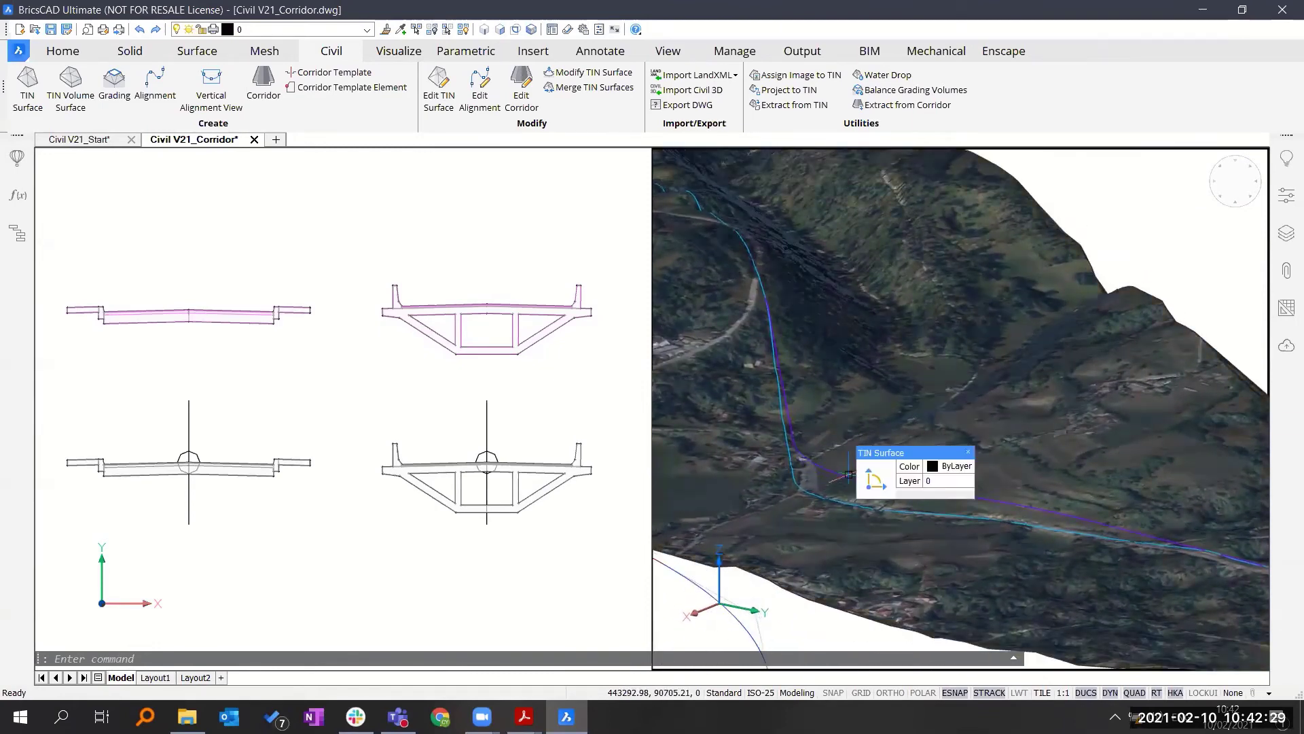
left_click(841, 473)
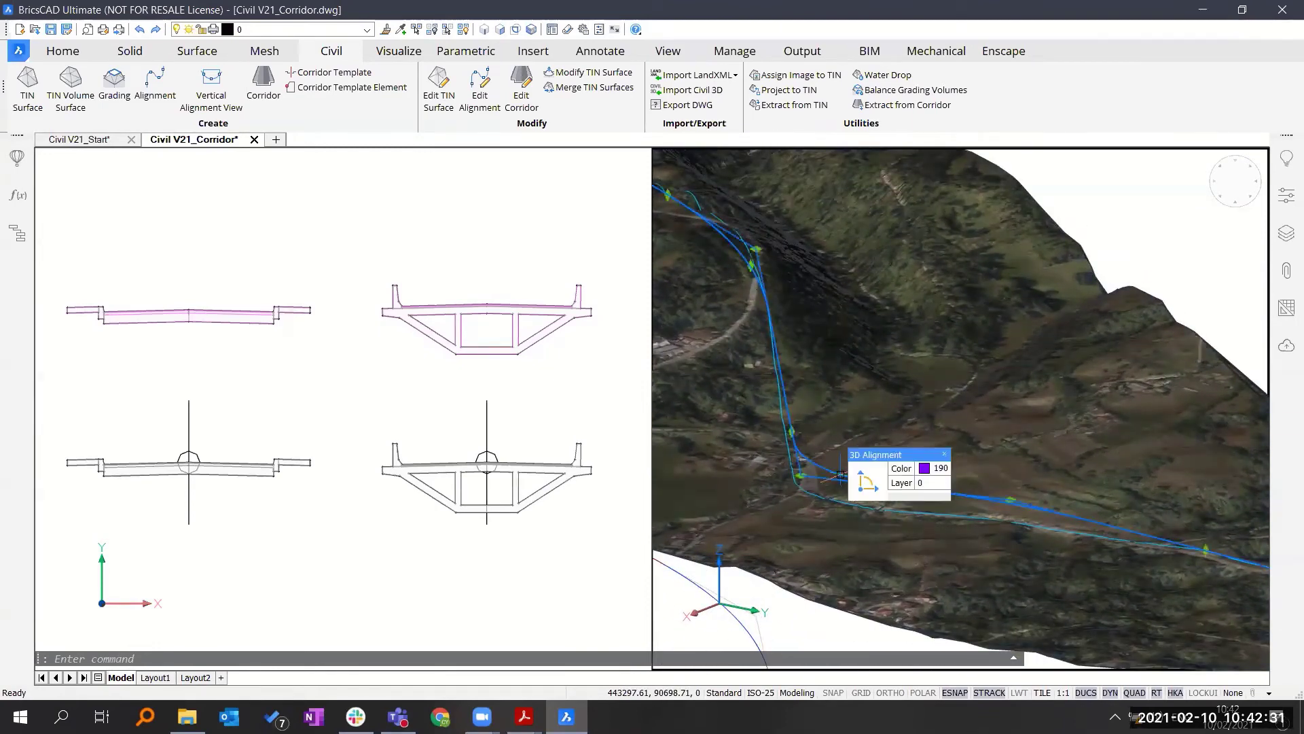
key("Escape")
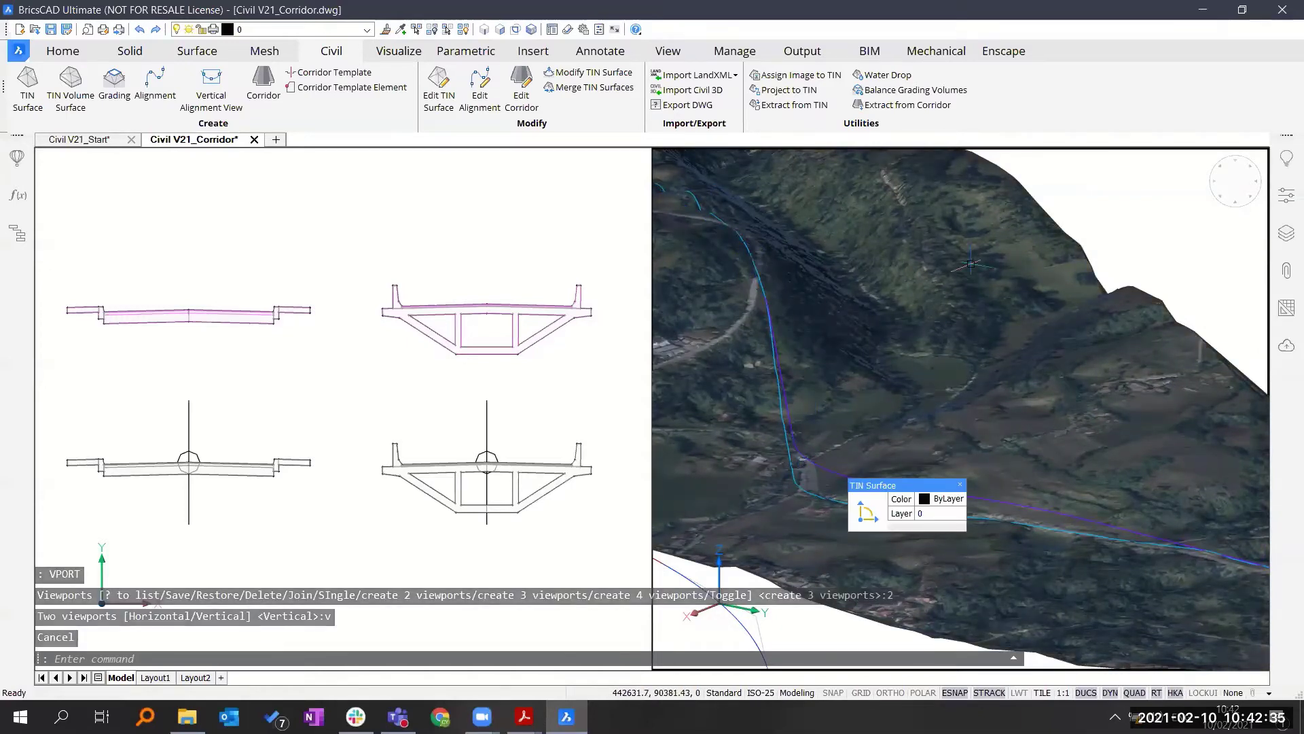
middle_click_drag(1146, 267, 1104, 270, "shift")
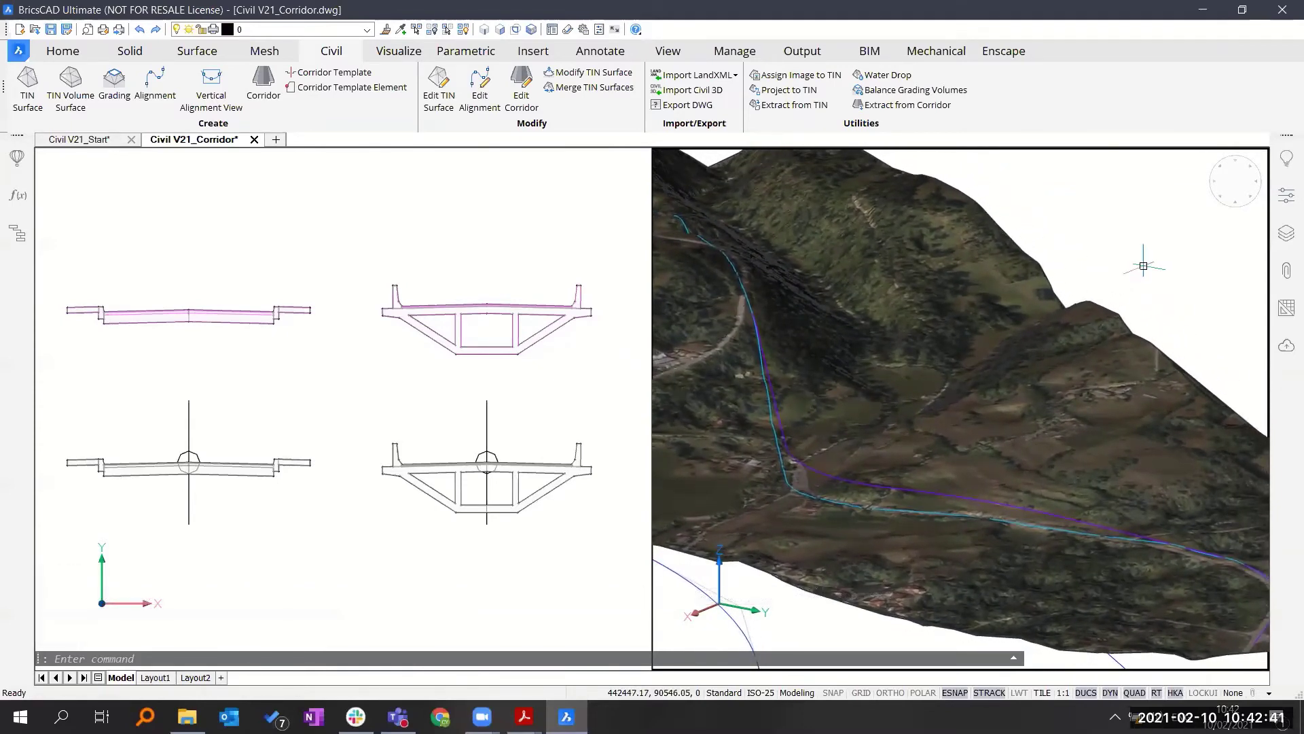
- Create a corridor along the 3D alignment with the road's corridor template, from the default start station to end station 600
left_click(264, 92)
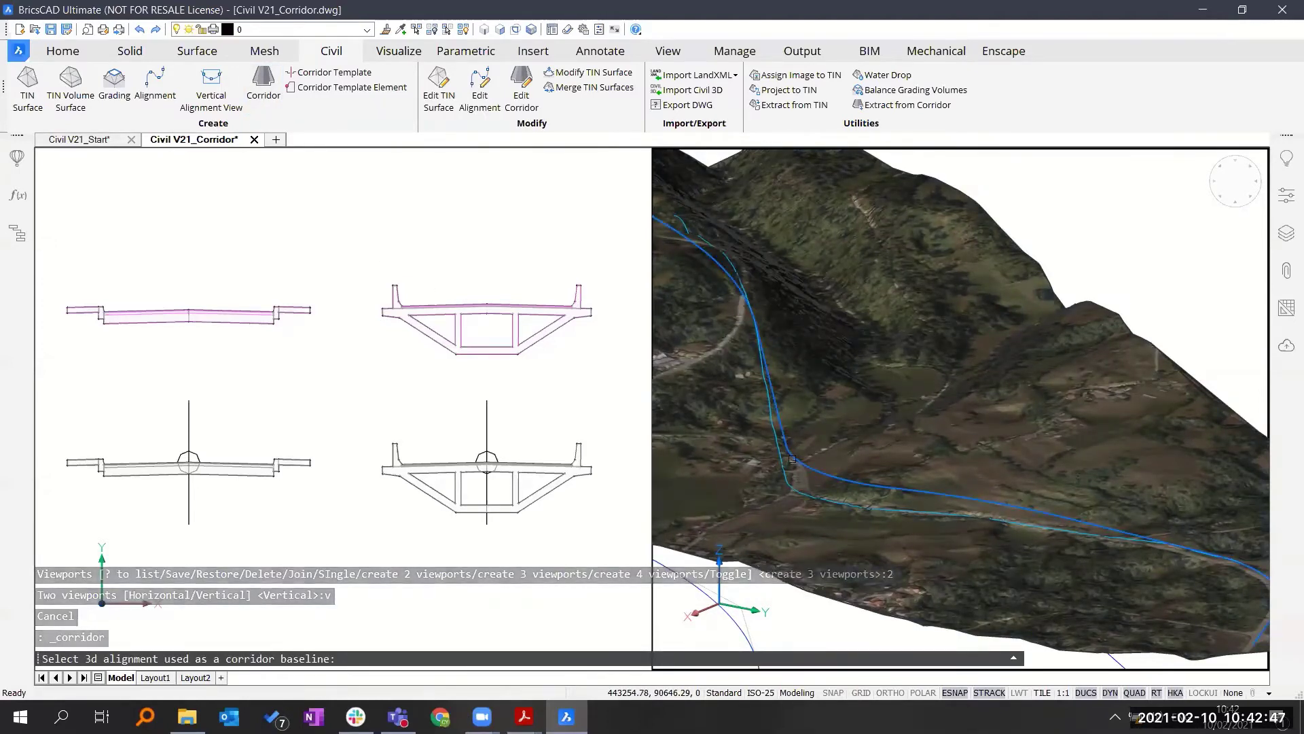
left_click(792, 458)
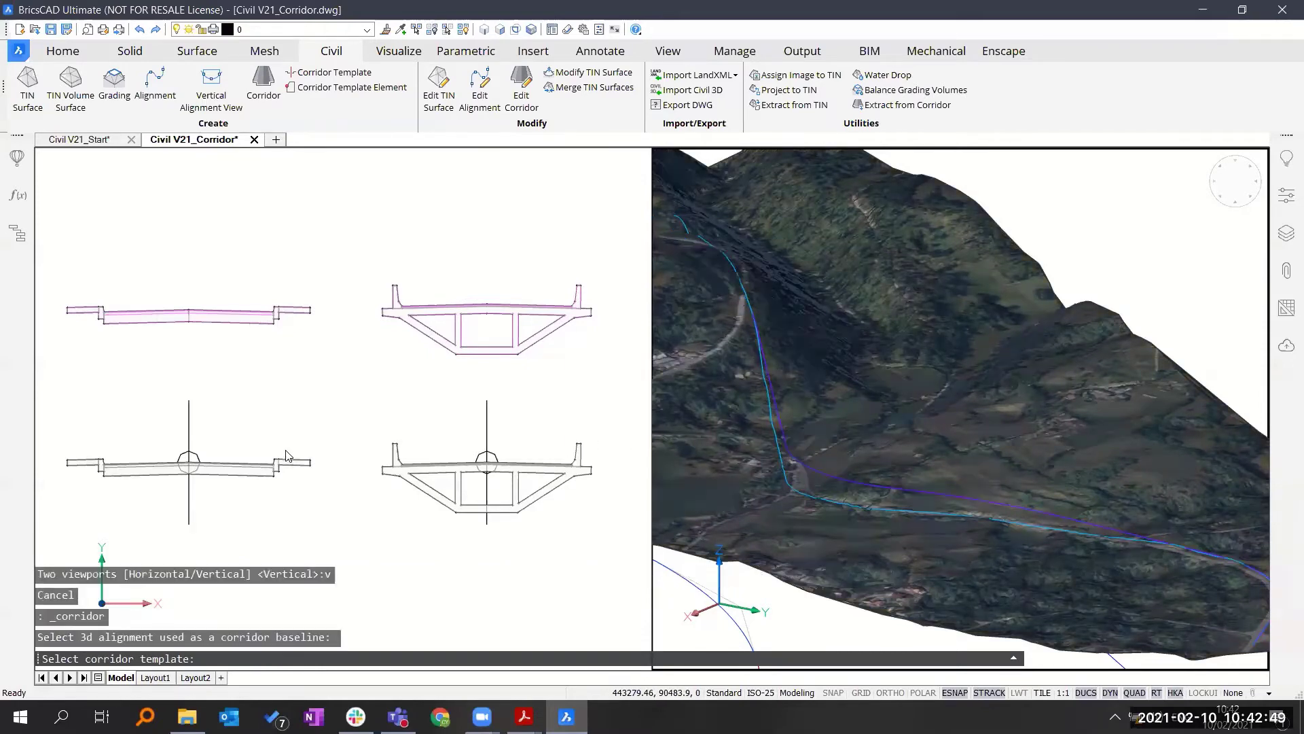
left_click(204, 422)
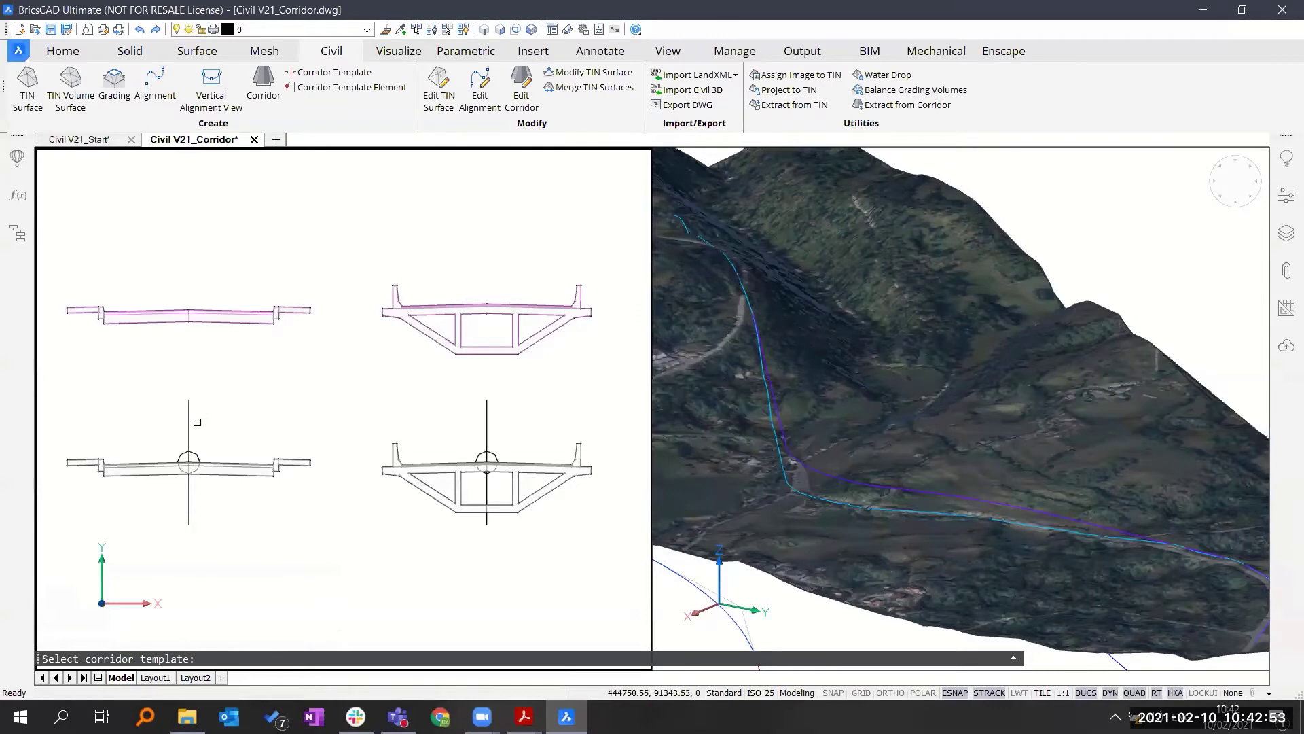
left_click(187, 428)
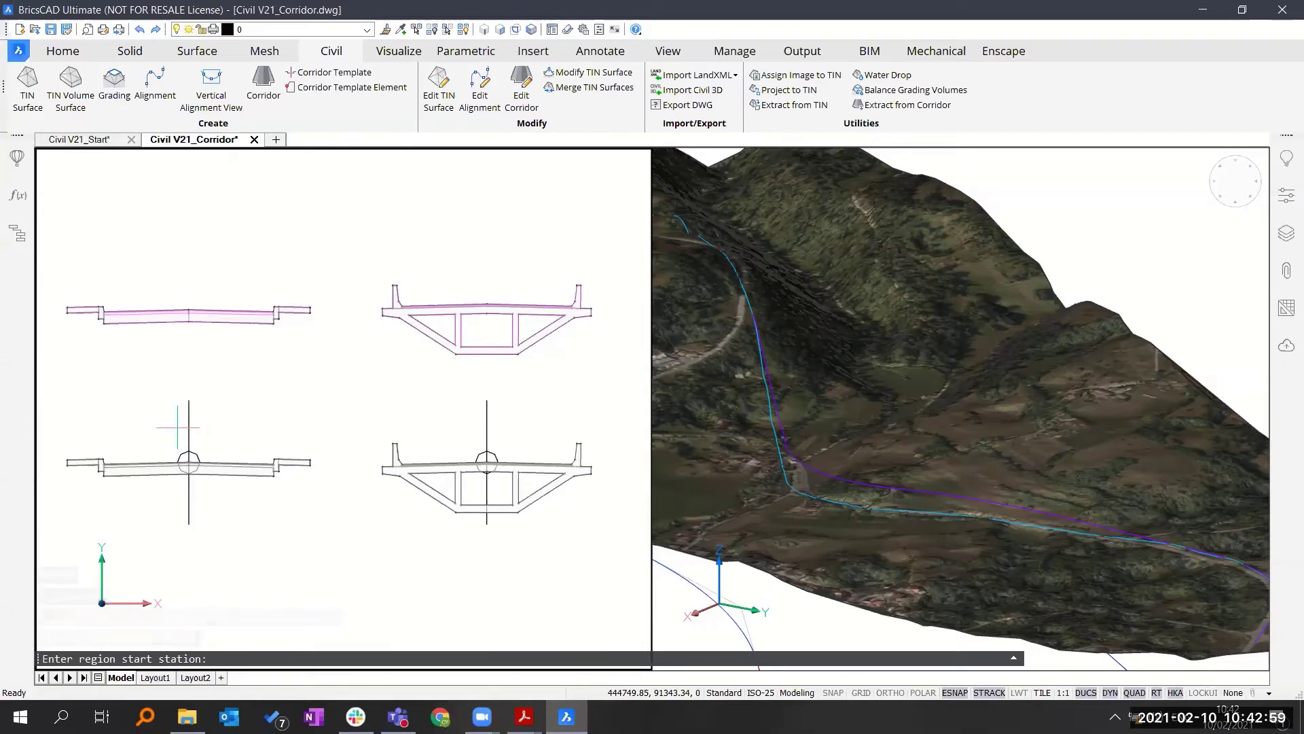
key("Return")
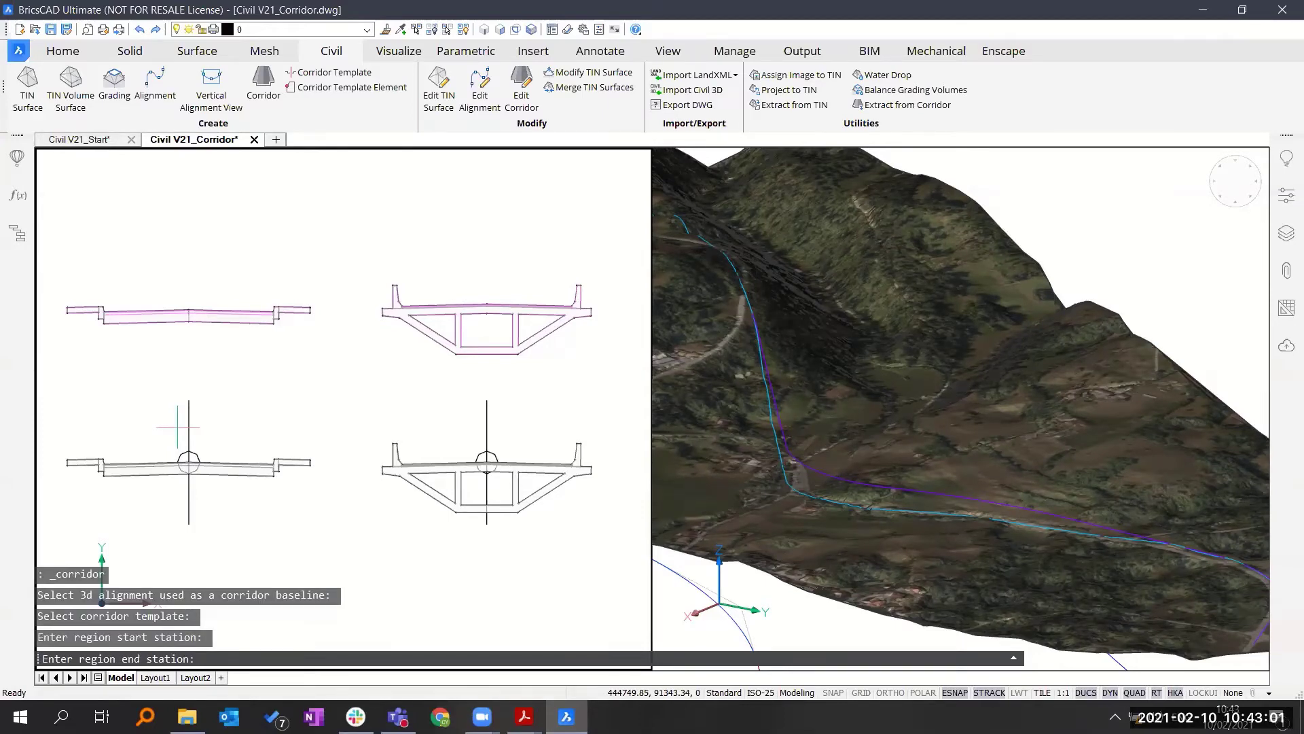
type("600")
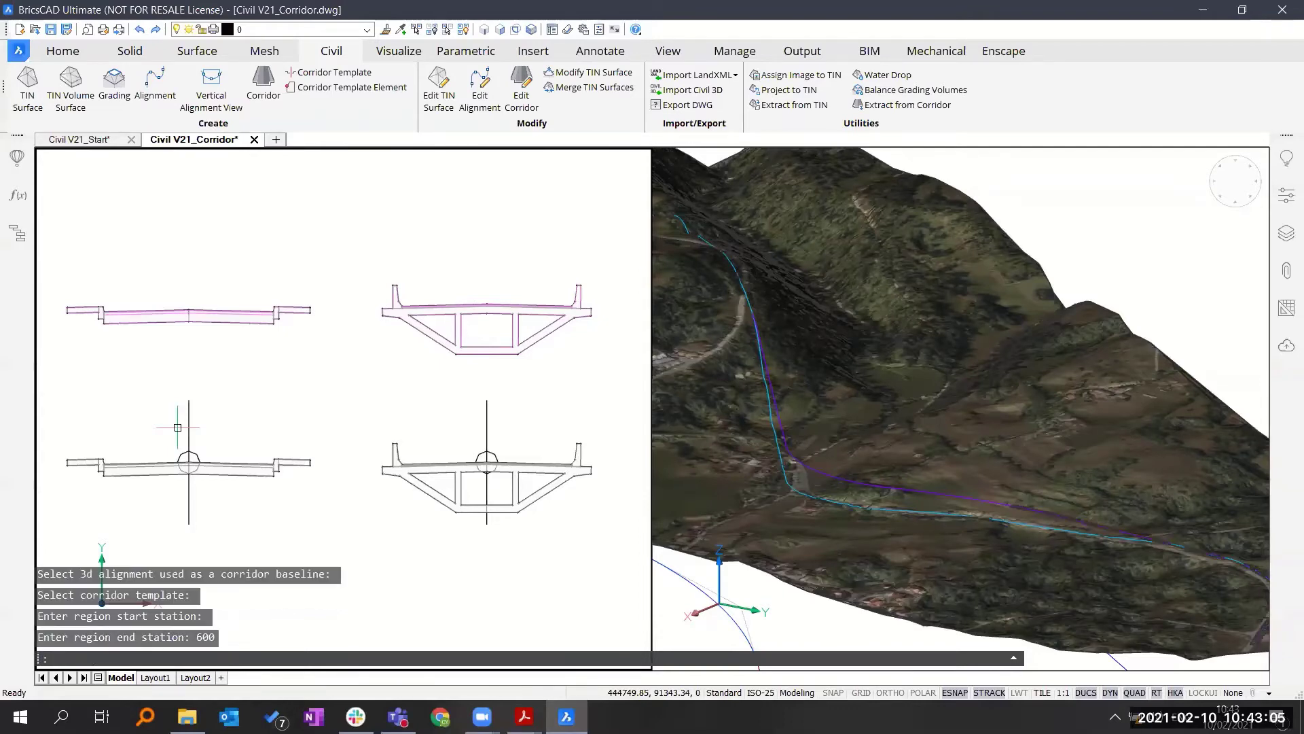
key("Return")
- Add a region to the corridor with the smaller bridge's corridor template, from station 600 to station 1300
left_click(1140, 248)
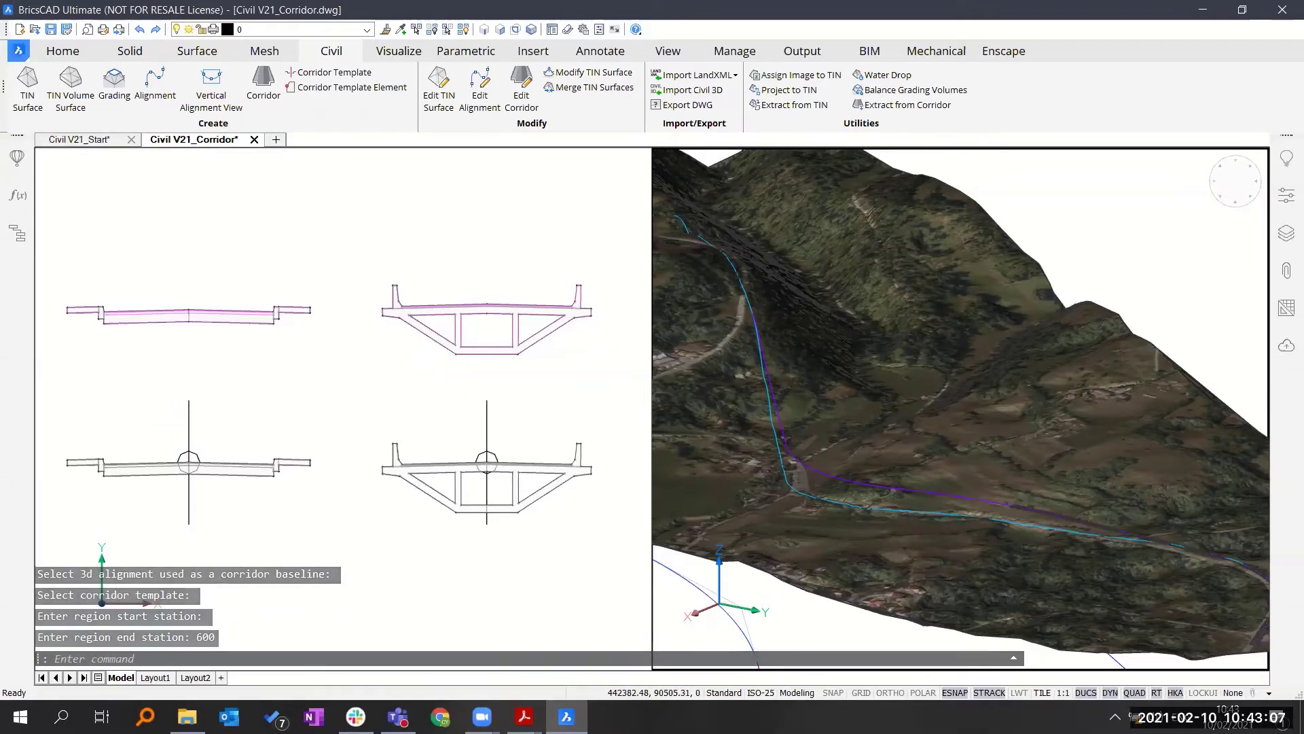
middle_click_drag(1139, 245, 1223, 292, "shift")
middle_click_drag(917, 375, 880, 301)
scroll(926, 408, "up", 8)
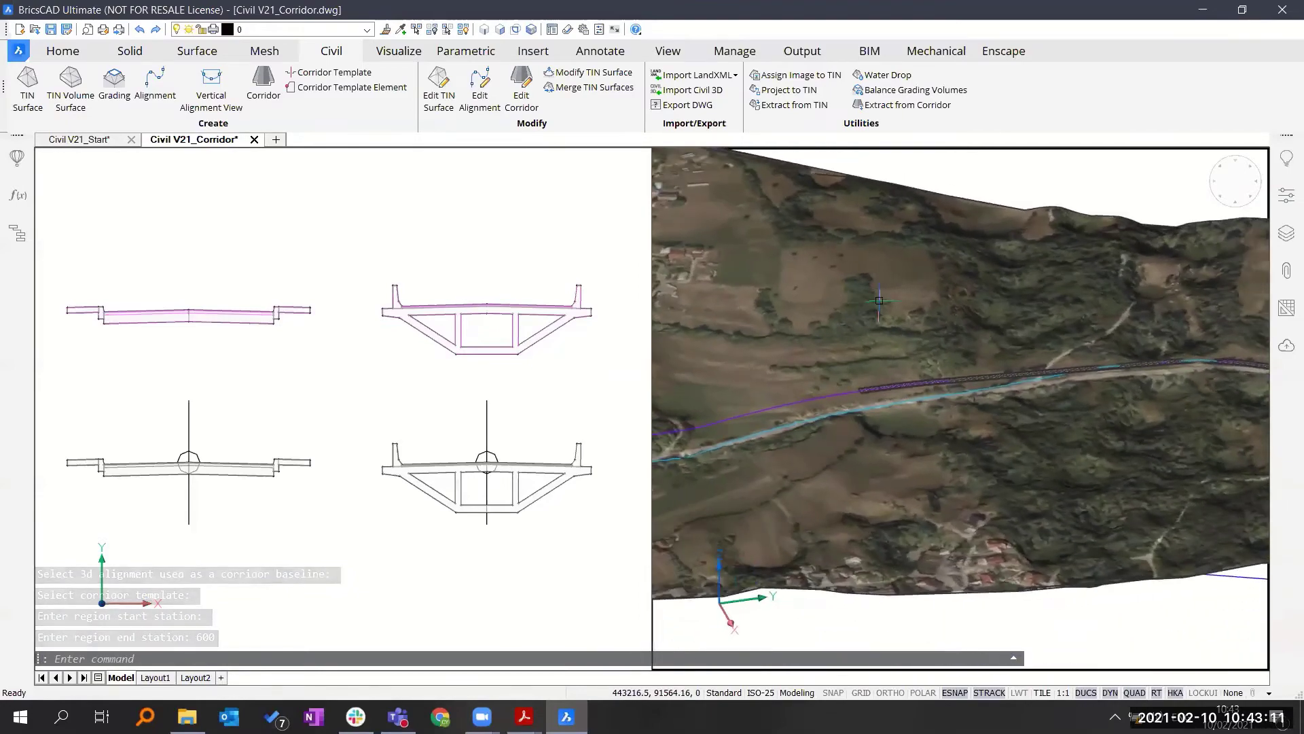
scroll(844, 408, "up", 5)
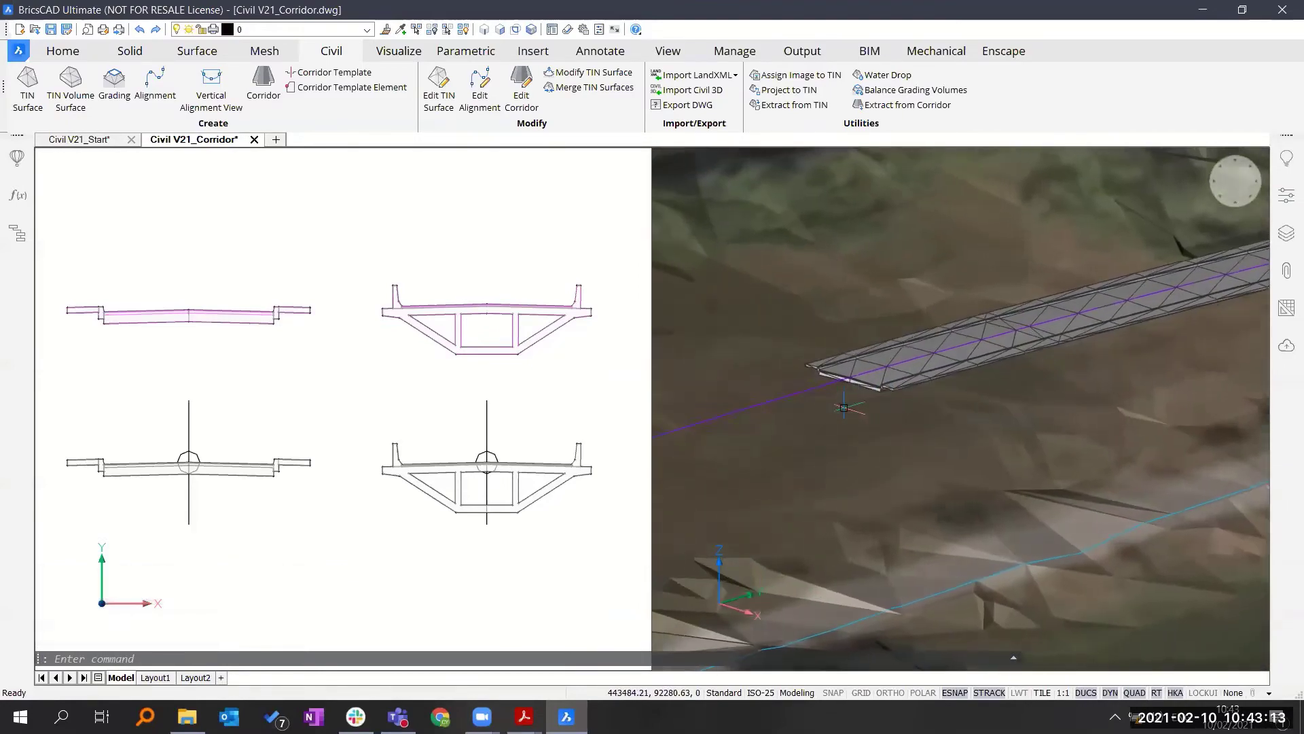
mouse_move(1044, 338)
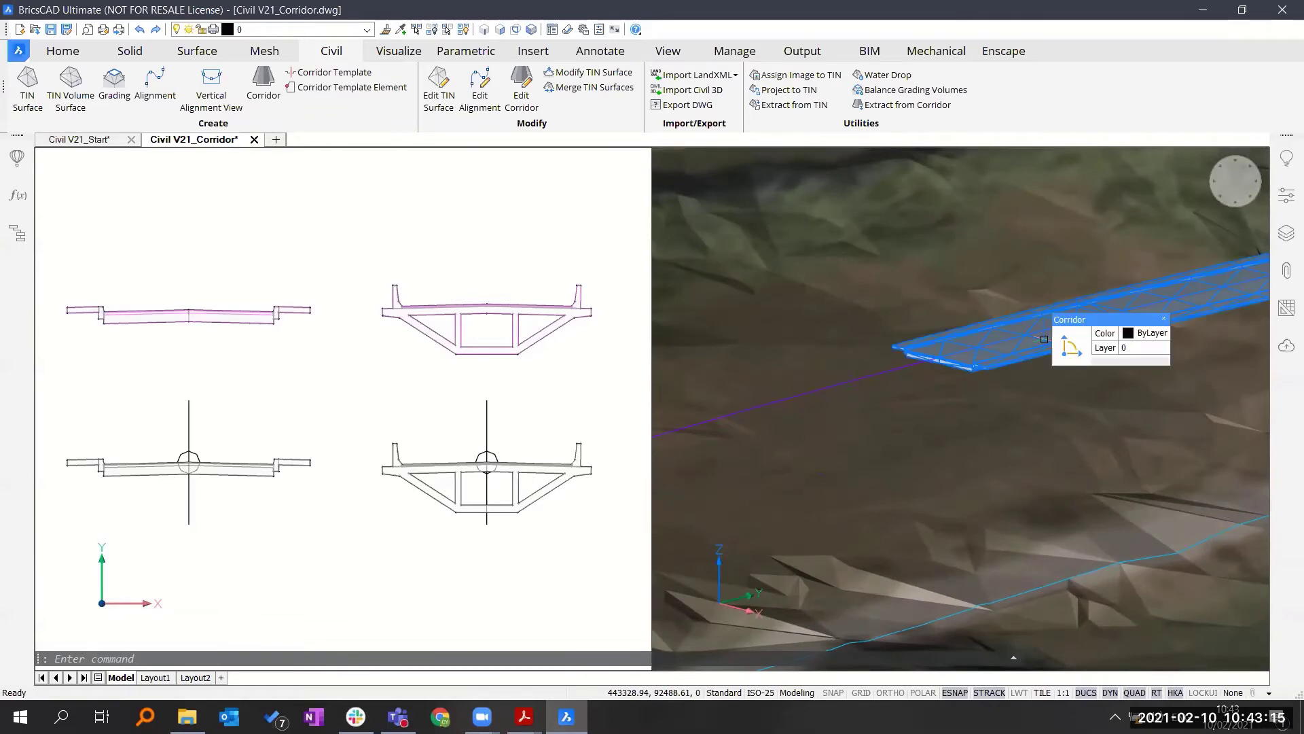
scroll(986, 373, "up", 3)
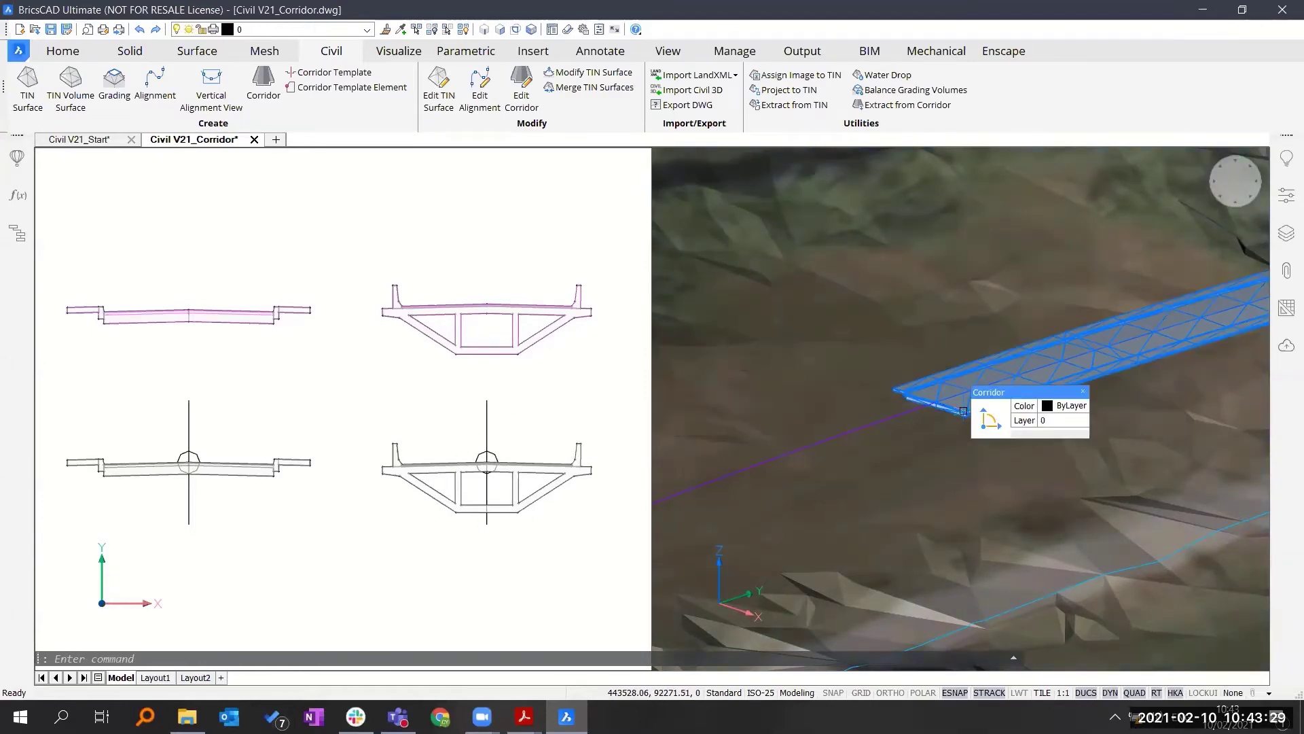
mouse_move(981, 418)
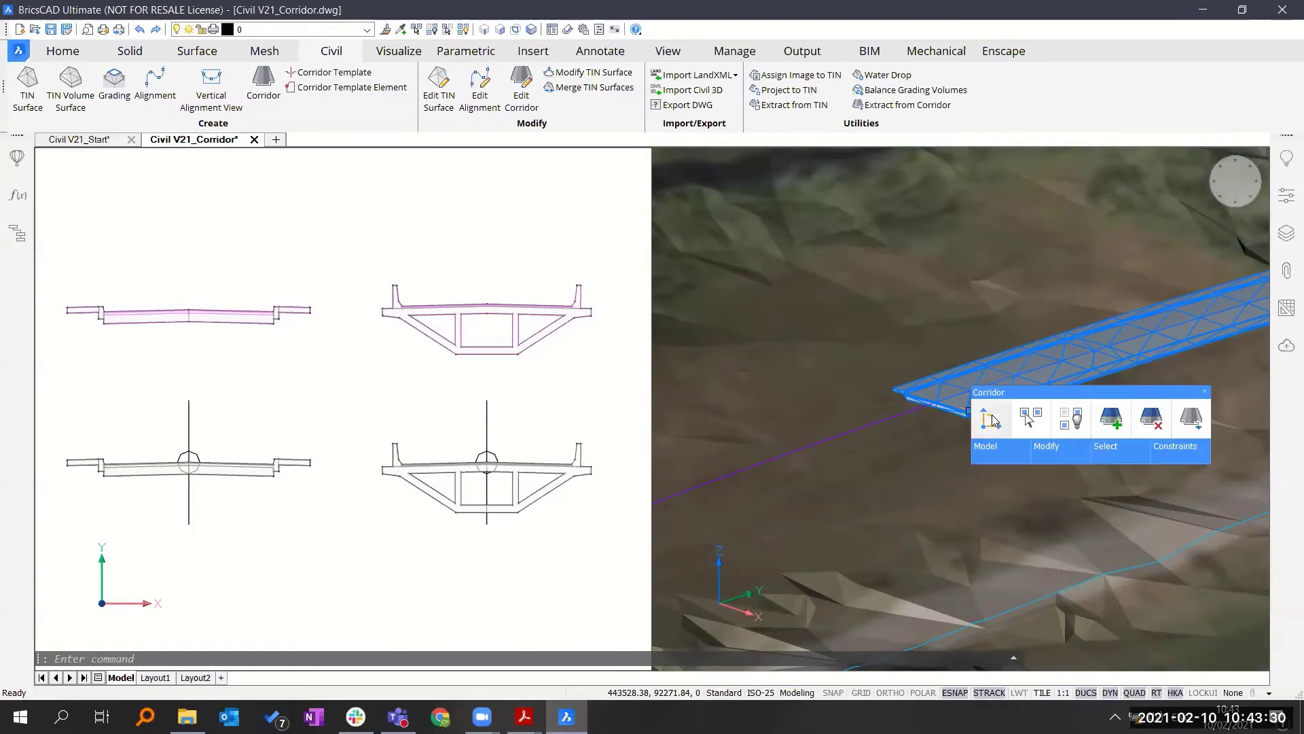
left_click(1108, 423)
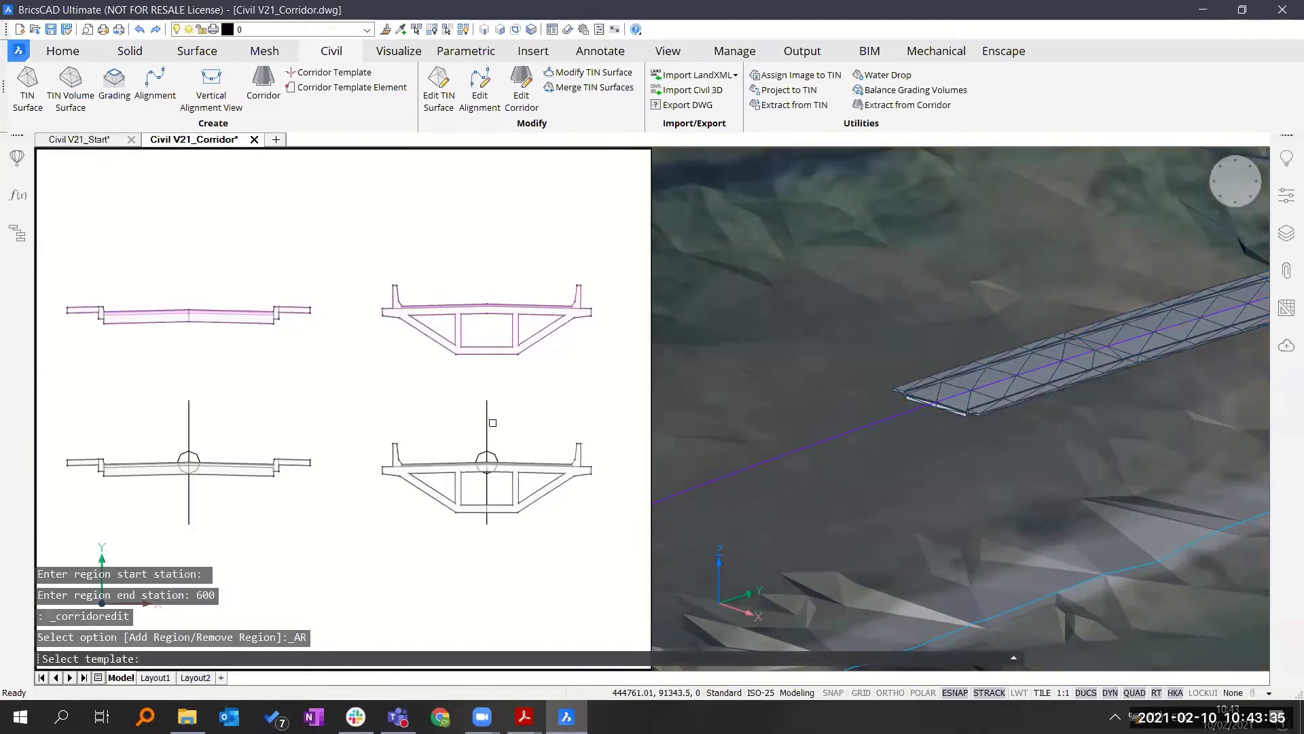
left_click(486, 422)
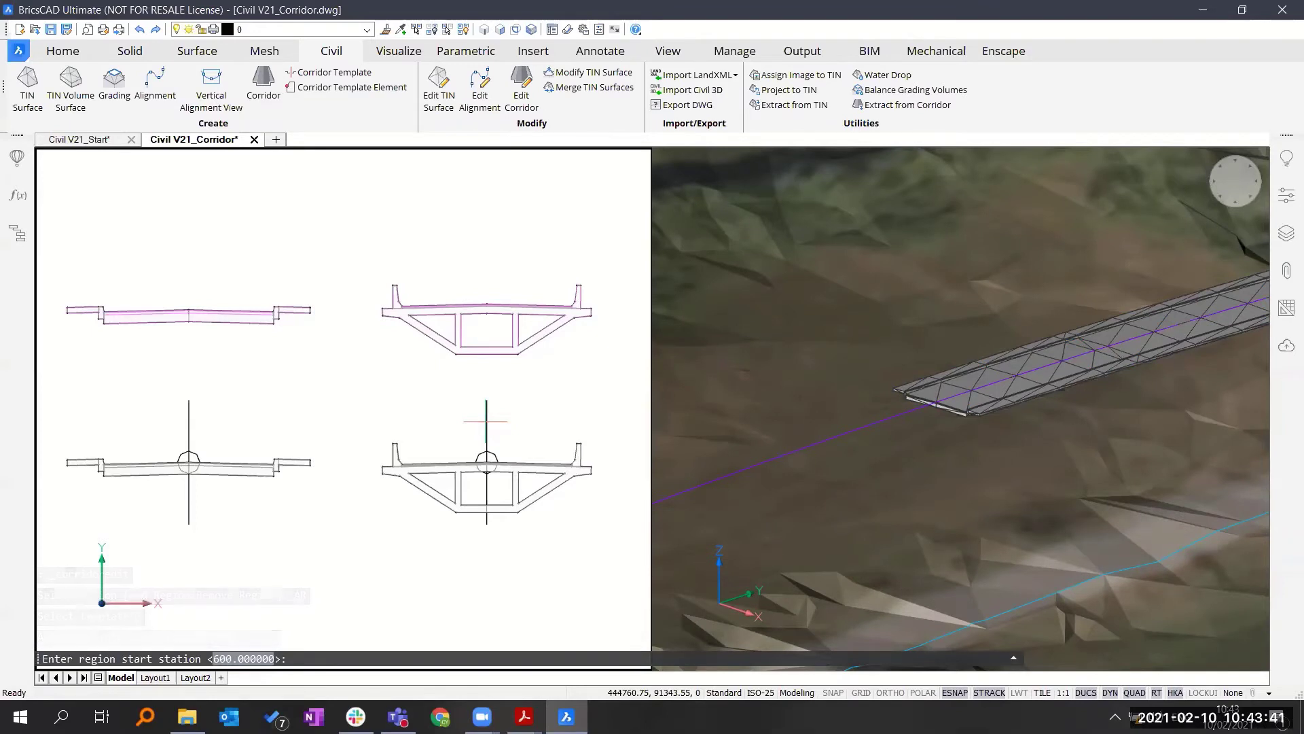
key("Return")
type("1300")
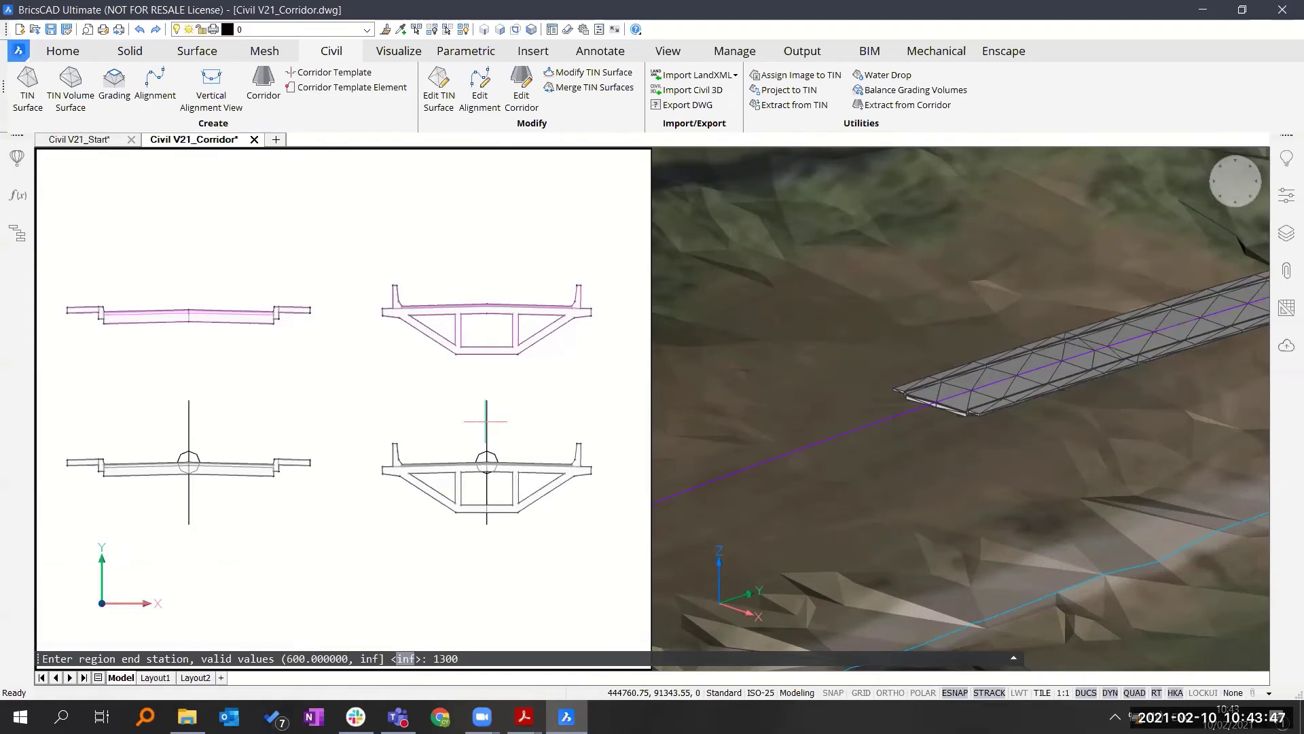
key("Return")
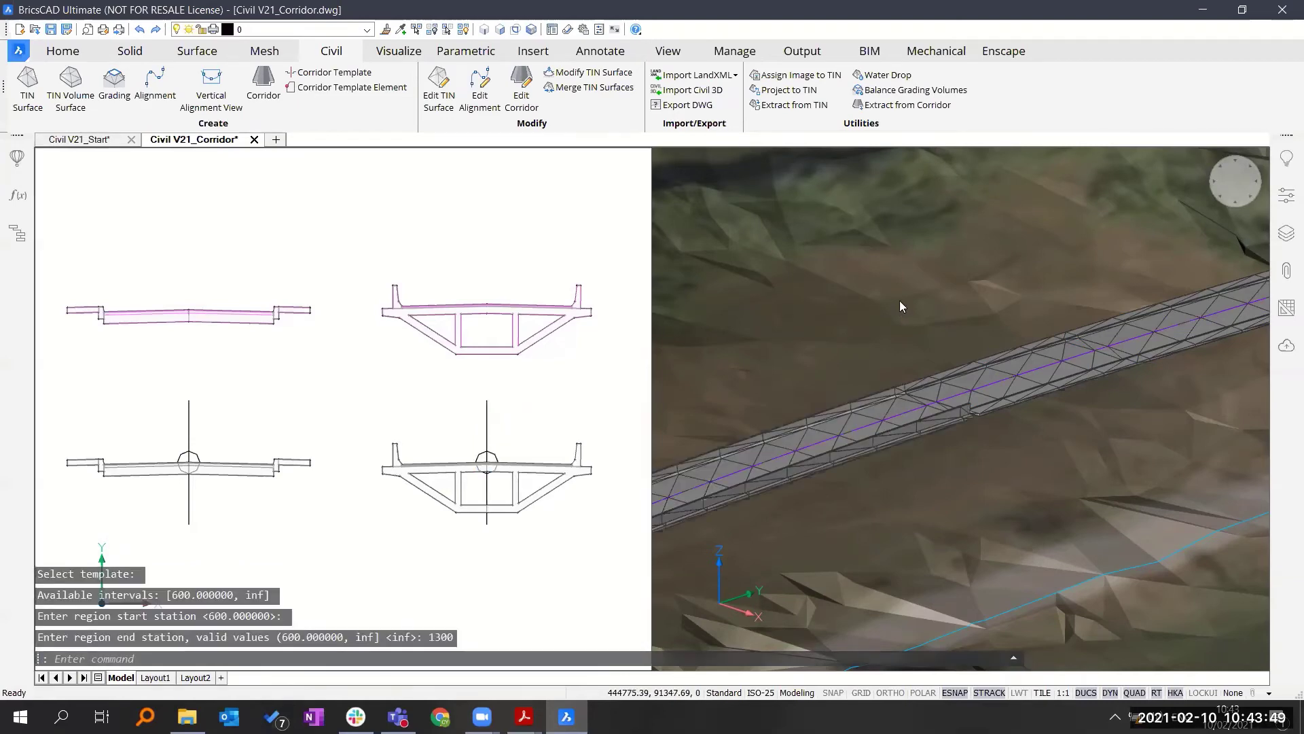
- Examine the transition from road to bridge and the corridor's course over the terrain up to its far end
middle_click_drag(974, 413, 1018, 416, "shift")
scroll(1019, 416, "up", 6)
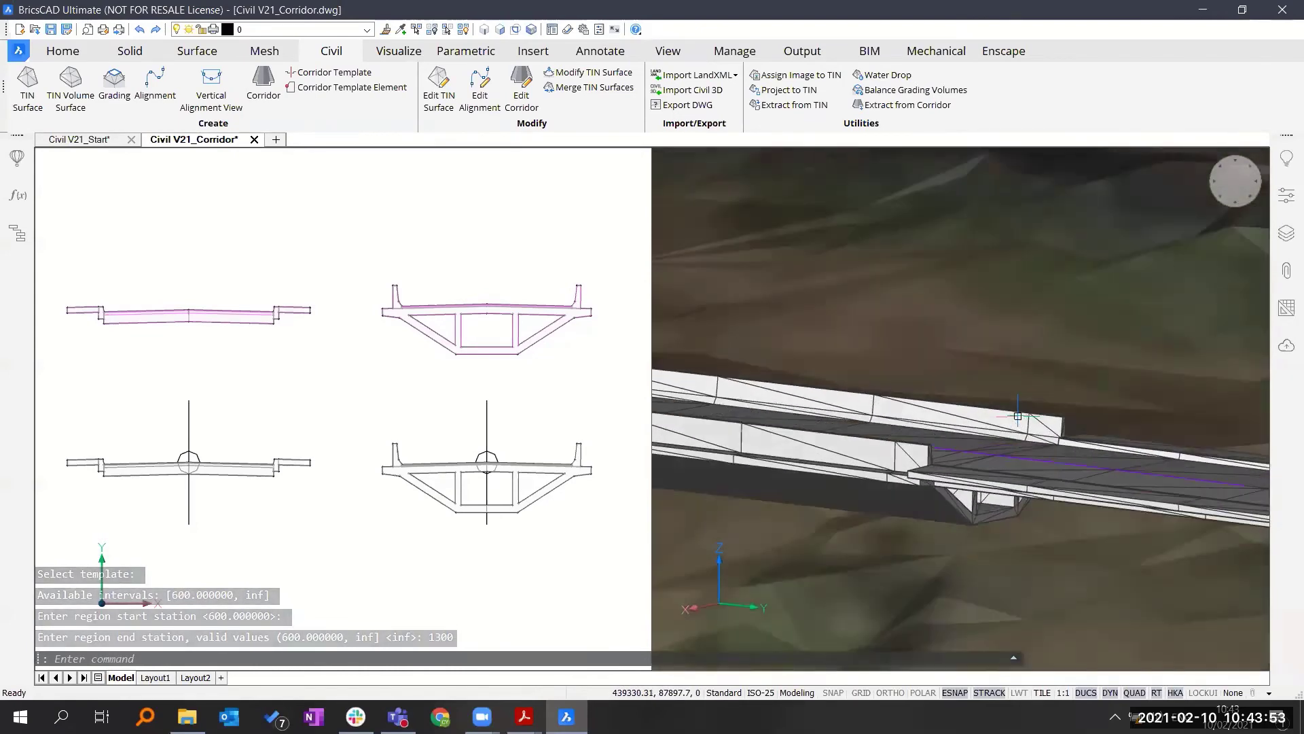
scroll(960, 466, "down", 8)
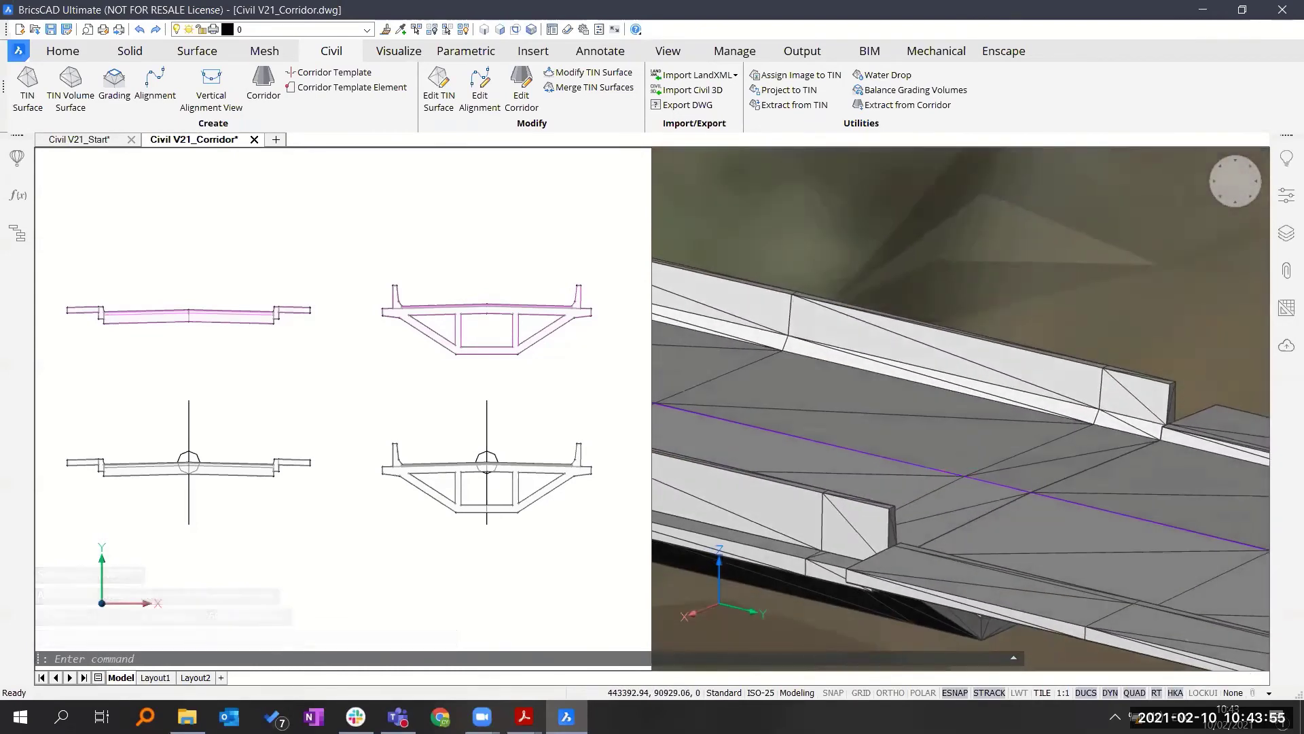
scroll(961, 464, "down", 8)
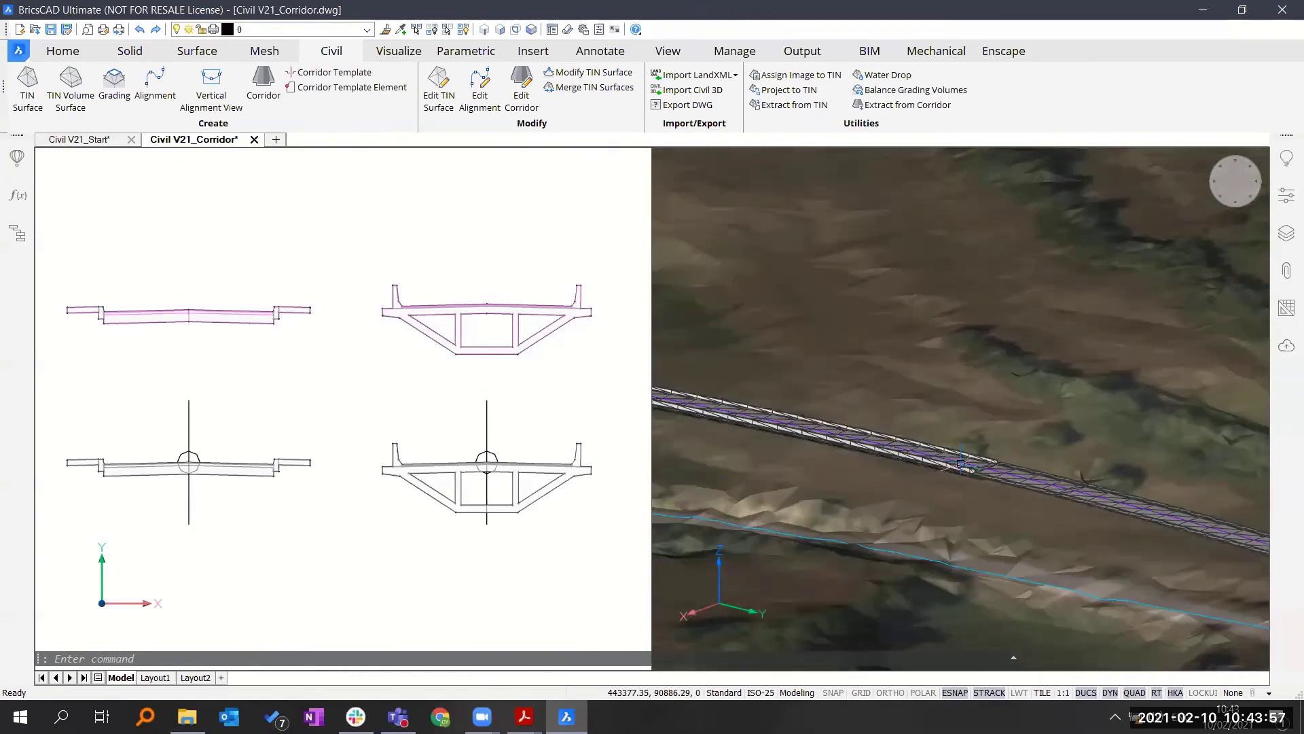
scroll(960, 464, "down", 6)
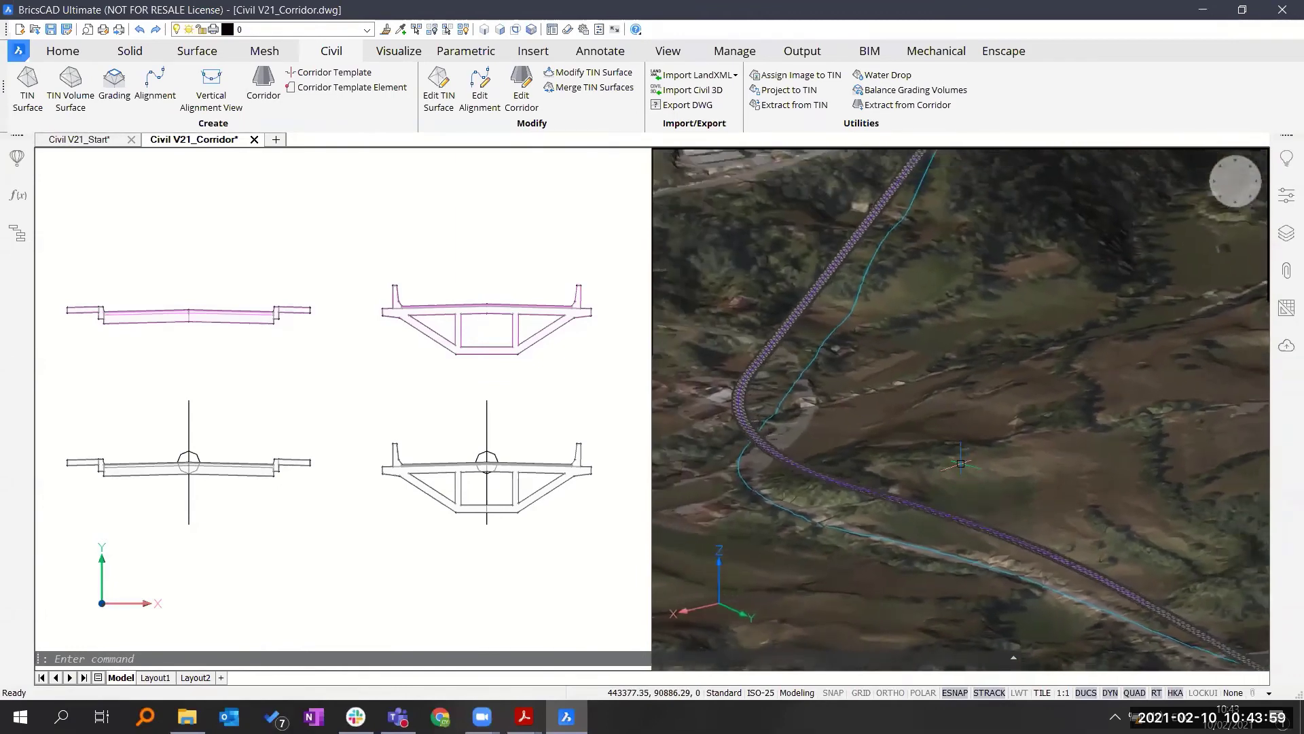
scroll(873, 150, "up", 3)
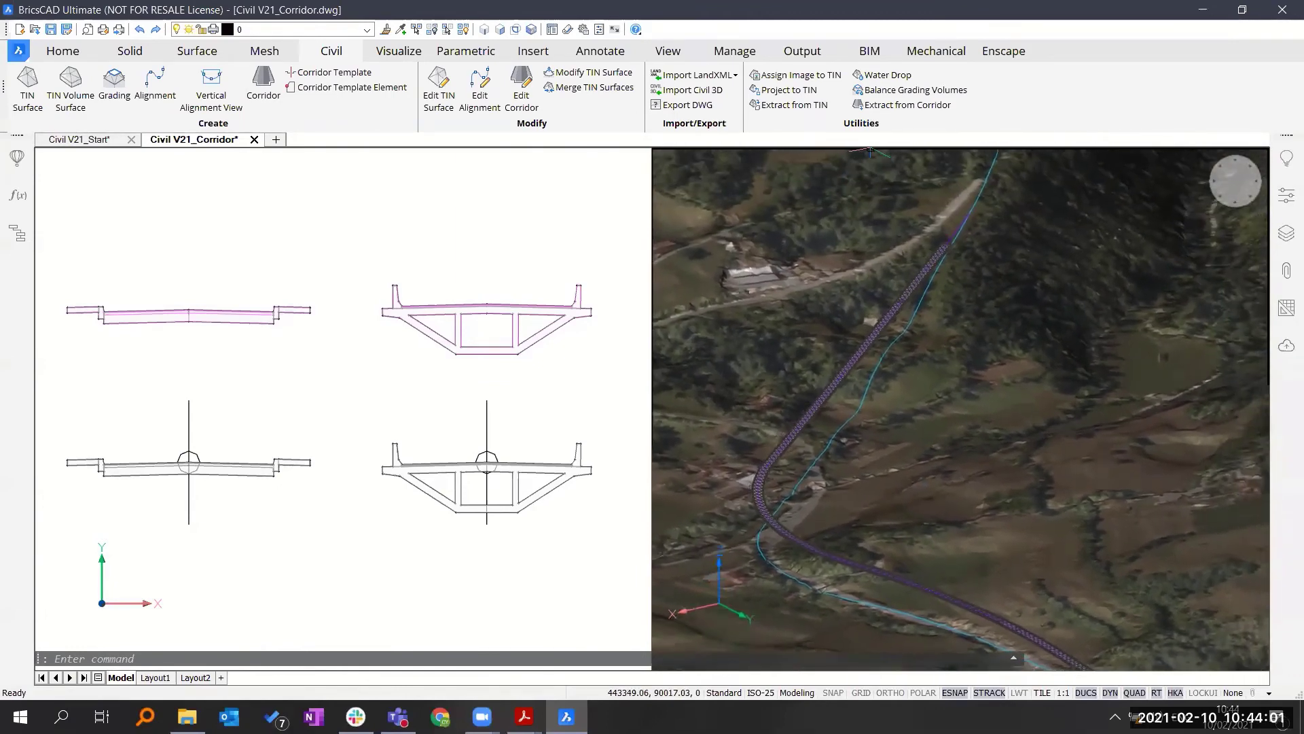
mouse_move(950, 244)
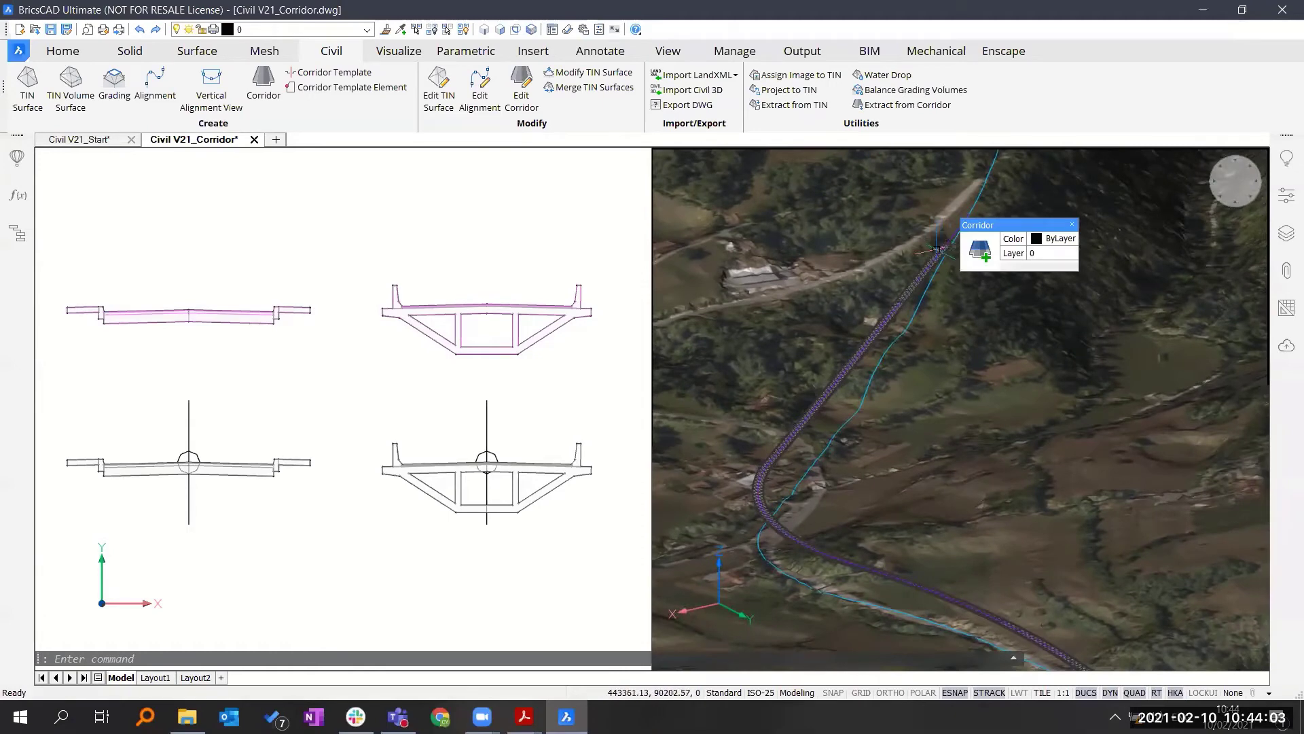
middle_click_drag(944, 238, 944, 266, "shift")
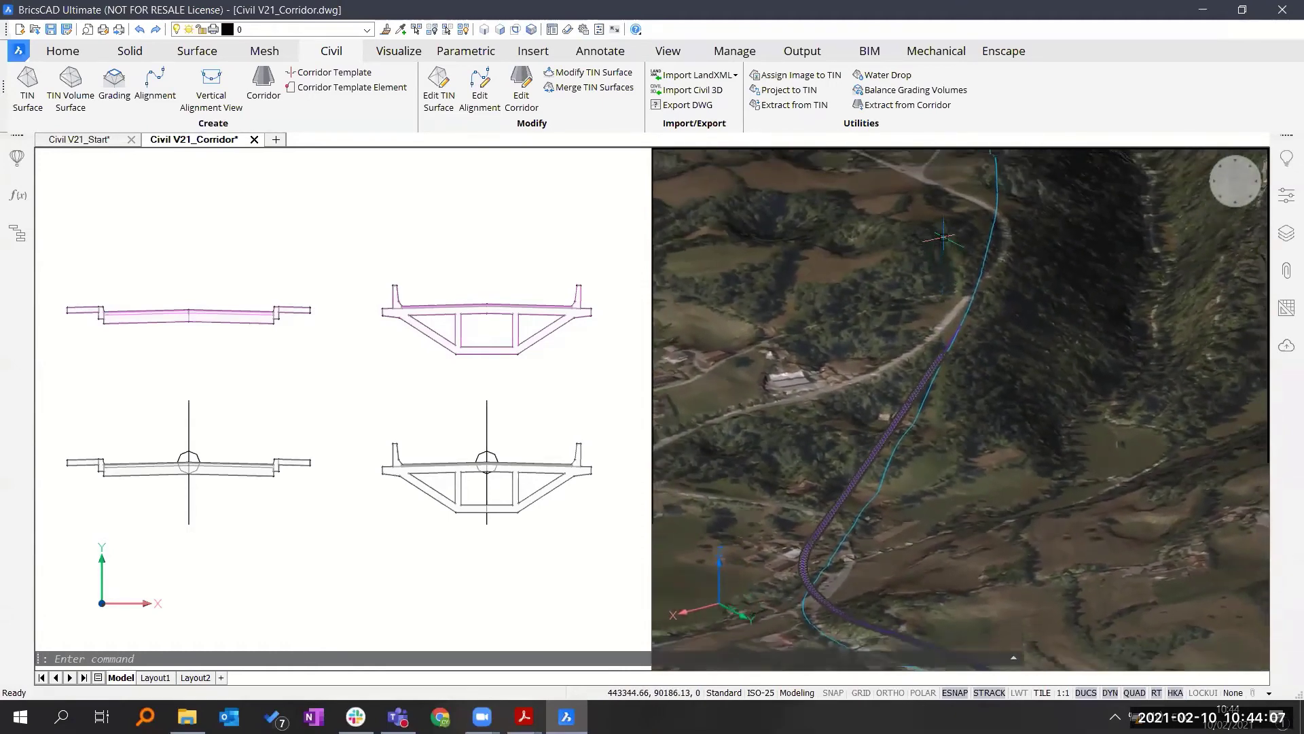
middle_click_drag(974, 173, 953, 245, "shift")
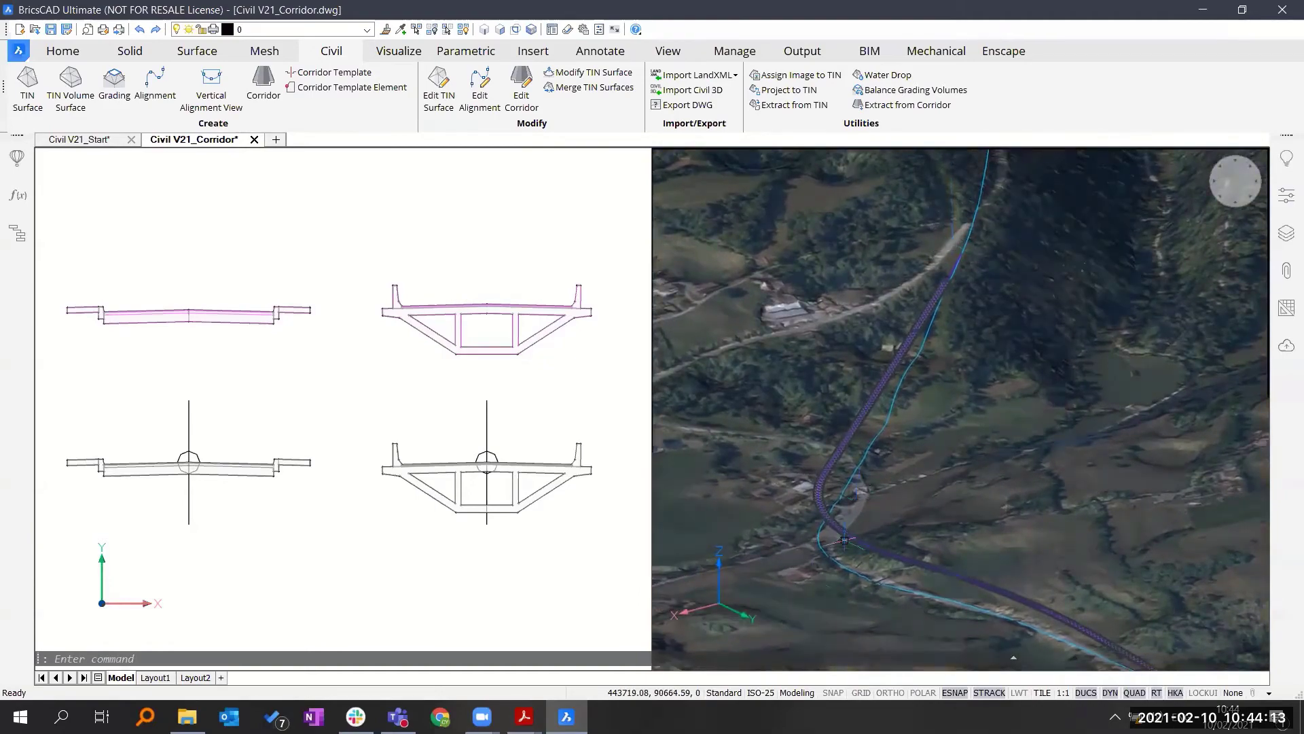
- Add a region to the corridor with the road's corridor template, from start station 1300 to the default end station
scroll(819, 513, "up", 3)
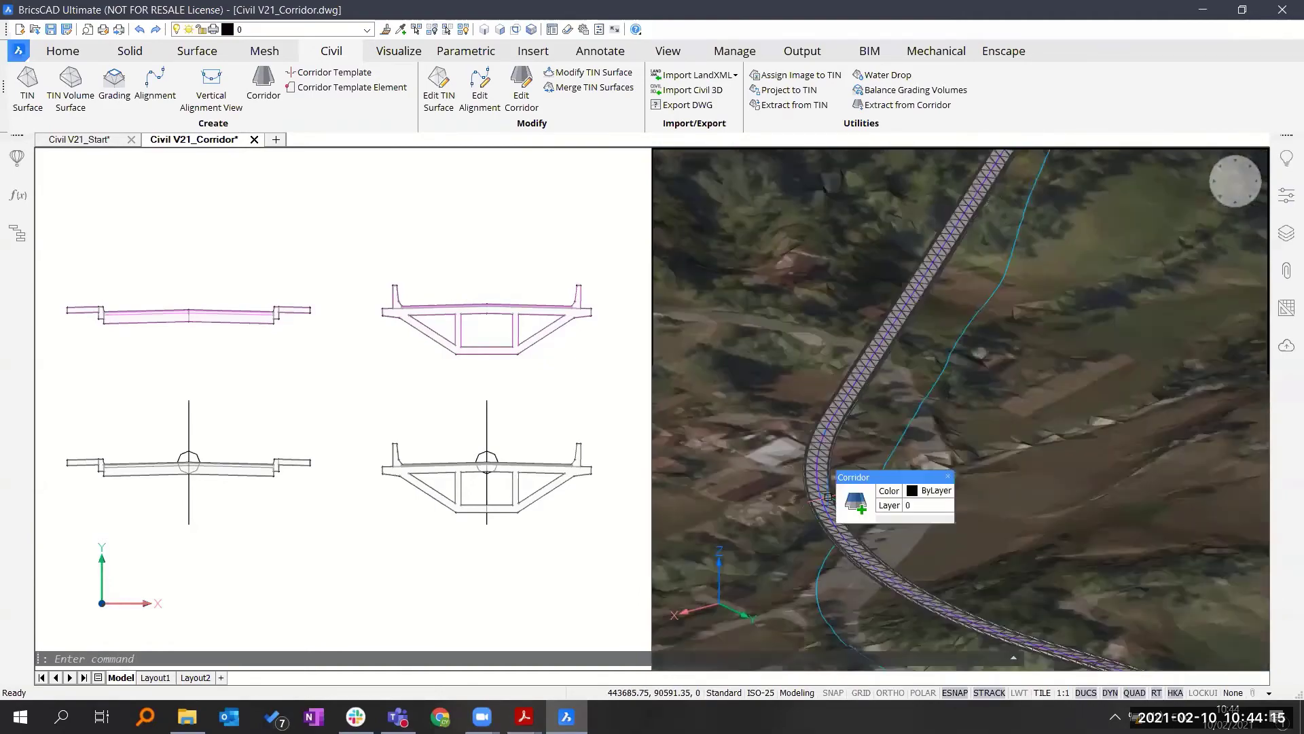
left_click(851, 506)
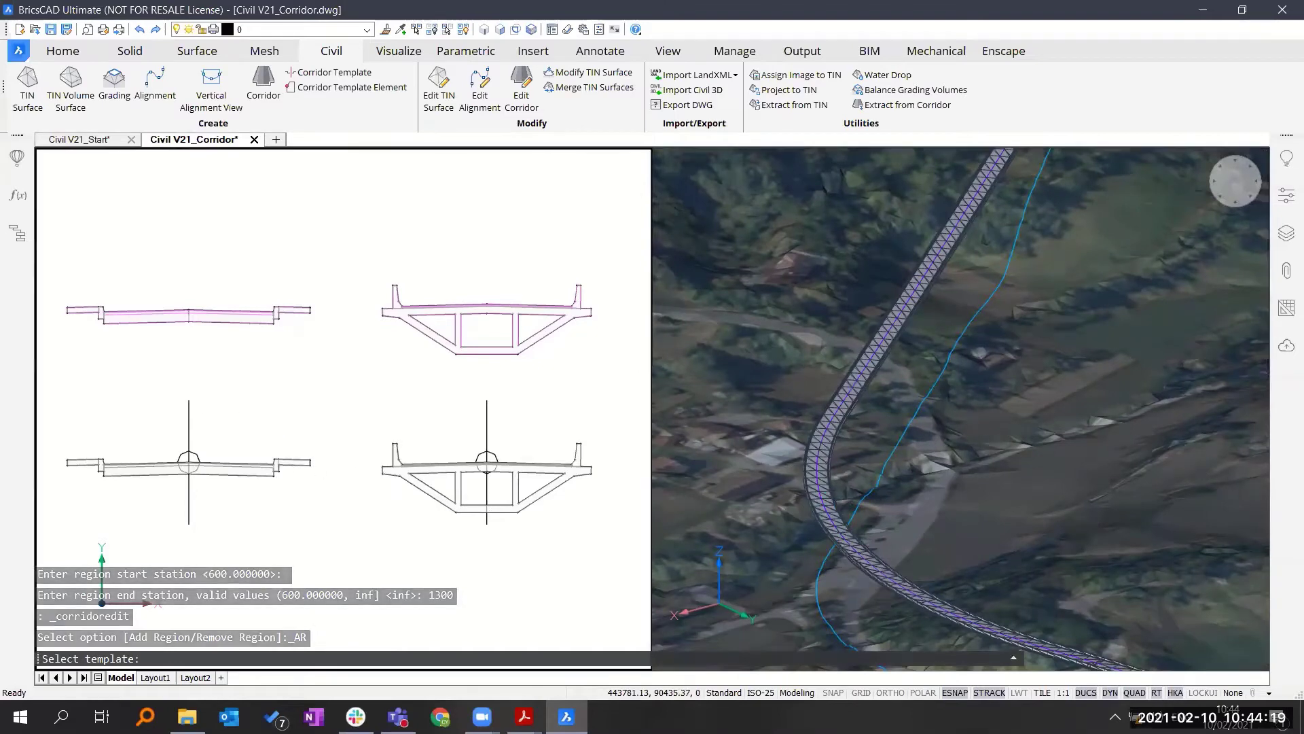
left_click(190, 426)
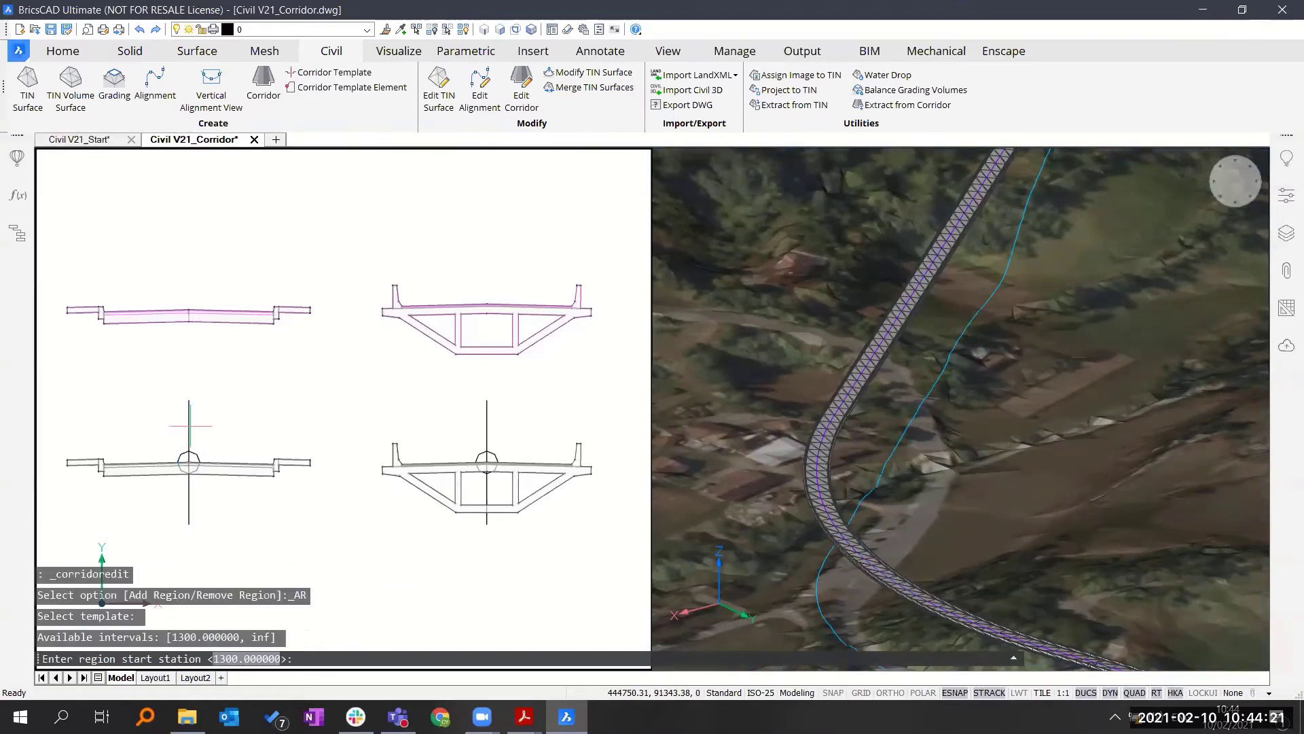
key("Return")
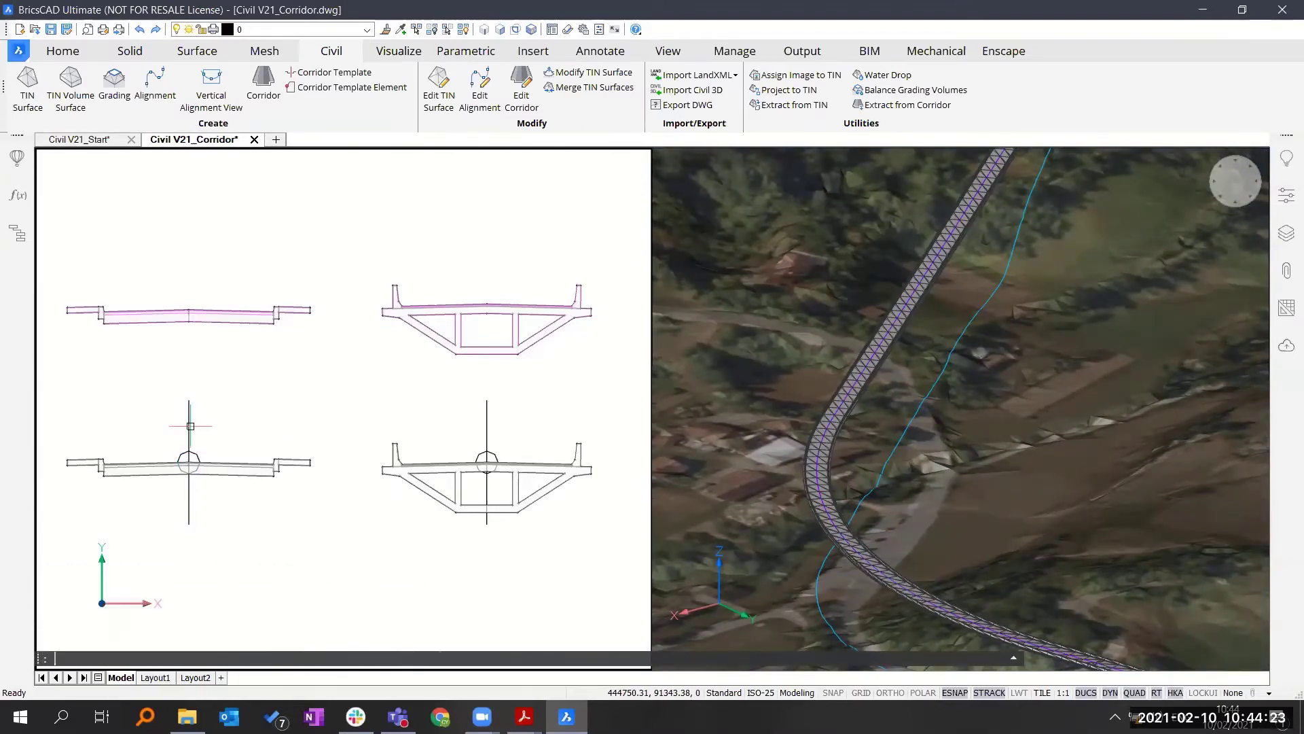
key("Return")
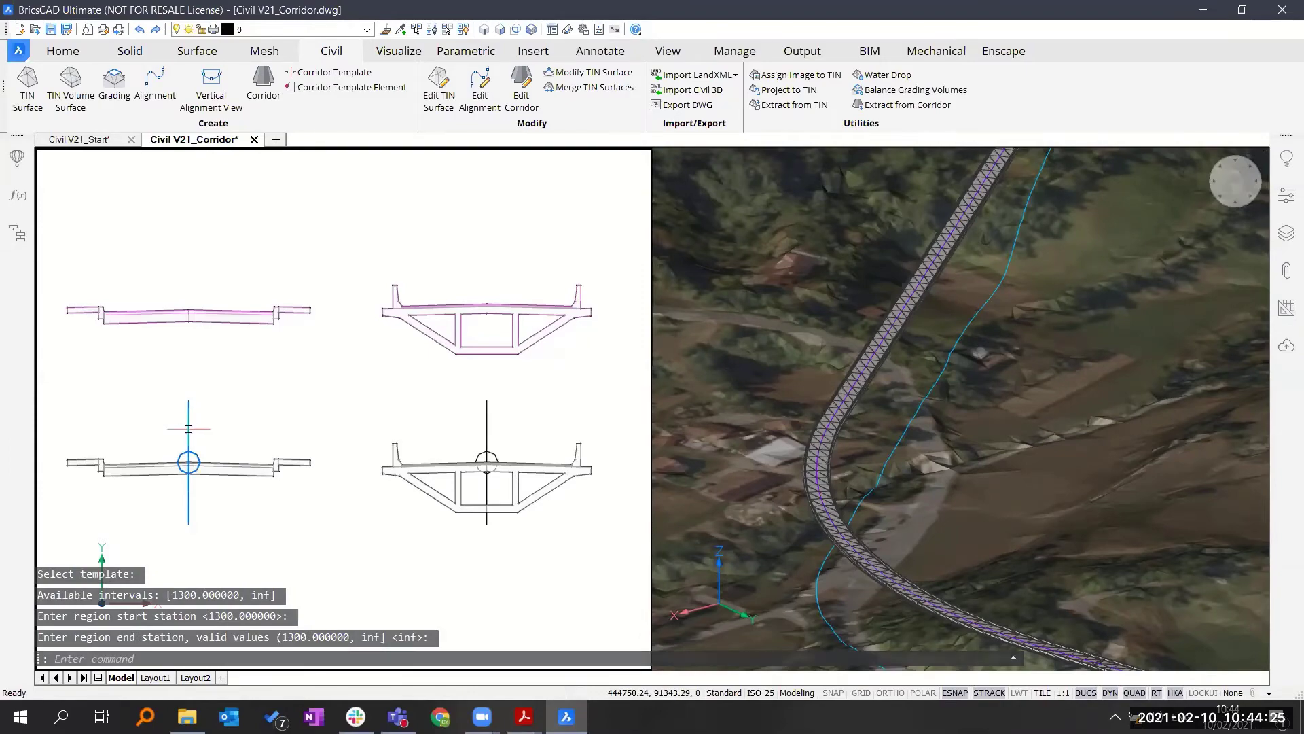
- Select the corridor at the transition between bridge and road and display its properties
scroll(843, 286, "down", 4)
middle_click_drag(816, 488, 1036, 391, "shift")
scroll(1036, 390, "up", 5)
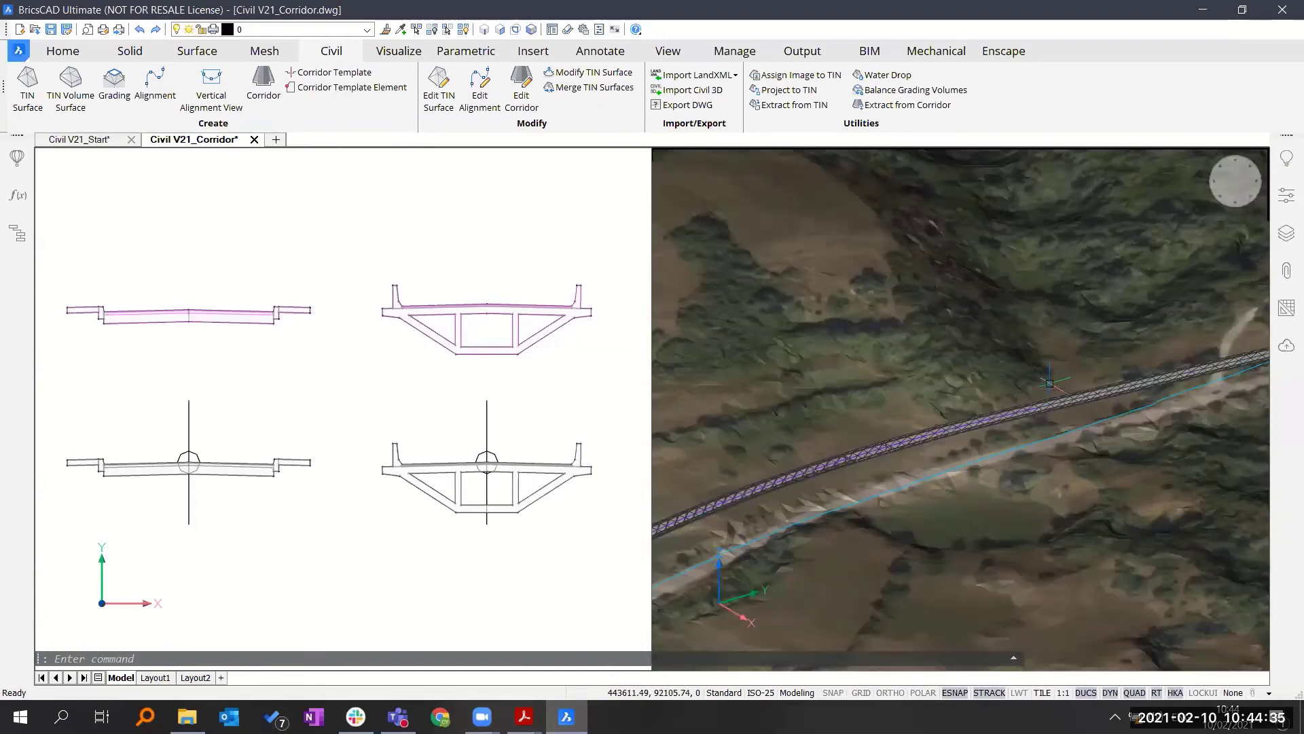
middle_click_drag(874, 389, 929, 349)
scroll(930, 348, "up", 5)
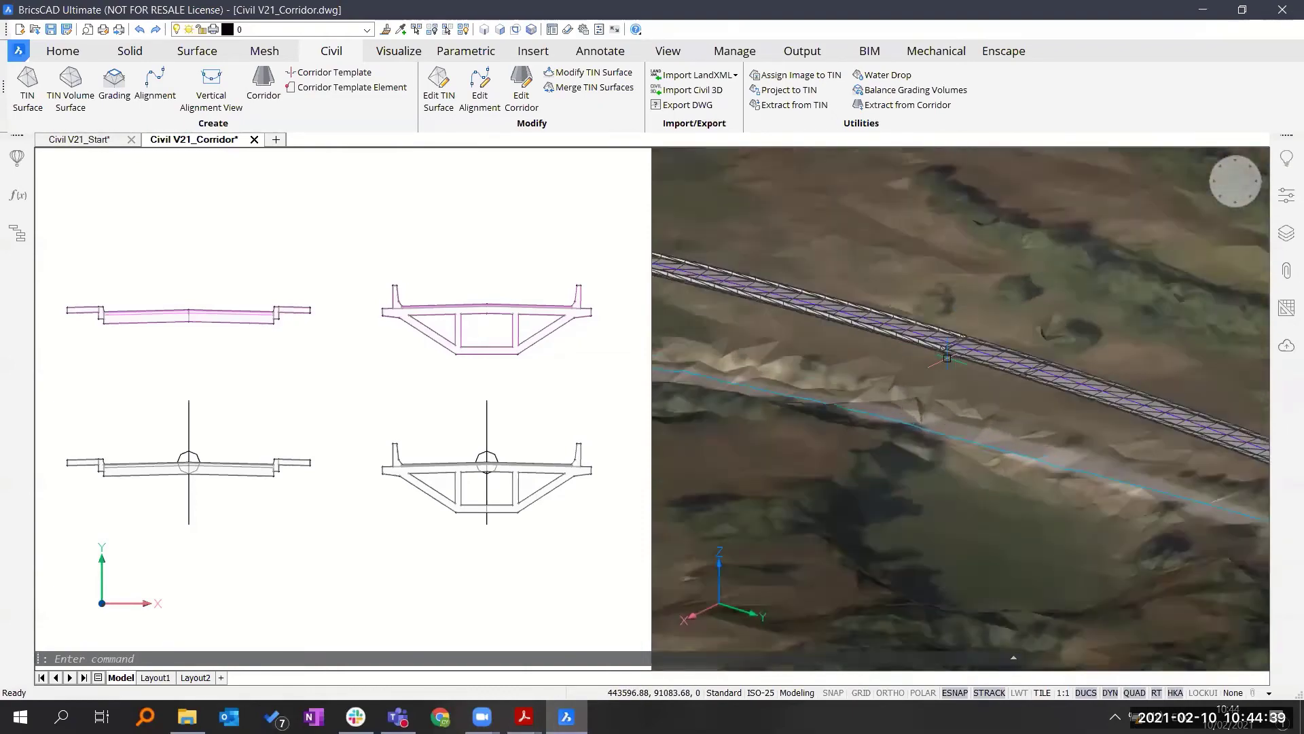
middle_click_drag(947, 358, 869, 369)
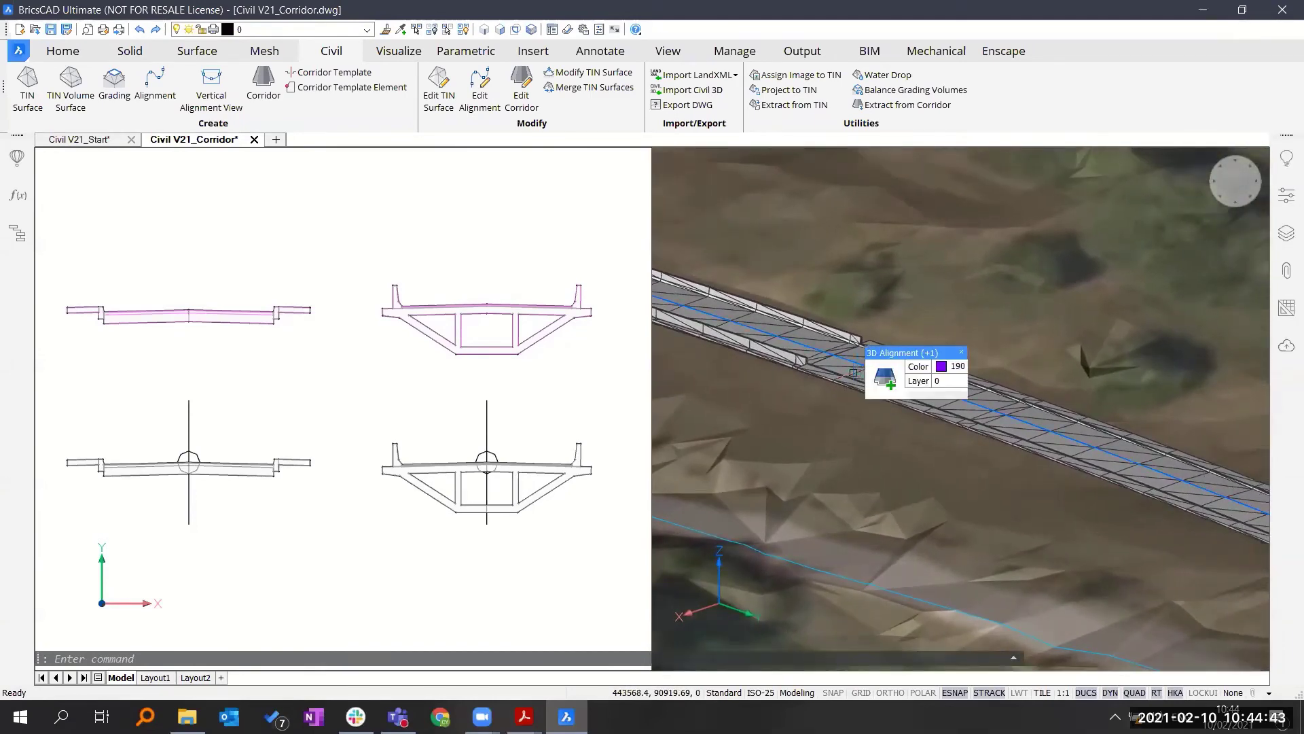
key("Escape")
left_click(854, 372)
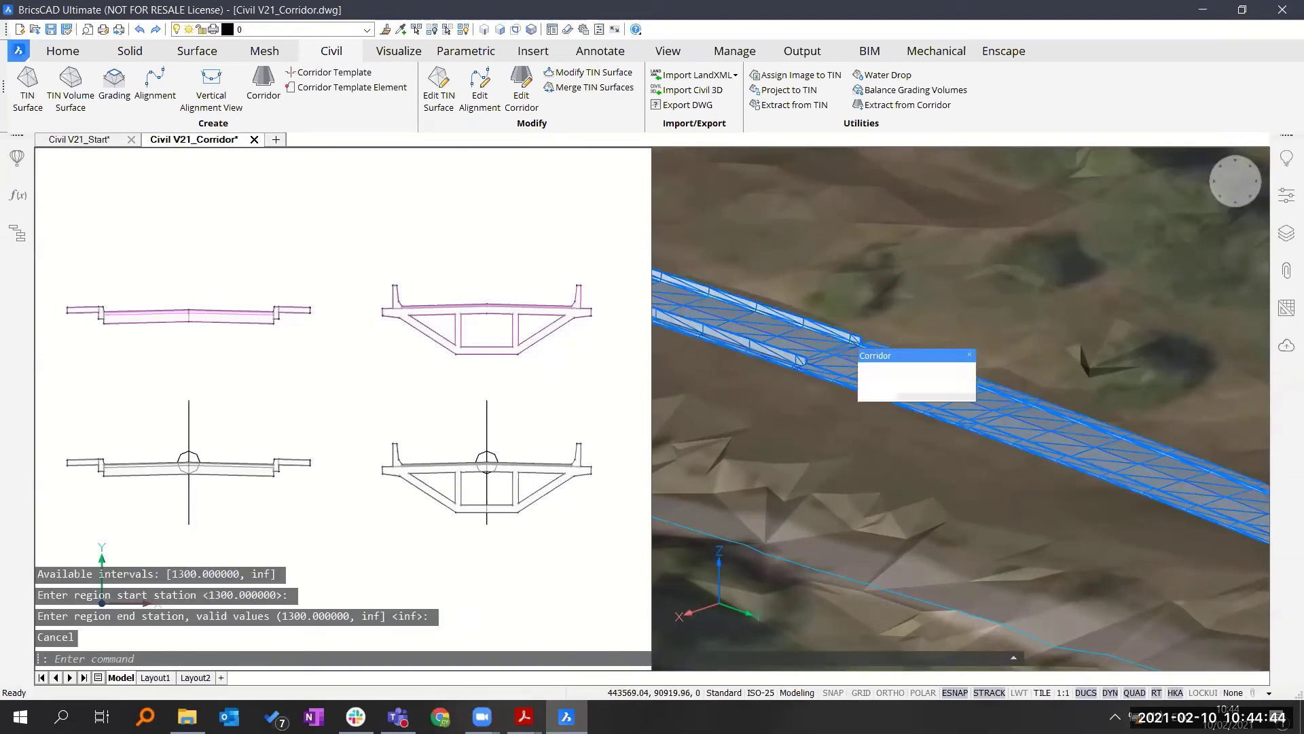
left_click(1286, 197)
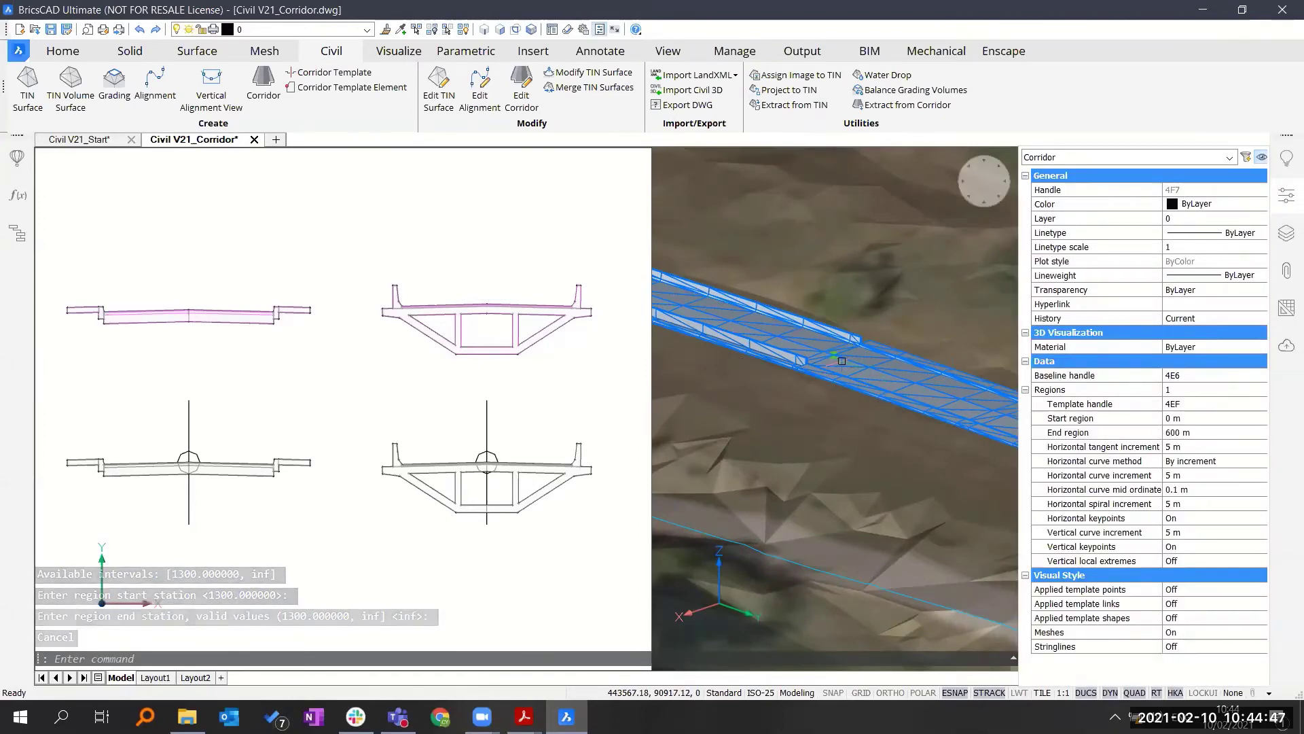
- Set the horizontal curve increment of the corridor's first region to 1 m
mouse_move(842, 361)
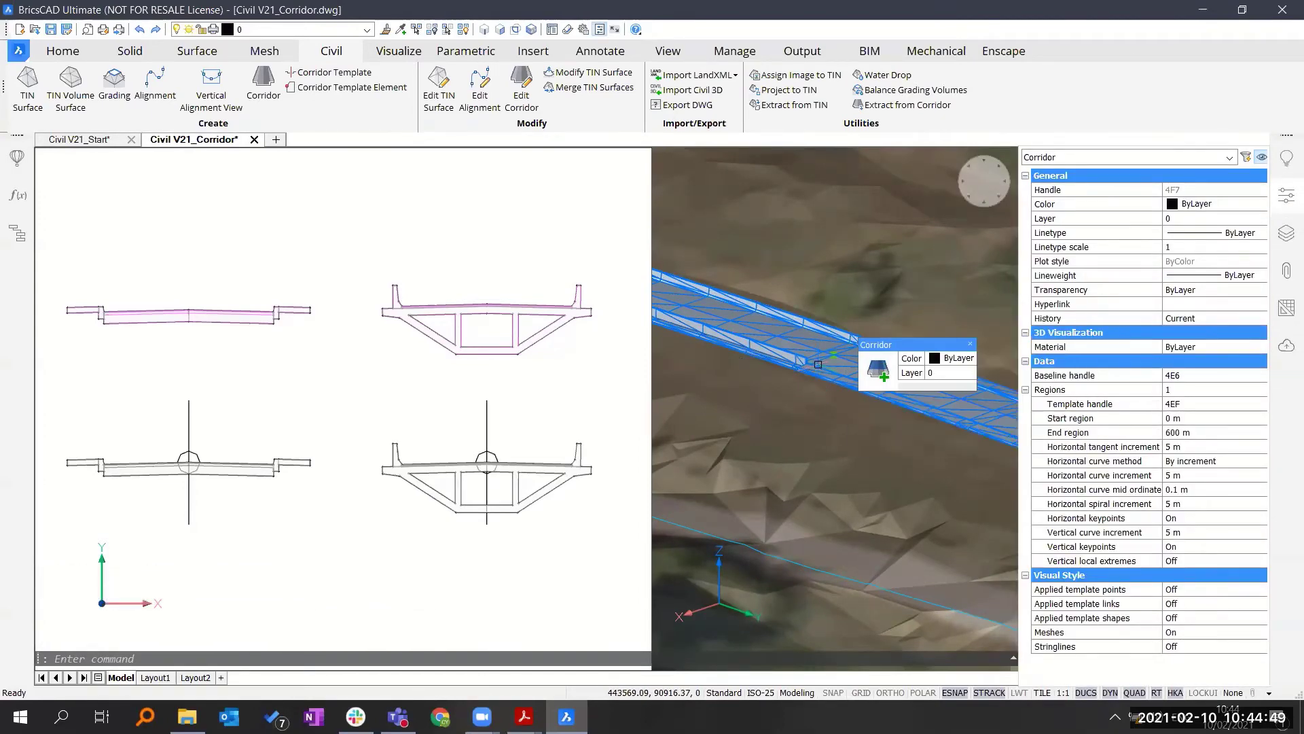
scroll(818, 365, "down", 1)
middle_click_drag(824, 356, 801, 360)
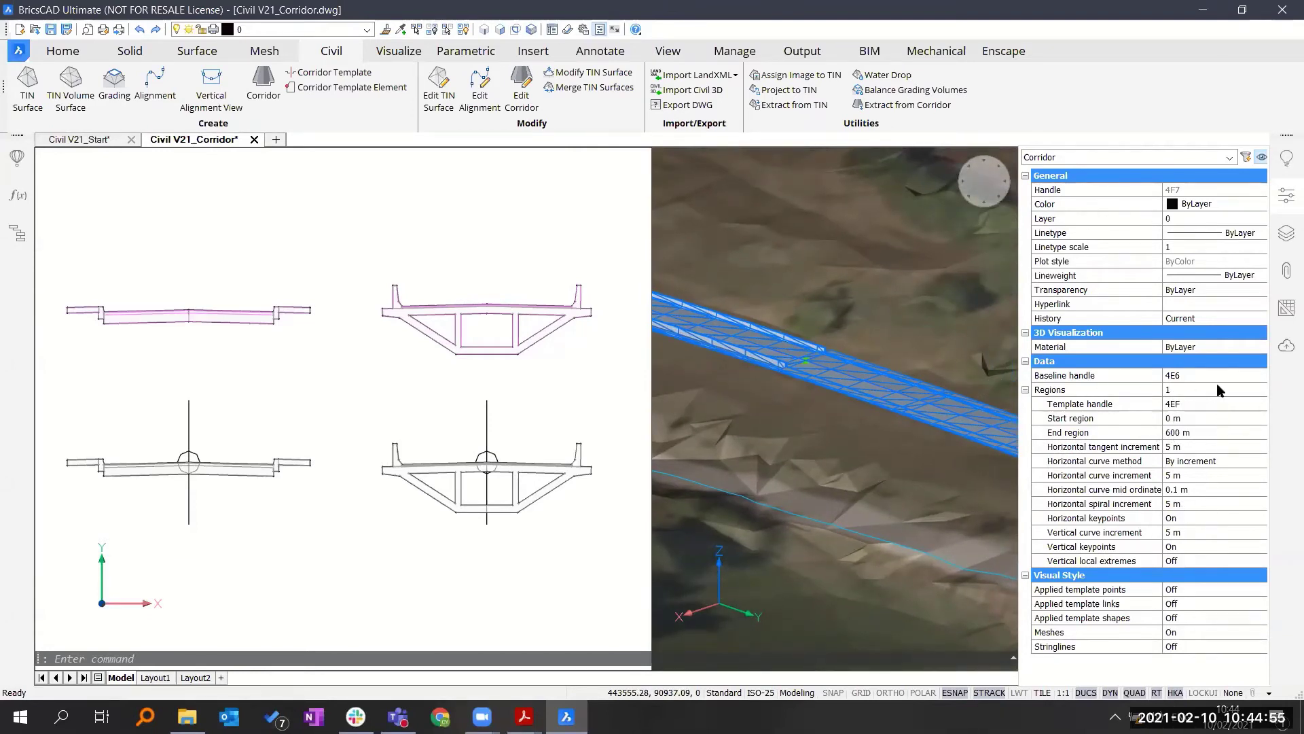
left_click(1250, 395)
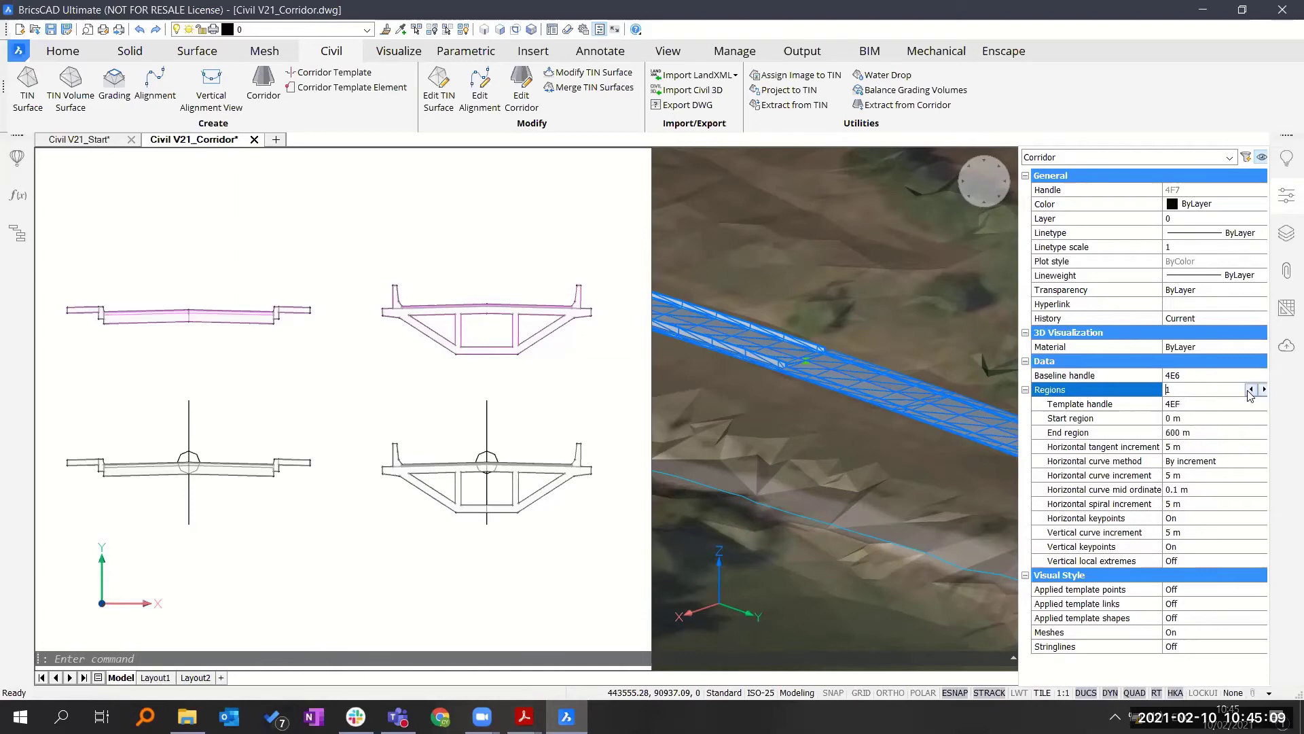
middle_click_drag(1002, 448, 867, 401, "shift")
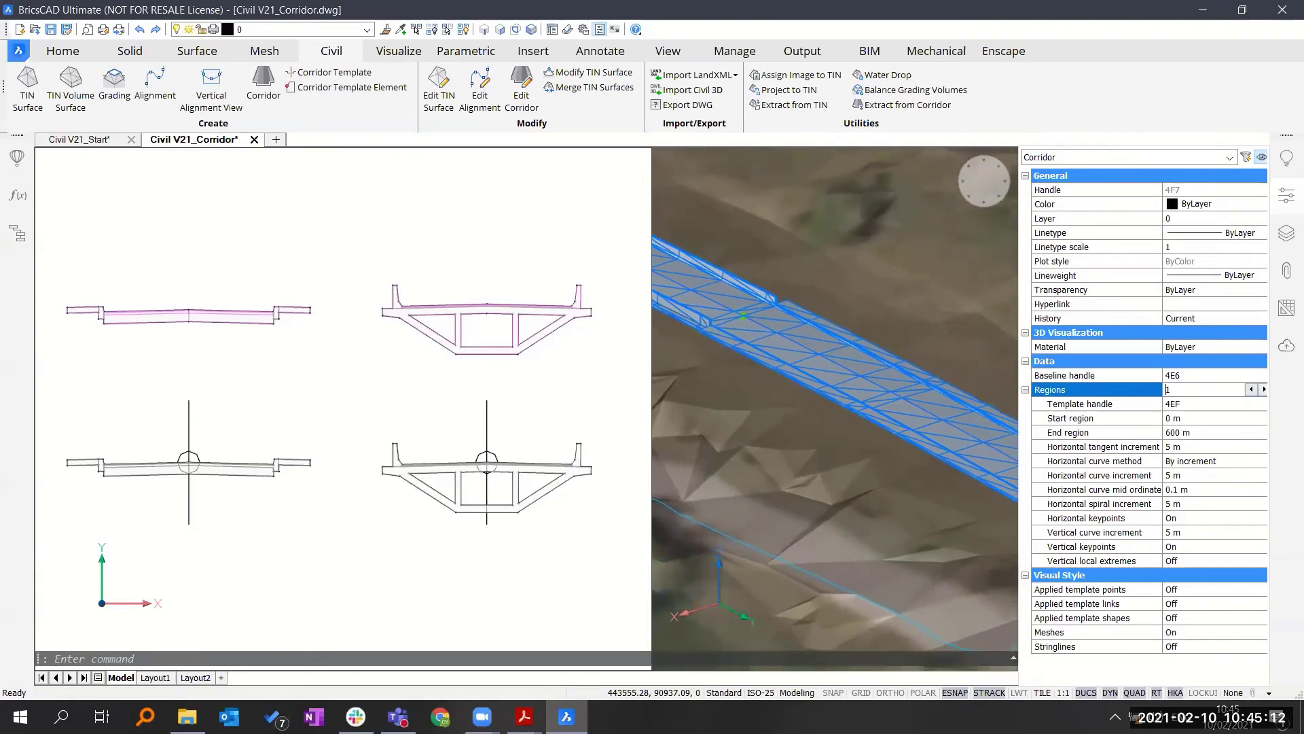
left_click(1188, 447)
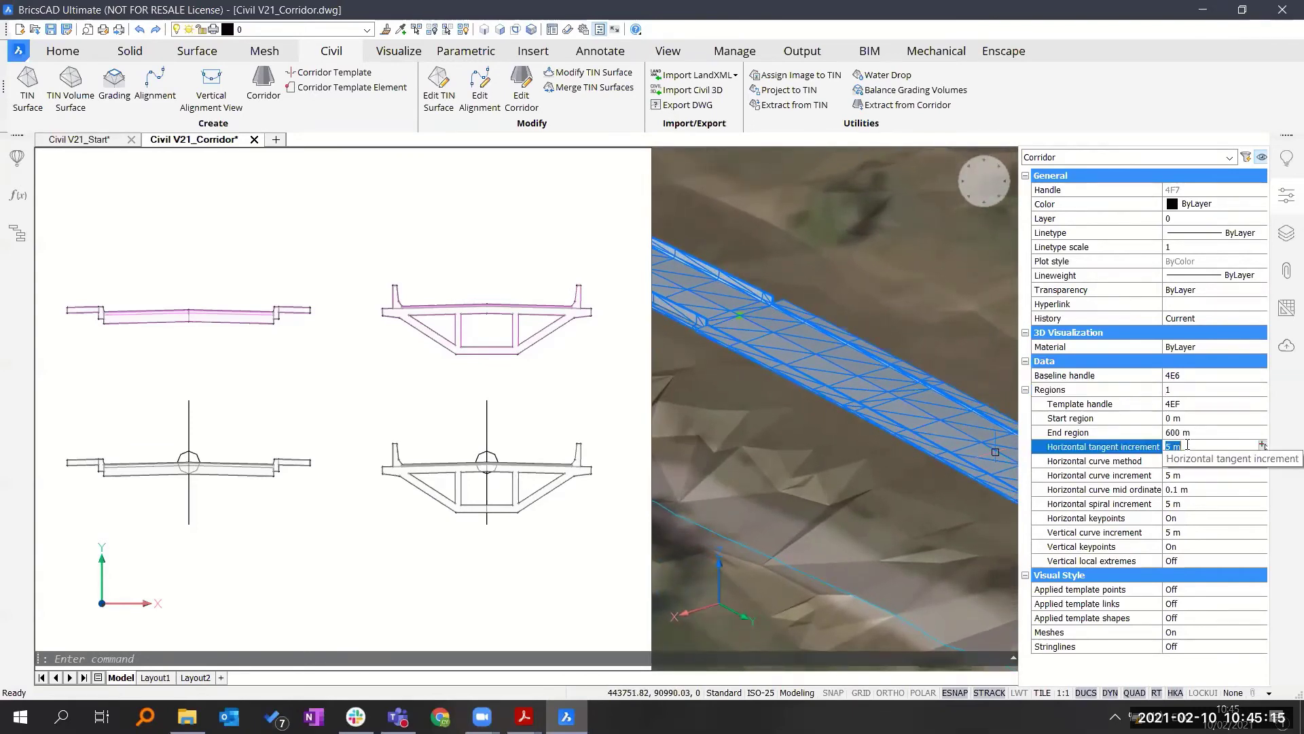
left_click(1185, 475)
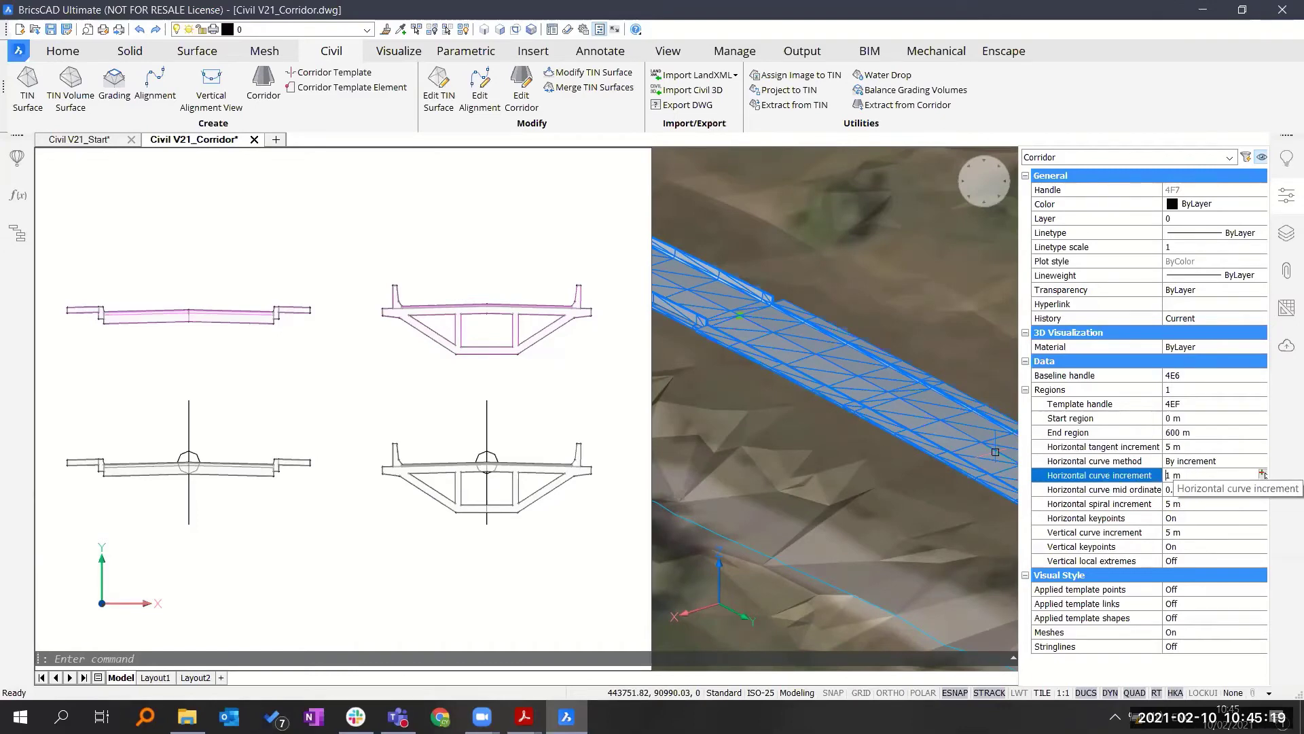
key("Return")
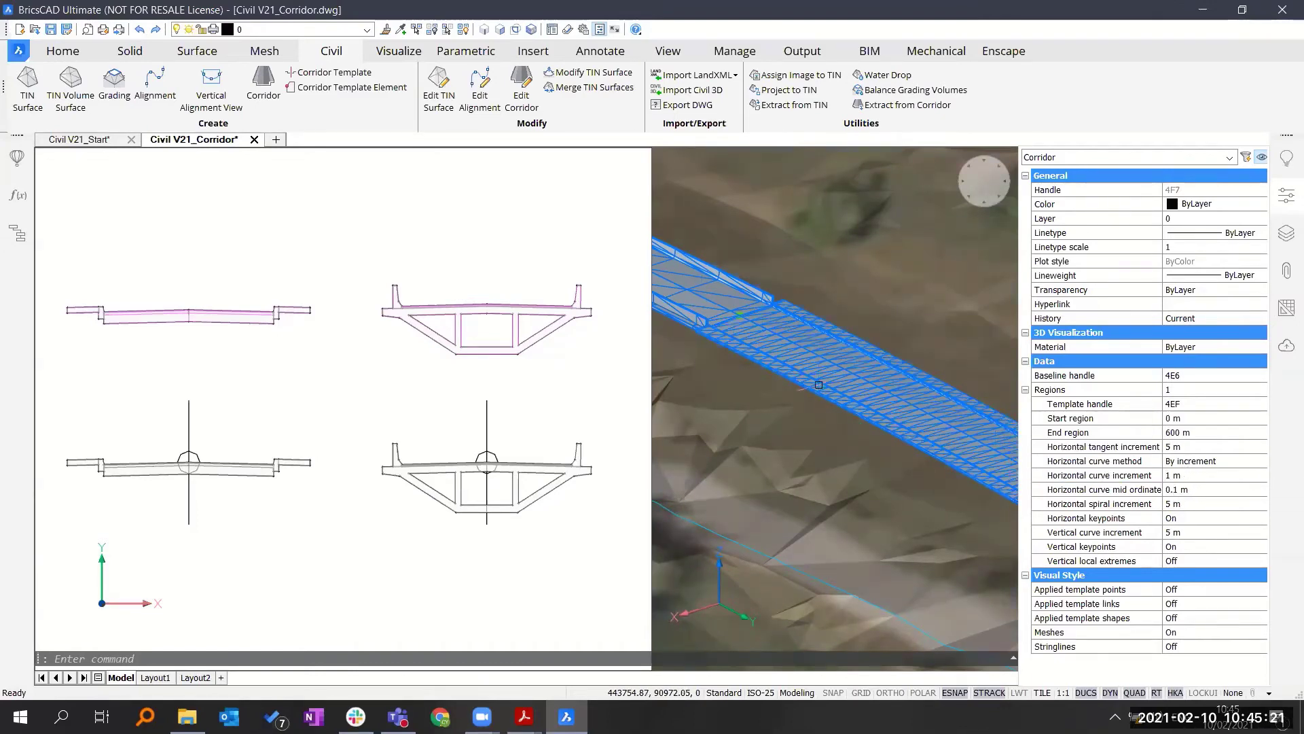
- Set the first region's horizontal curve increment to 2 m after checking the mesh density on the road
scroll(769, 348, "up", 2)
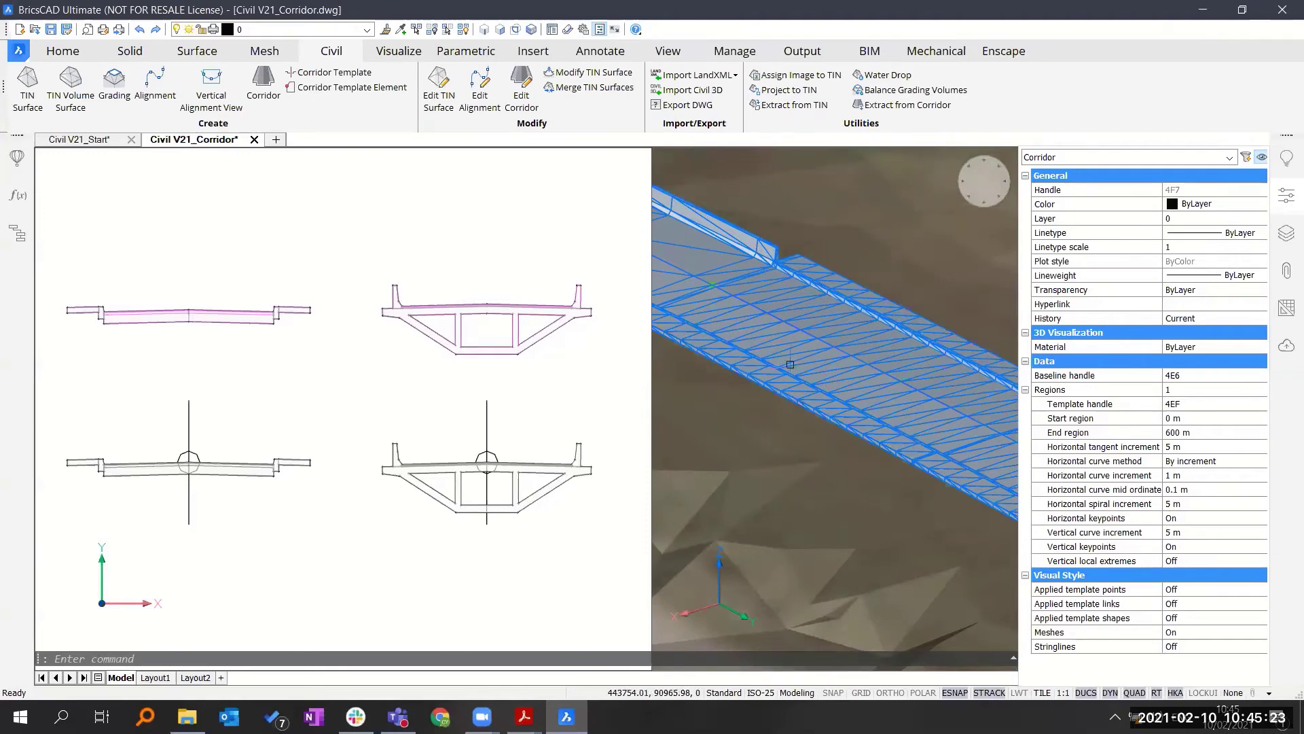
scroll(790, 364, "up", 2)
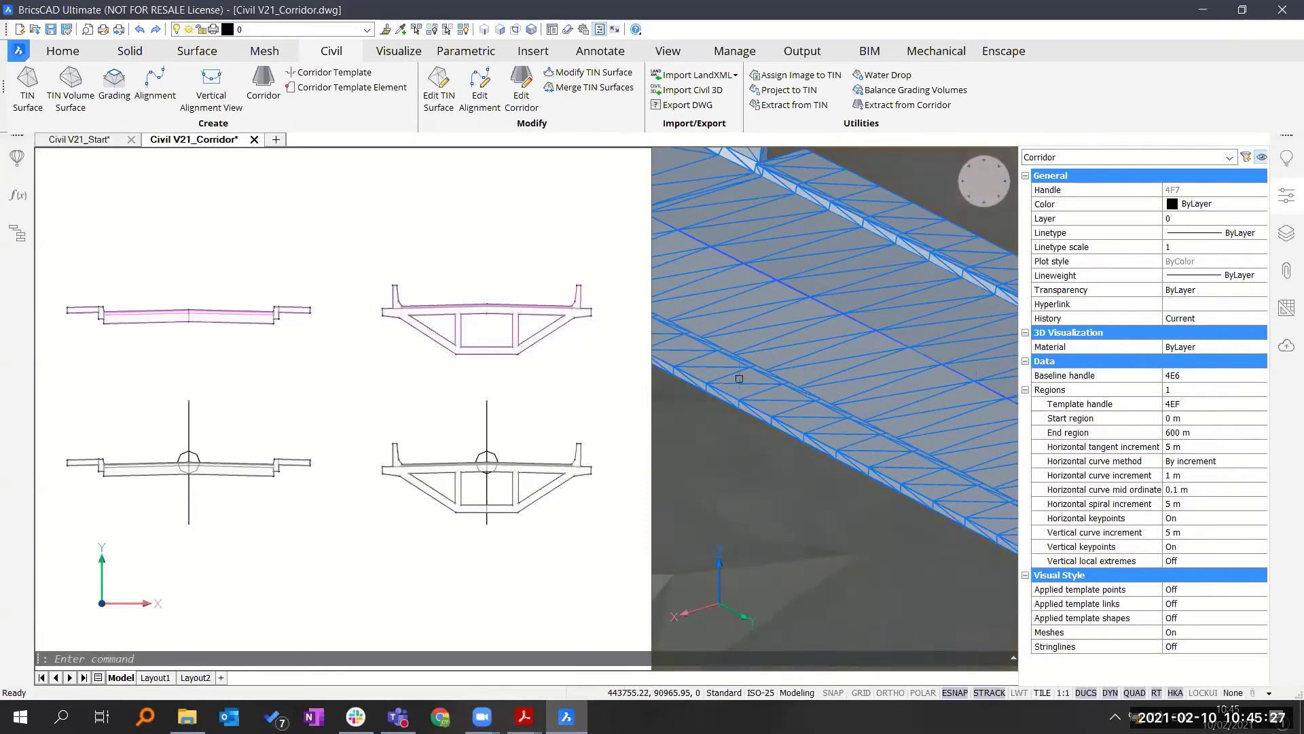
left_click(1187, 476)
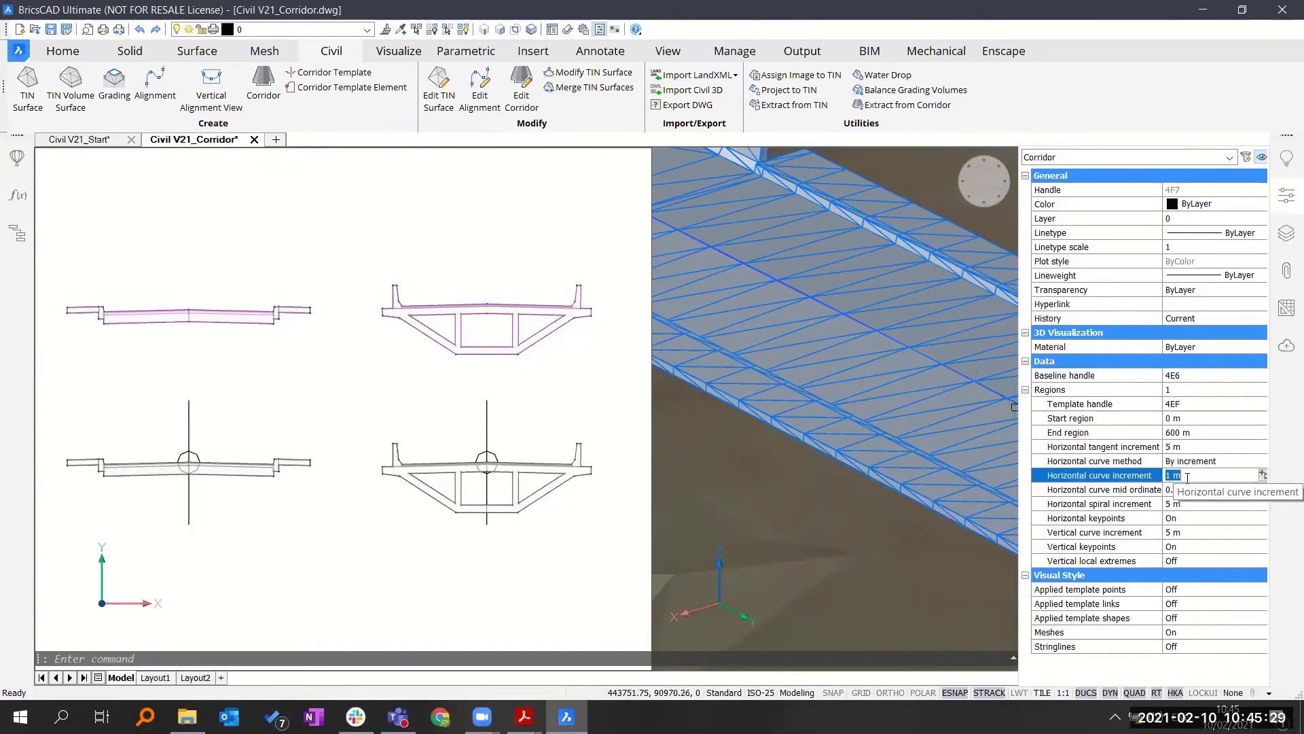
key("Return")
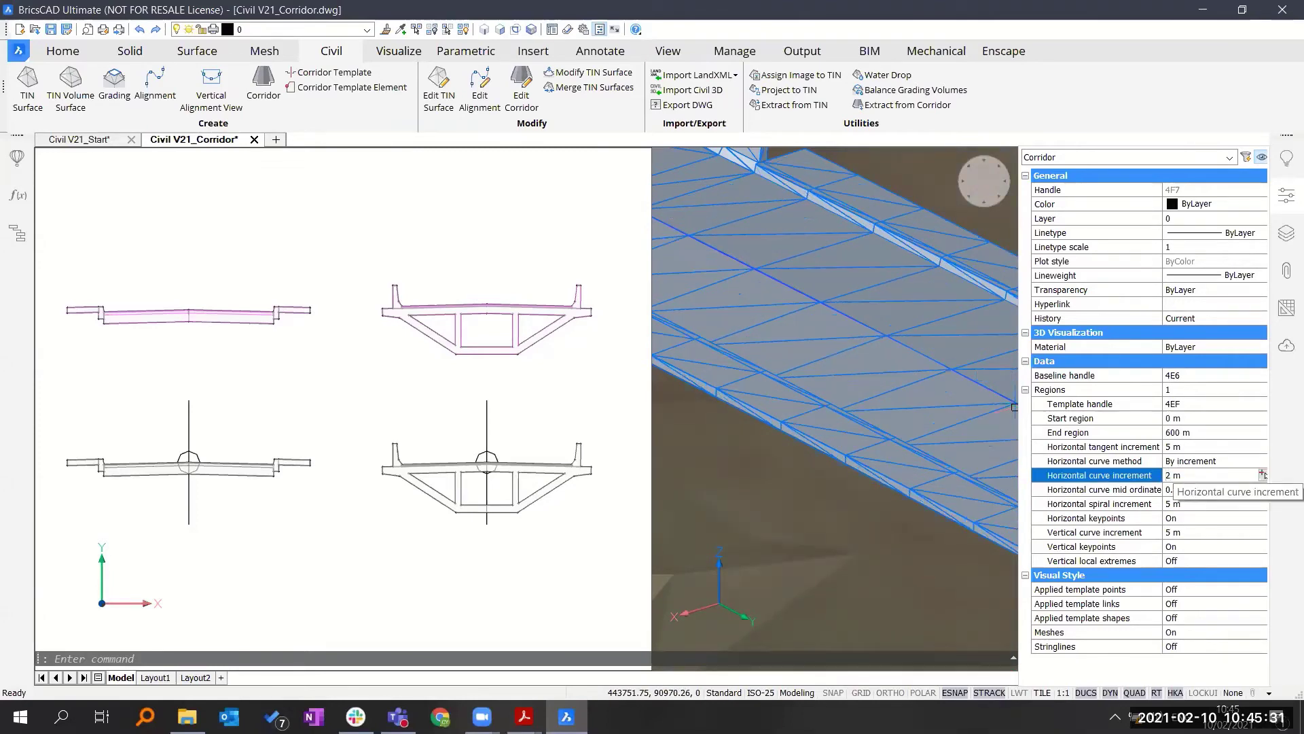
scroll(806, 332, "down", 4)
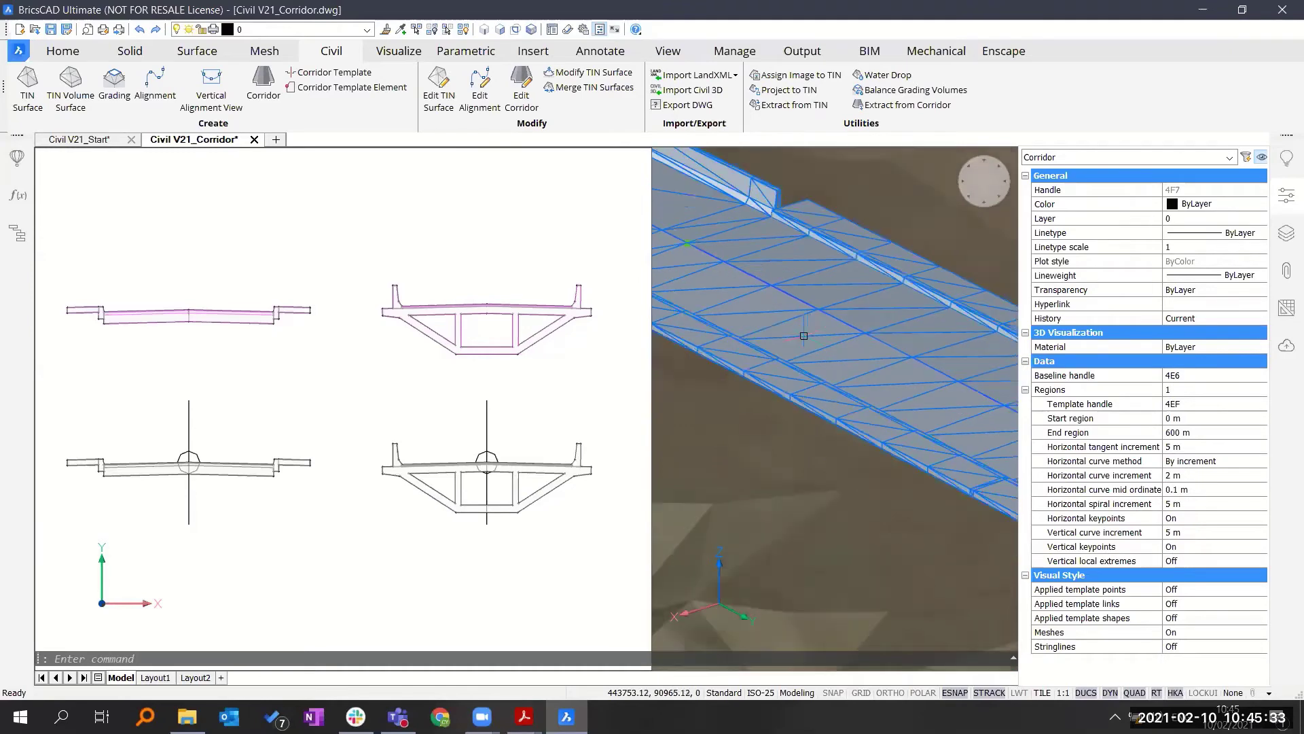
middle_click_drag(788, 322, 873, 419)
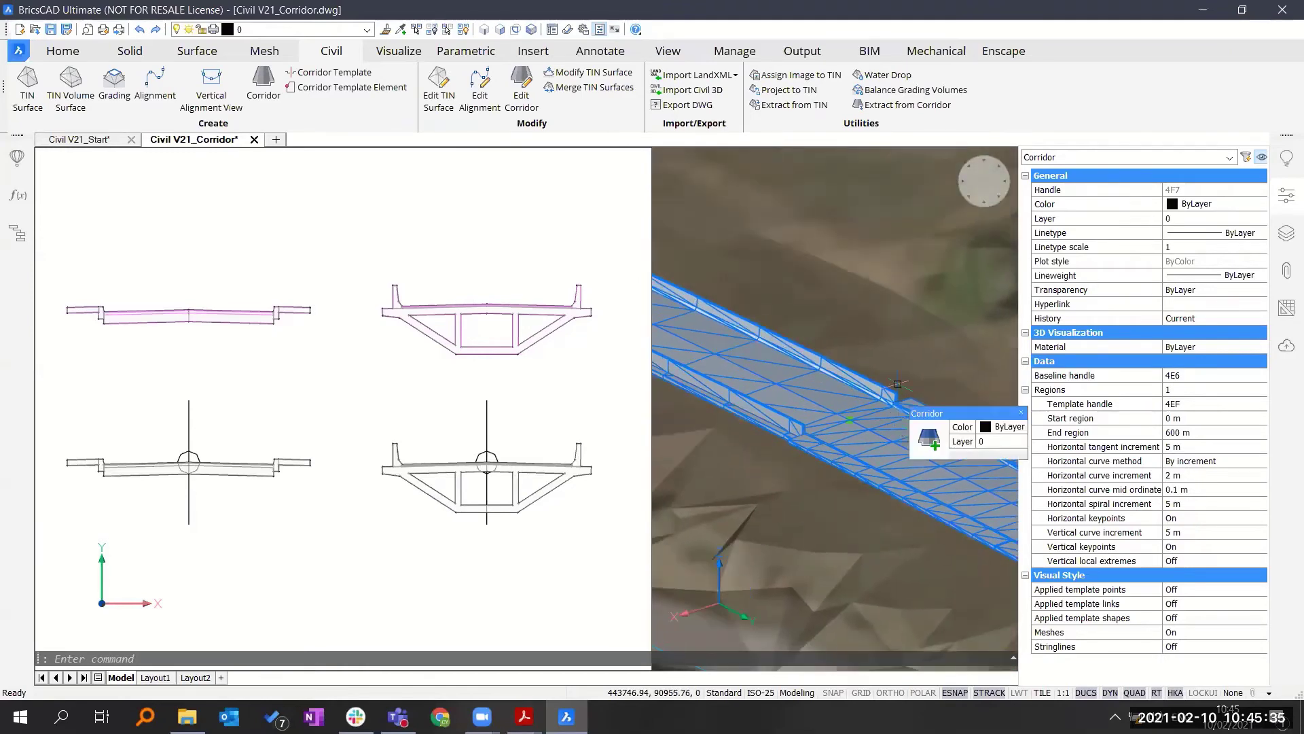
- Examine the transition from road to bridge closely and bring the larger bridge's corridor template into view in the section viewport
left_click(1286, 197)
middle_click_drag(900, 402, 958, 474, "shift")
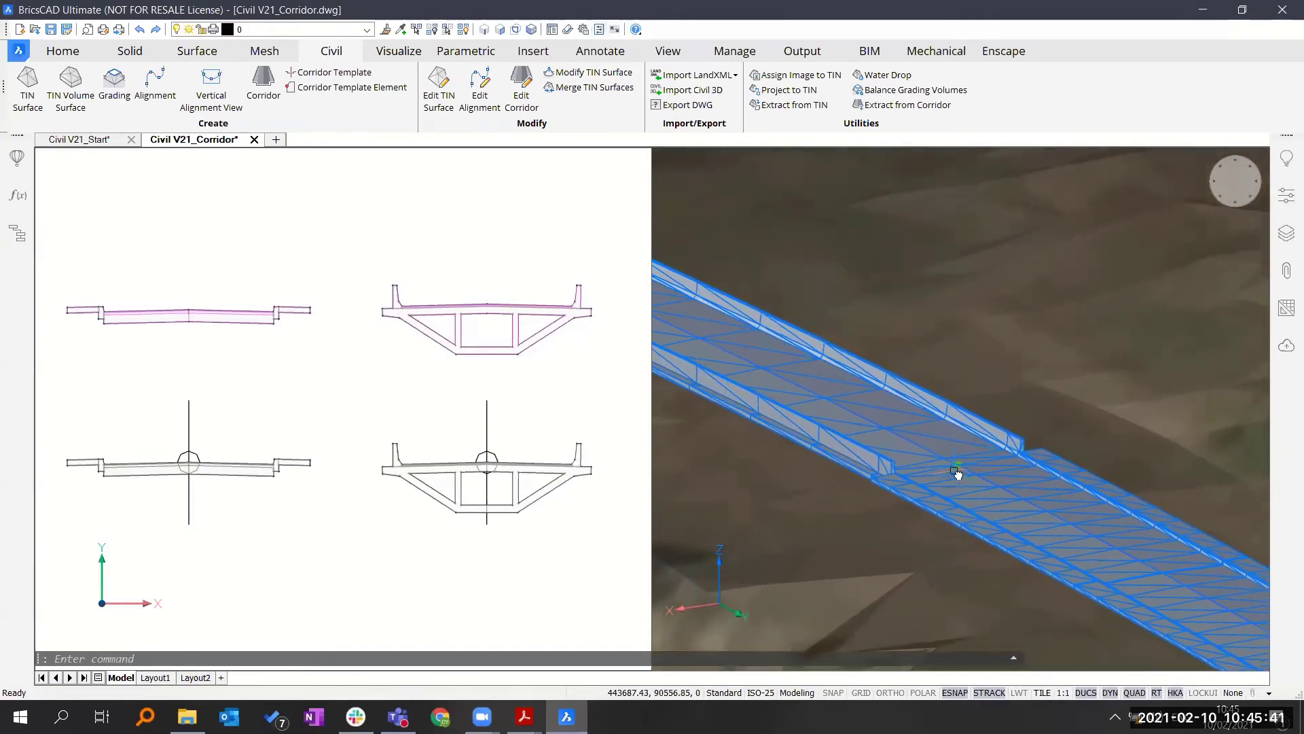
scroll(957, 473, "up", 2)
mouse_move(431, 406)
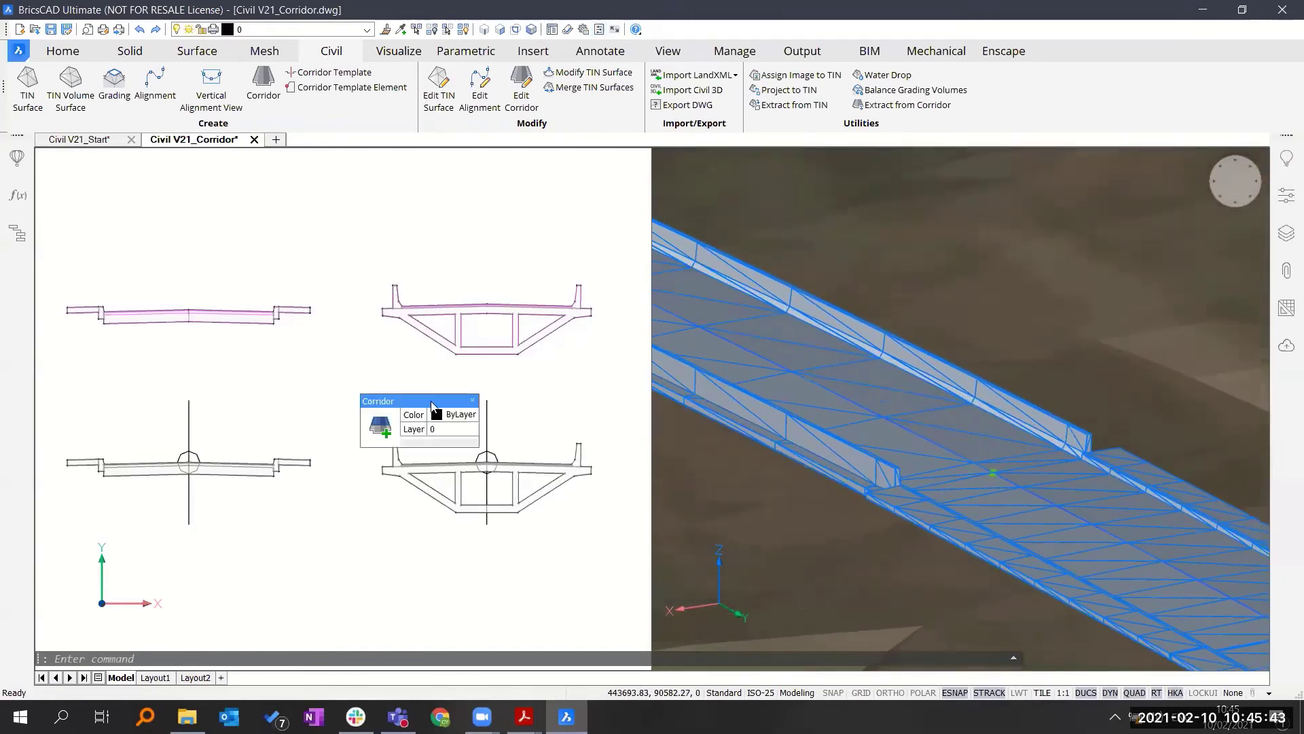
left_click(532, 395)
middle_click_drag(609, 380, 268, 370)
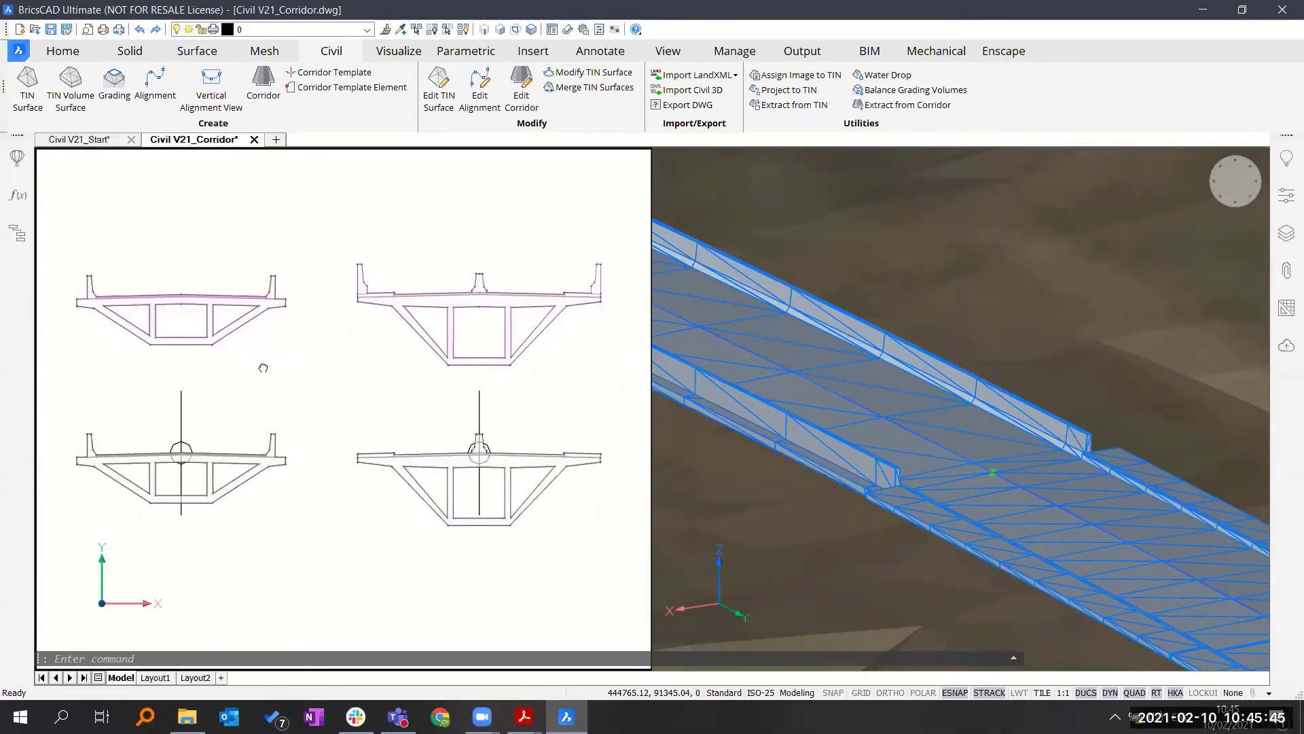
middle_click_drag(501, 423, 460, 438)
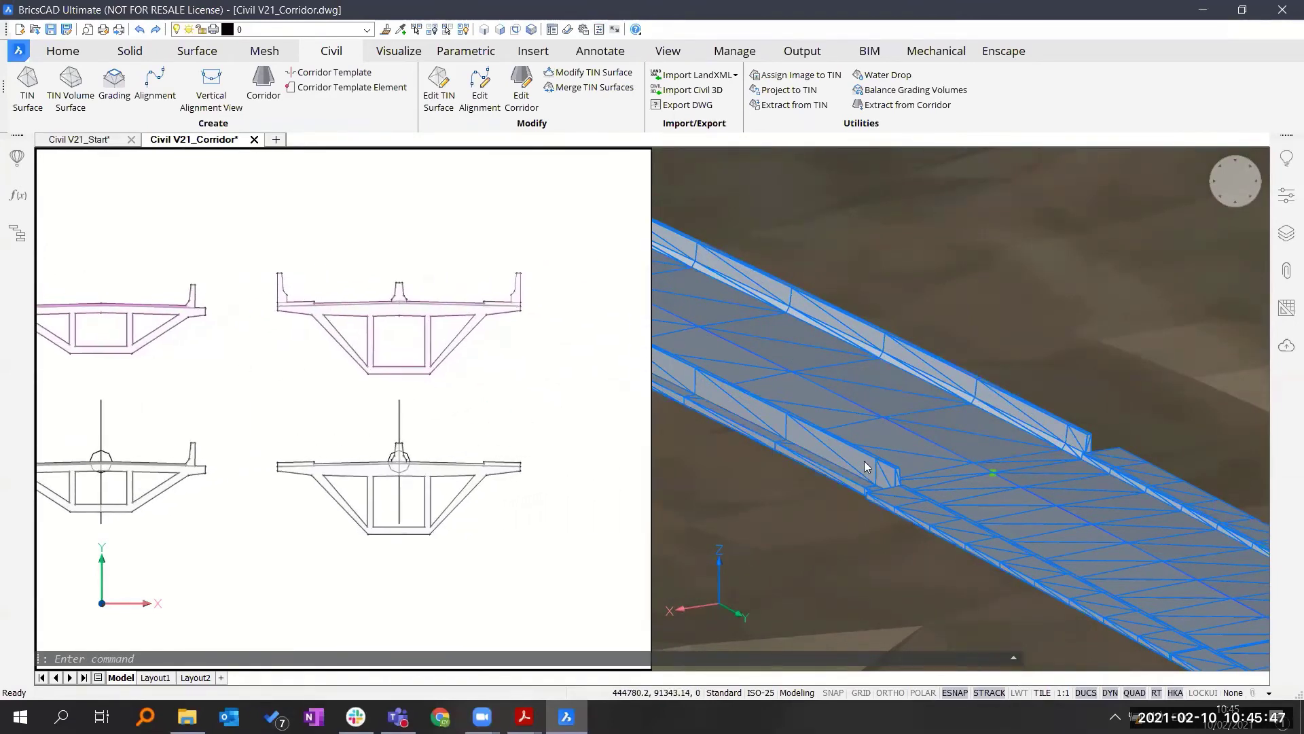
mouse_move(872, 415)
key("Escape")
key("Escape")
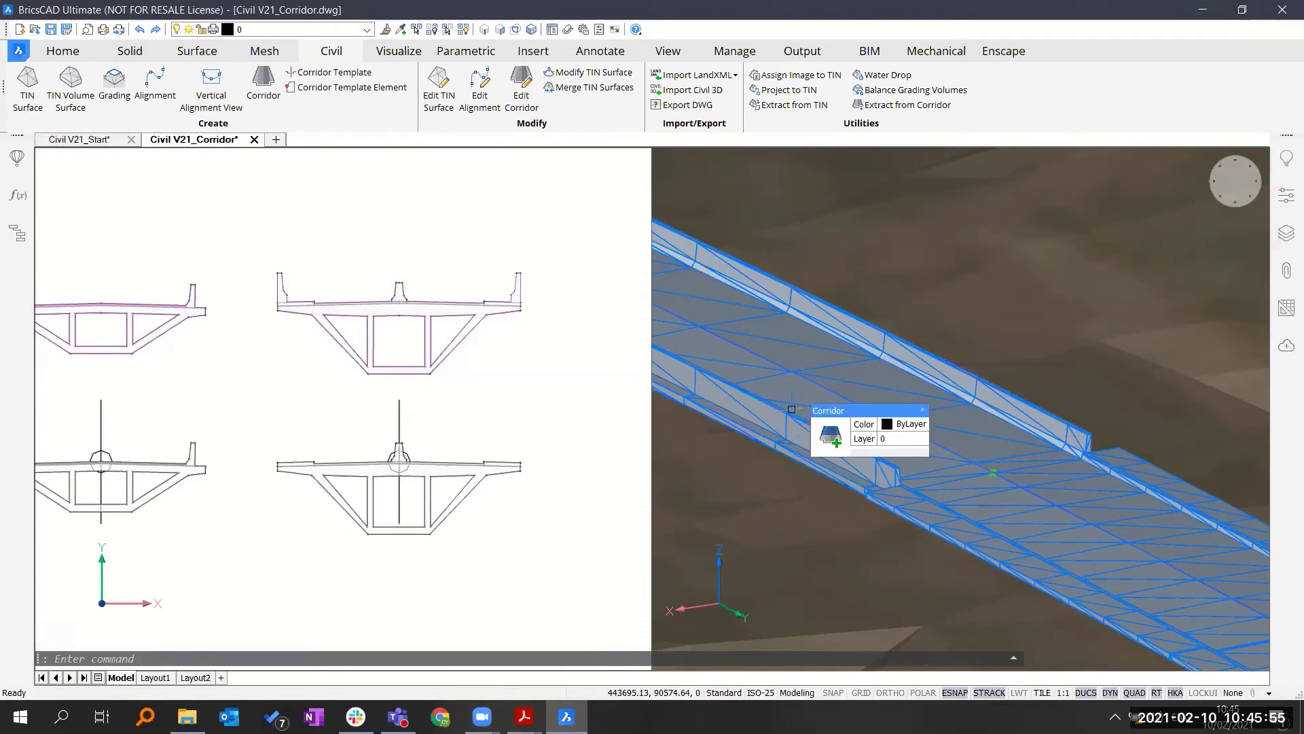
middle_click_drag(858, 407, 795, 394)
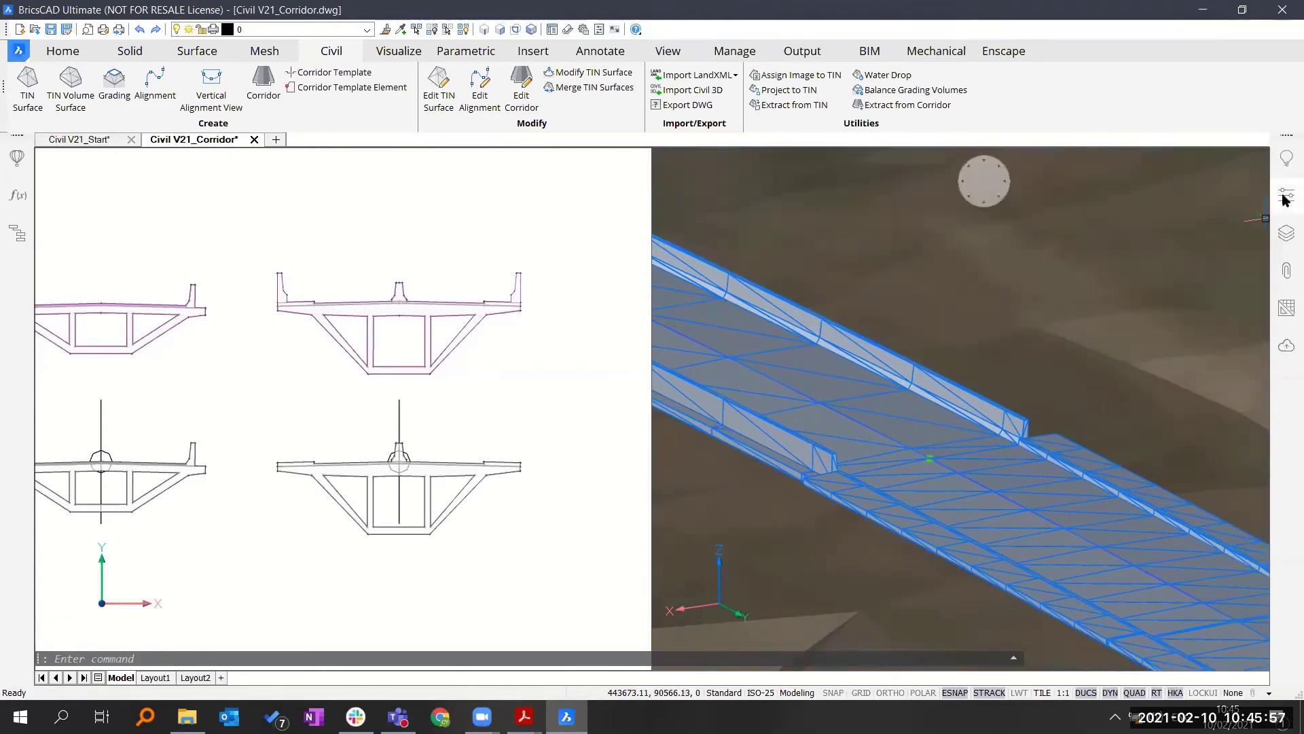
- Replace the template of the corridor's second region with the larger bridge's corridor template
left_click(1287, 198)
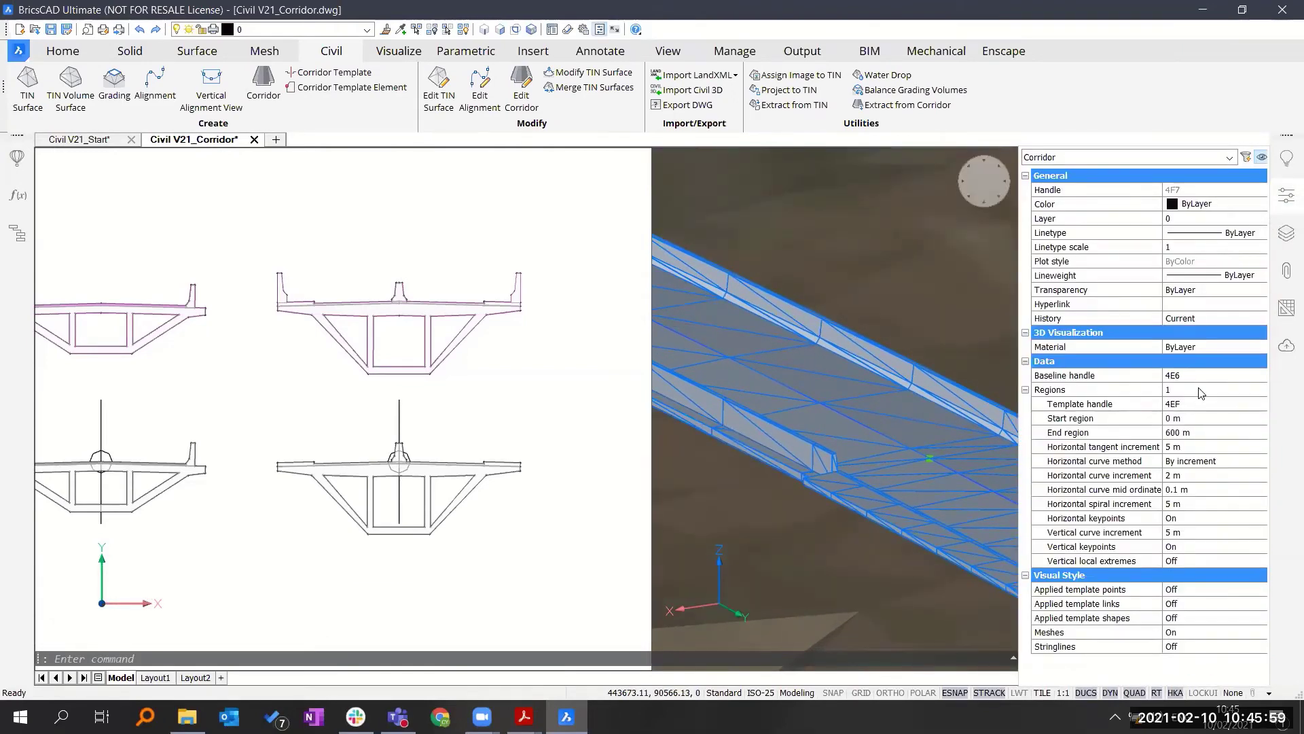
left_click(1255, 394)
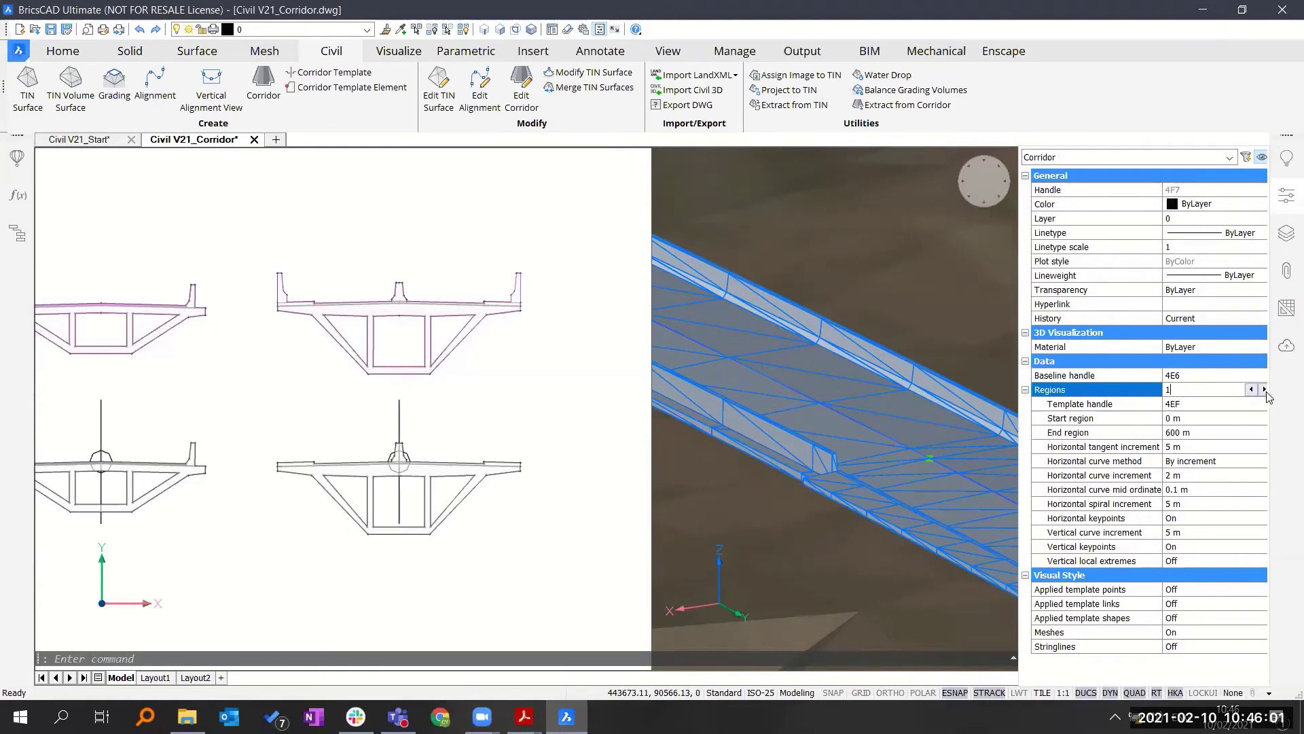
left_click(1266, 390)
left_click(1266, 404)
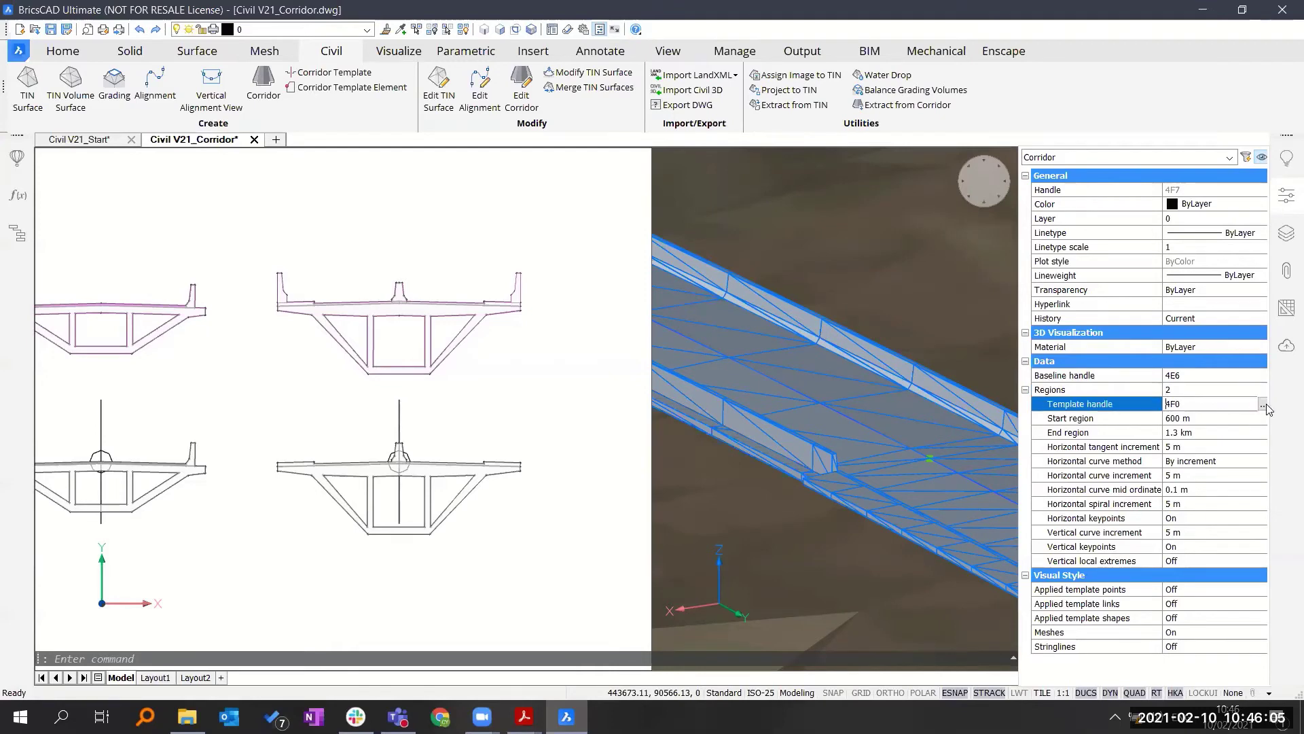
left_click(1262, 406)
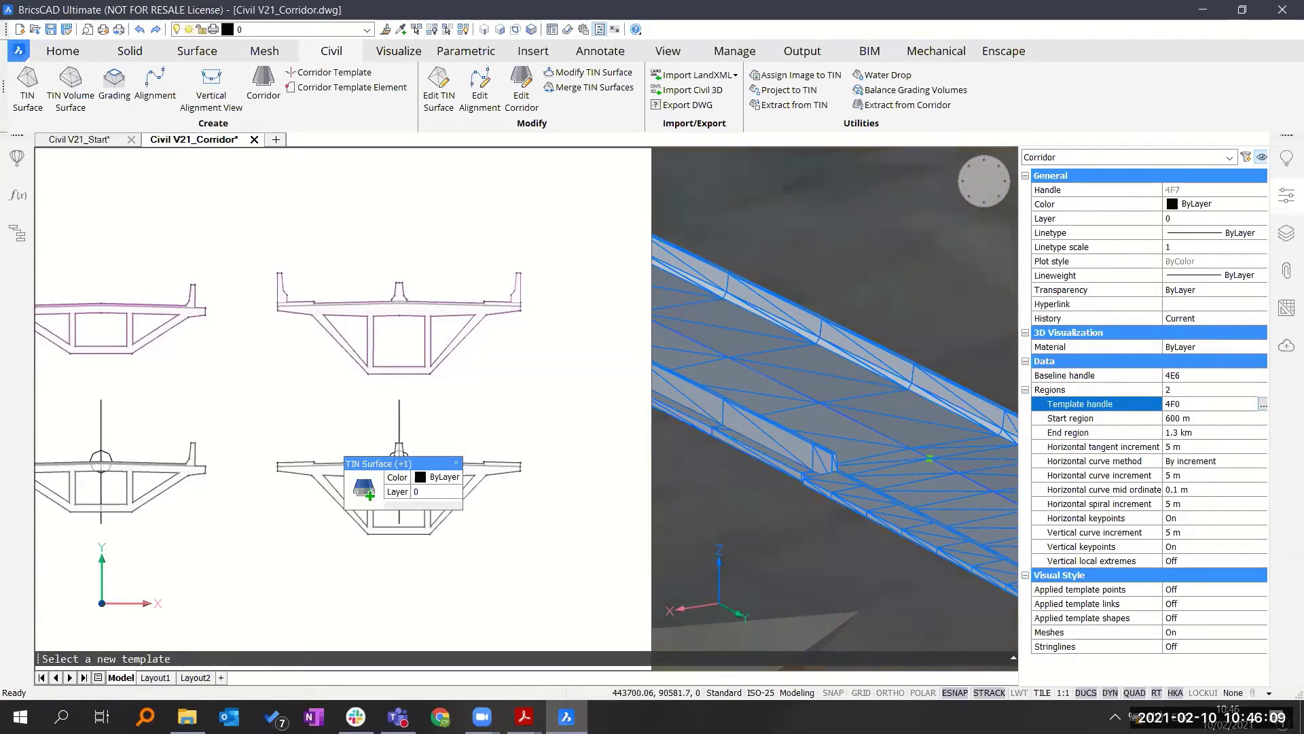
left_click(338, 514)
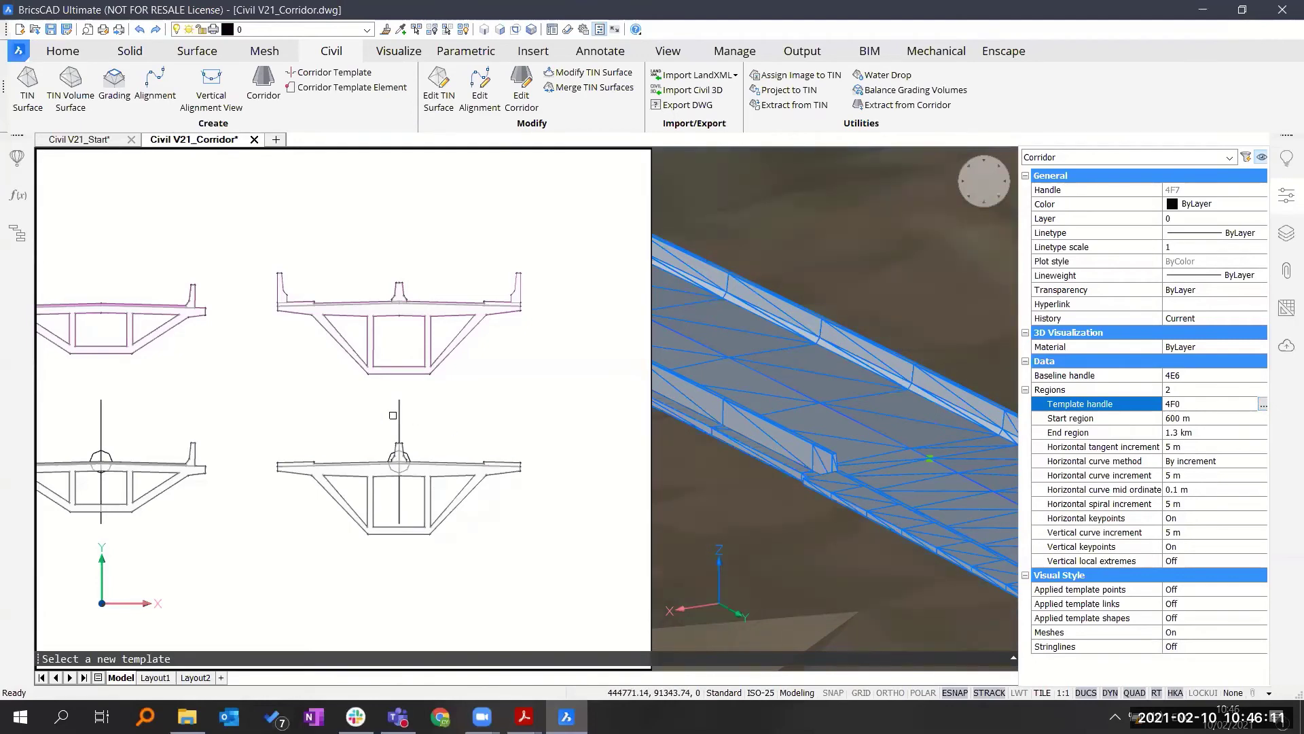
left_click(400, 416)
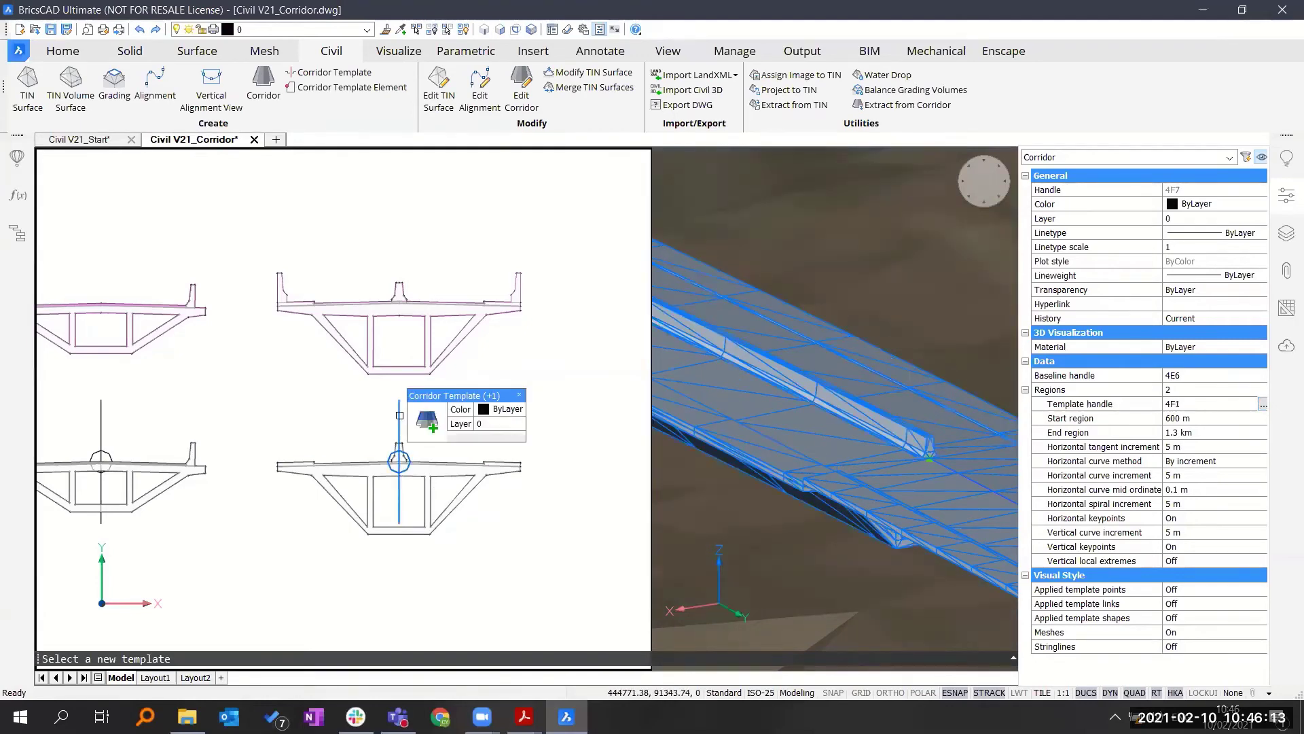
- Close the corridor properties, examine the road-to-bridge transition up close, and cancel the template selection
left_click(1286, 201)
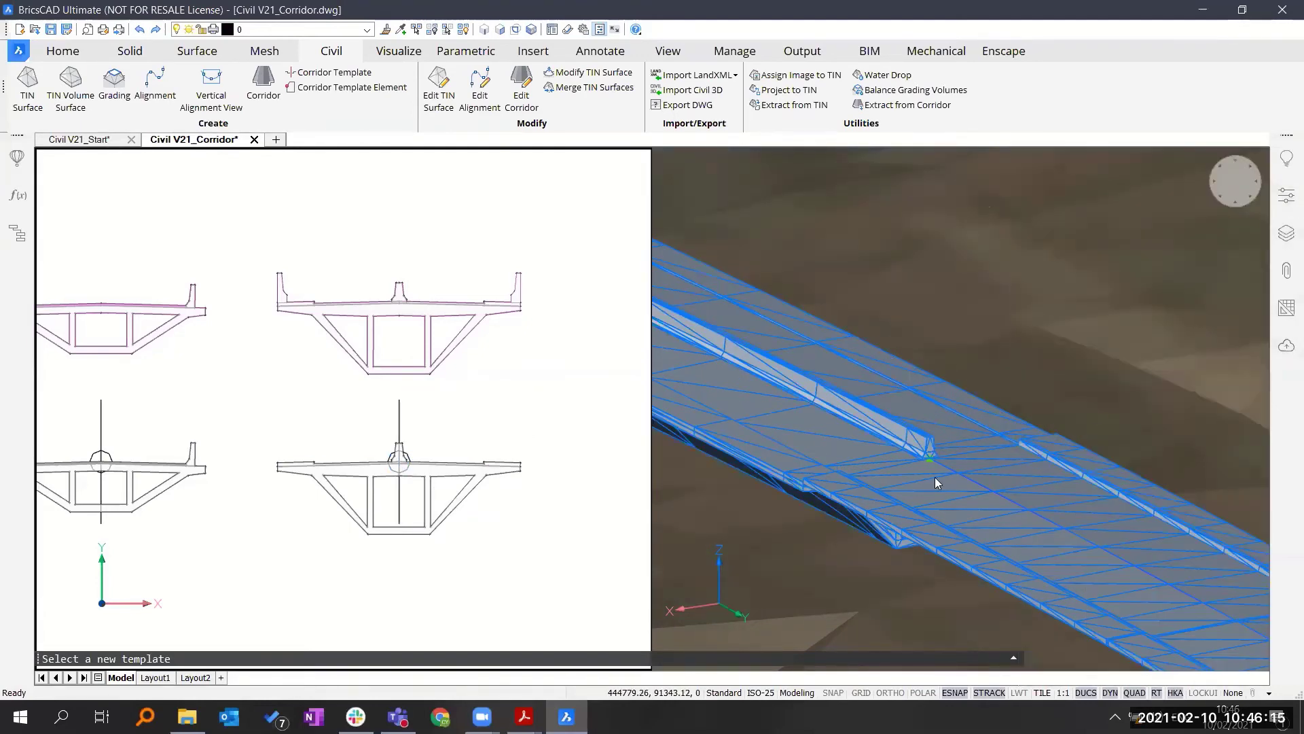
middle_click_drag(940, 469, 788, 374)
left_click(906, 468)
middle_click_drag(788, 374, 810, 356)
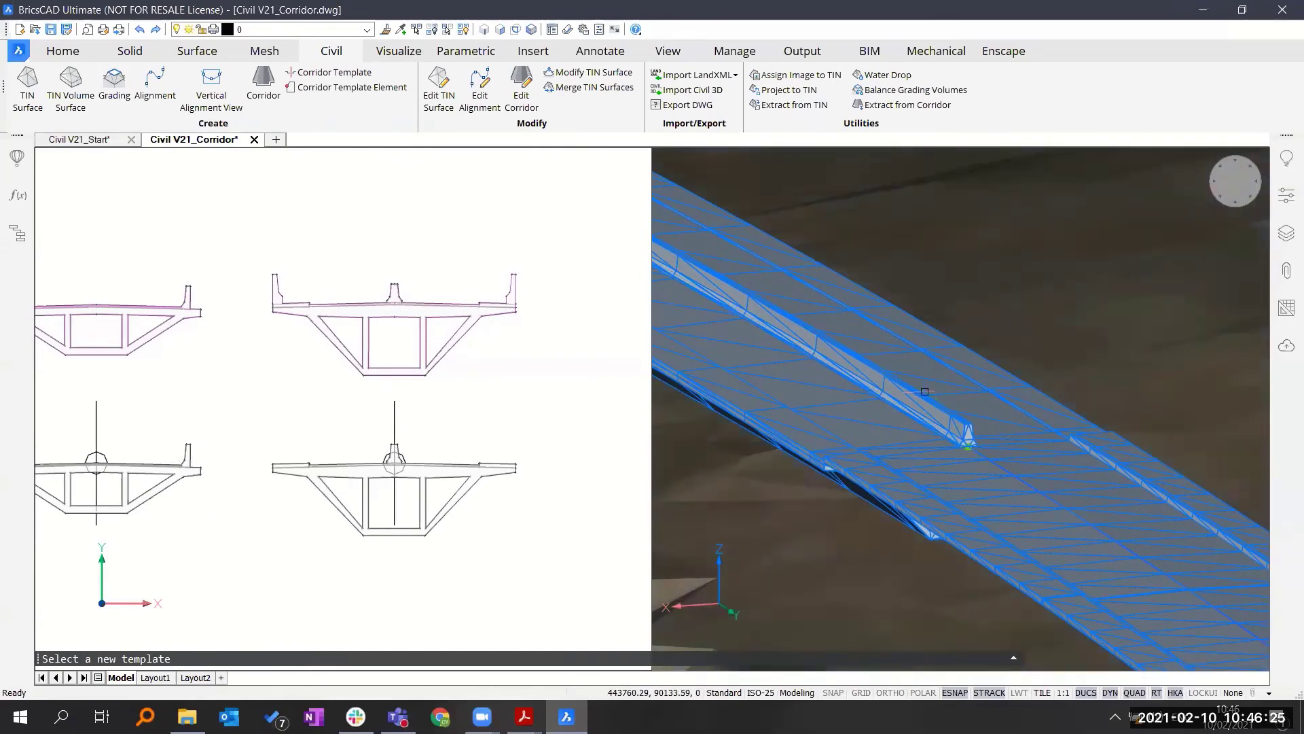
middle_click_drag(865, 388, 906, 416)
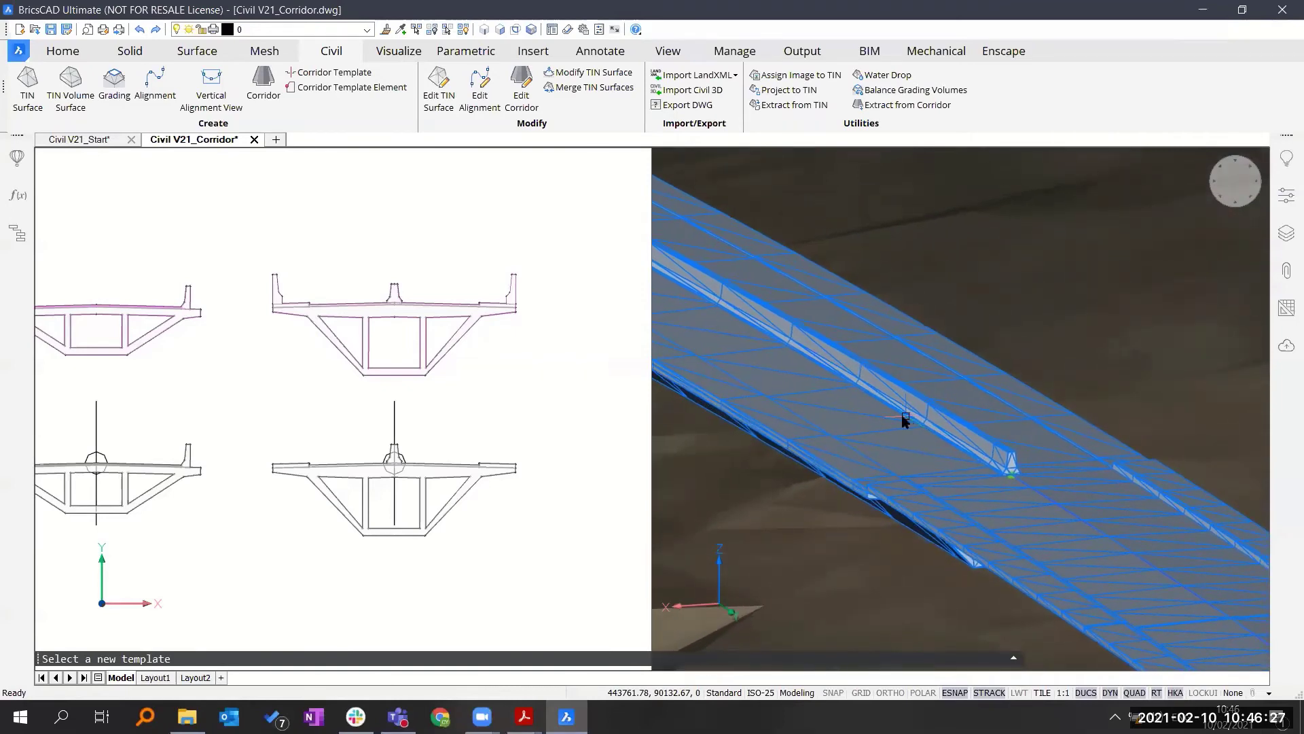
key("Escape")
- Inspect the side barrier elements drawn on the larger bridge's source section above its corridor template
left_click(511, 384)
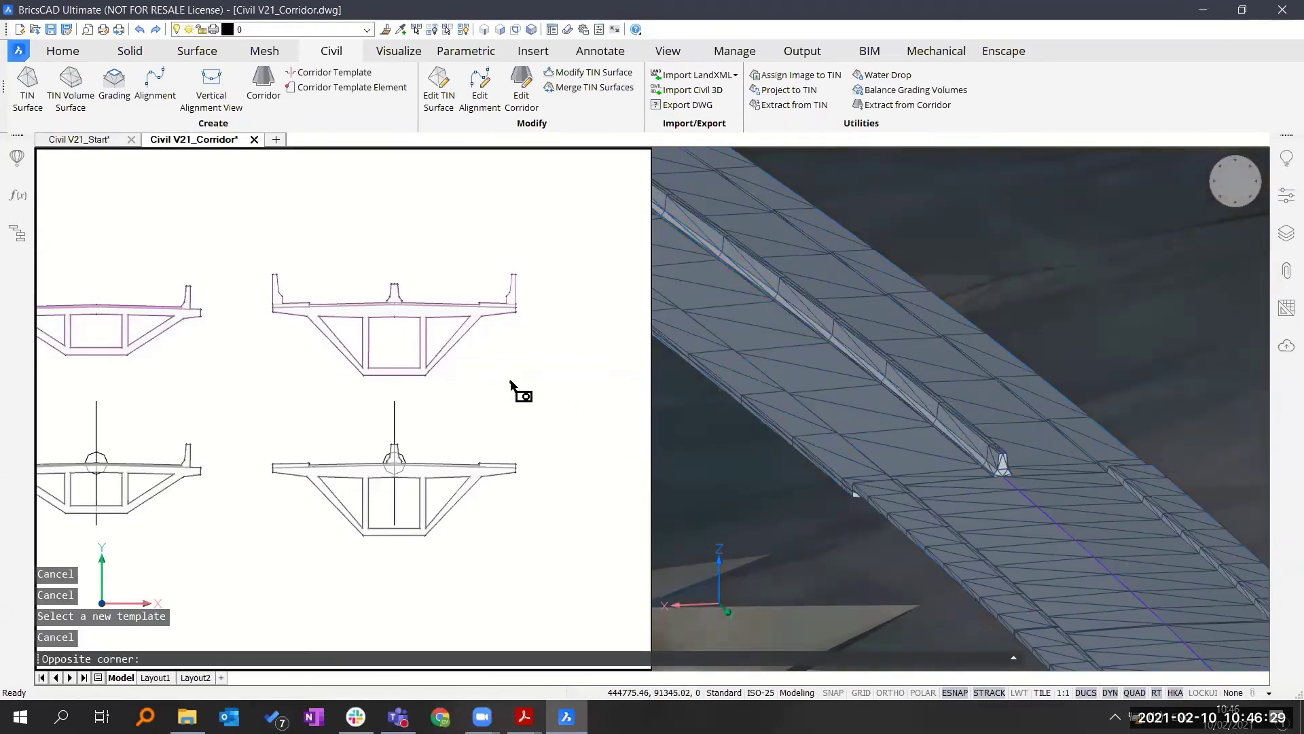
middle_click_drag(546, 404, 542, 407)
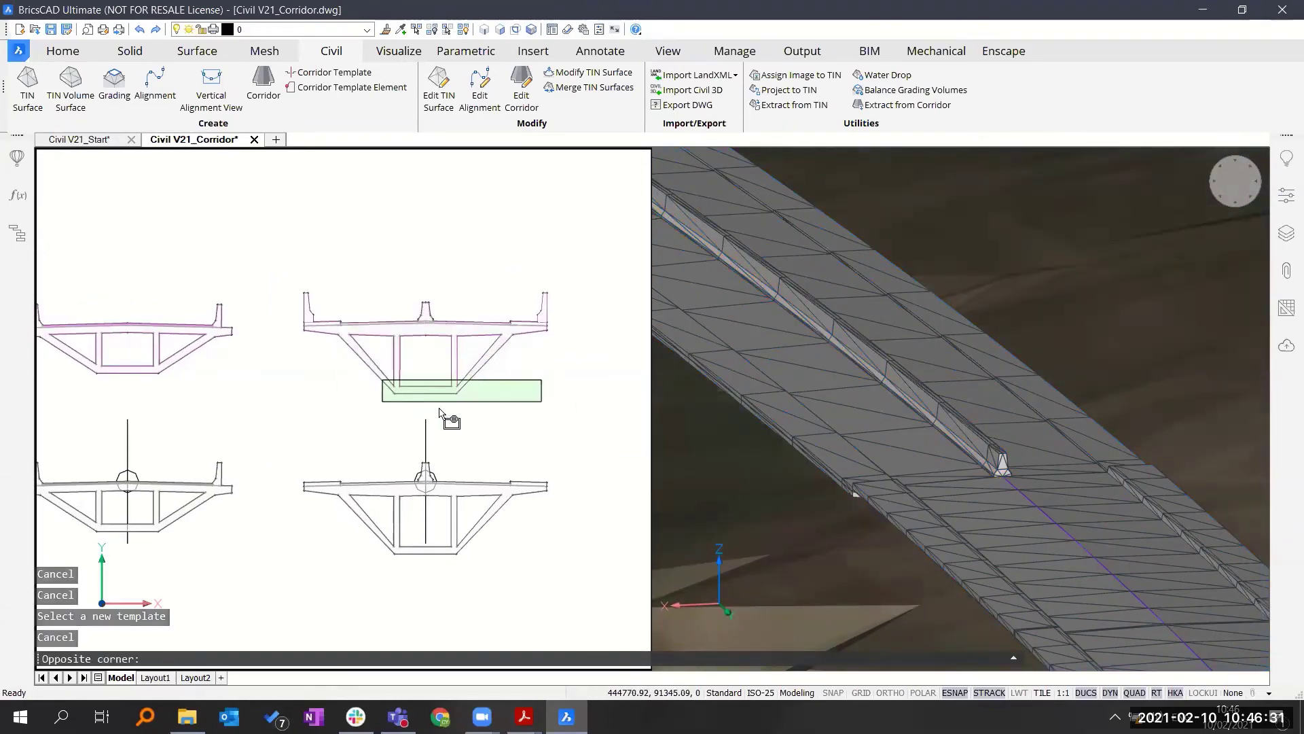
key("Escape")
scroll(305, 316, "up", 4)
left_click(306, 319)
key("Escape")
scroll(408, 286, "down", 5)
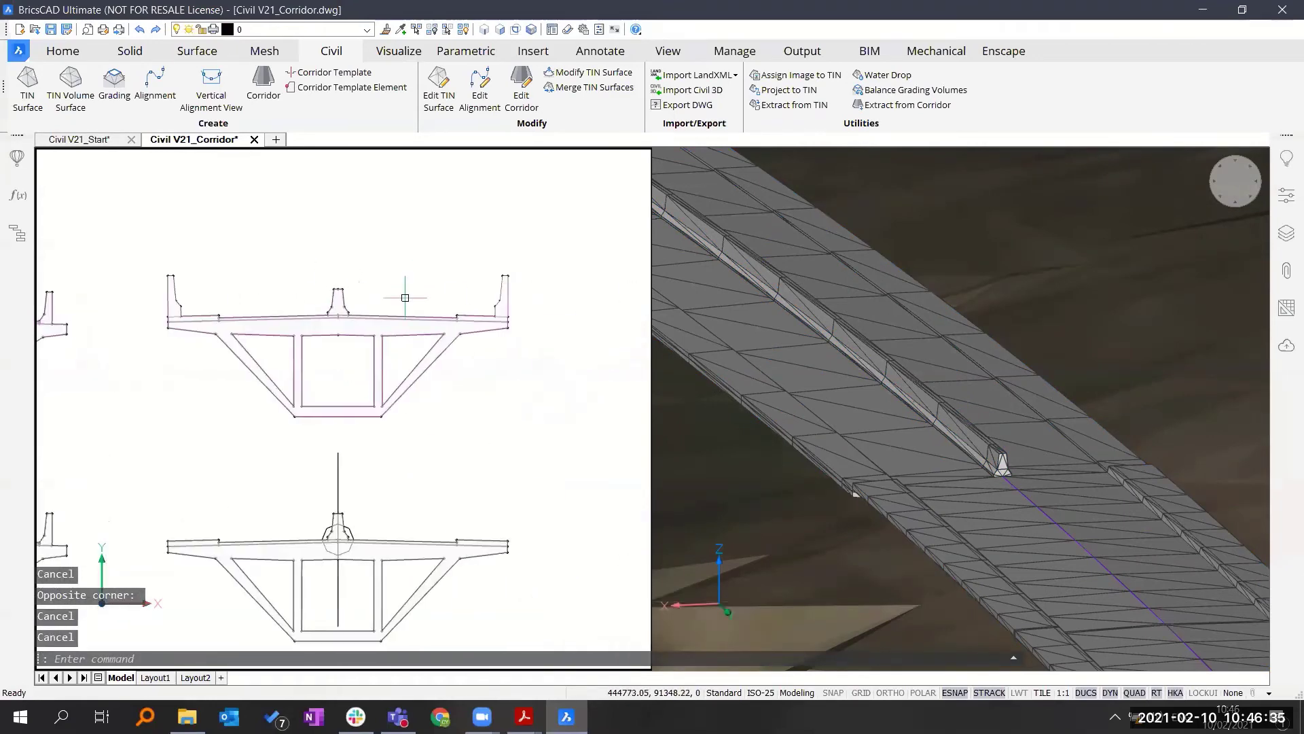
scroll(488, 311, "up", 4)
left_click(523, 328)
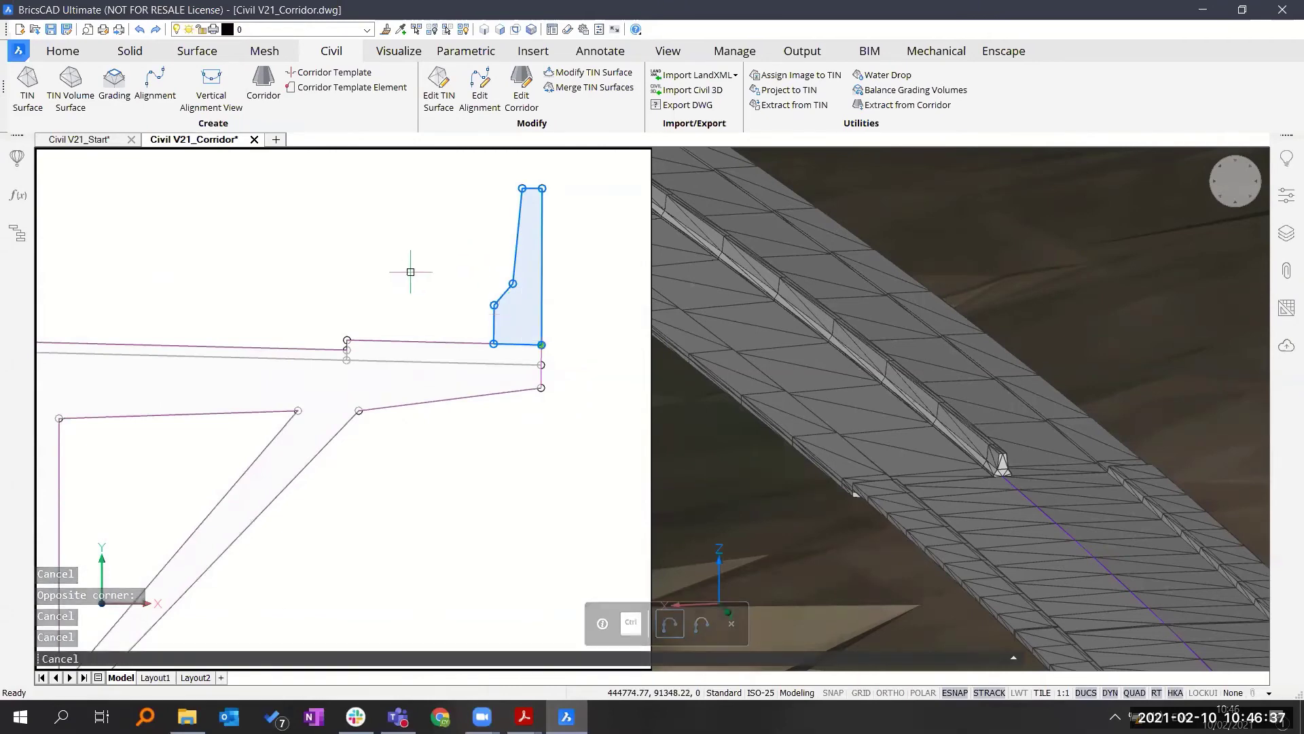
key("Escape")
scroll(349, 349, "down", 3)
middle_click_drag(350, 349, 474, 272)
middle_click_drag(351, 504, 477, 528)
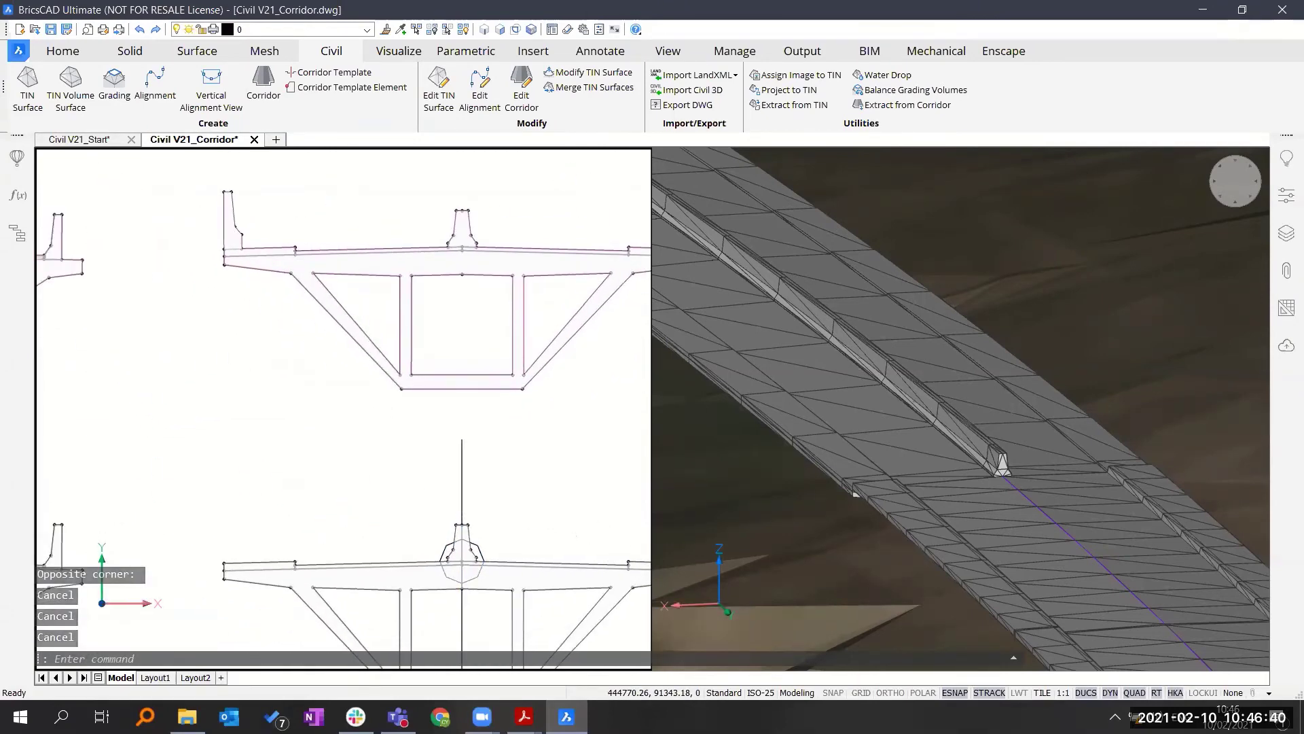
- Append the left side barrier template element to the upper left edge point of the larger bridge's corridor template
left_click(326, 73)
type("a")
key("Return")
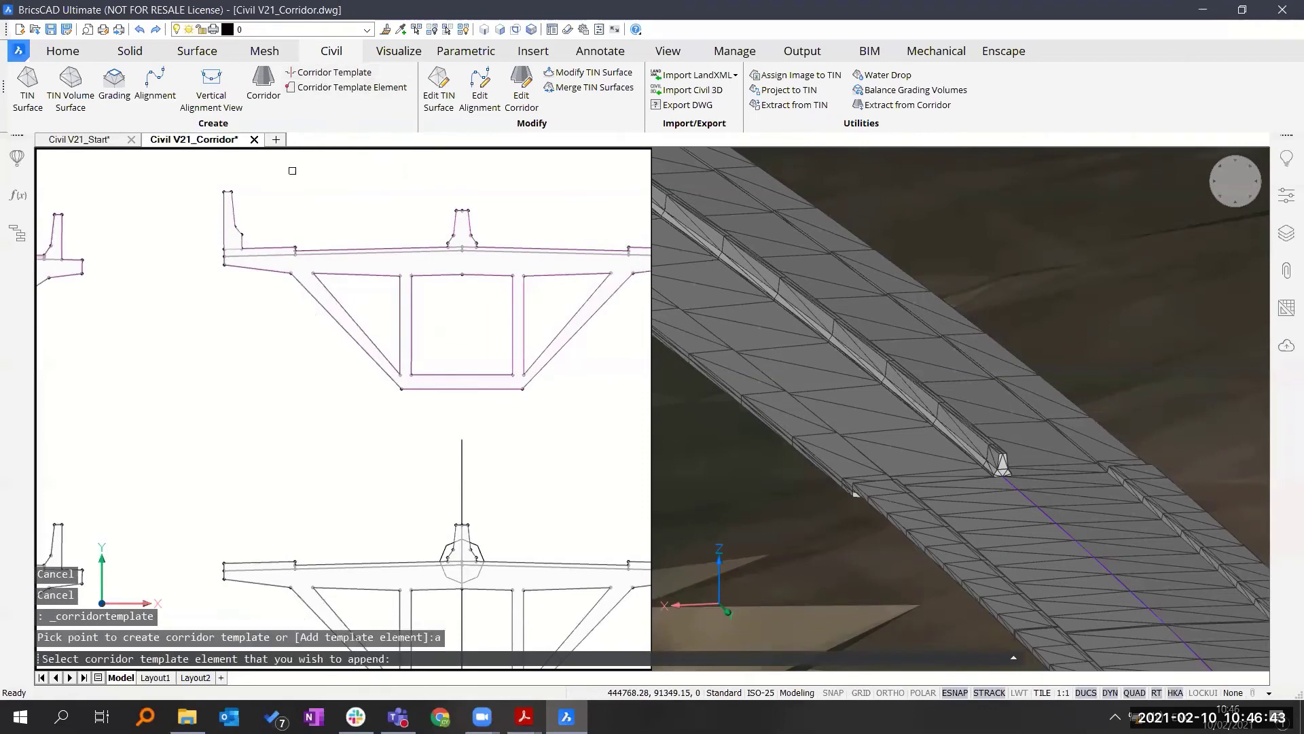
left_click(236, 241)
scroll(264, 499, "up", 6)
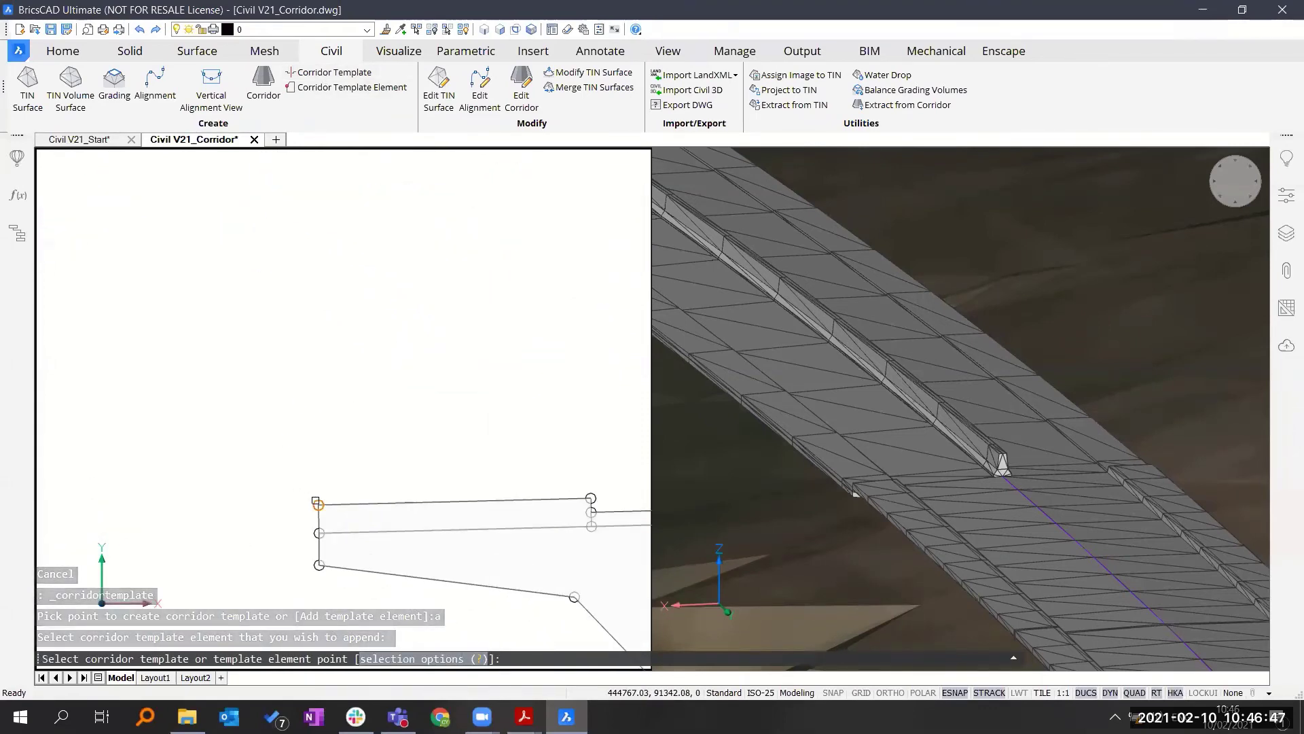
left_click(318, 504)
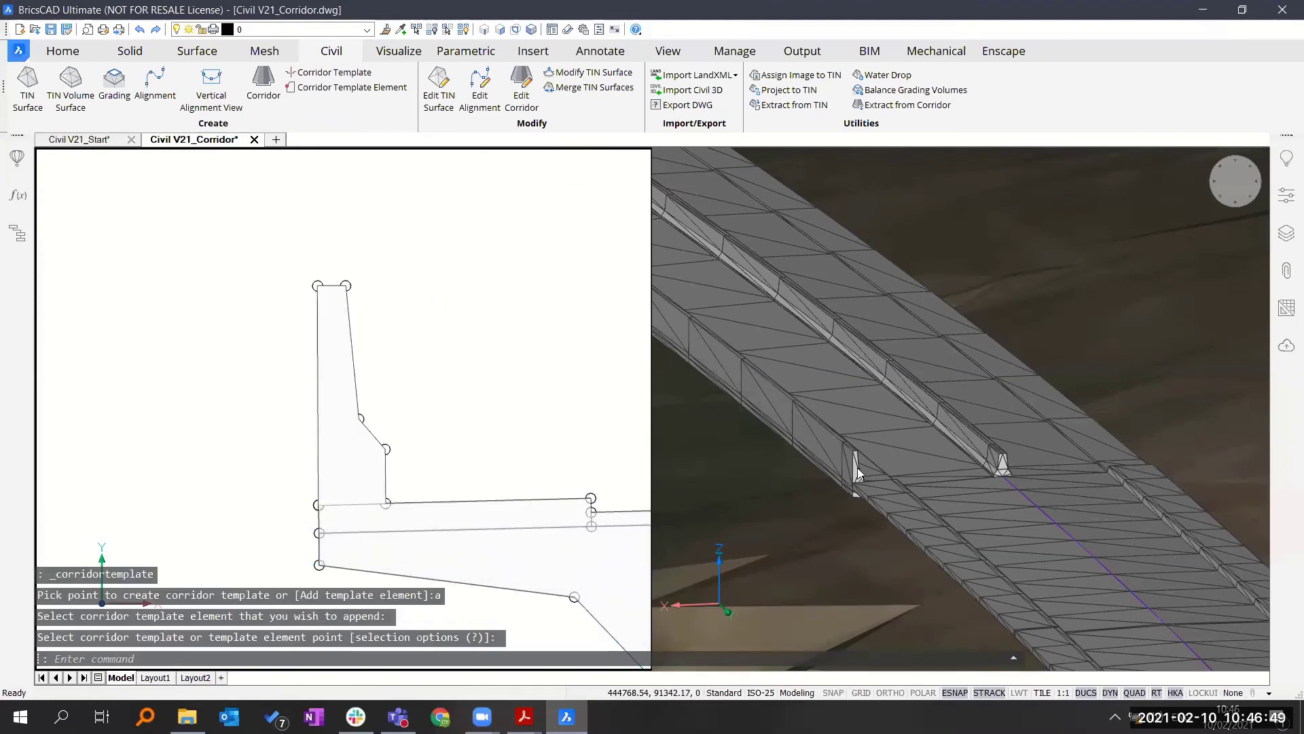
- Append the right side barrier template element to the upper right edge point of the larger bridge's corridor template
left_click(587, 435)
scroll(579, 355, "down", 4)
middle_click_drag(469, 385, 309, 460)
middle_click_drag(492, 451, 267, 486)
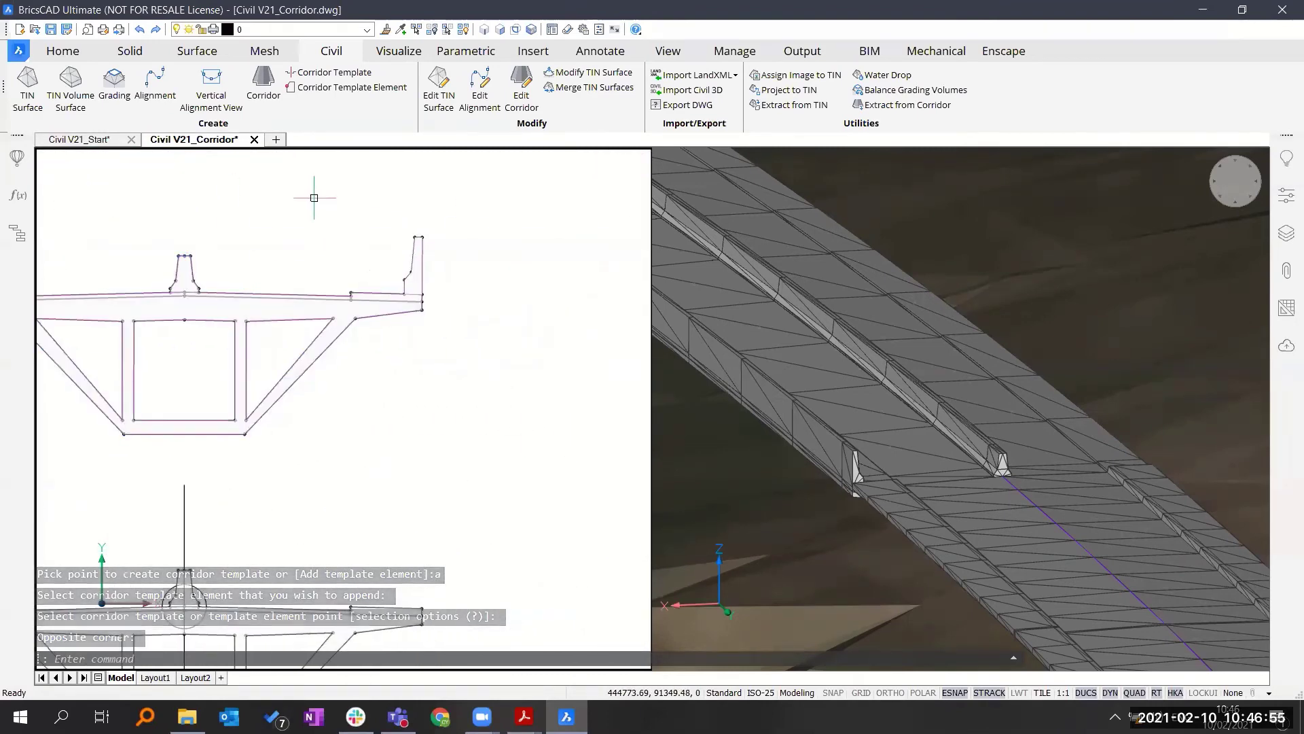
left_click(348, 87)
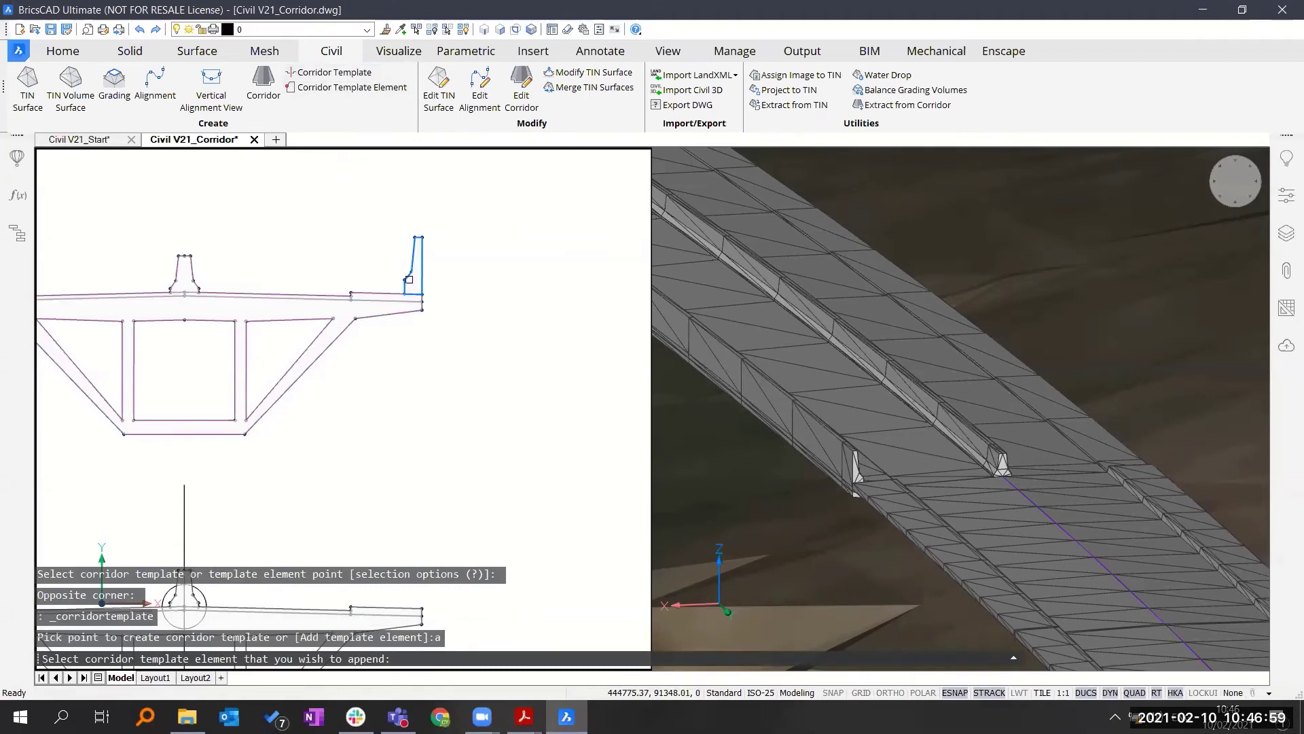
left_click(416, 287)
scroll(480, 381, "down", 3)
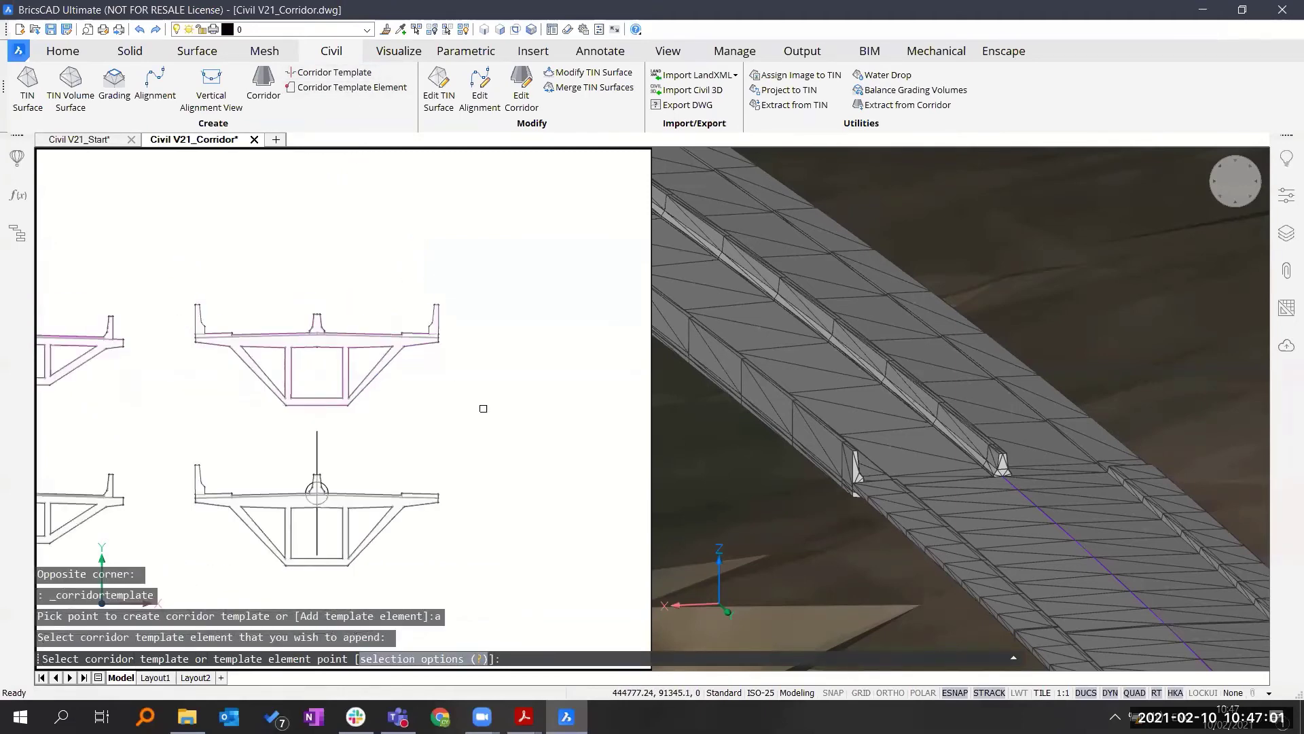
scroll(504, 351, "up", 5)
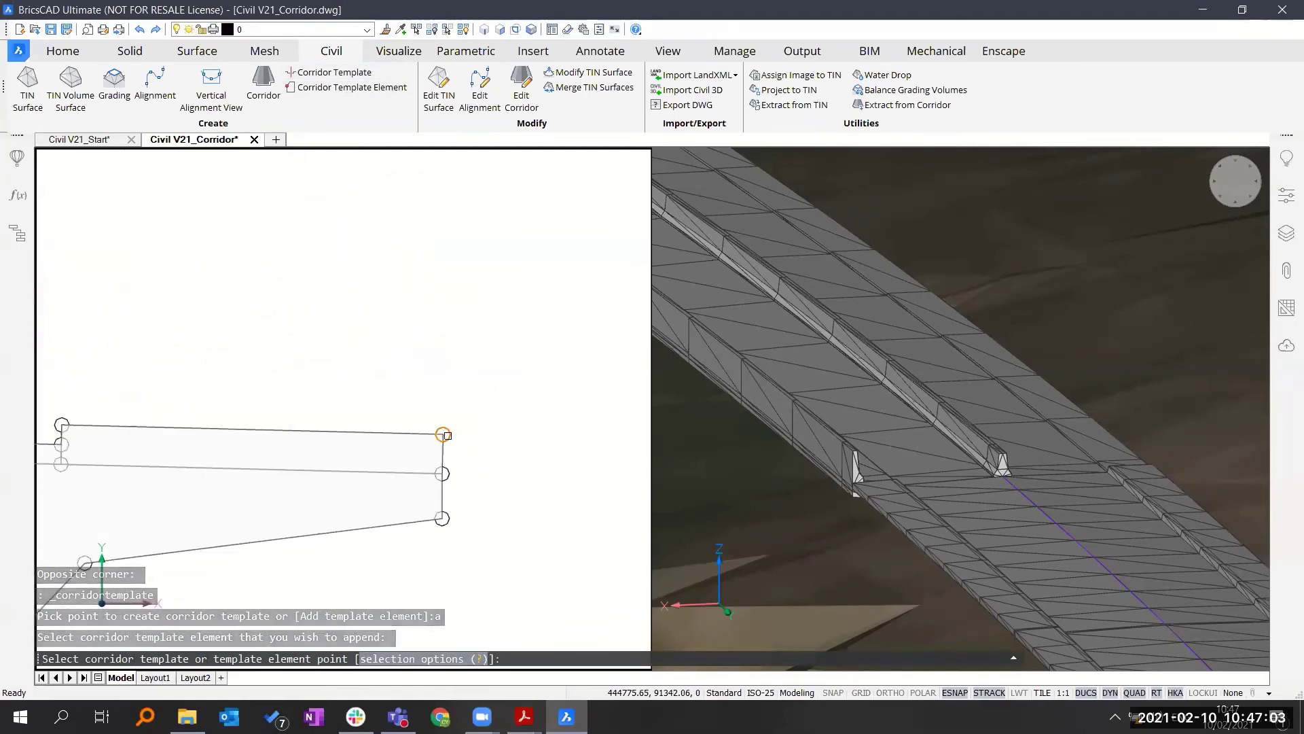
left_click(443, 434)
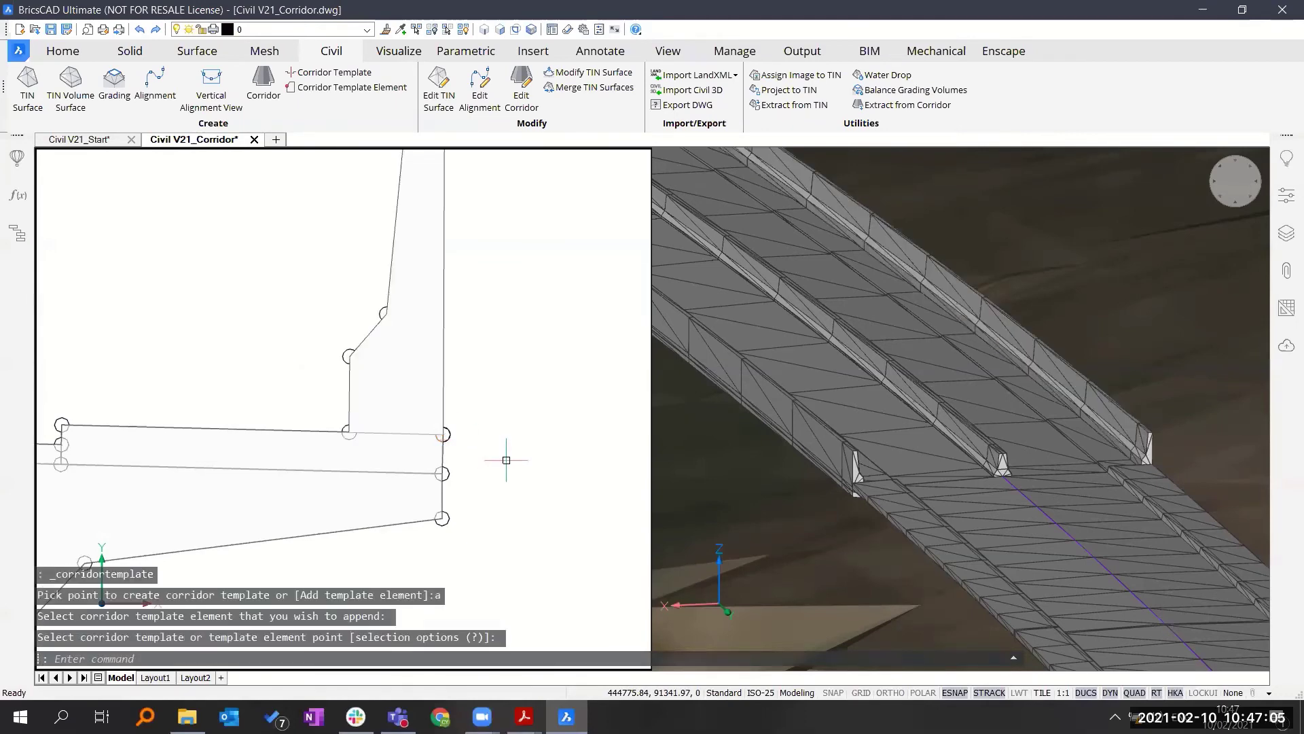
- Move the left barrier in the bridge template by its inner base corner onto the upper corner of the left kerb
scroll(253, 320, "down", 3)
middle_click_drag(268, 315, 509, 351)
middle_click_drag(325, 344, 335, 373)
scroll(357, 411, "down", 3)
middle_click_drag(260, 483, 385, 484)
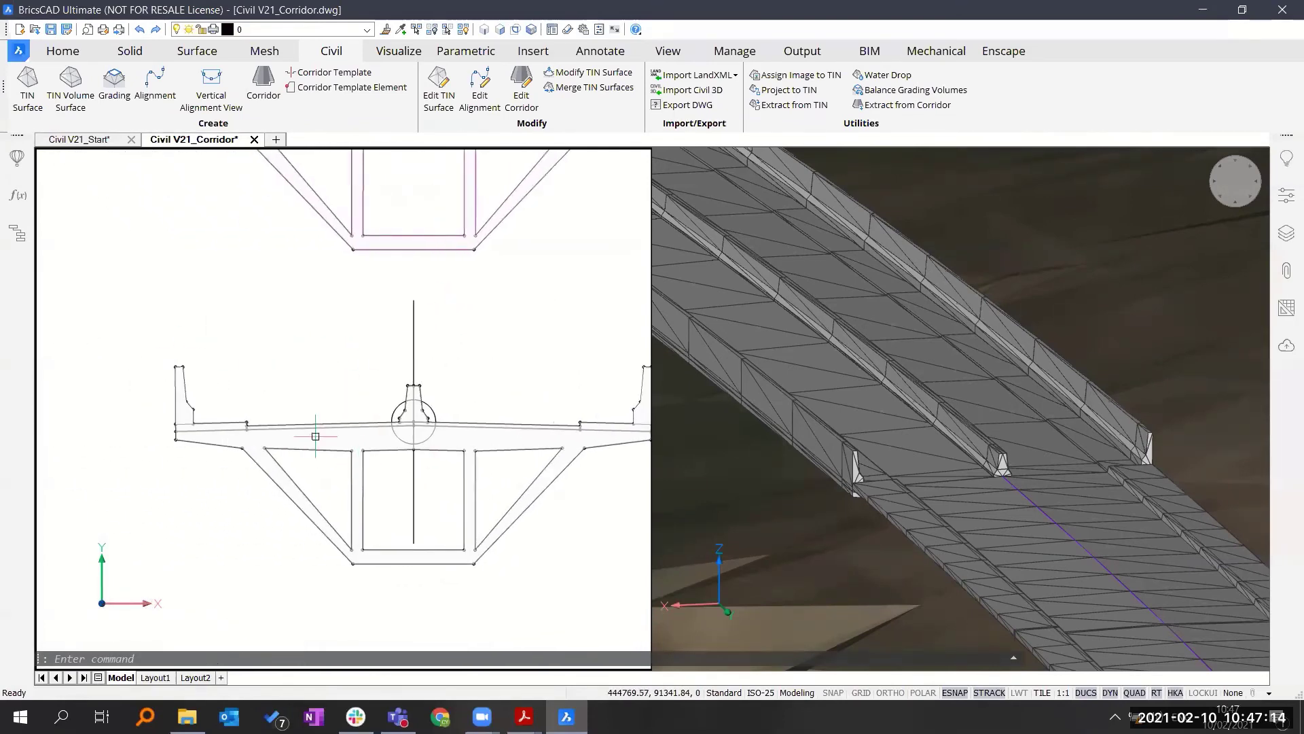
left_click(194, 411)
scroll(194, 412, "up", 3)
middle_click_drag(258, 369, 267, 368)
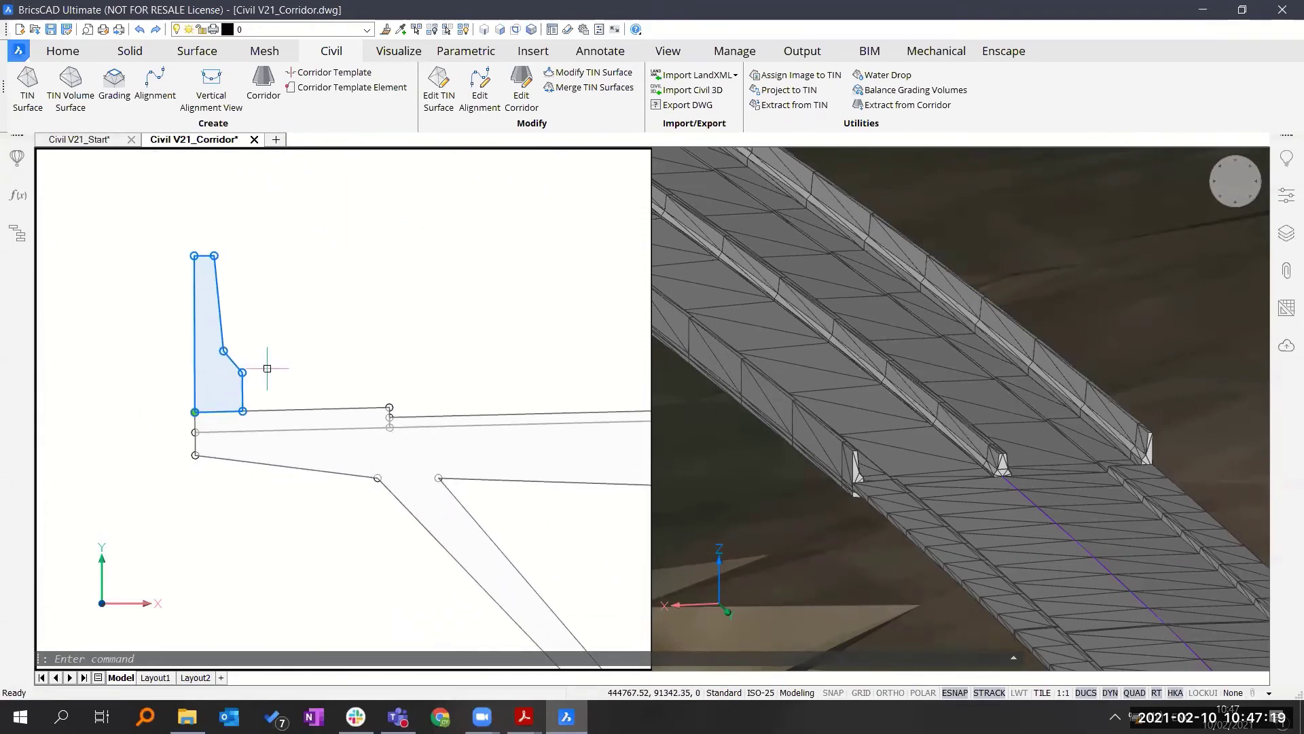
key("F3")
type("m")
key("Return")
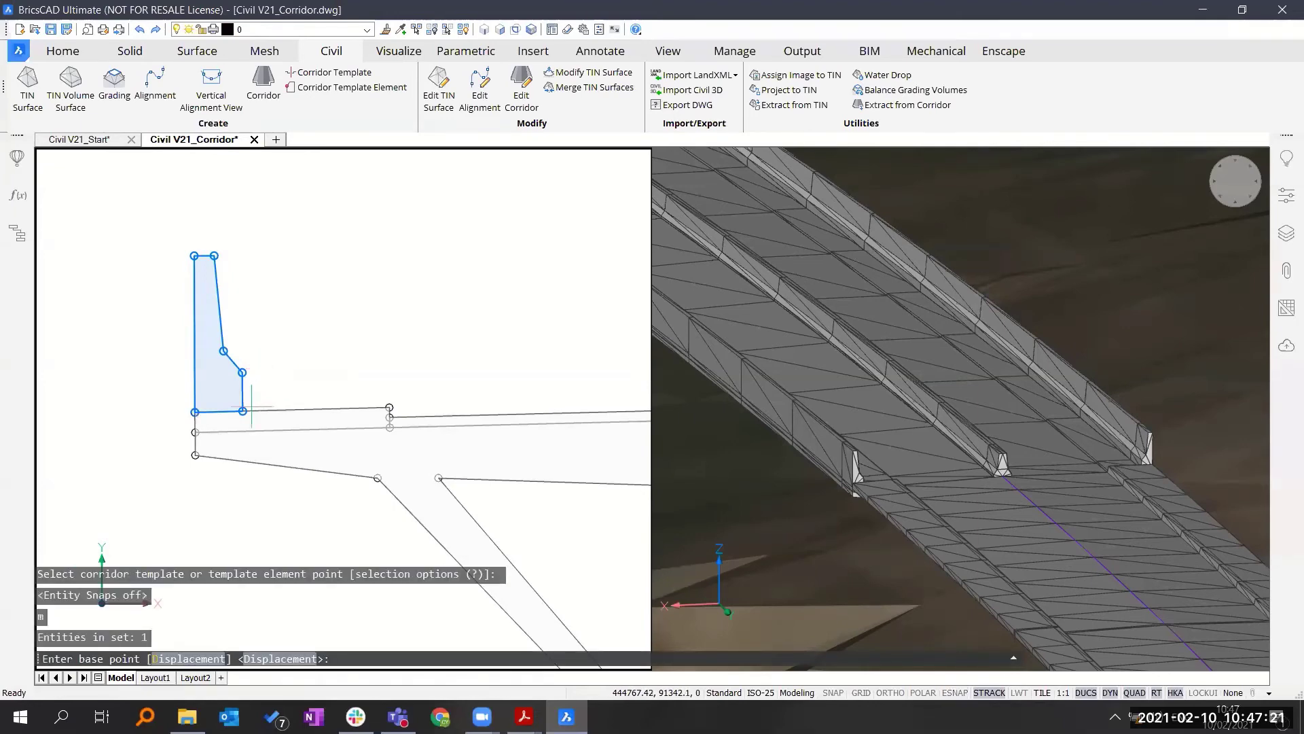
key("F3")
left_click(243, 411)
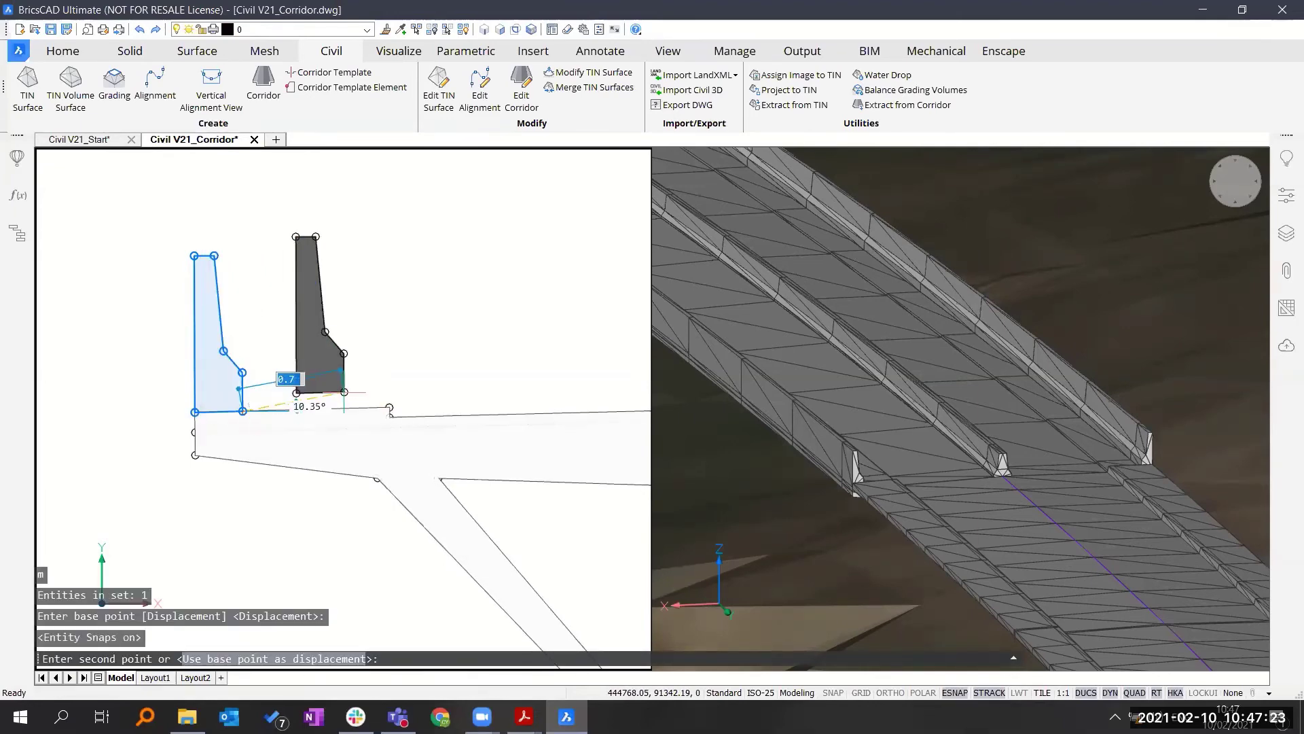
left_click(390, 408)
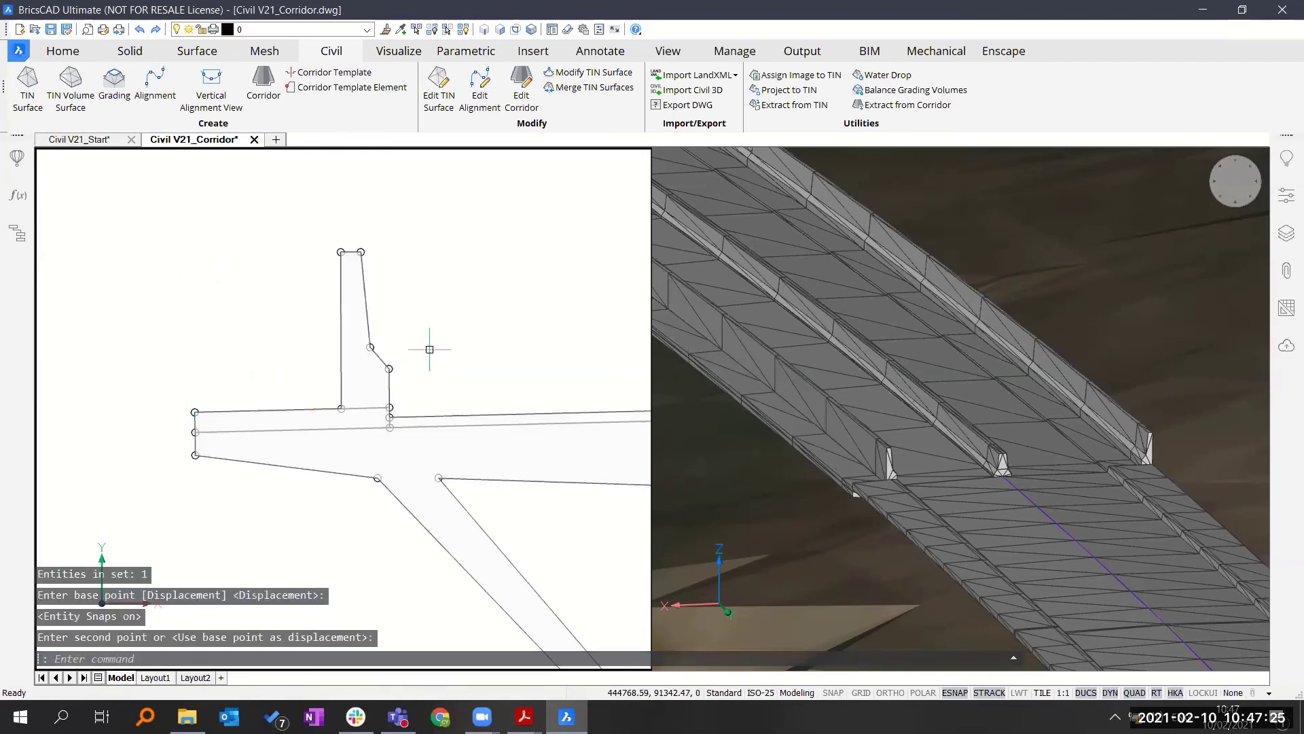
- Move the right barrier in the bridge template by its inner base corner onto the upper corner of the right kerb
middle_click_drag(452, 323, 126, 358)
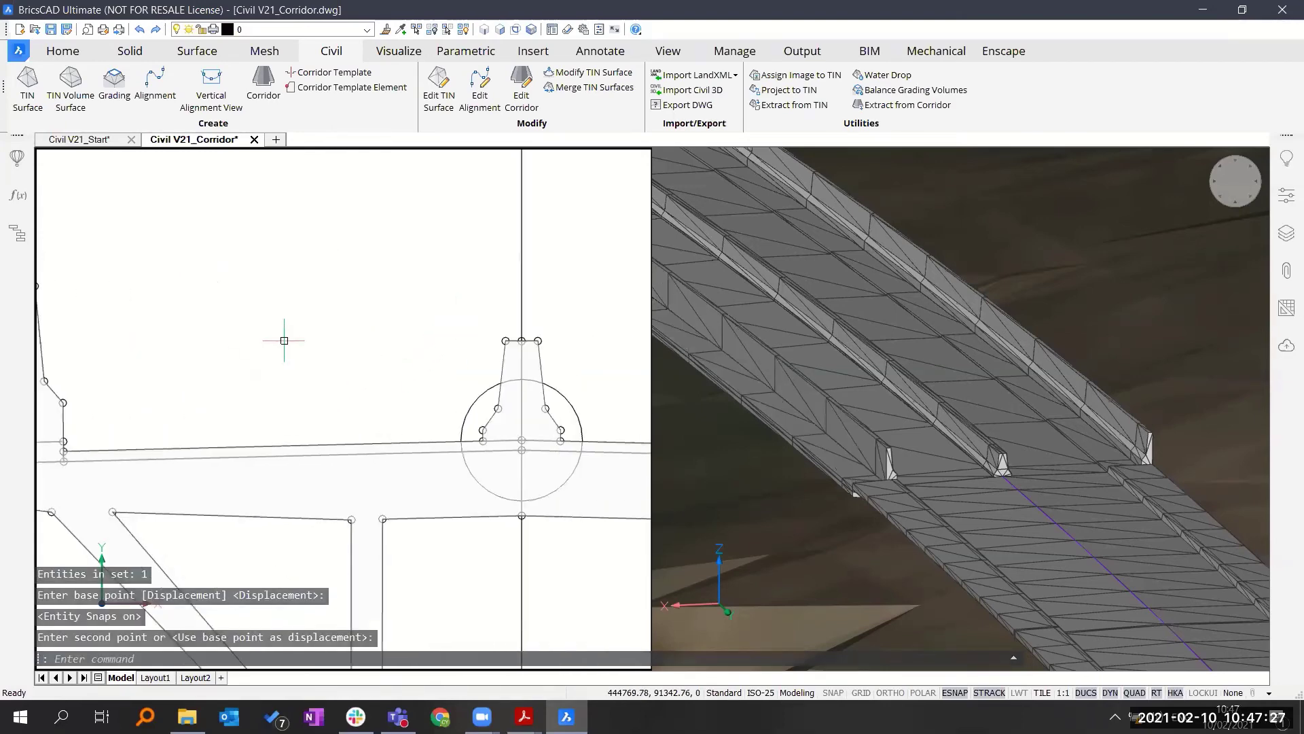
scroll(282, 340, "down", 1)
middle_click_drag(483, 333, 81, 340)
left_click(562, 391)
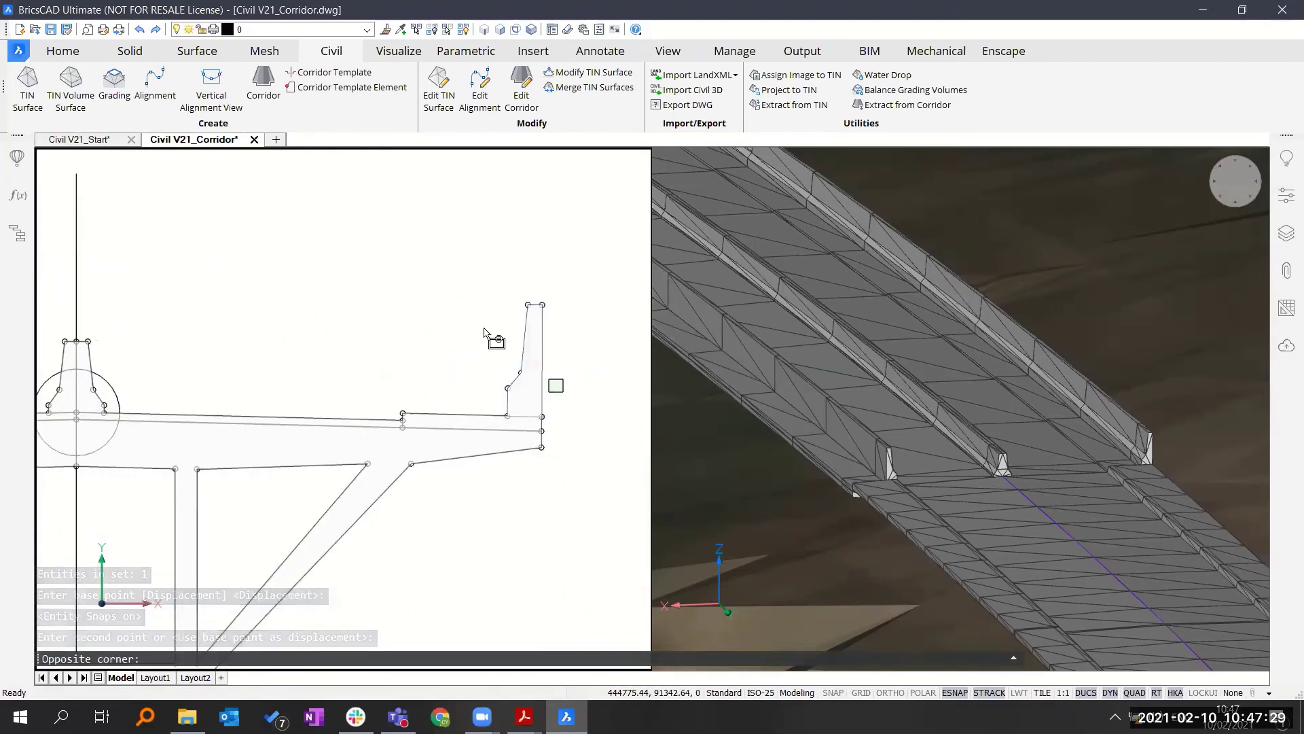
left_click(496, 339)
type("m")
key("Return")
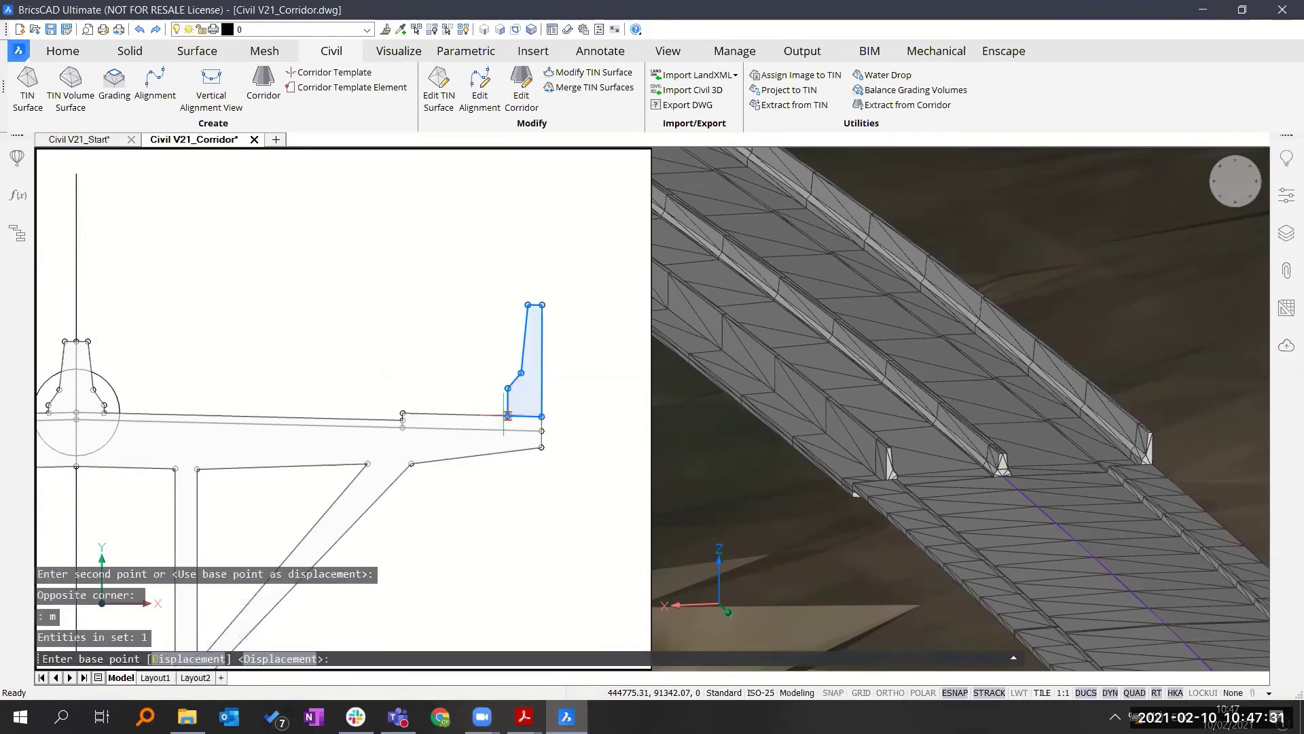
left_click(508, 415)
left_click(402, 414)
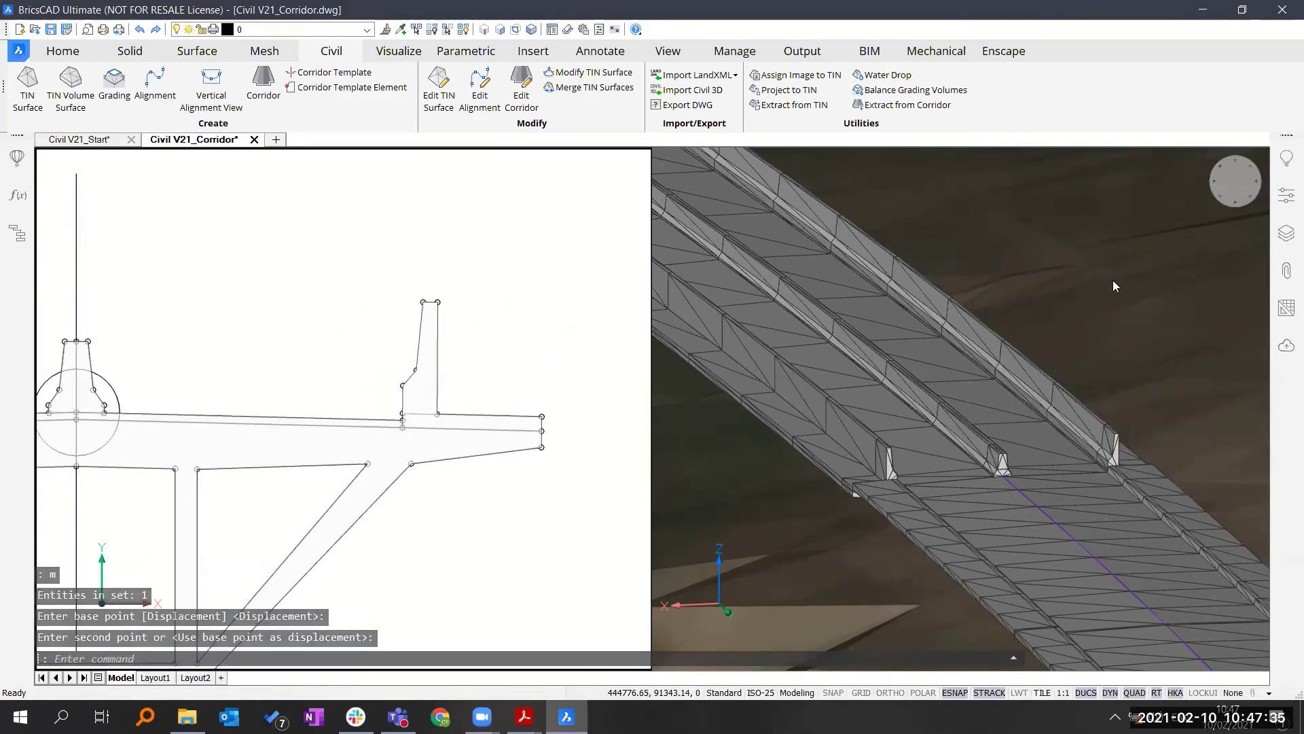
- Switch from the split layout to a single viewport of the 3D corridor and examine the road-to-bridge transition
mouse_move(1112, 281)
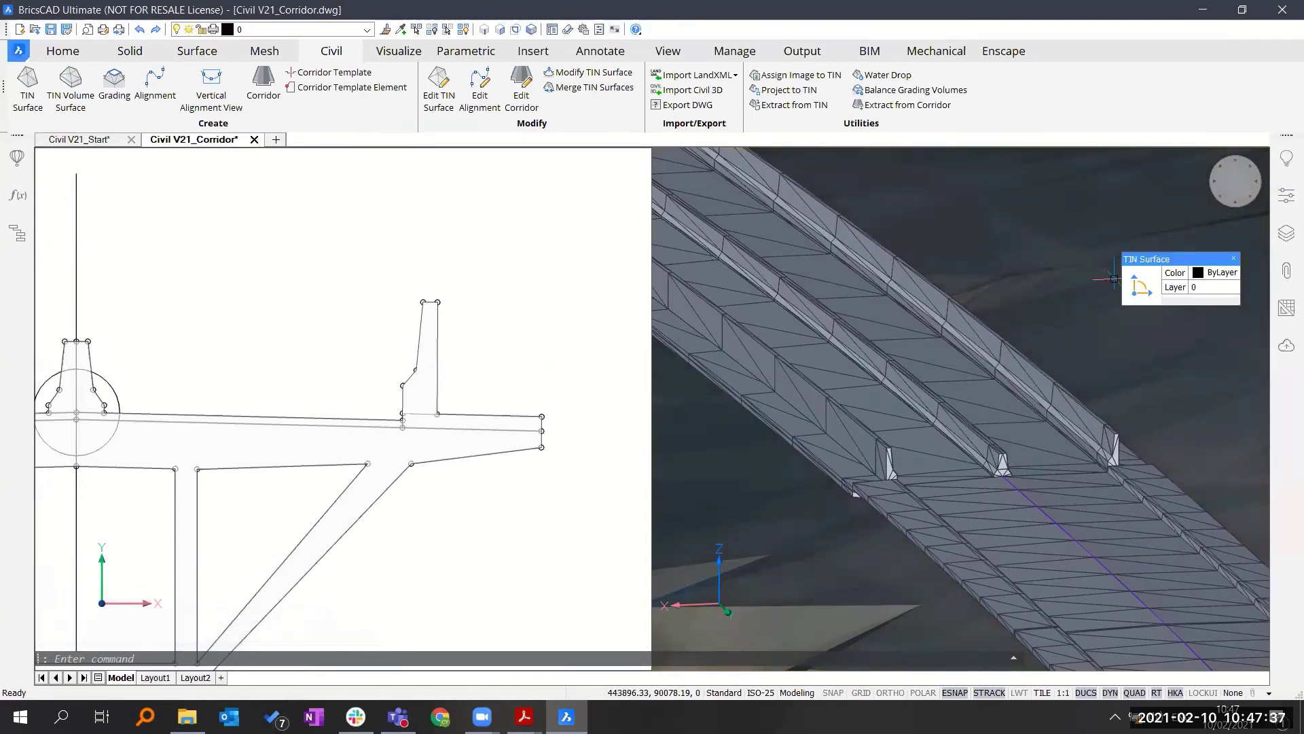
type("VPORT")
key("Return")
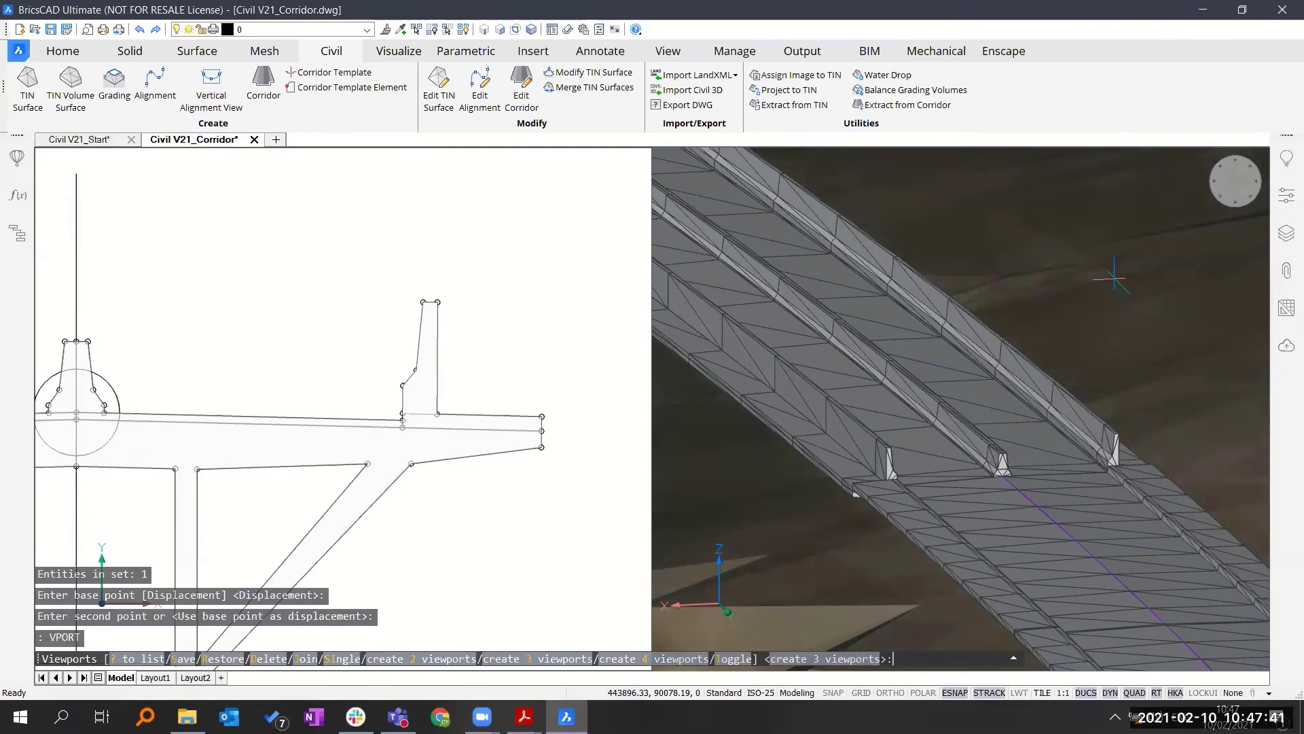
key("Return")
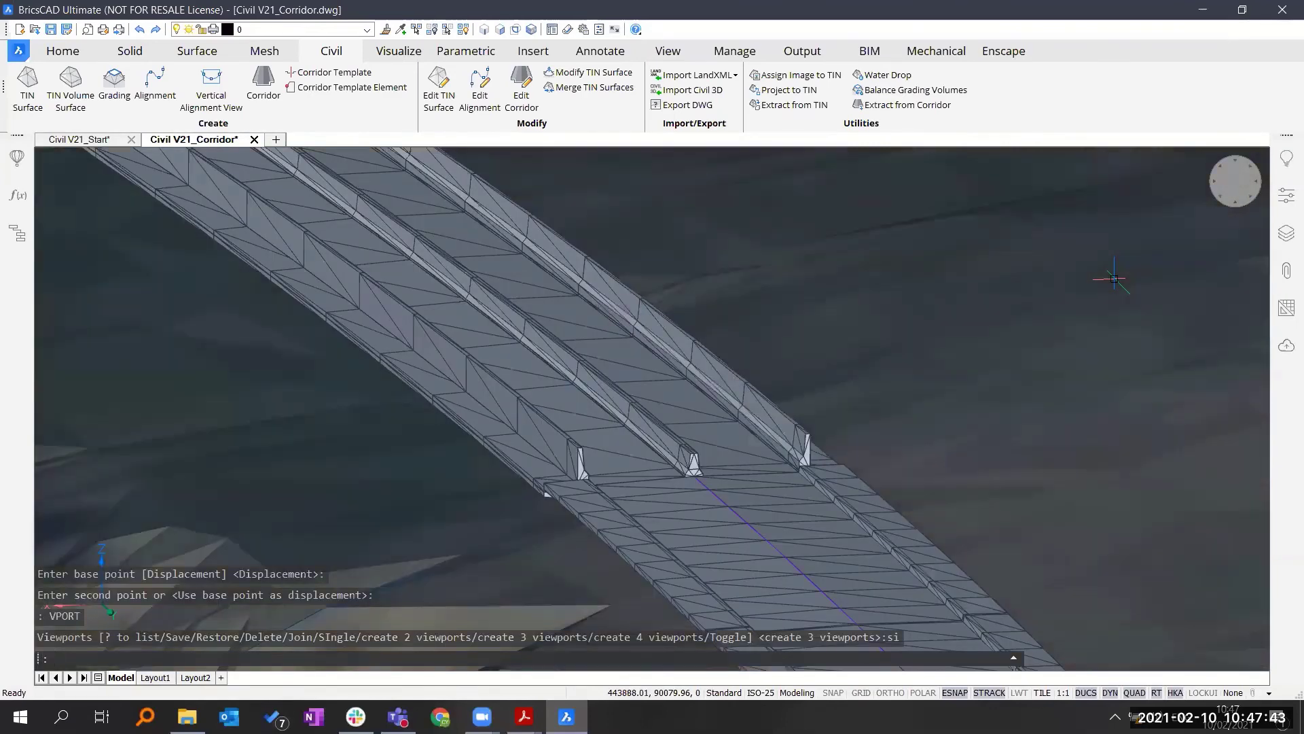
scroll(855, 334, "down", 2)
middle_click_drag(449, 320, 611, 326, "shift")
middle_click_drag(408, 316, 649, 371, "shift")
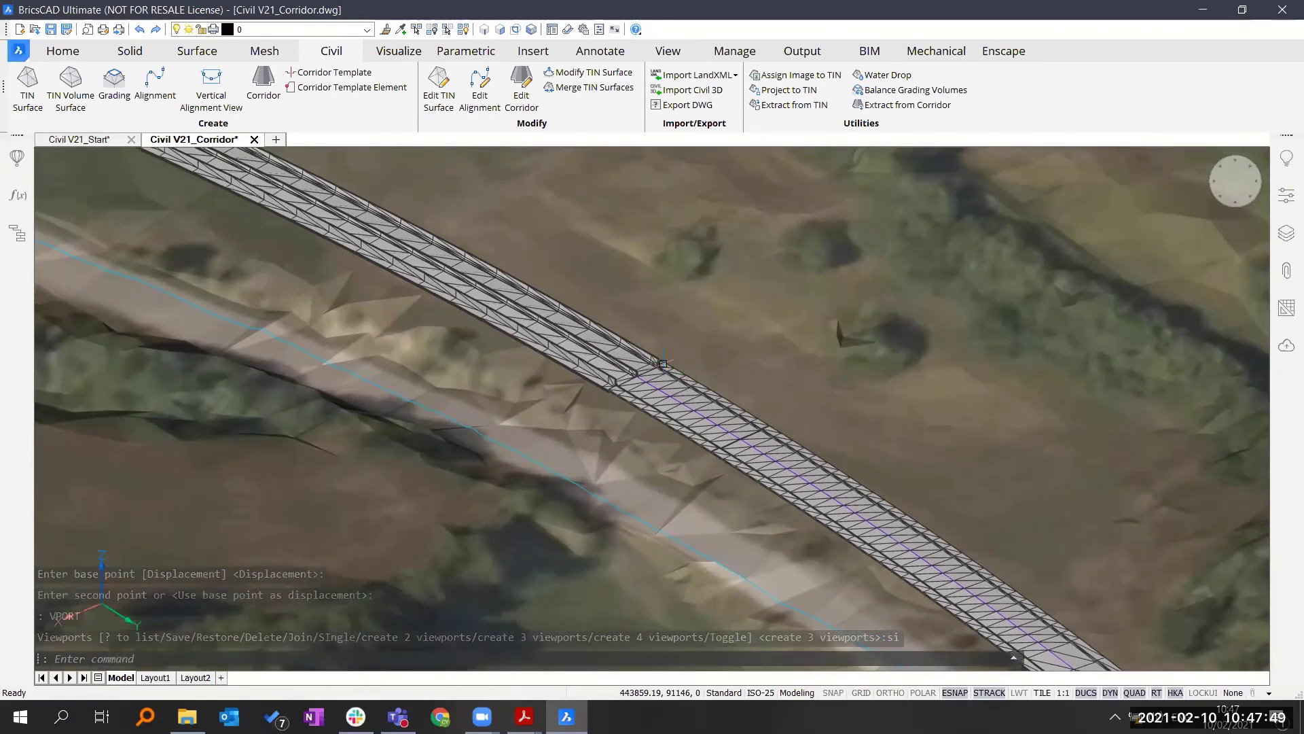
scroll(657, 367, "up", 3)
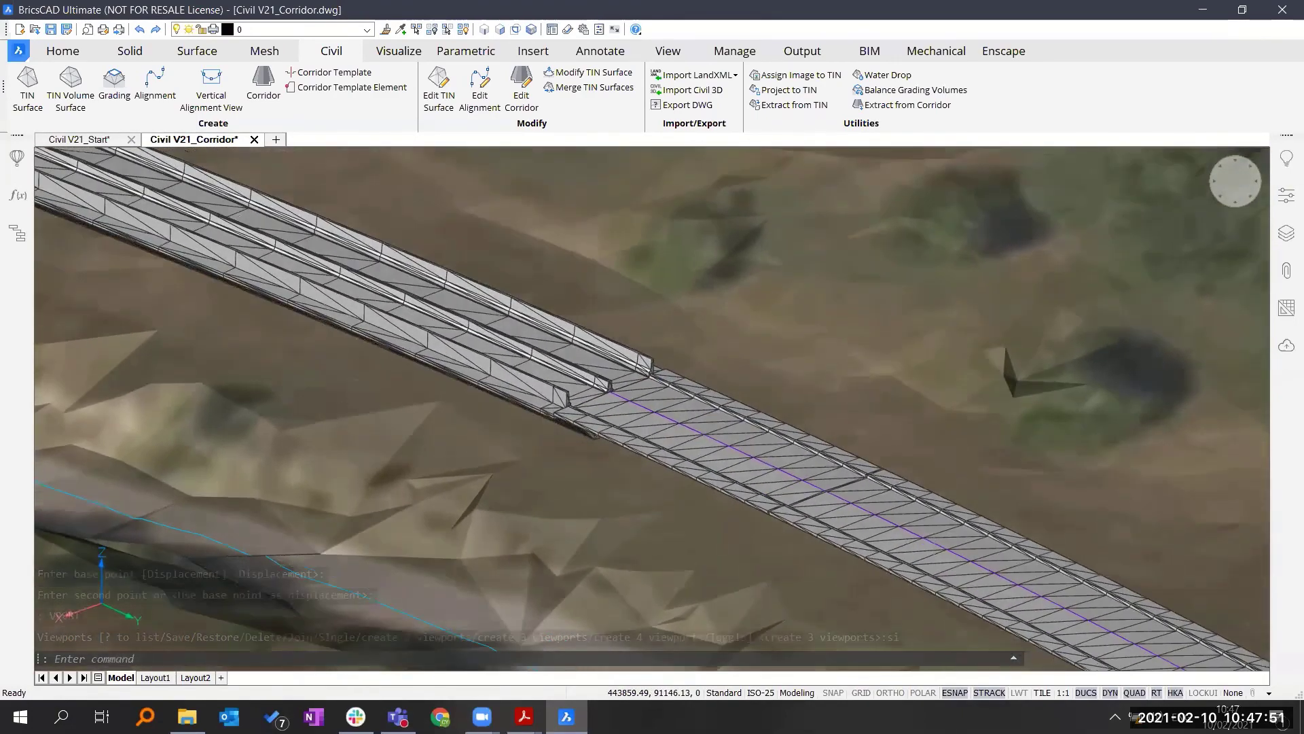
- Turn off the display of meshes in the corridor's visual style
left_click(645, 402)
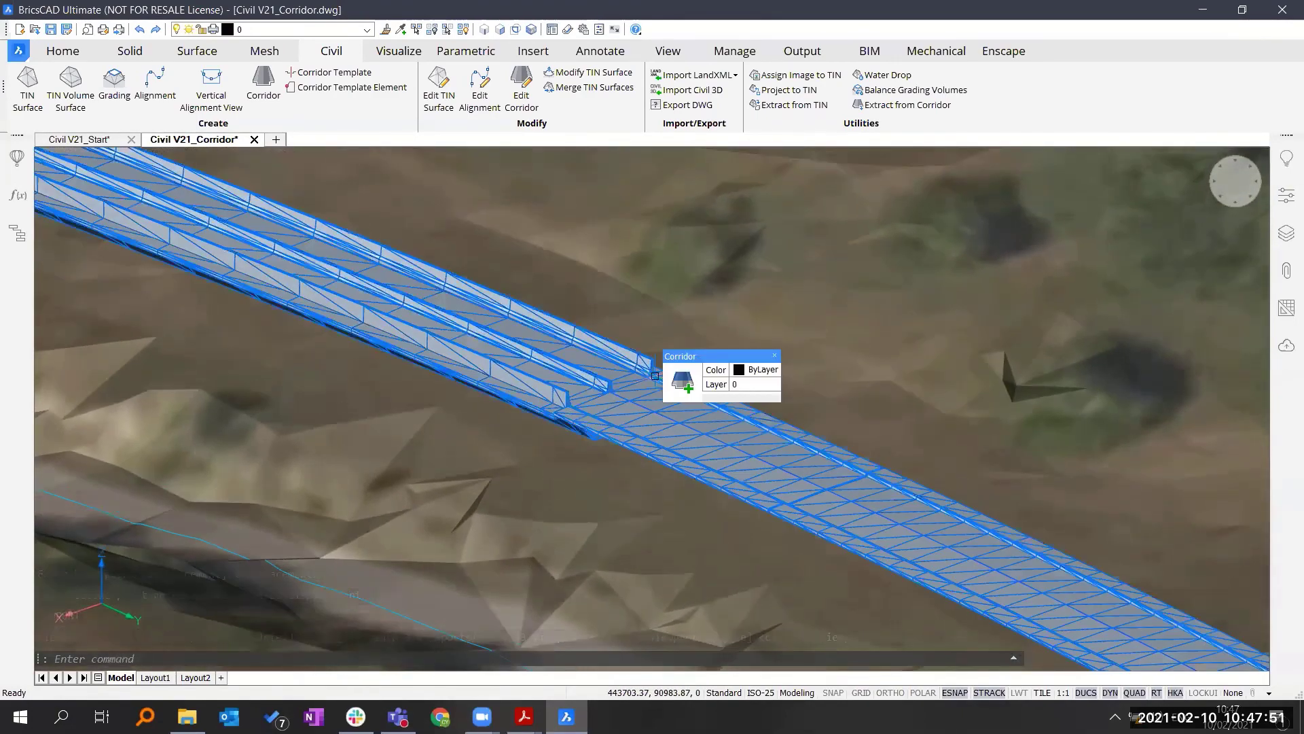
left_click(1285, 198)
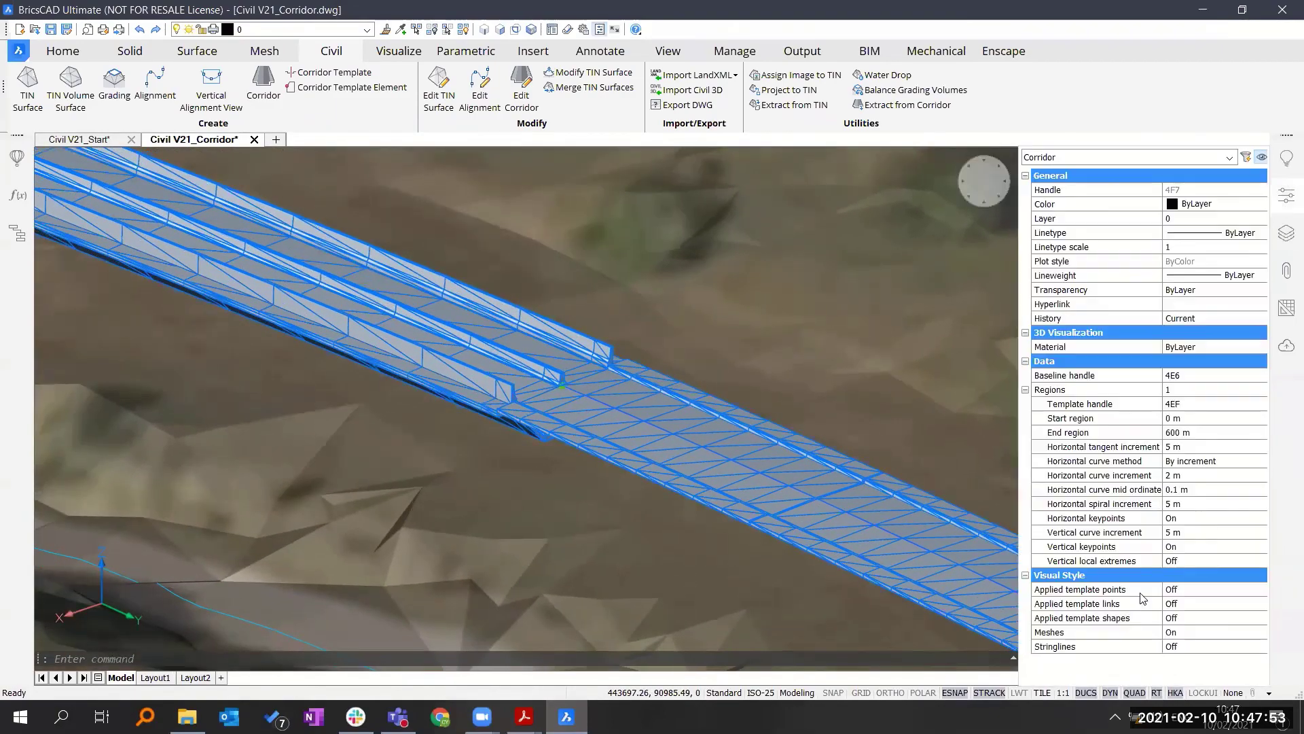
left_click(1173, 633)
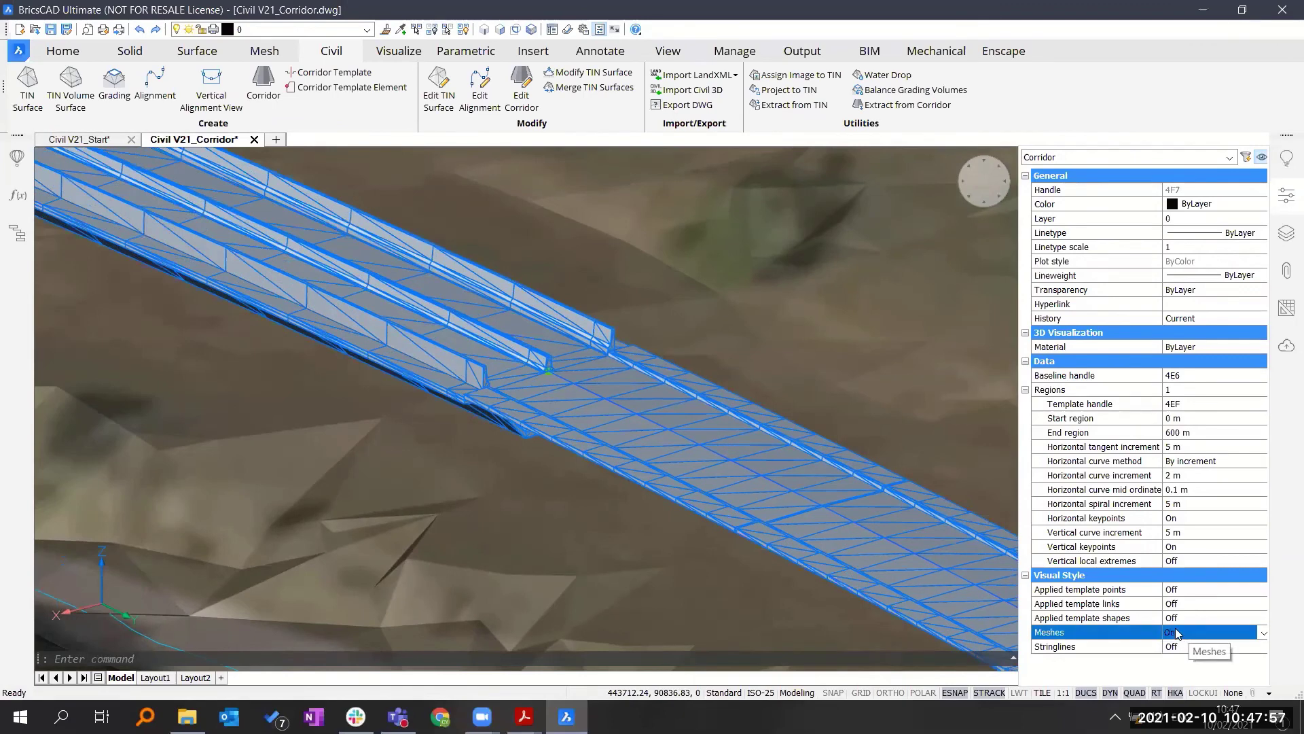
left_click(1181, 629)
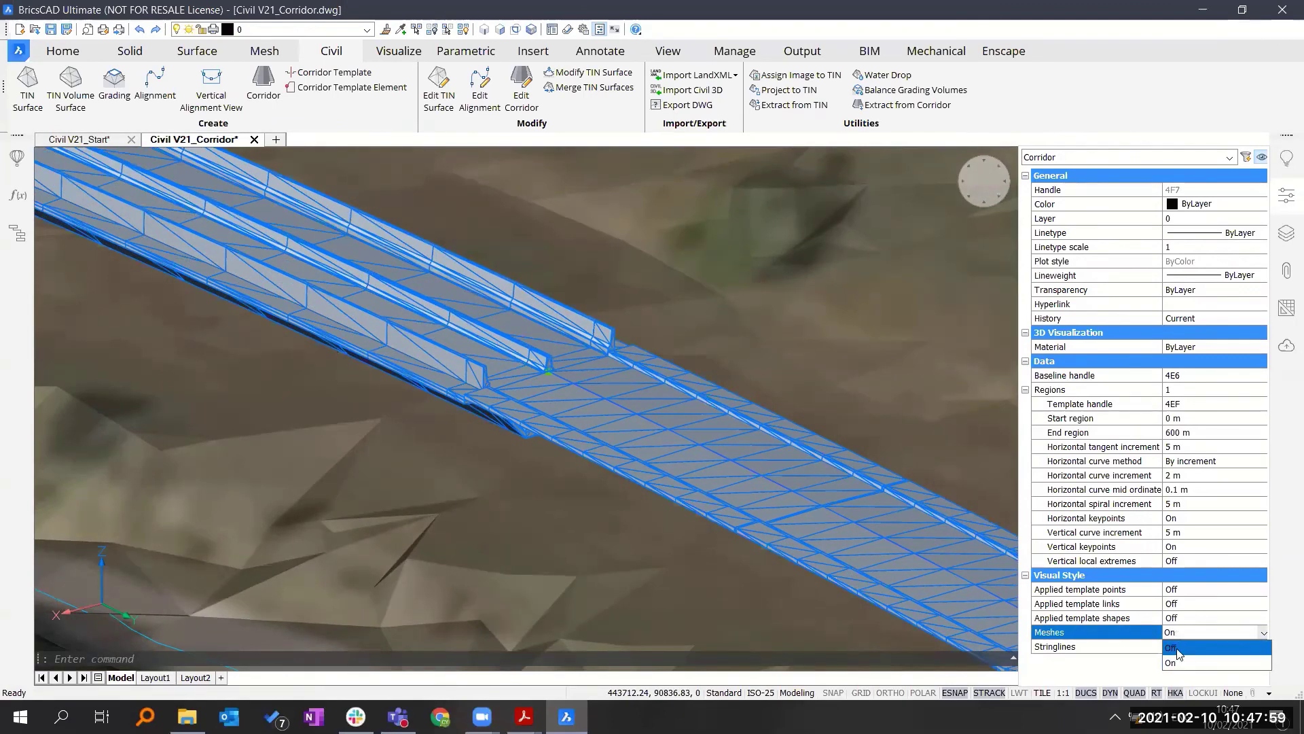
left_click(1181, 647)
- Turn on the applied template links in the corridor's visual style
left_click(1190, 606)
left_click(1190, 607)
left_click(1180, 633)
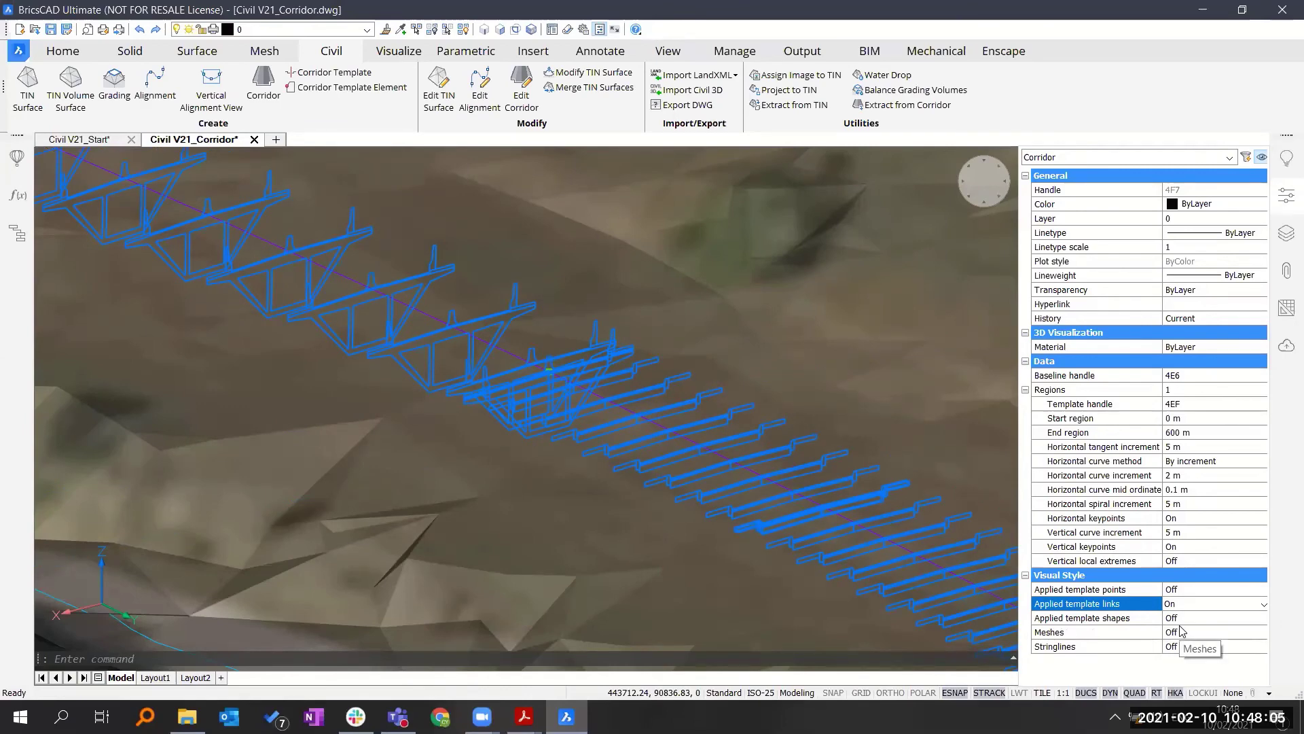
- Turn off the applied template links and turn on the stringlines in the corridor's visual style
left_click(1195, 608)
left_click(1192, 618)
left_click(1186, 649)
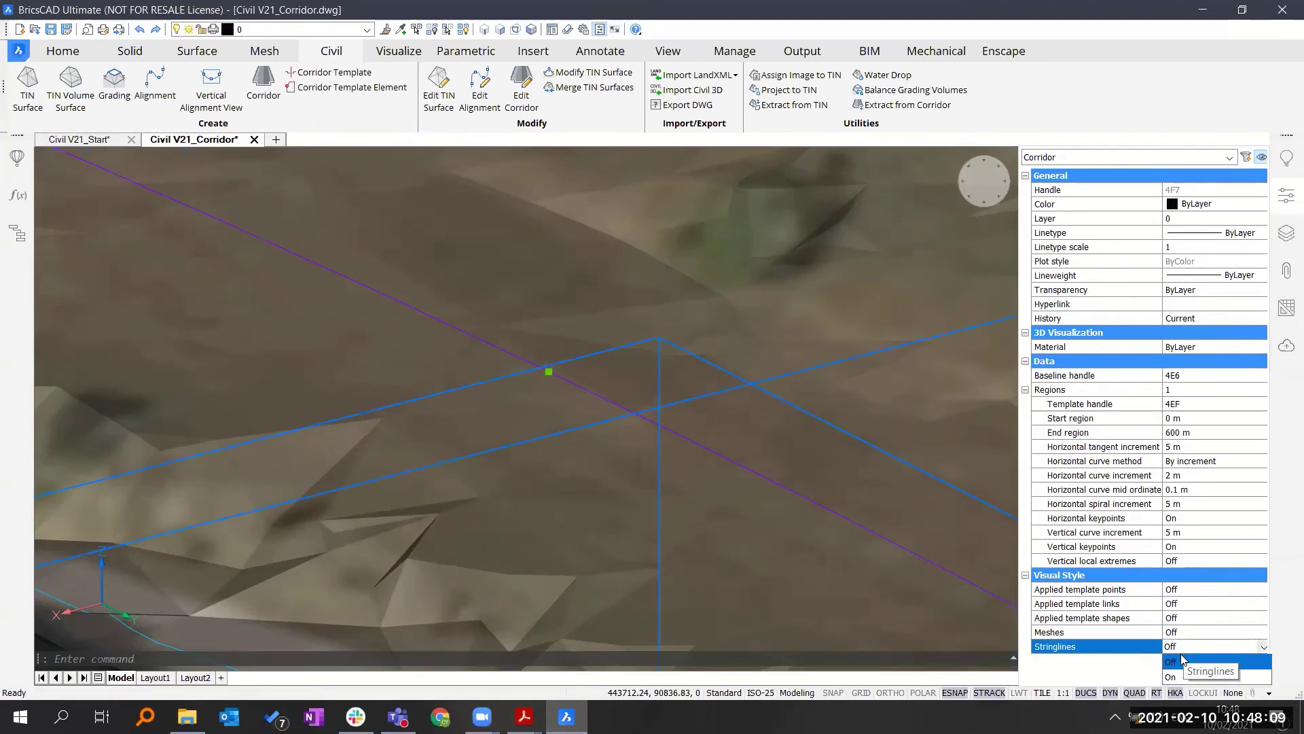
left_click(1181, 676)
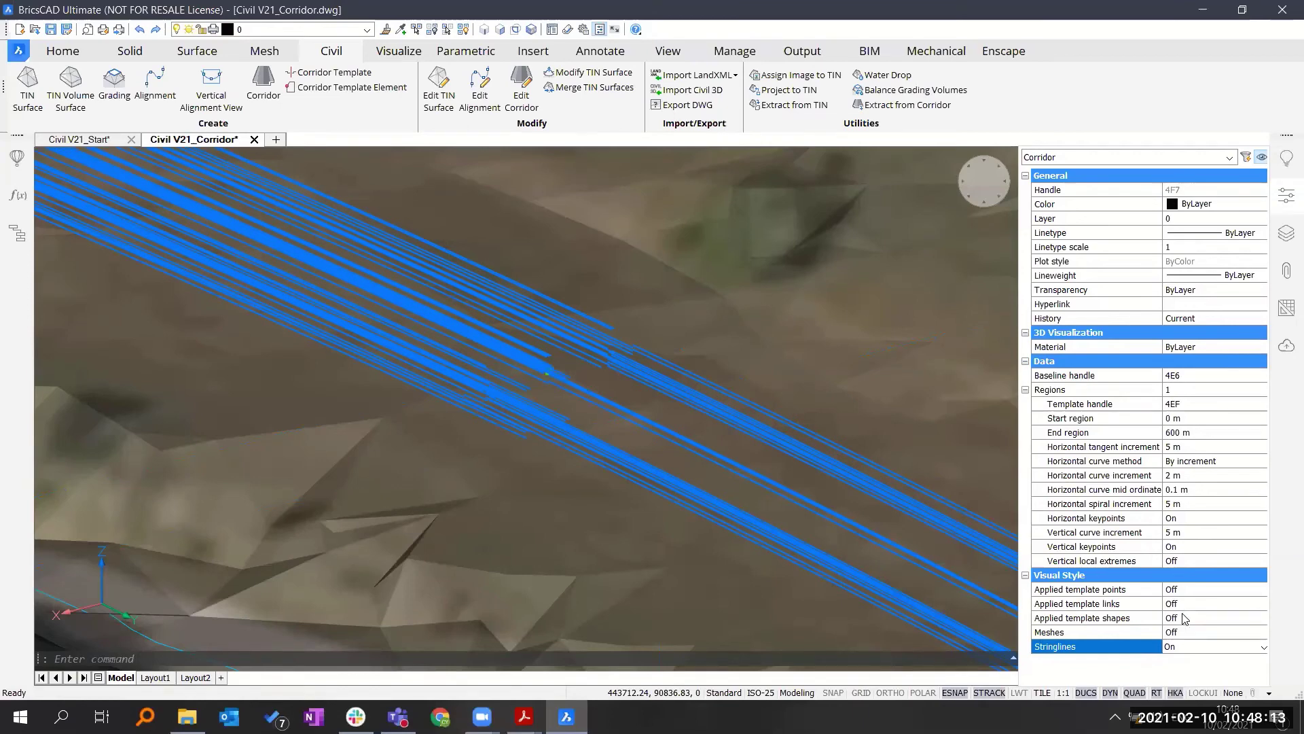
- Turn on the applied template shapes and turn off the stringlines in the corridor's visual style
left_click(1182, 618)
left_click(1179, 647)
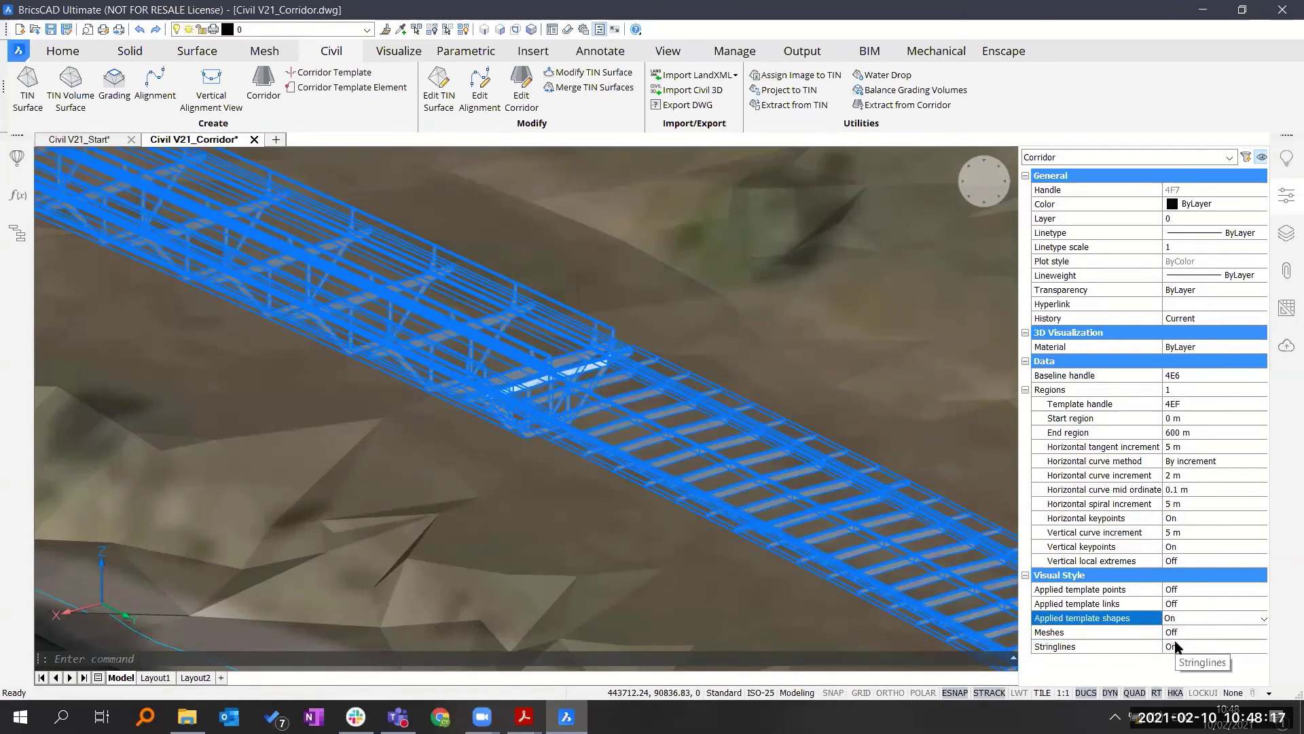
left_click(1179, 647)
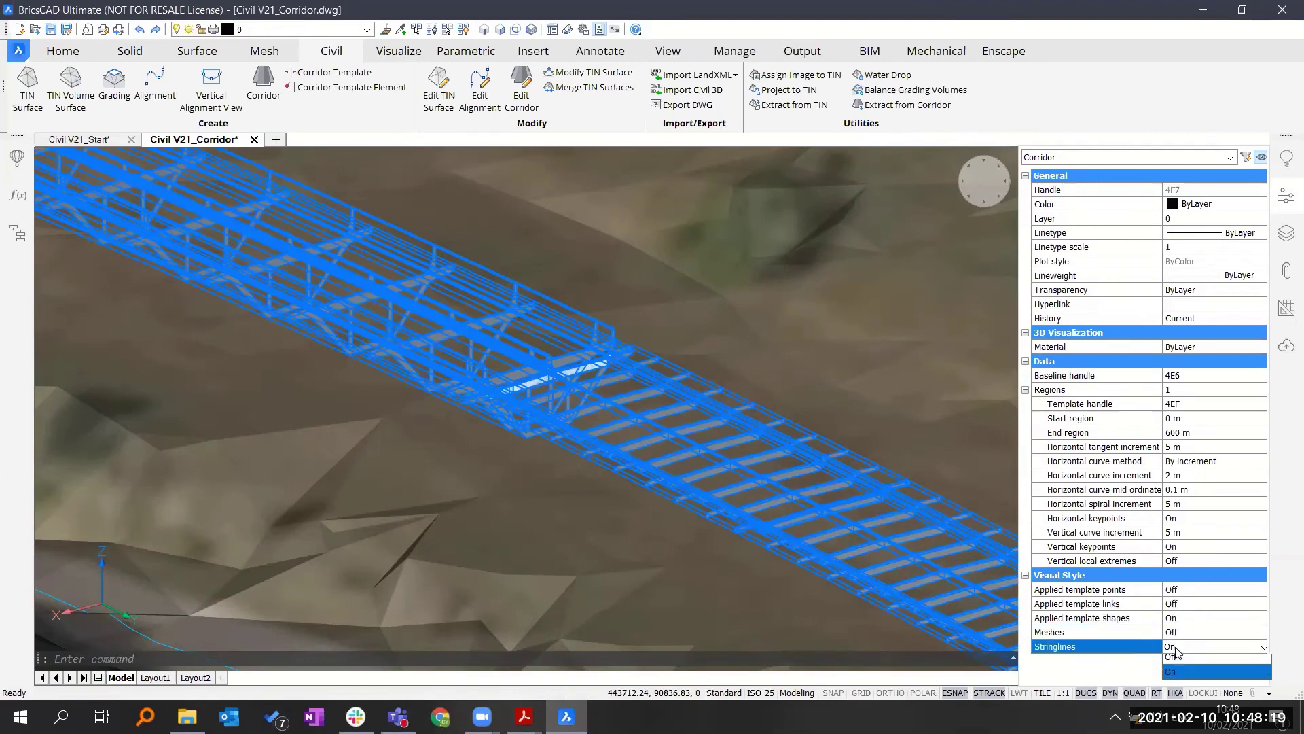
left_click(1181, 661)
- Turn off the applied template shapes, turn the corridor's meshes back on and clear the selection
left_click(1182, 617)
left_click(1181, 633)
left_click(1182, 632)
left_click(1171, 662)
key("Escape")
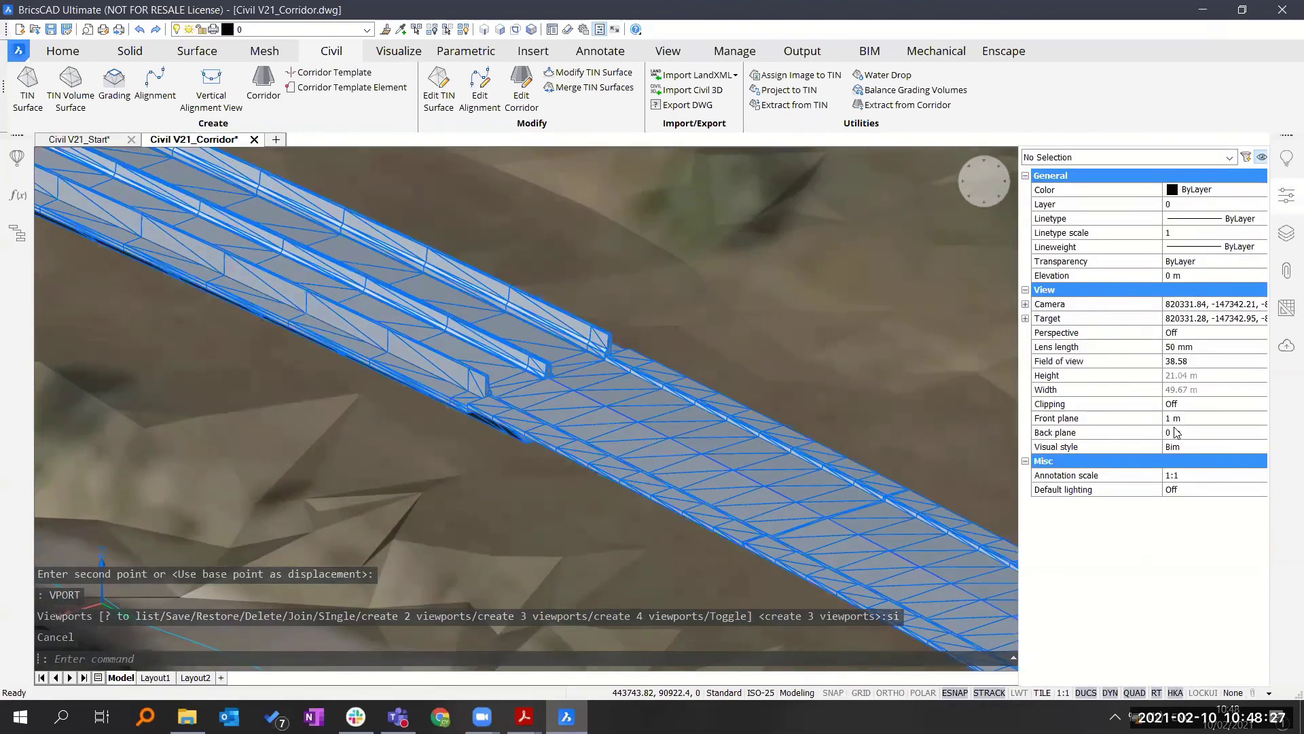
- Set the view's visual style to Realistic and check the barriers at the road-to-bridge transition
left_click(1181, 447)
left_click(1181, 447)
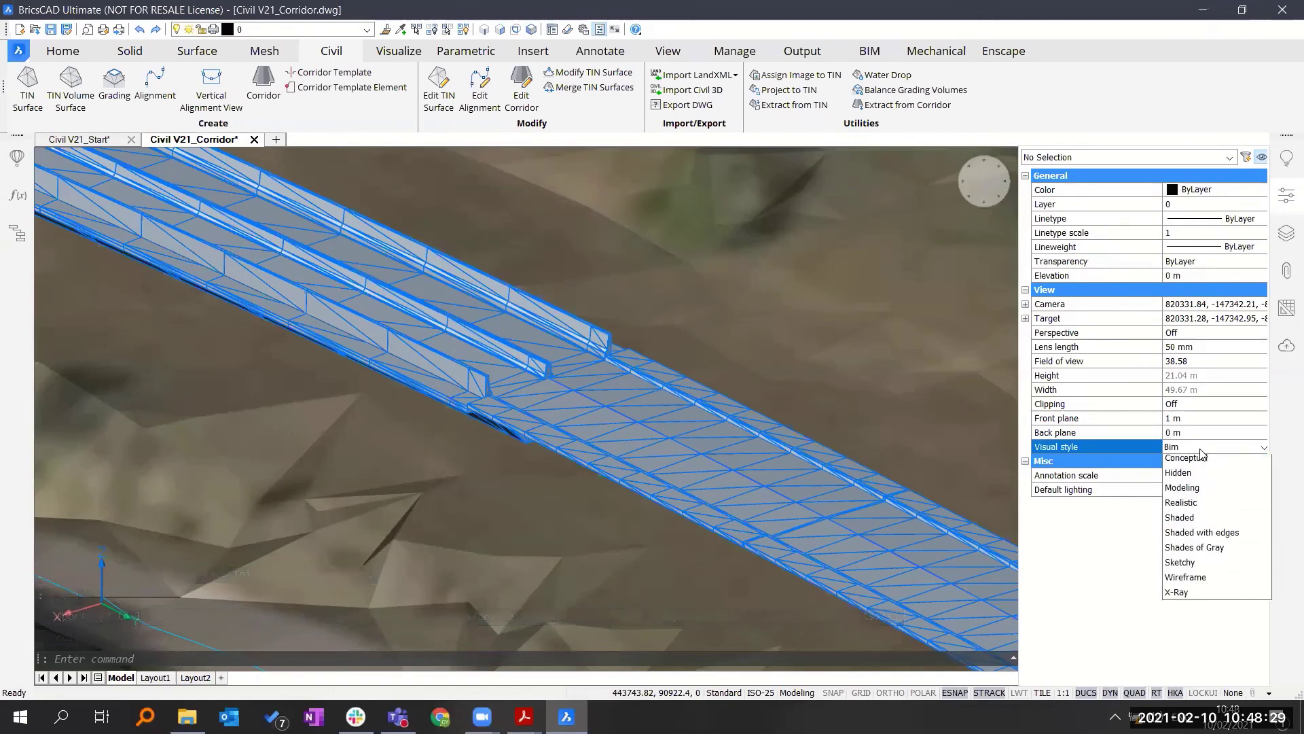
left_click(1185, 537)
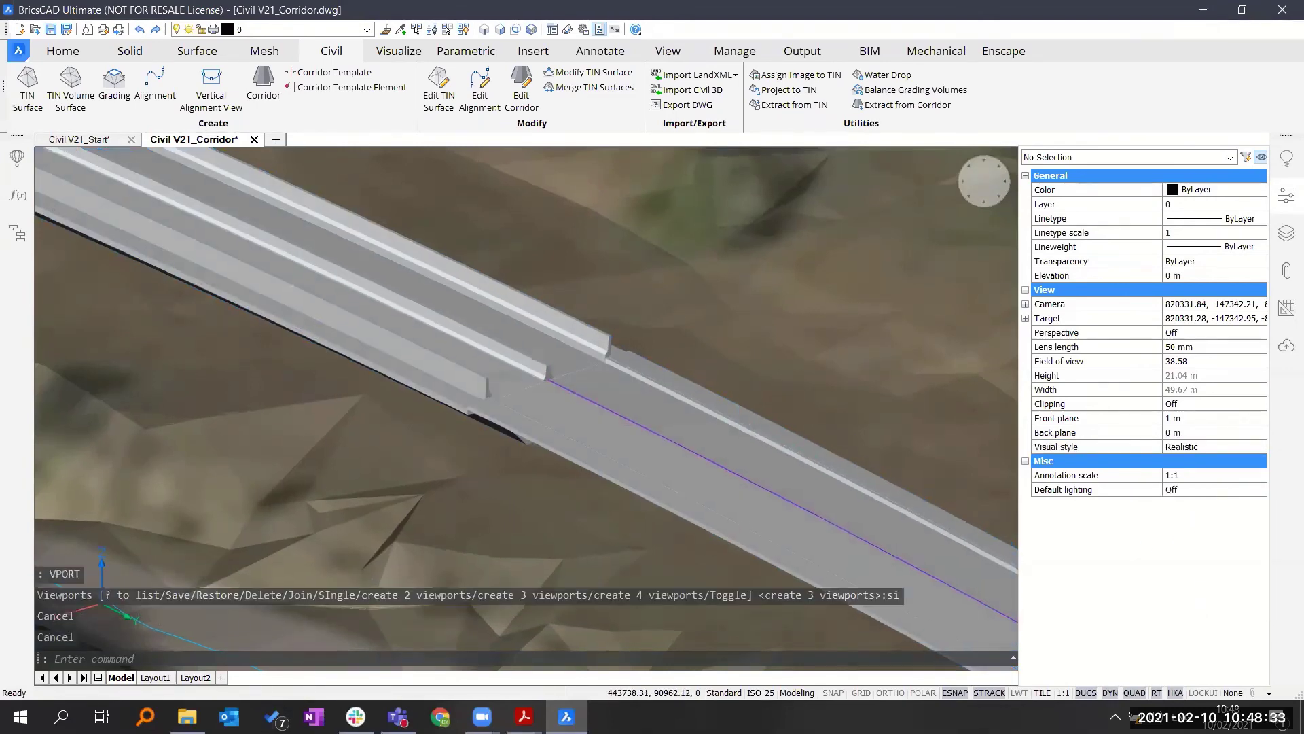
scroll(644, 408, "up", 3)
scroll(582, 386, "up", 1)
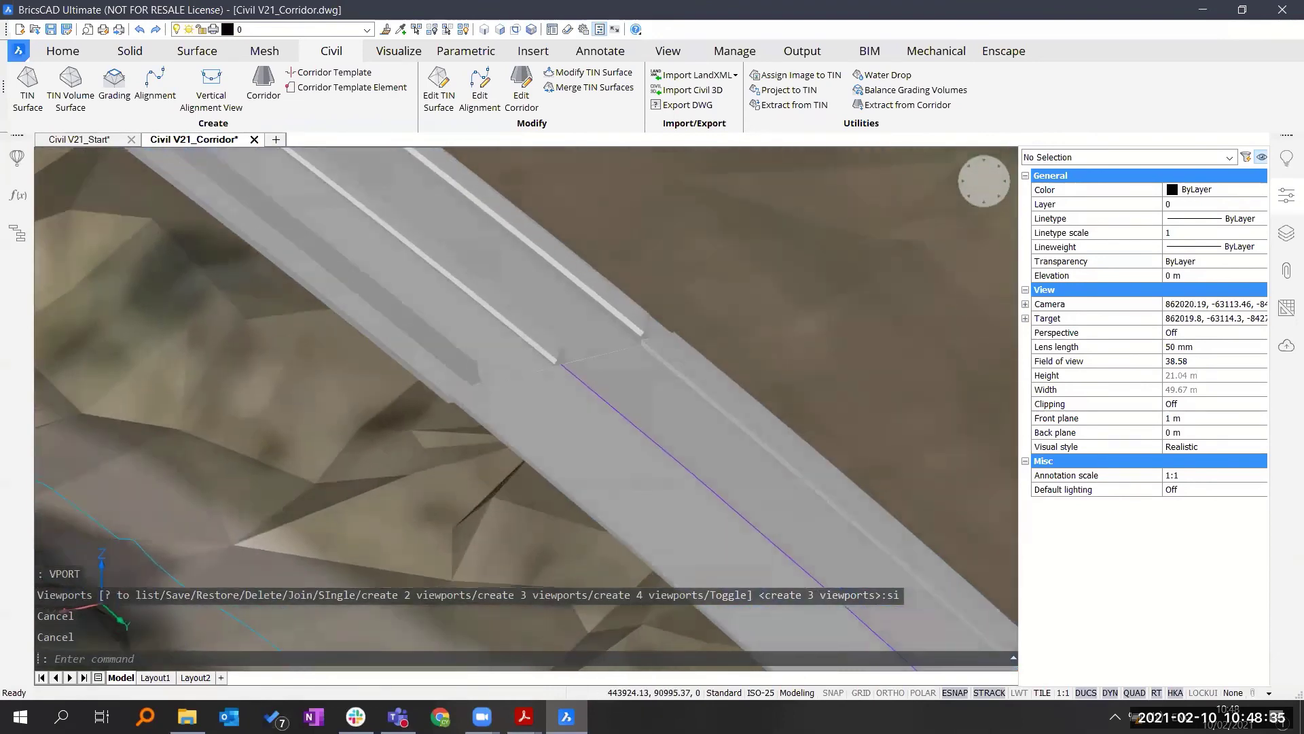
left_click(545, 388)
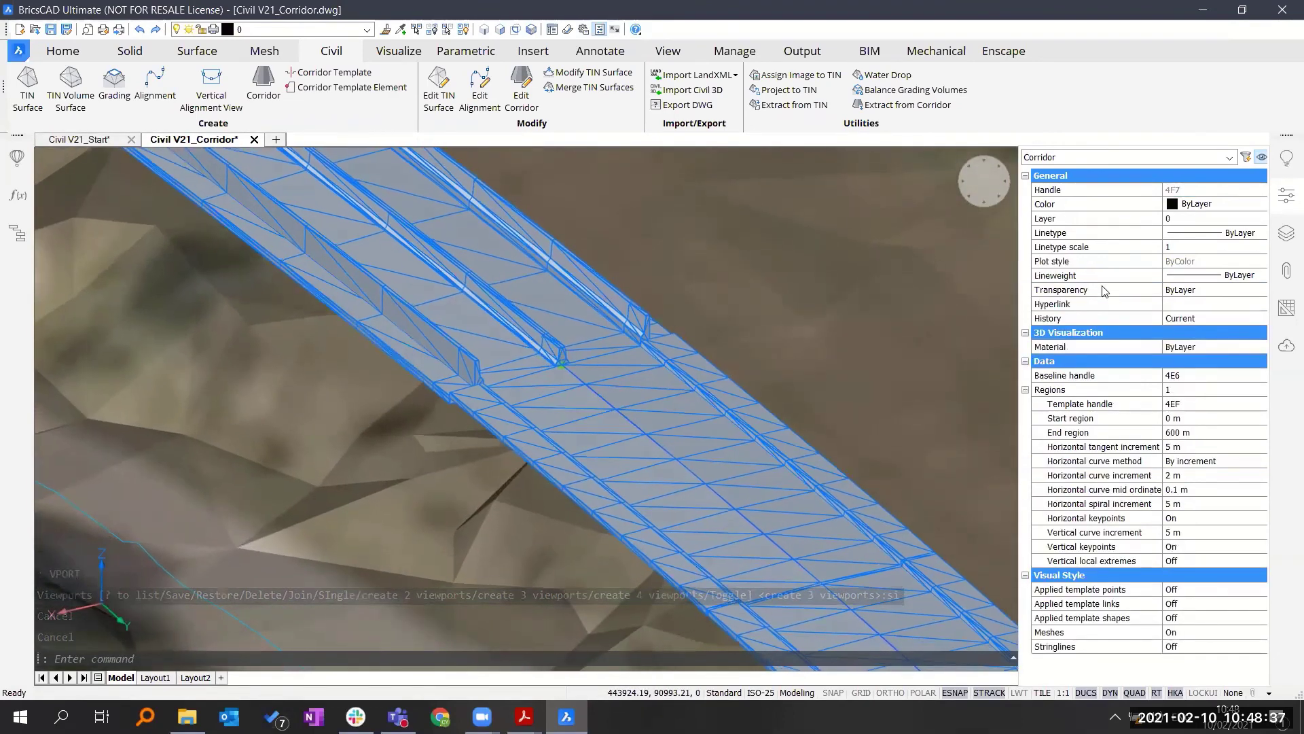
key("Escape")
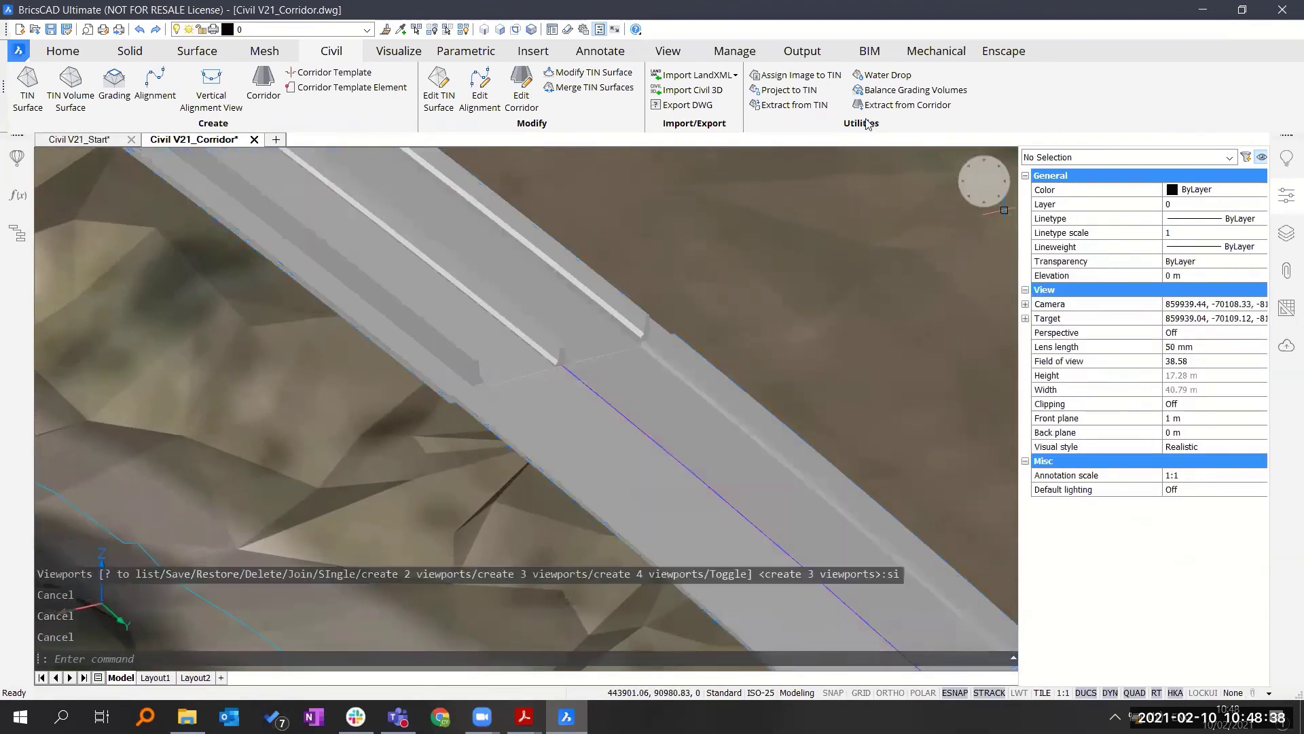
- Hide the object properties and stretch the alignment's curve vertex away from the existing road
left_click(1285, 200)
scroll(652, 408, "down", 5)
scroll(445, 384, "down", 2)
middle_click_drag(746, 394, 541, 319, "shift")
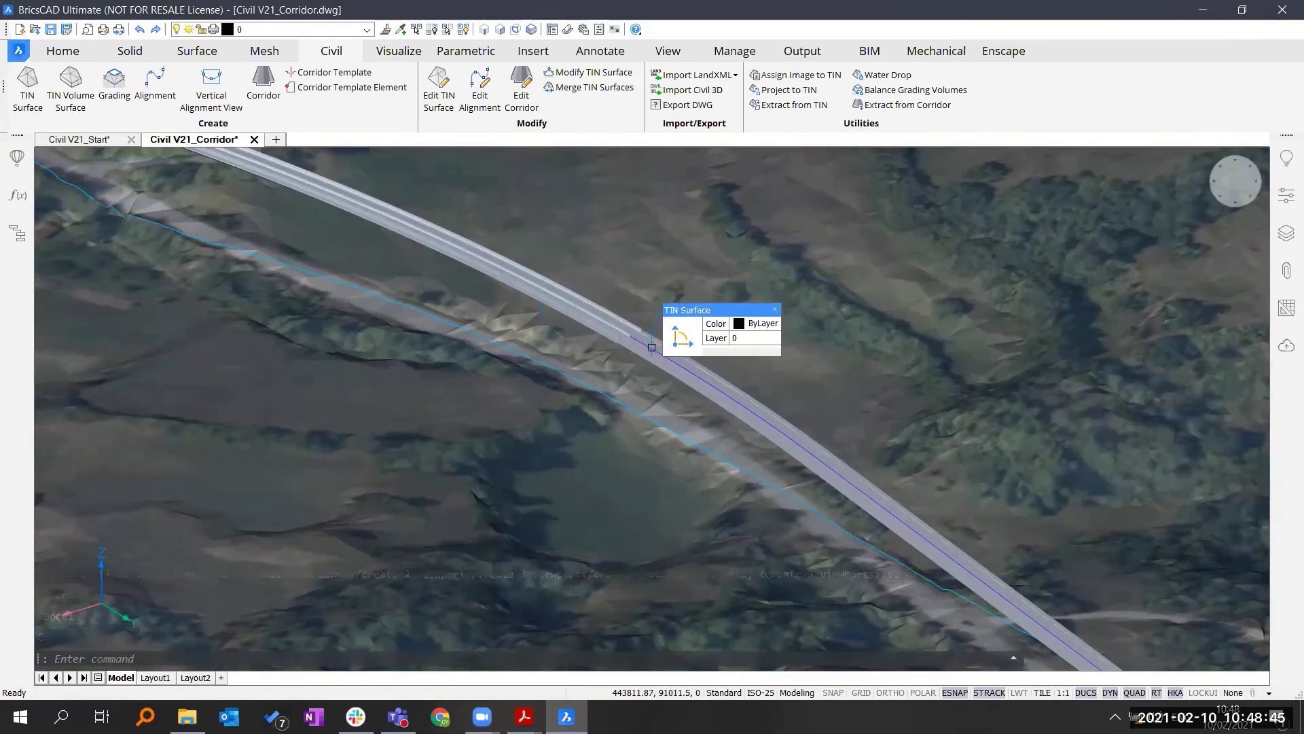
middle_click_drag(652, 347, 577, 357, "shift")
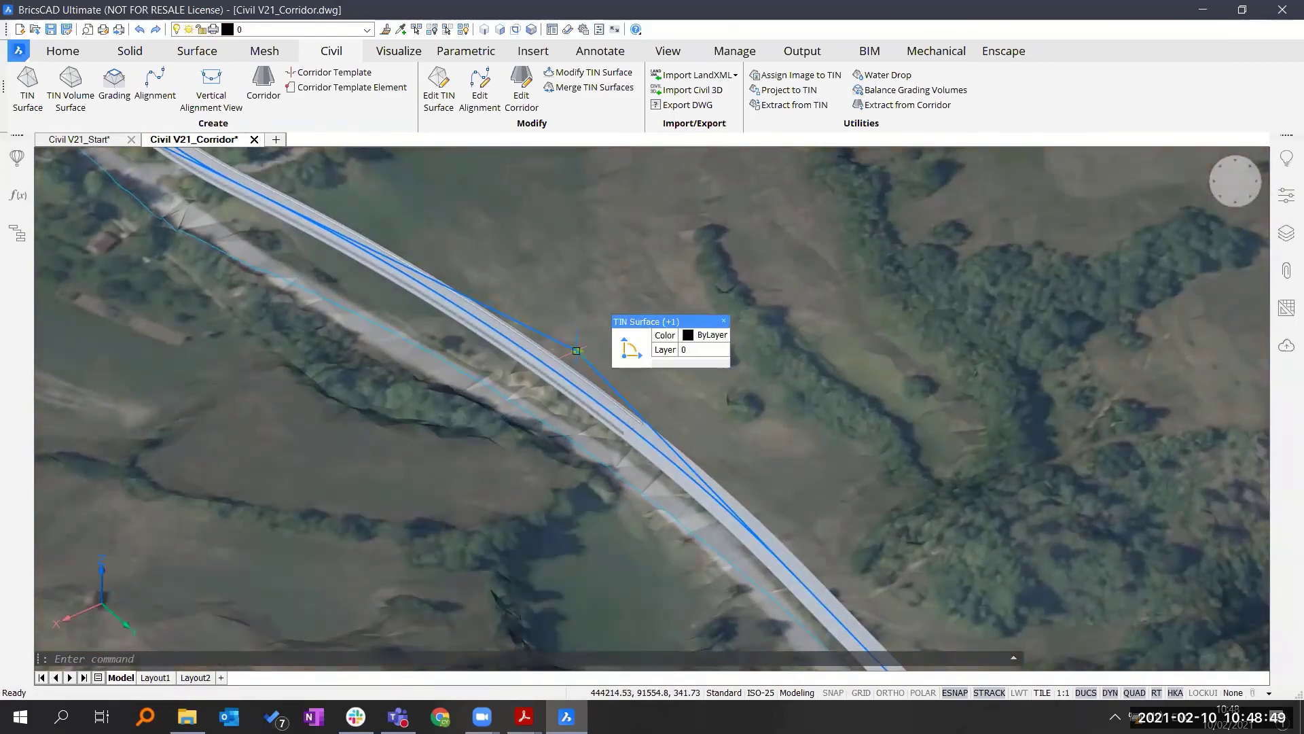
left_click(577, 350)
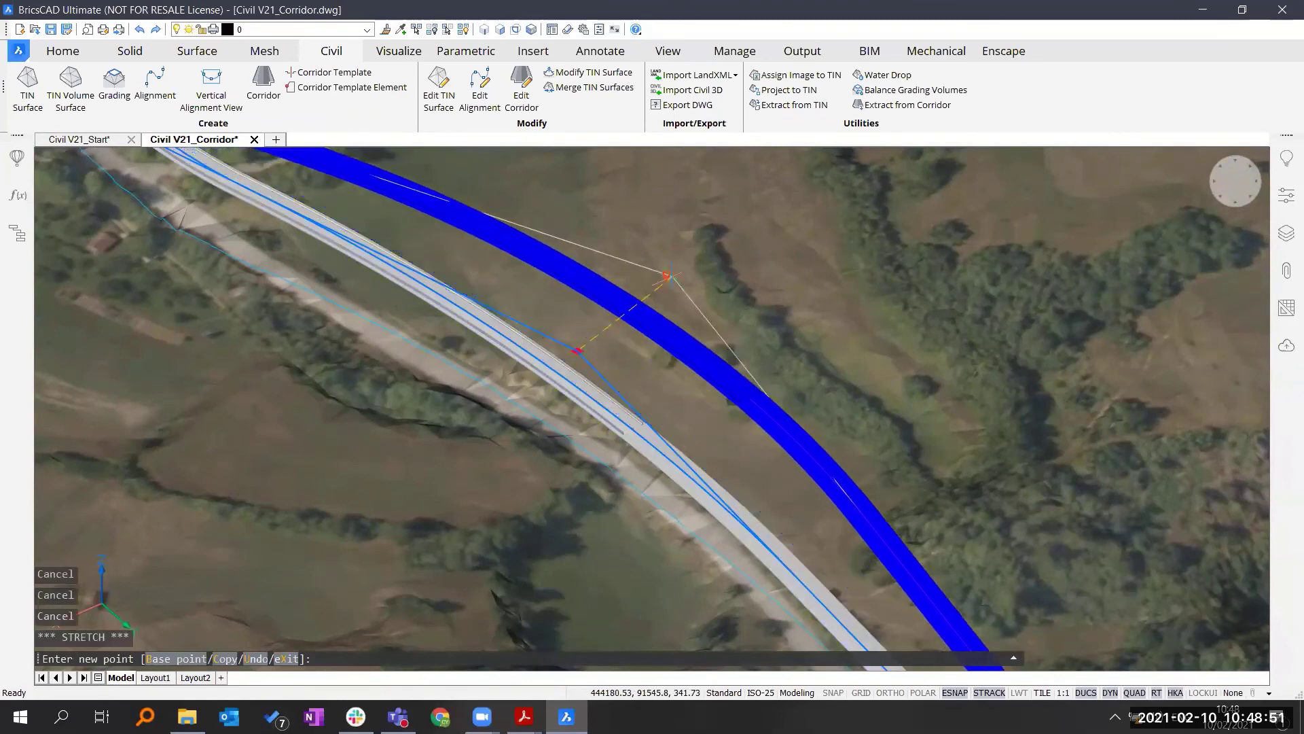
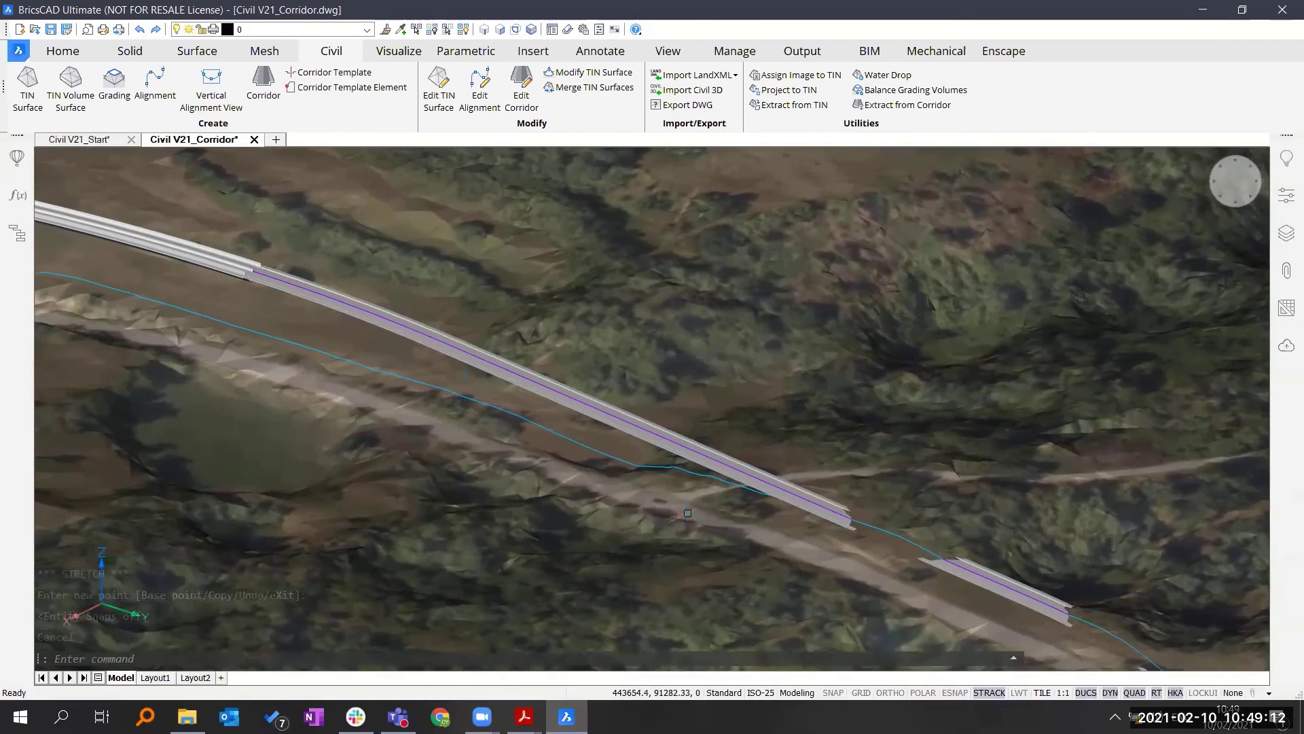
- Examine the corridor's course across the terrain and its road section beyond the bridge end
scroll(615, 505, "down", 4)
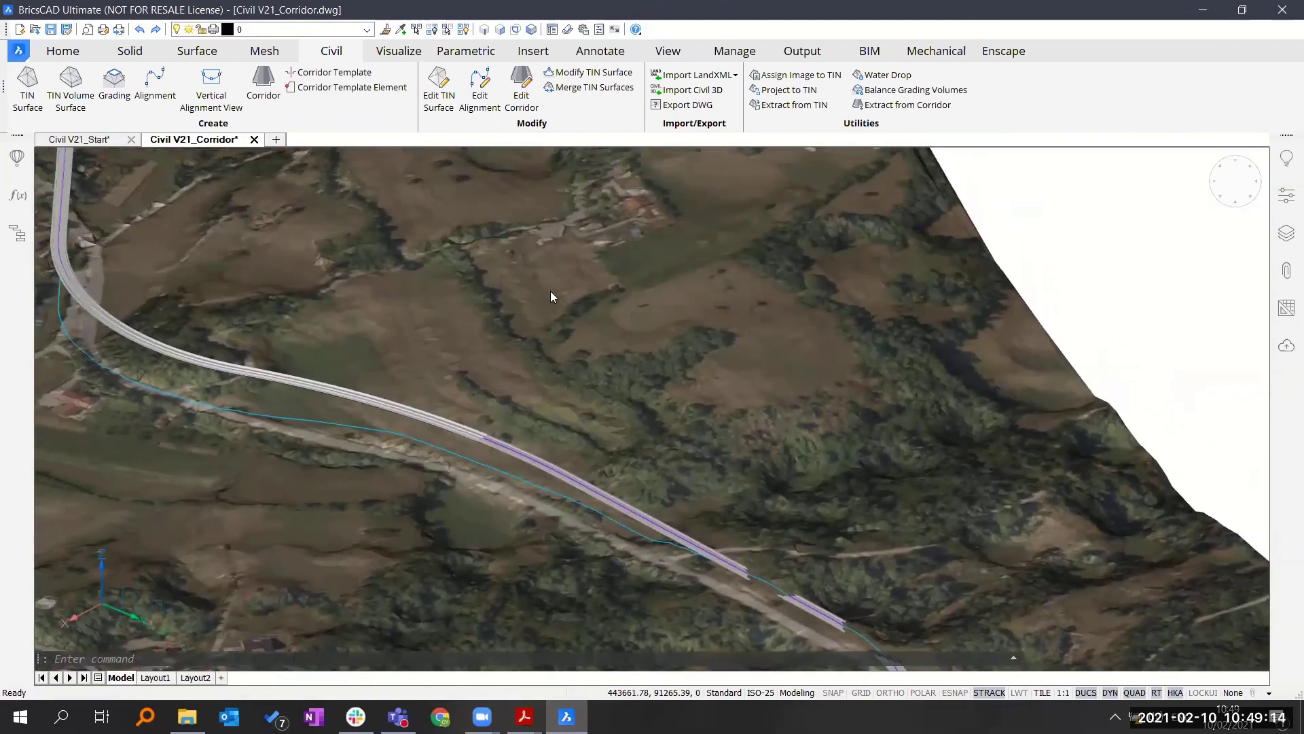
scroll(551, 292, "down", 3)
middle_click_drag(405, 319, 411, 279, "shift")
middle_click_drag(533, 327, 320, 147)
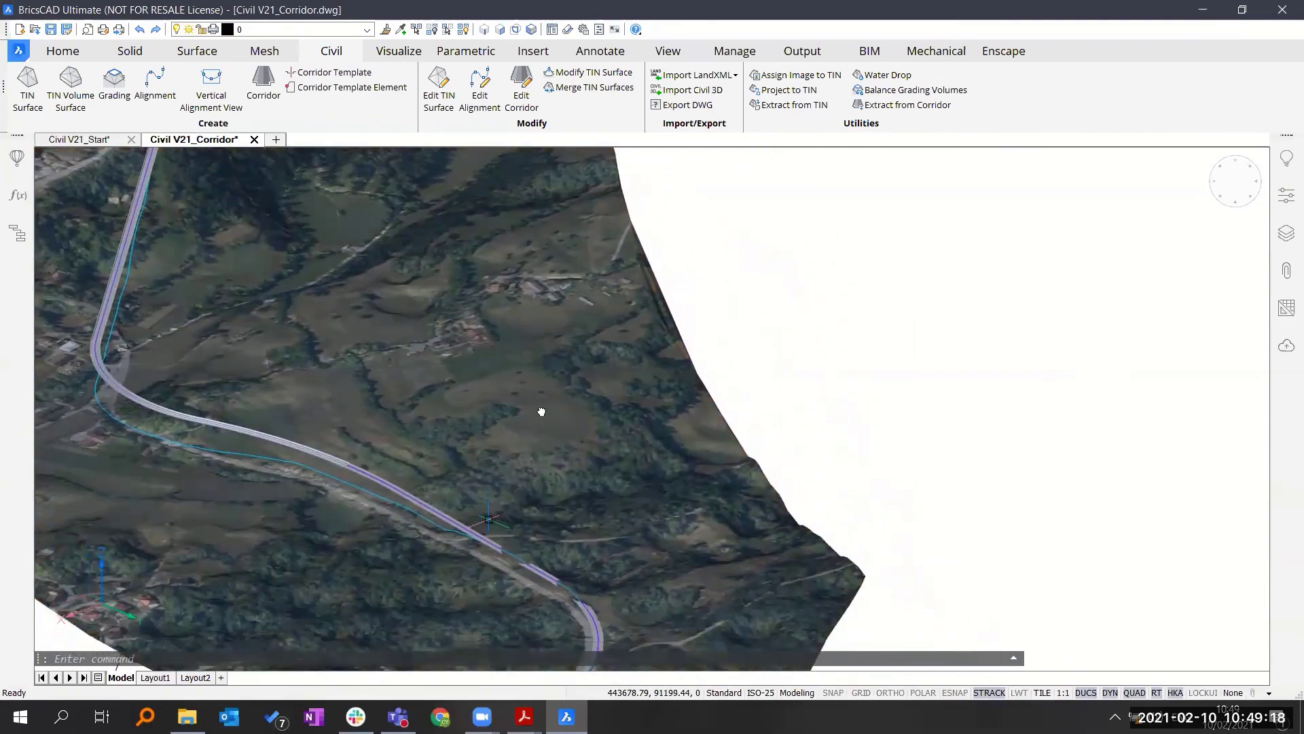
middle_click_drag(541, 411, 589, 298)
scroll(499, 404, "up", 1)
scroll(499, 404, "up", 5)
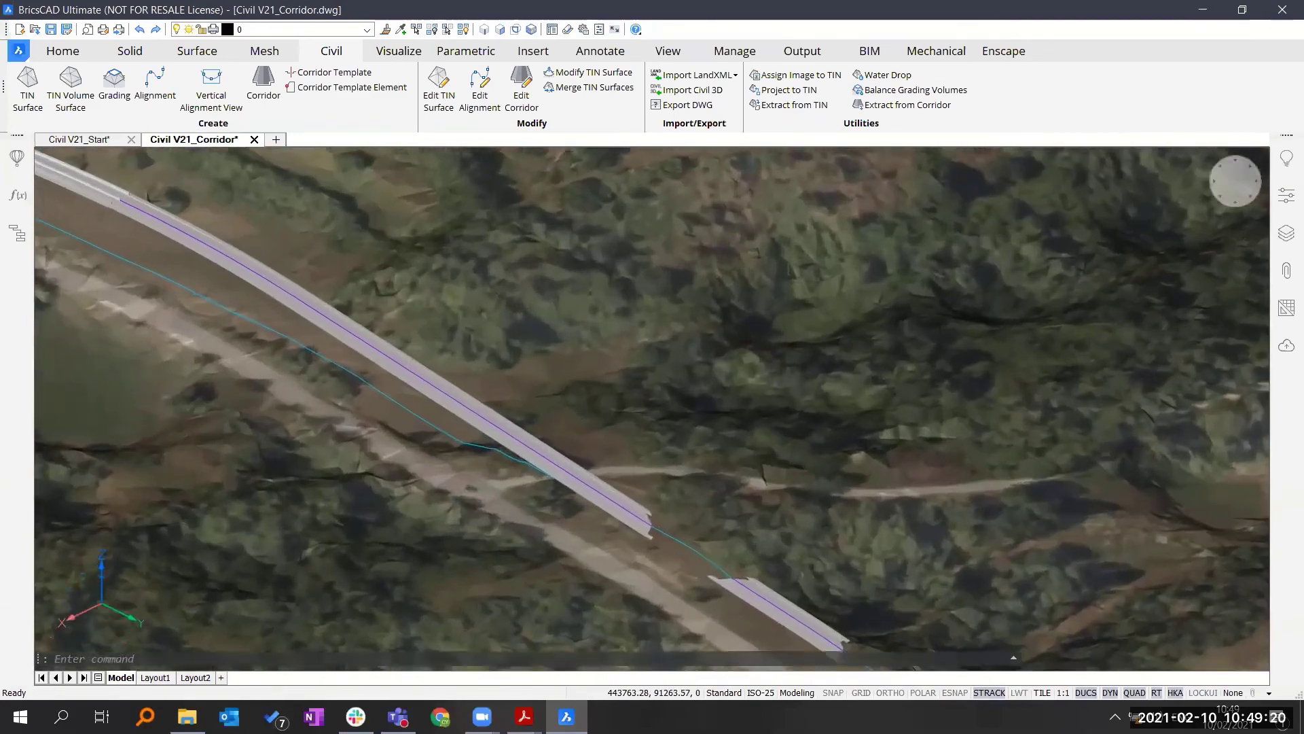
middle_click_drag(611, 451, 675, 478)
middle_click_drag(485, 354, 800, 474)
middle_click_drag(508, 384, 456, 379, "shift")
scroll(549, 376, "up", 3)
scroll(501, 380, "up", 2)
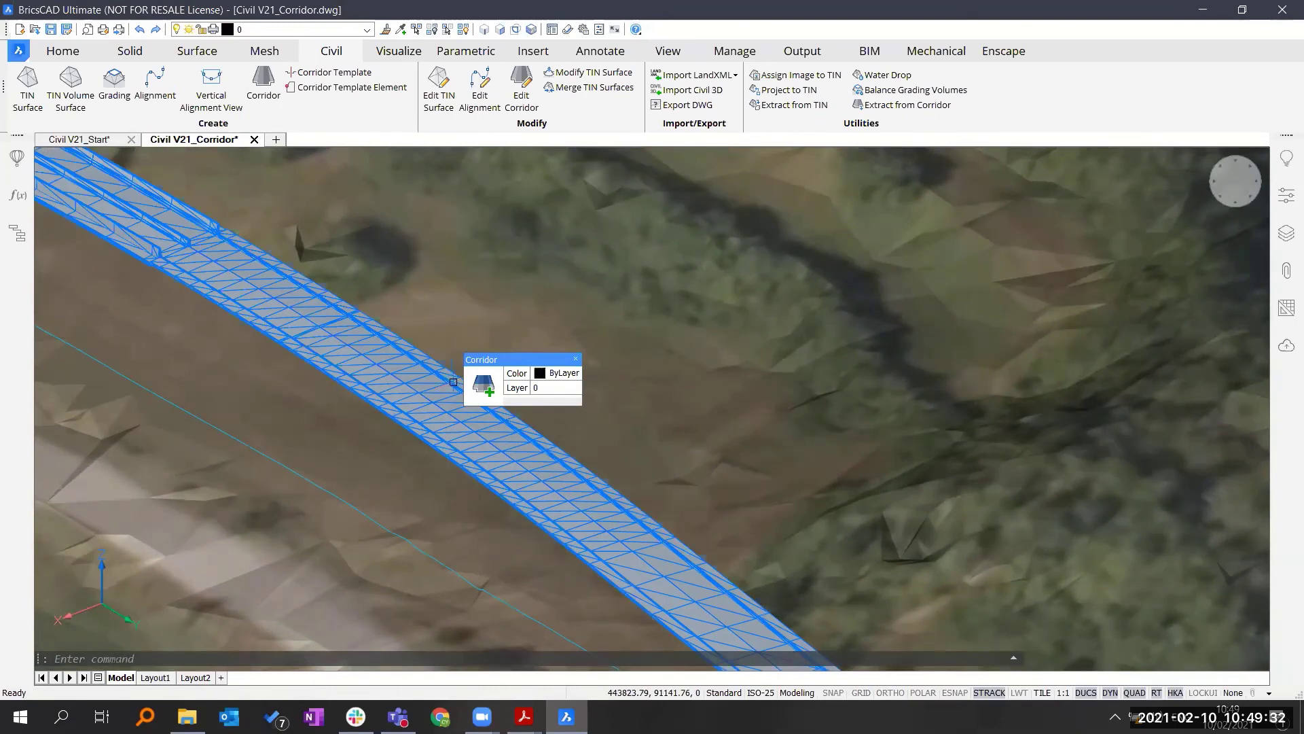
- Extract the two outer edge stringlines of the corridor's road section as polylines with a dynamic link
left_click(926, 110)
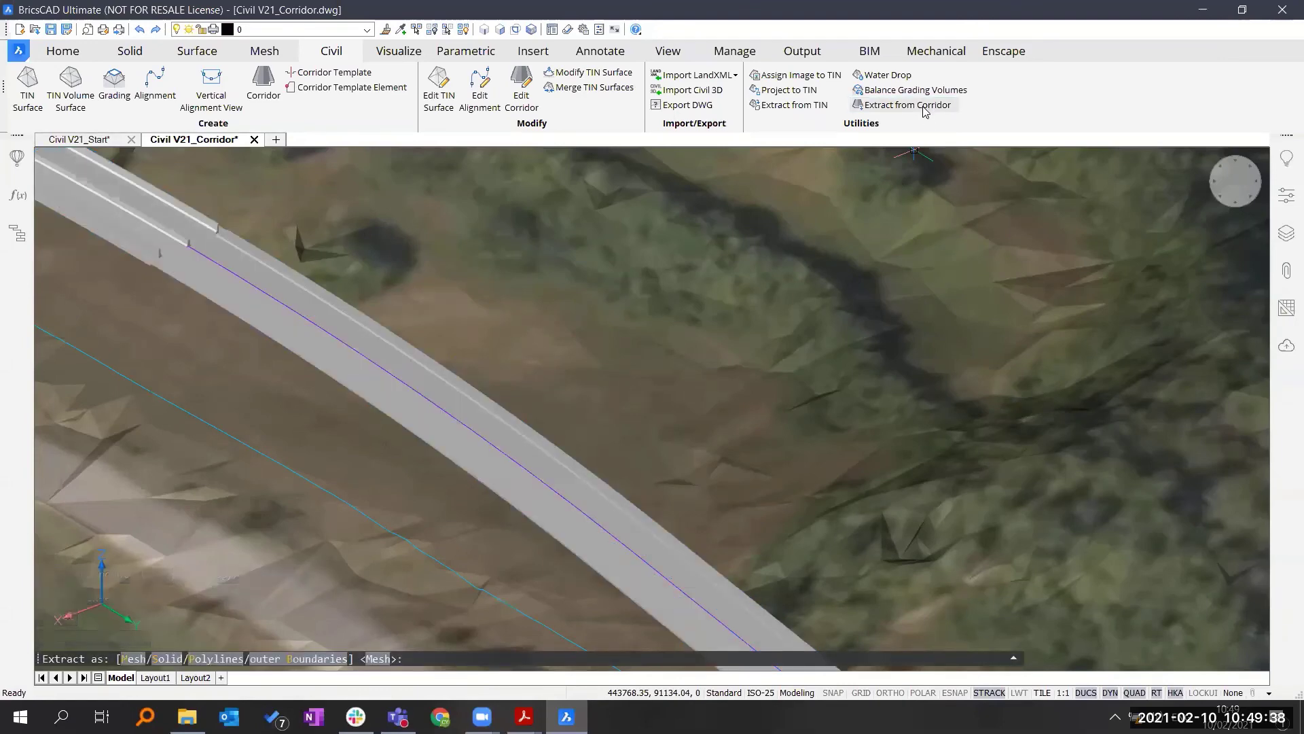
type("p")
key("Return")
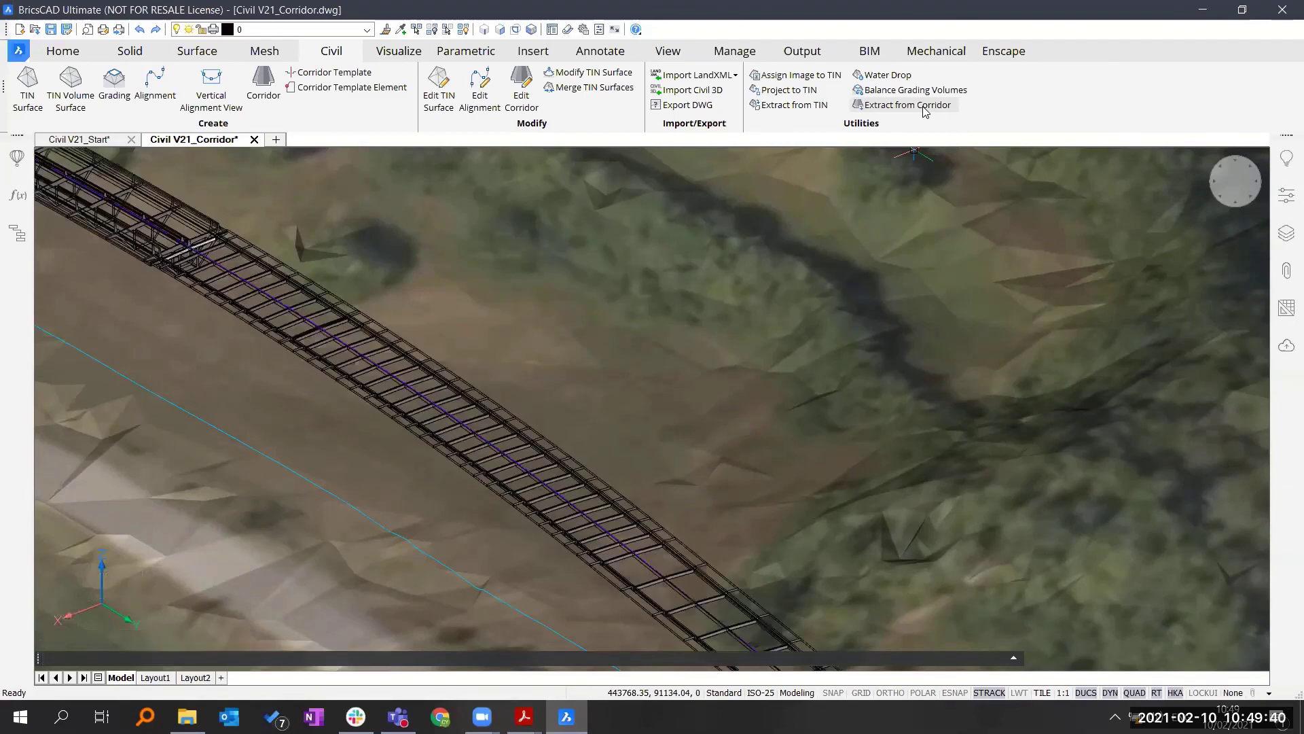
scroll(366, 376, "up", 6)
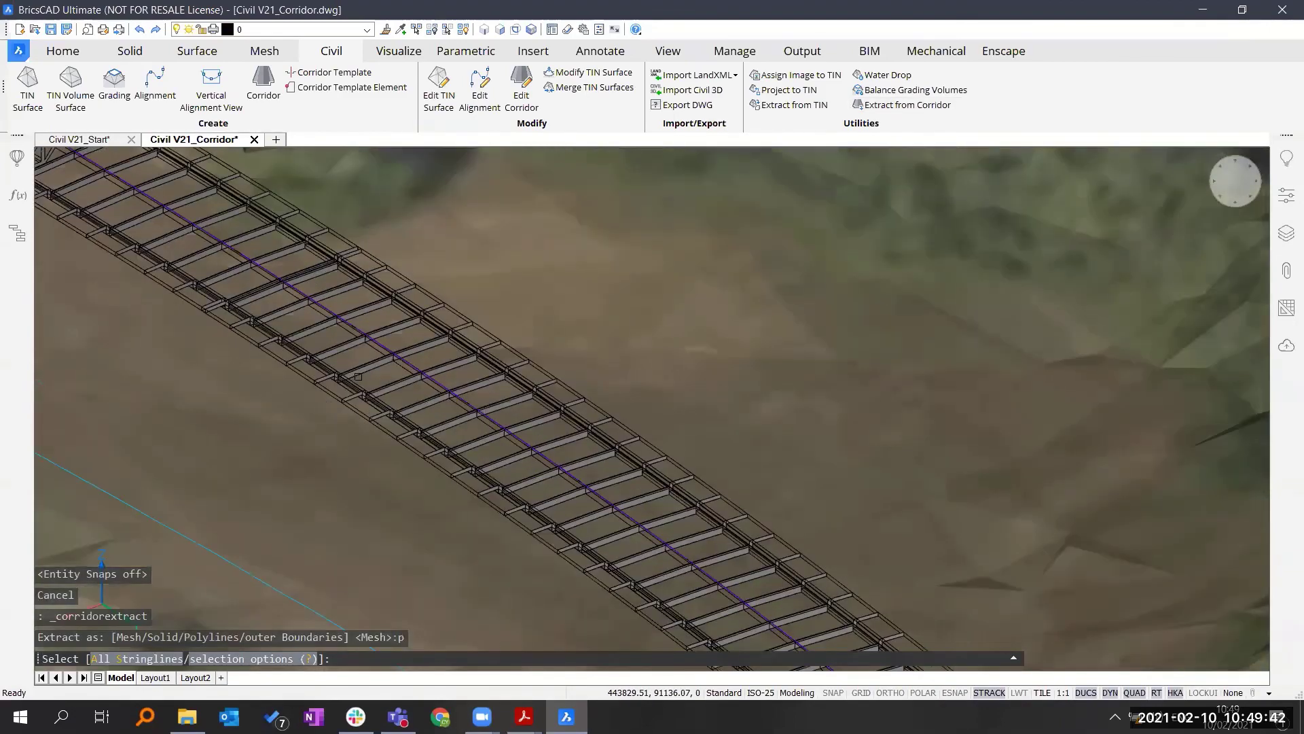
left_click(311, 368)
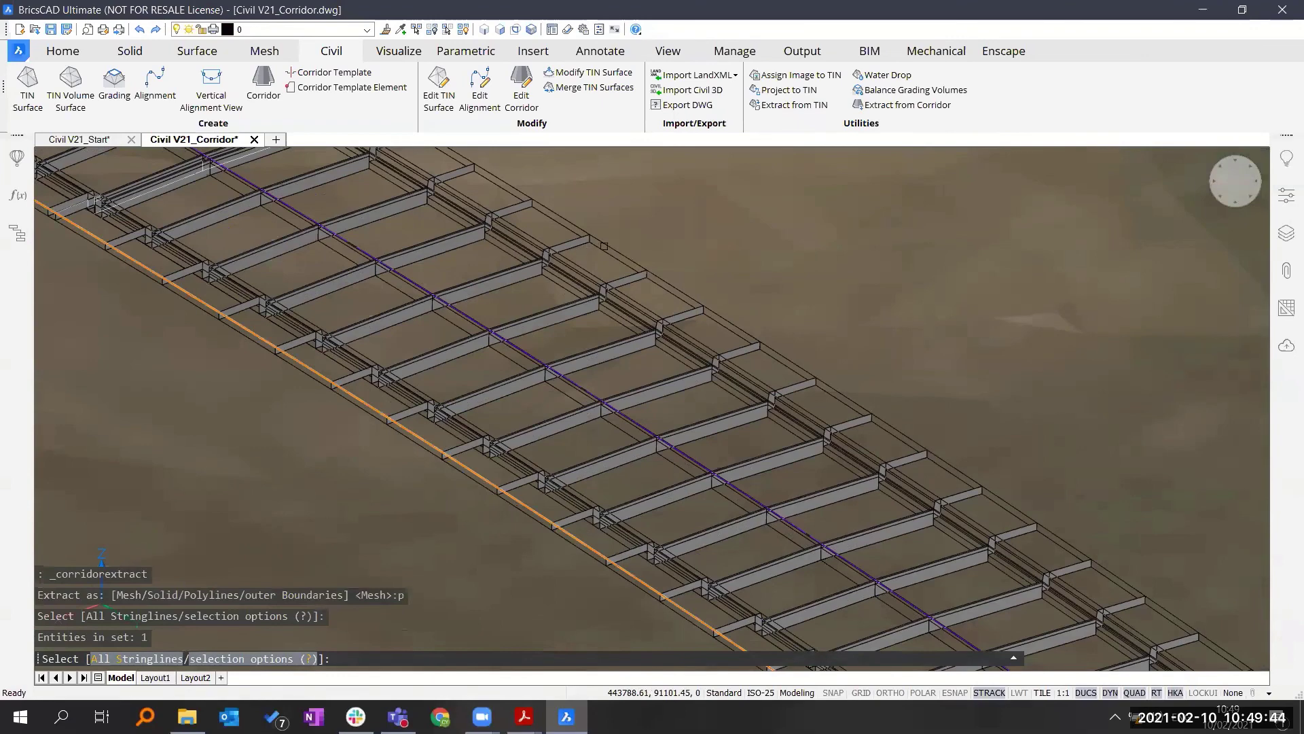
left_click(607, 246)
key("Return")
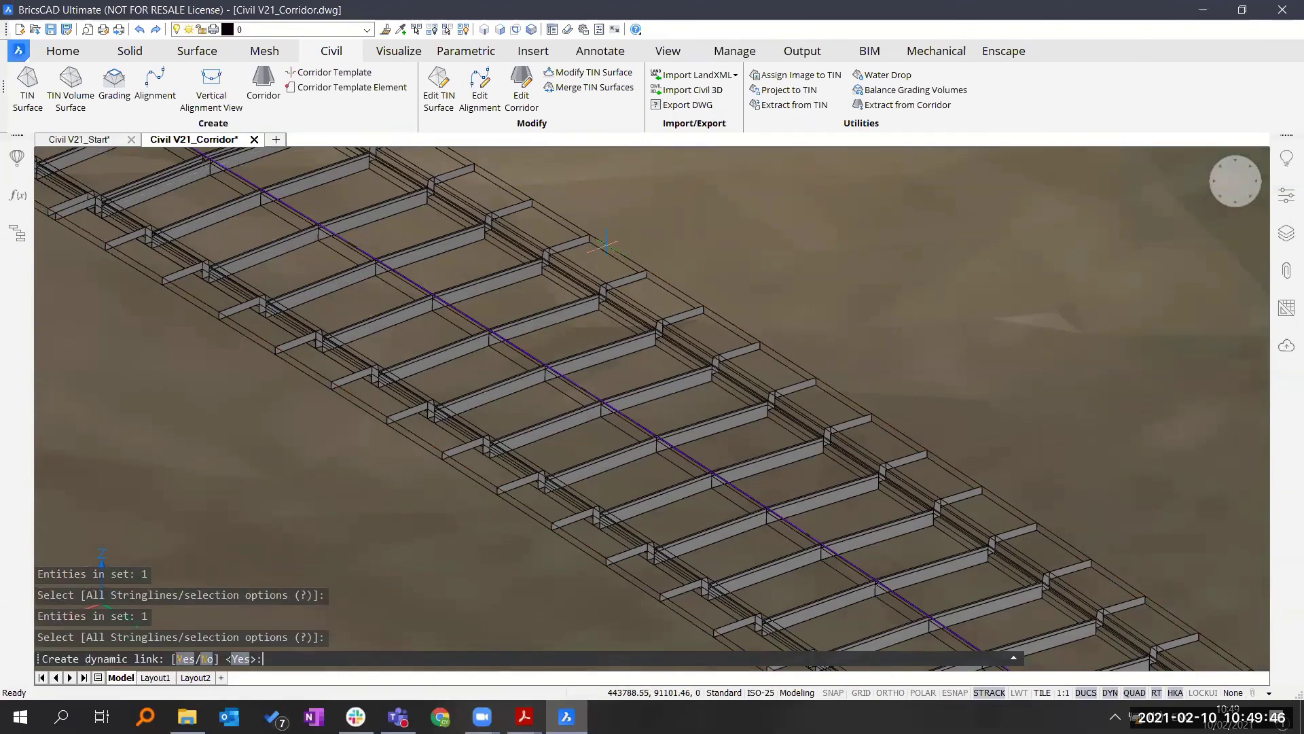
key("Return")
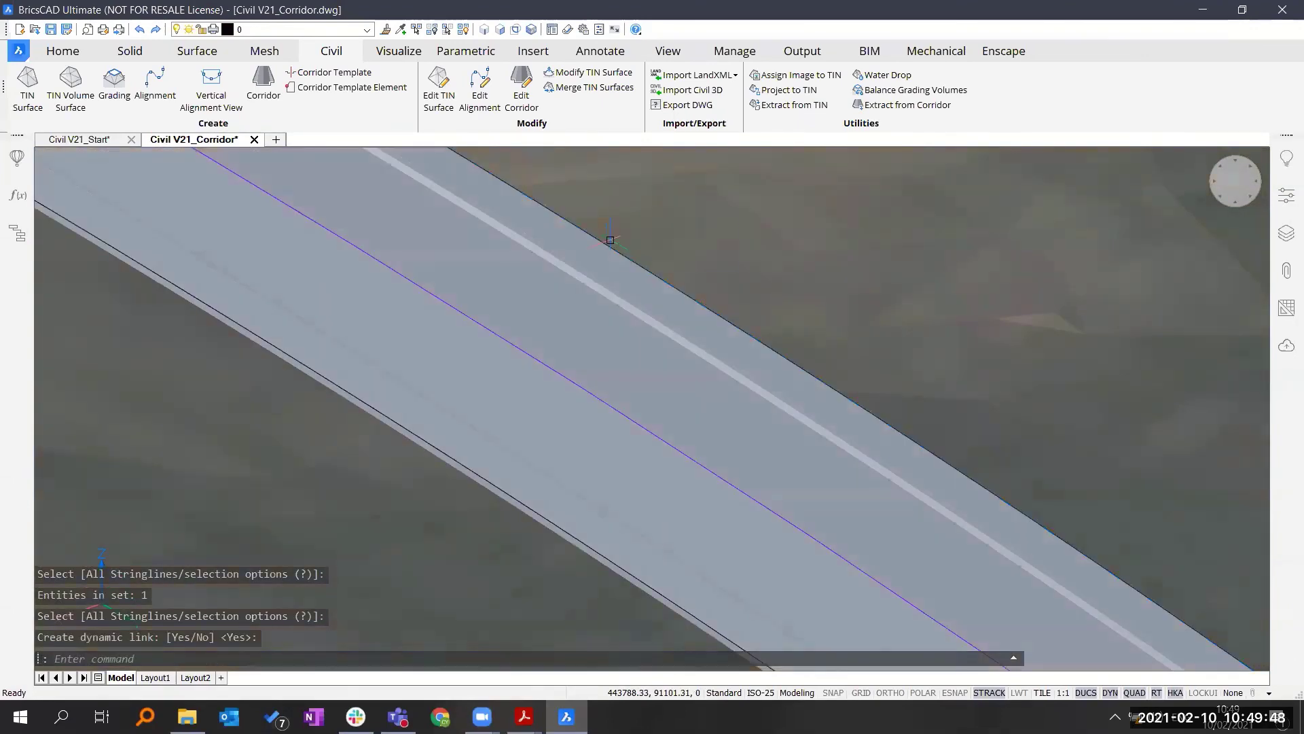
- Create a grading from the extracted edge polyline facing the existing road to the TIN surface with a 65° slope
scroll(222, 236, "down", 5)
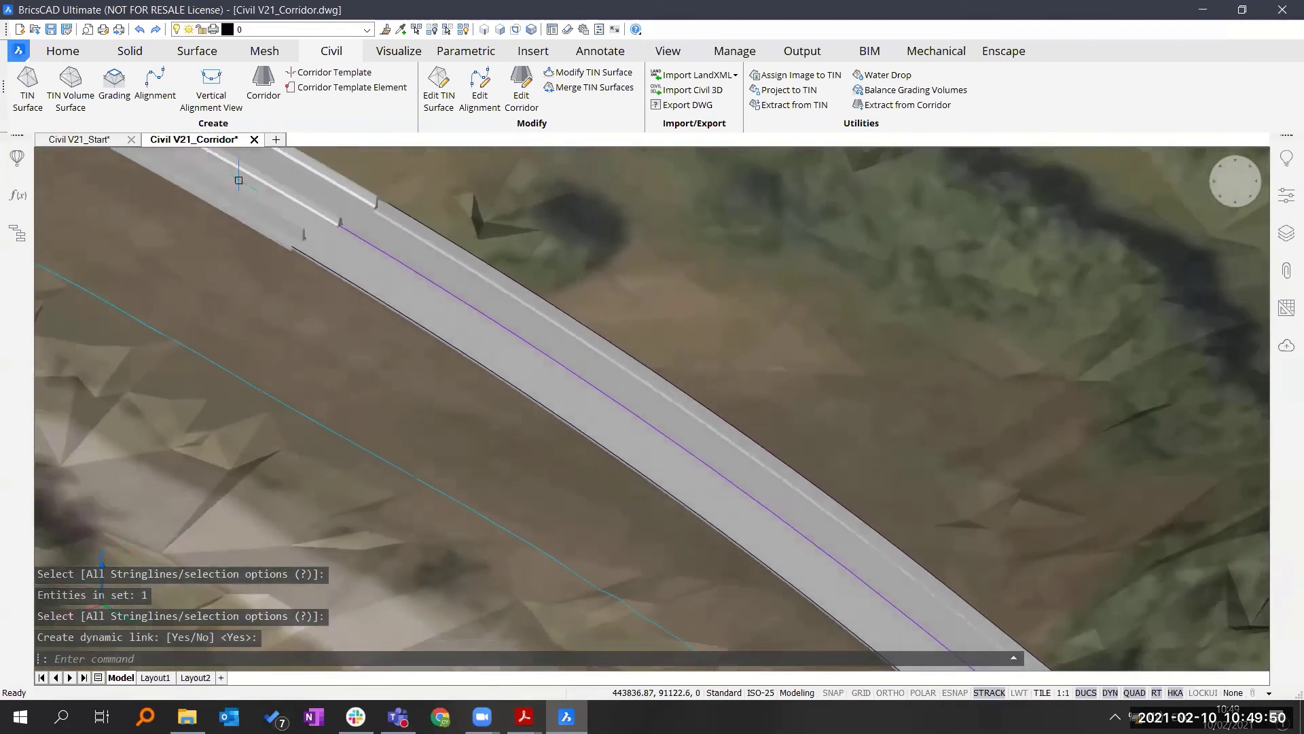
left_click(114, 85)
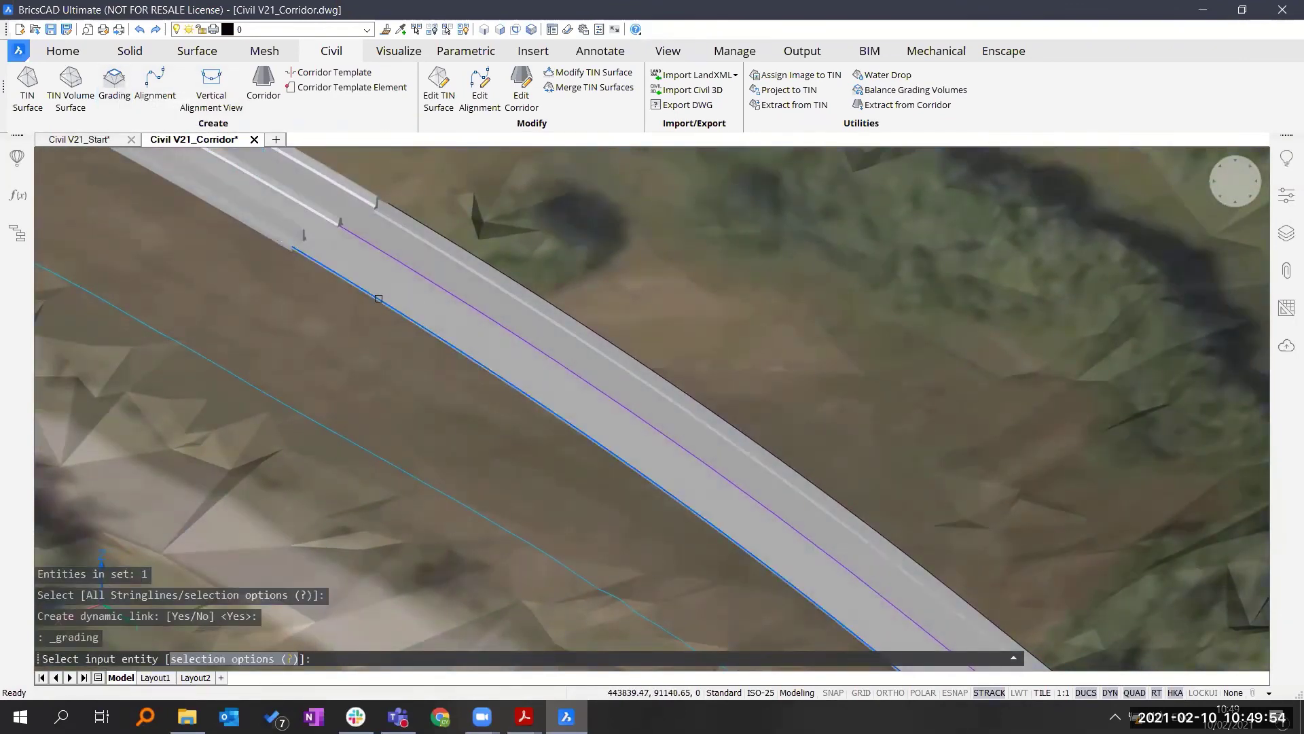
left_click(379, 299)
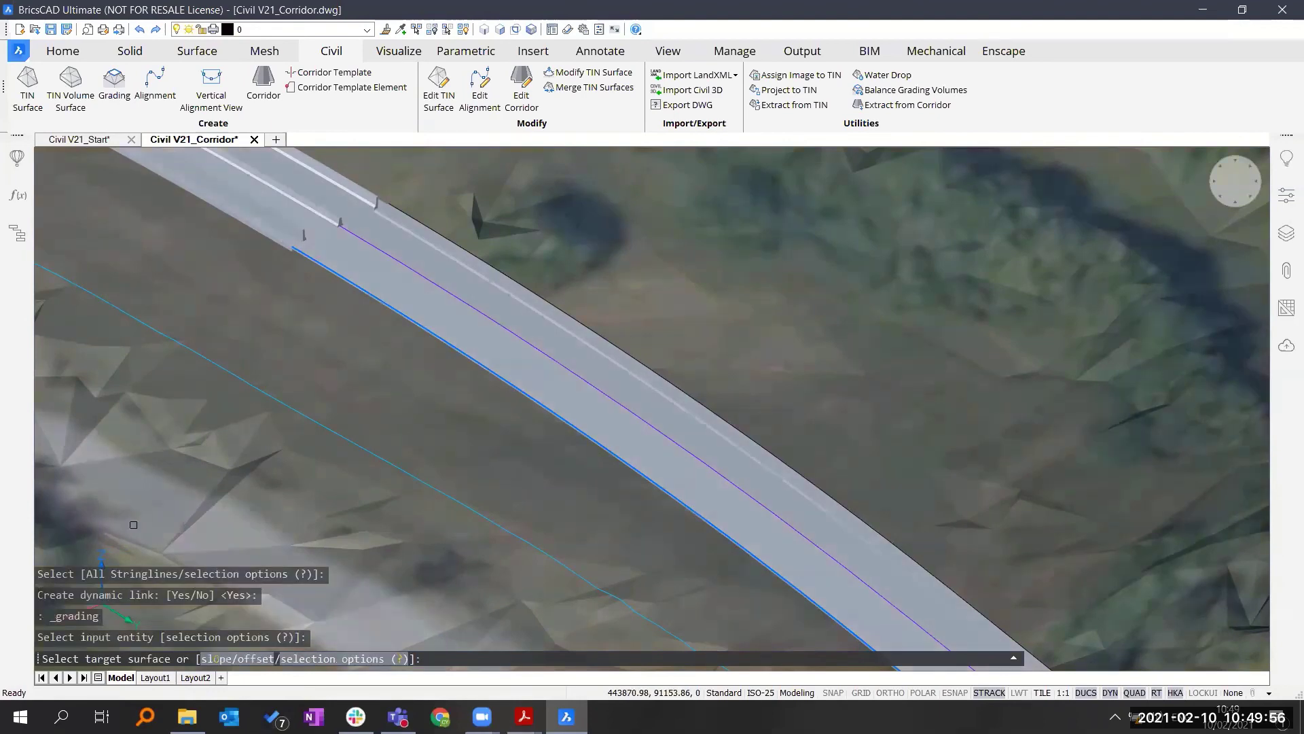
scroll(645, 286, "down", 3)
left_click(368, 491)
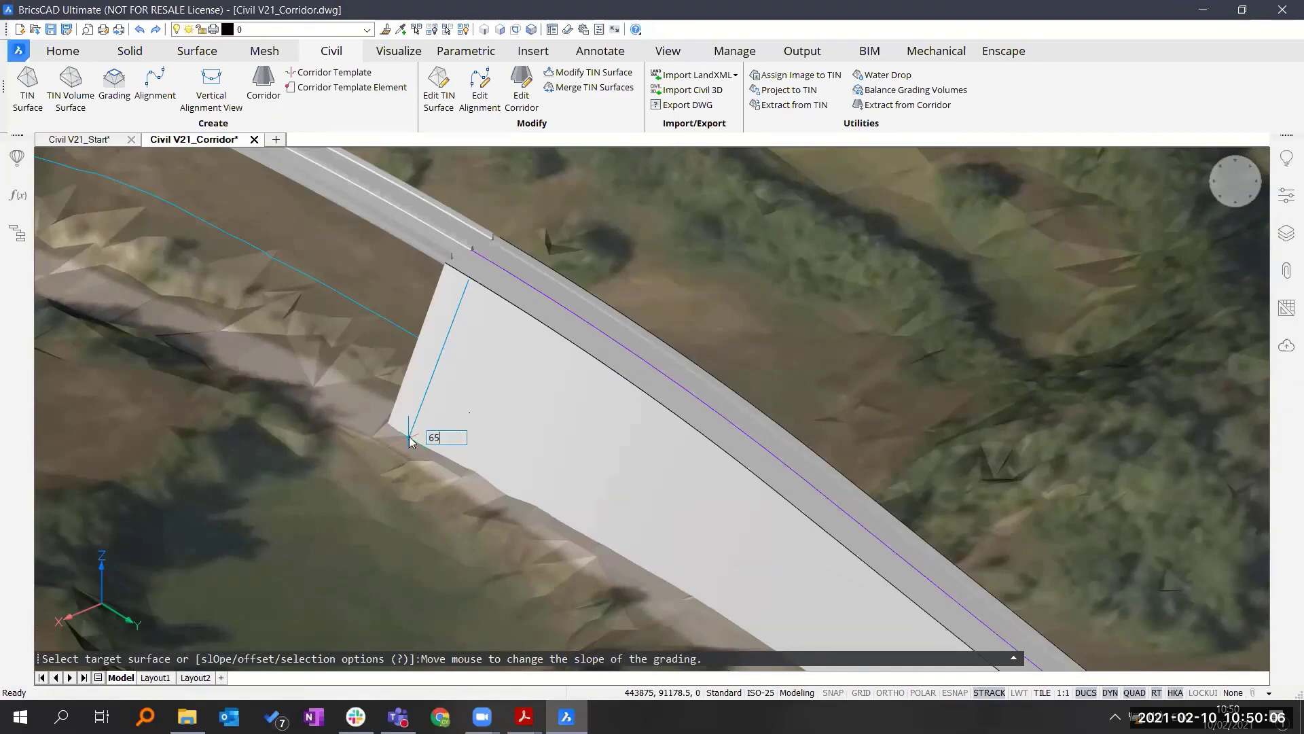
key("Return")
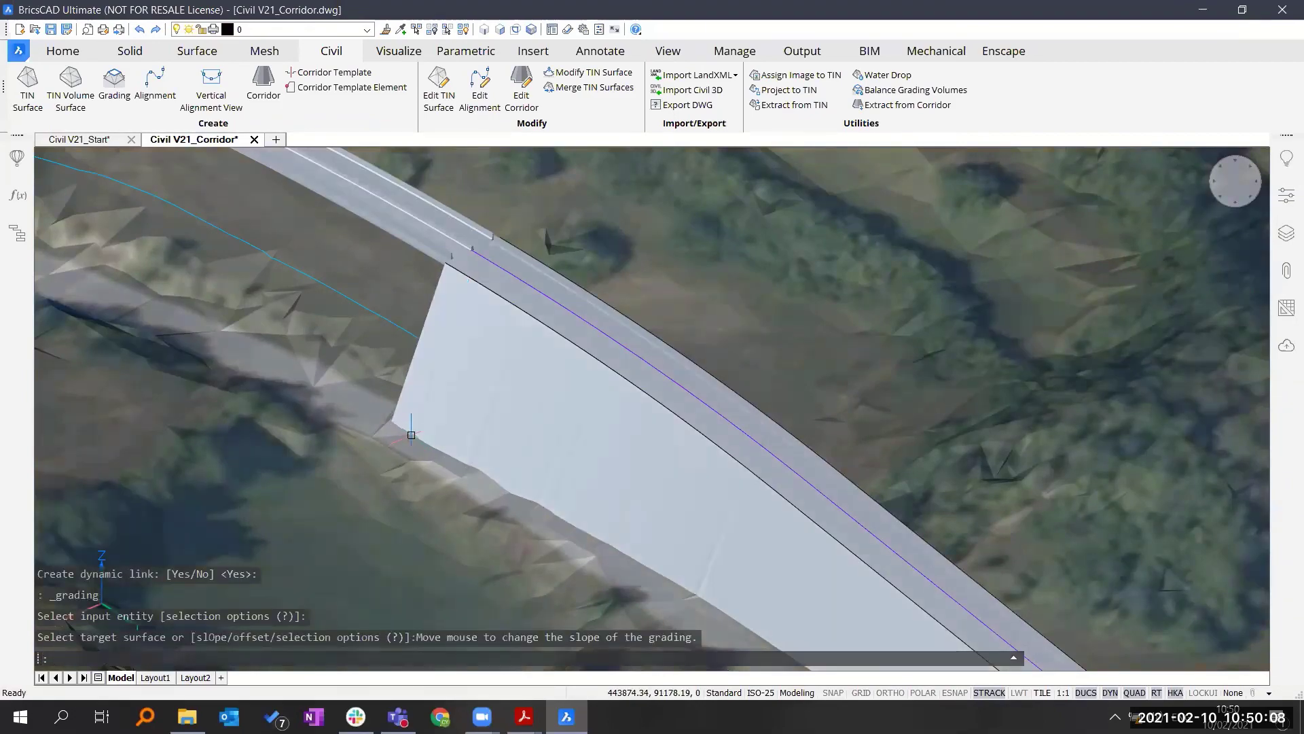
- Create a second grading from the opposite edge polyline to the TIN surface, also with a 65° slope
middle_click_drag(410, 435, 153, 418, "shift")
scroll(652, 251, "up", 2)
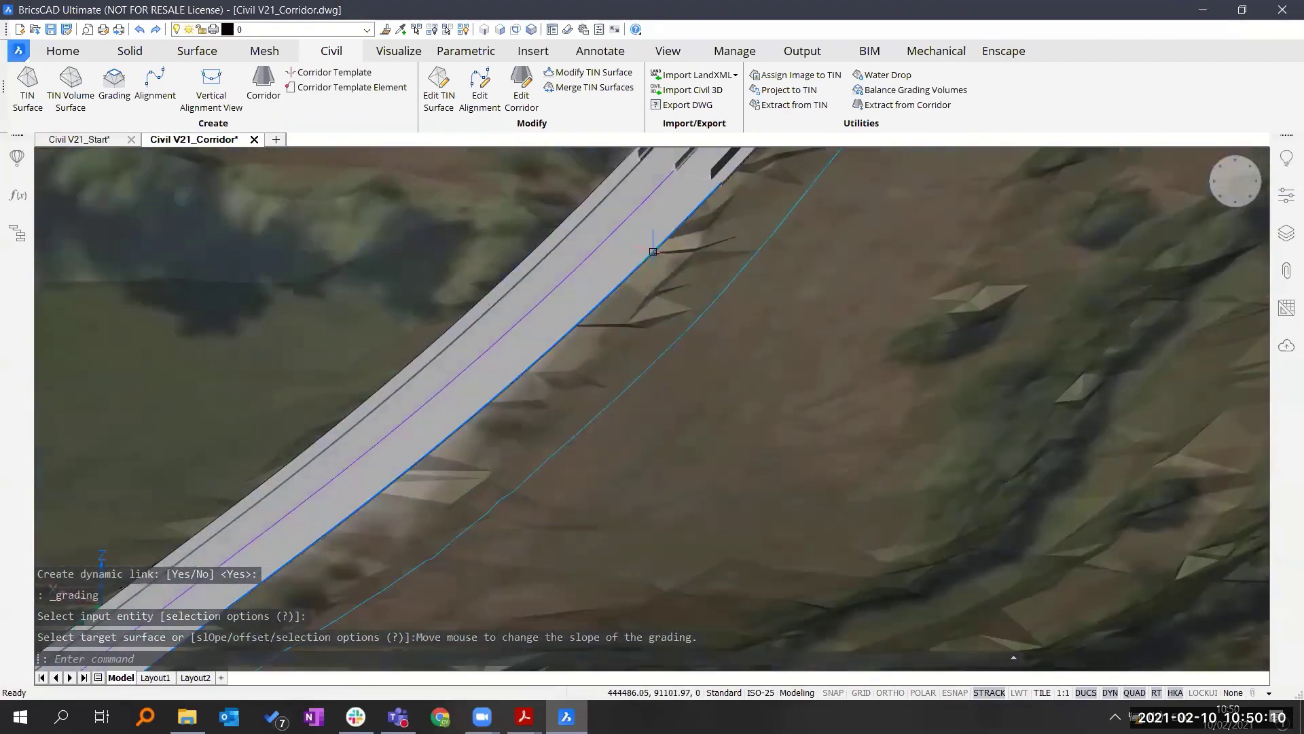
key("Return")
left_click(653, 251)
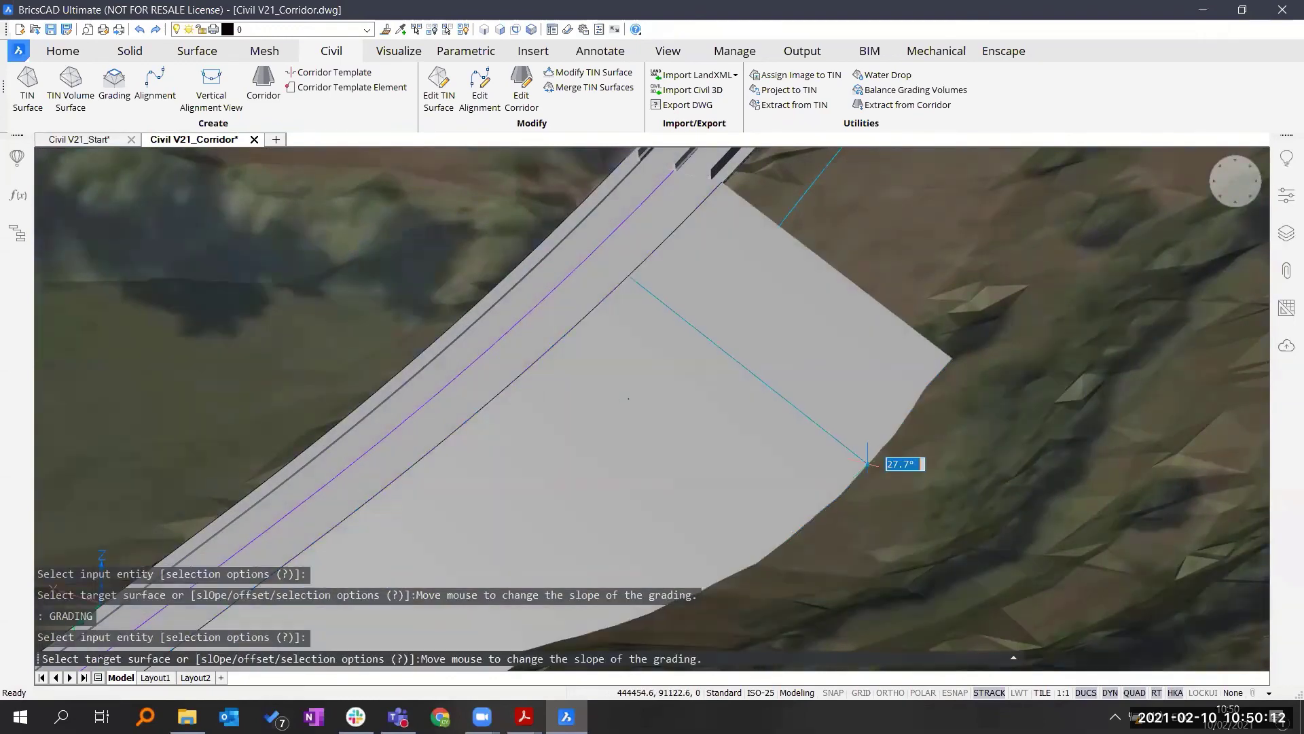
type("65")
key("Return")
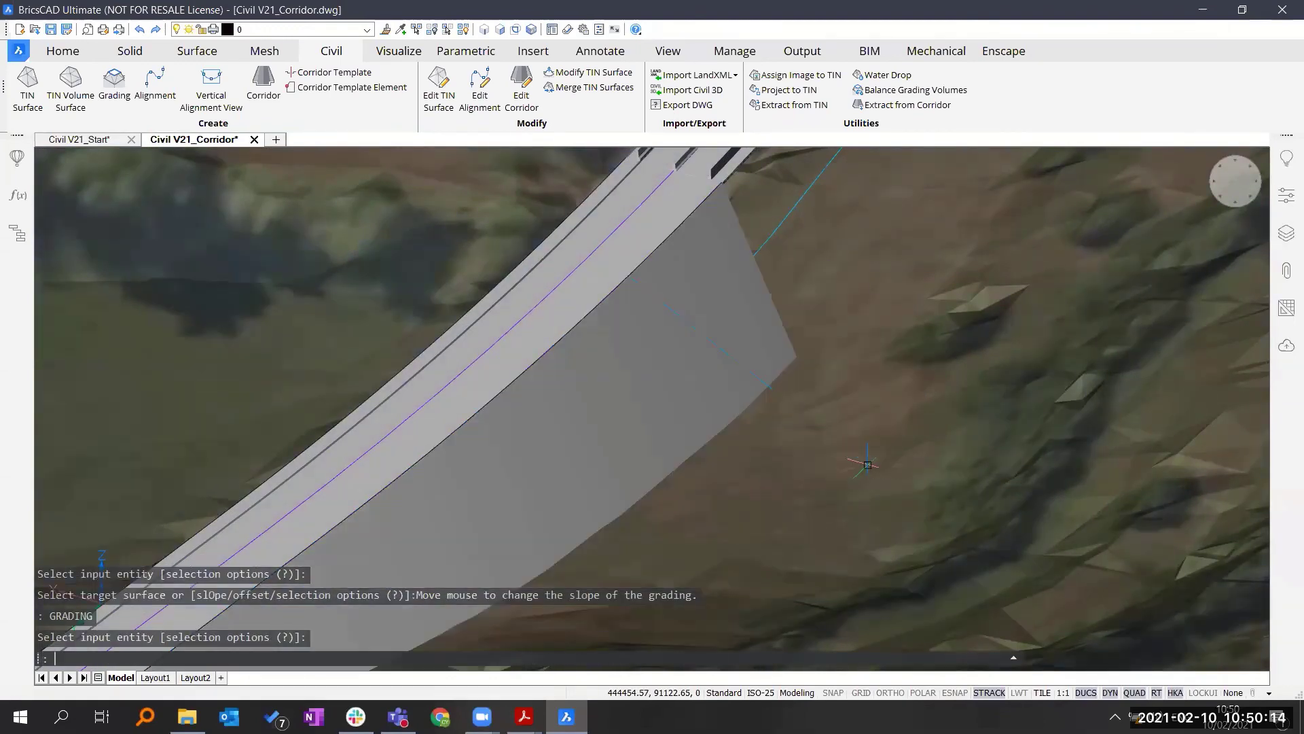
- Stretch the alignment's curve vertex towards the existing road to update the linked corridor and gradings
middle_click_drag(852, 463, 1135, 499, "shift")
middle_click_drag(490, 392, 409, 251, "shift")
left_click(409, 251)
left_click(411, 256)
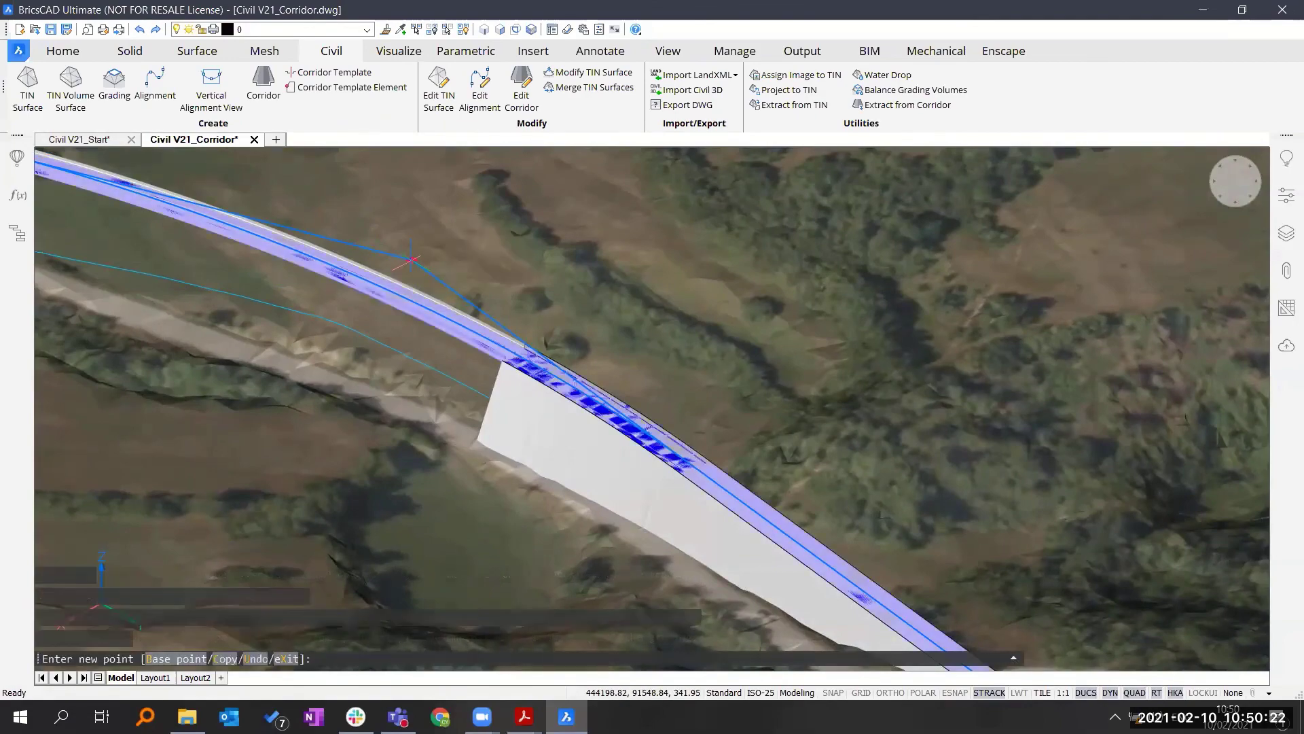
left_click(412, 260)
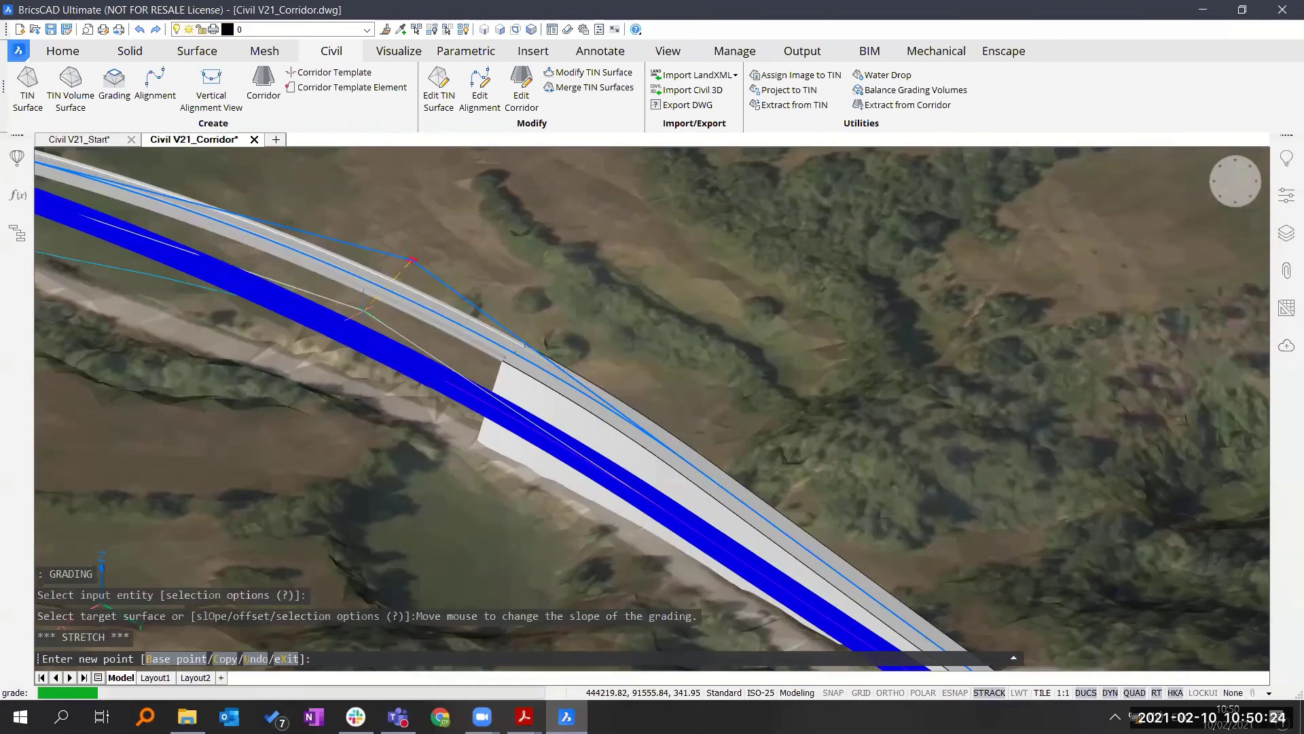
left_click(365, 310)
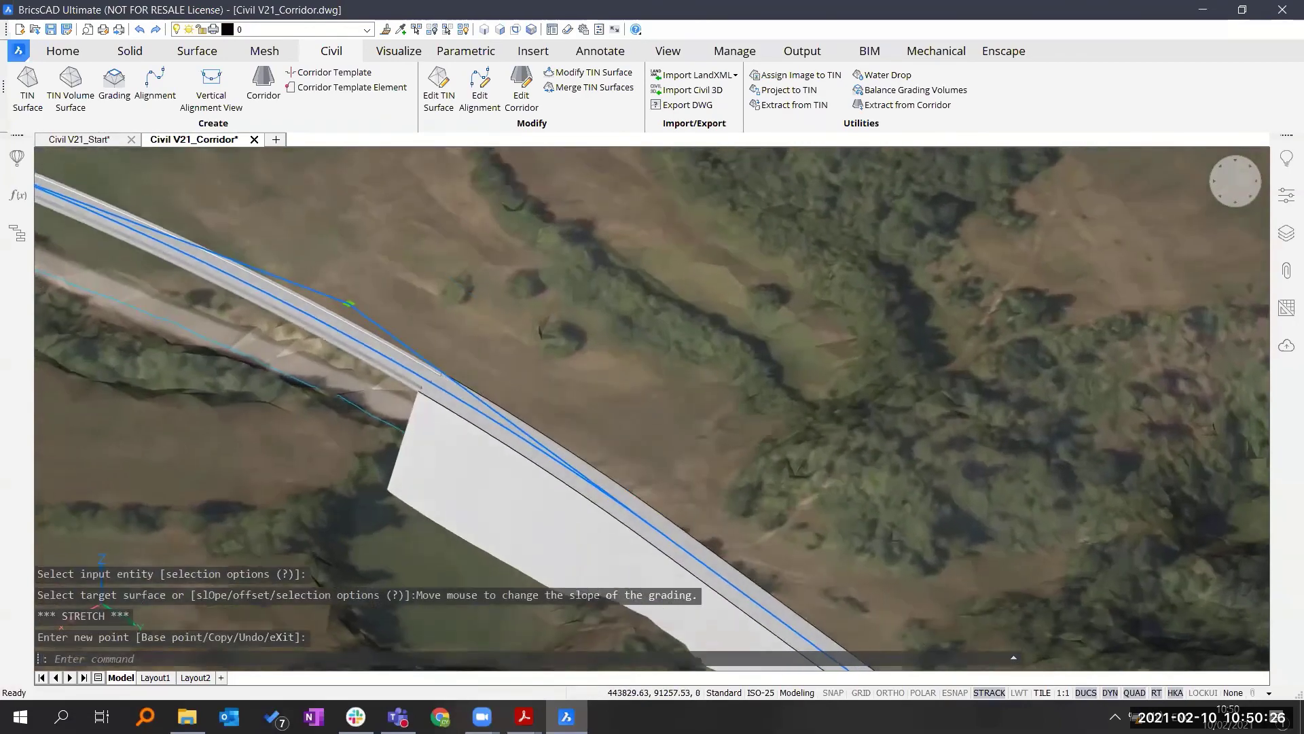